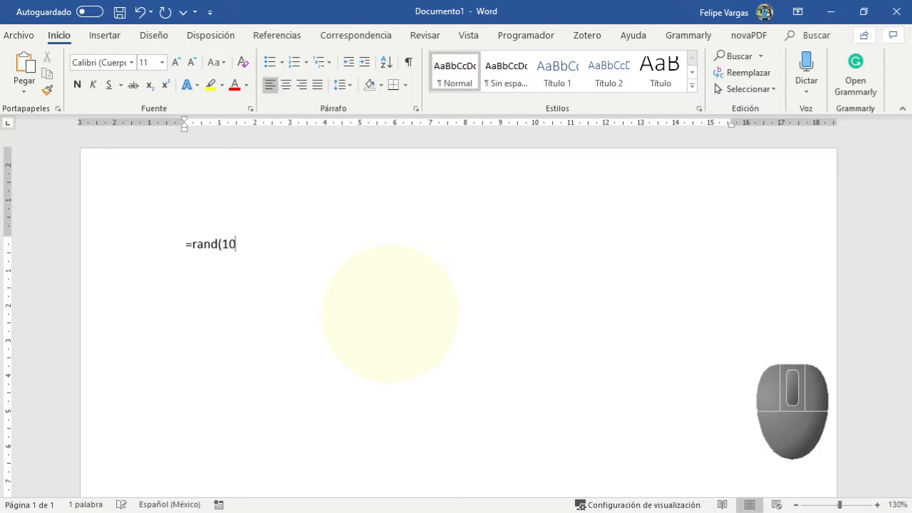
Fill the document with sample text by completing and running the formula =rand(10,10).
text(0))
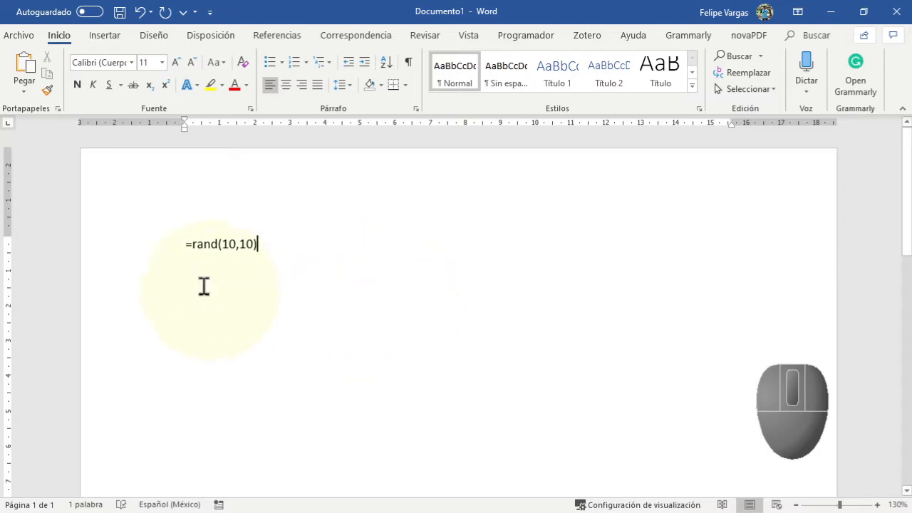
click(230, 244)
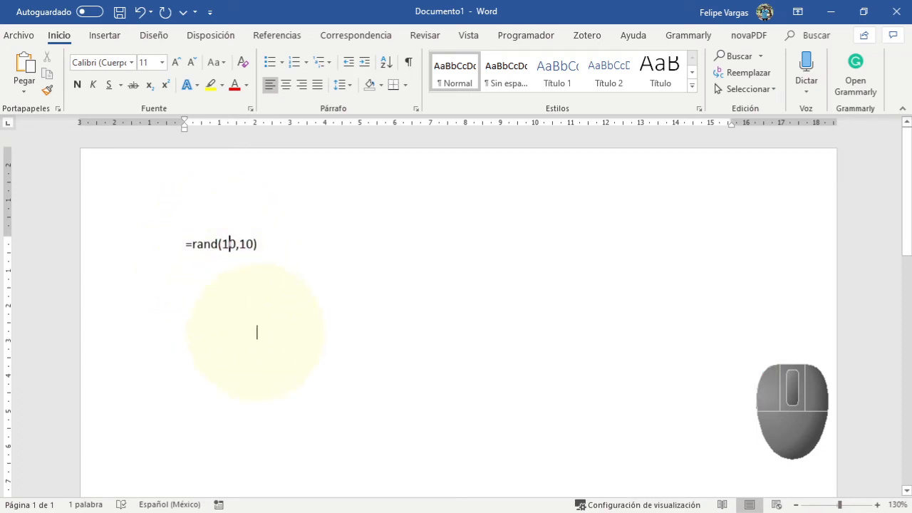
click(244, 247)
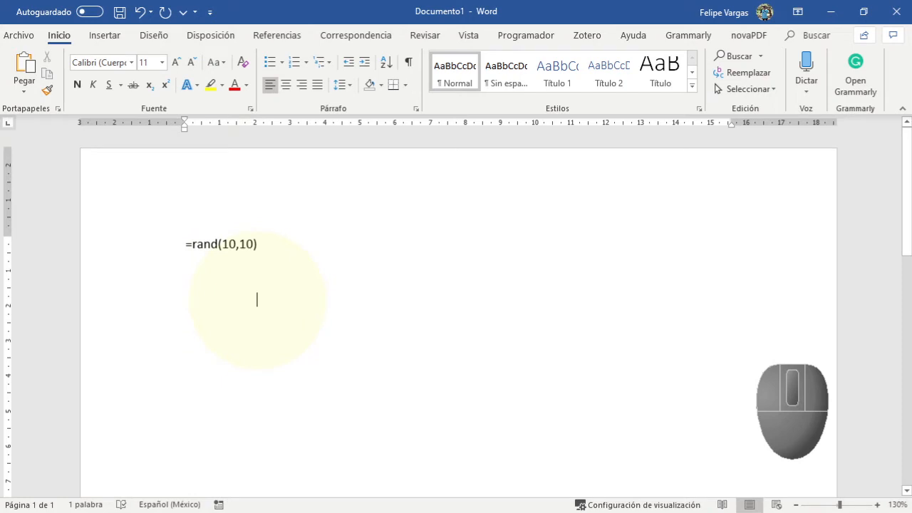
click(342, 240)
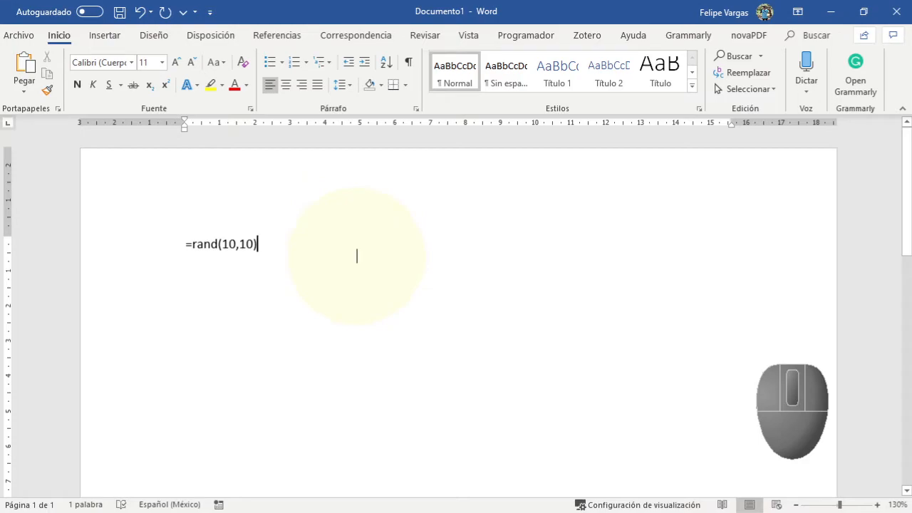
key(Return)
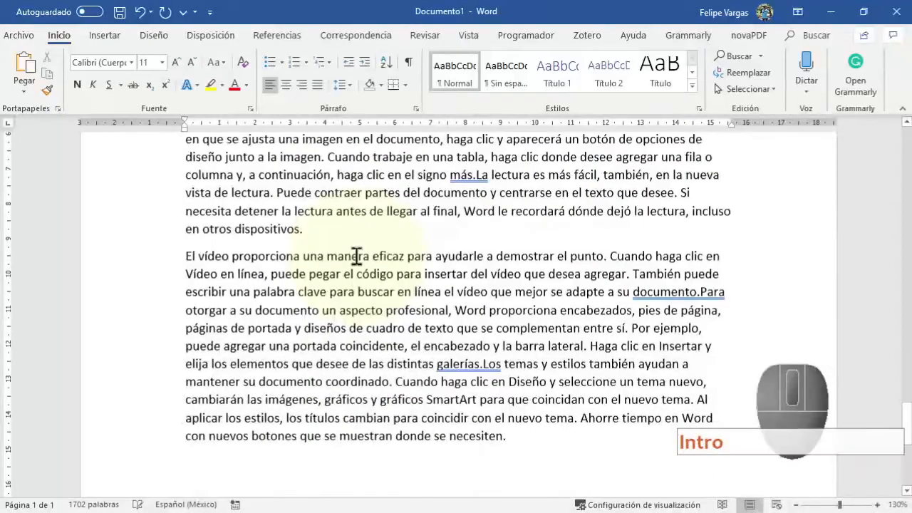
scroll(349, 413, up, 12)
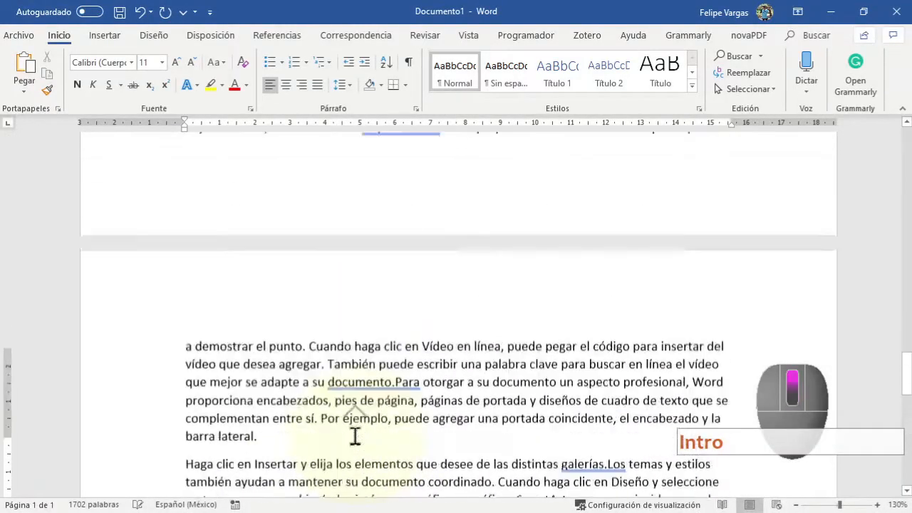
scroll(355, 436, up, 15)
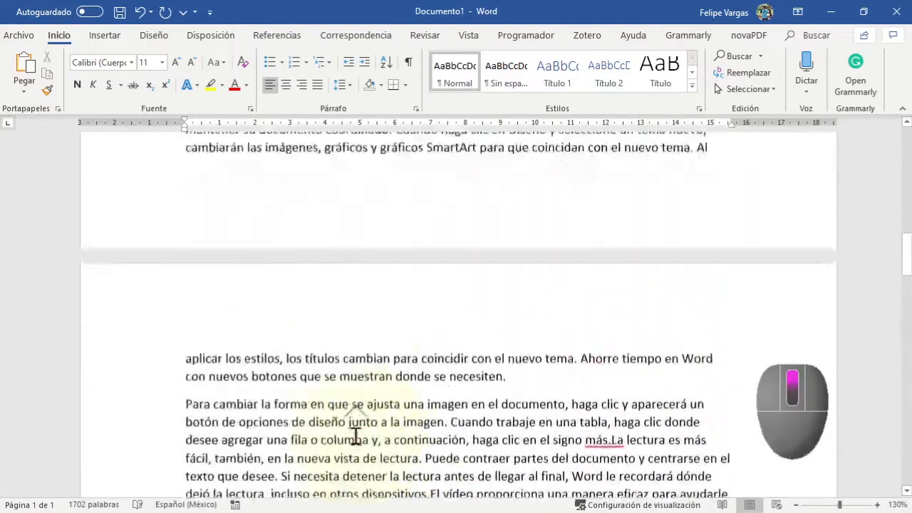
scroll(355, 435, up, 15)
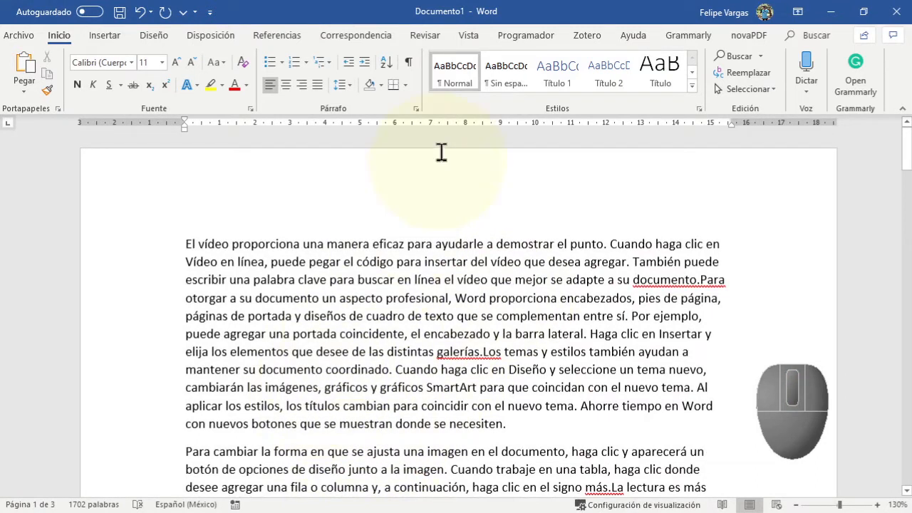
Look over the full gallery of styles and its style commands, leaving it without choosing anything.
click(691, 86)
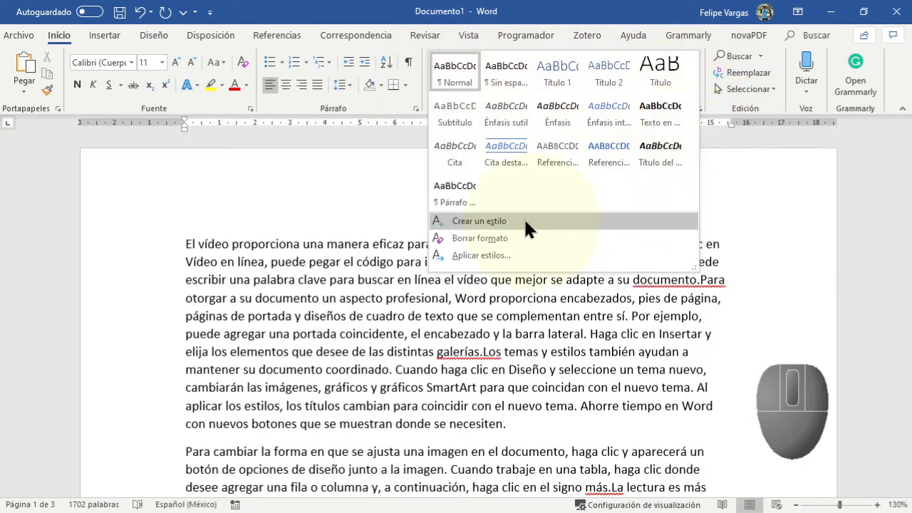
click(473, 388)
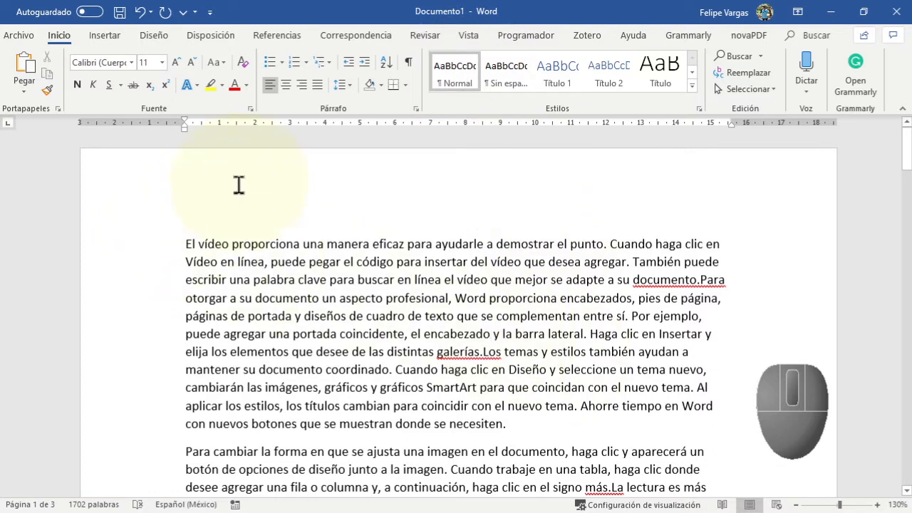
drag(185, 244, 566, 428)
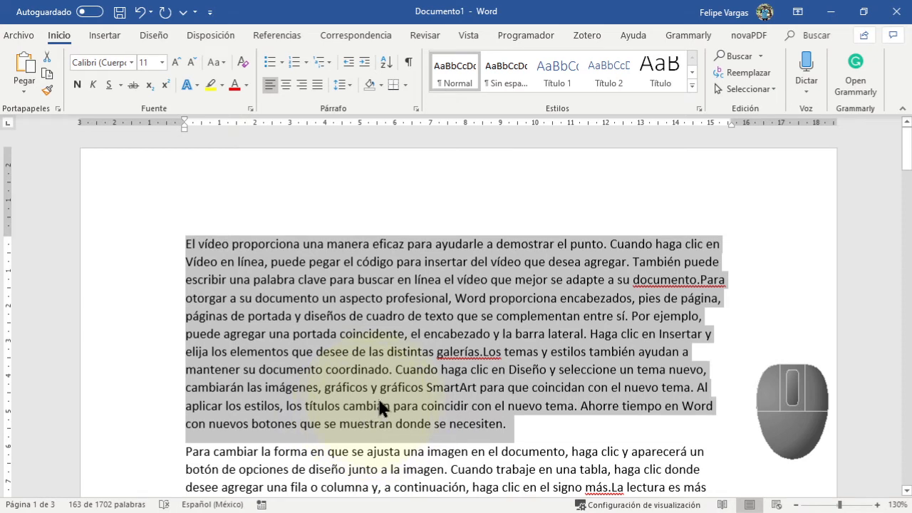
click(486, 333)
click(452, 291)
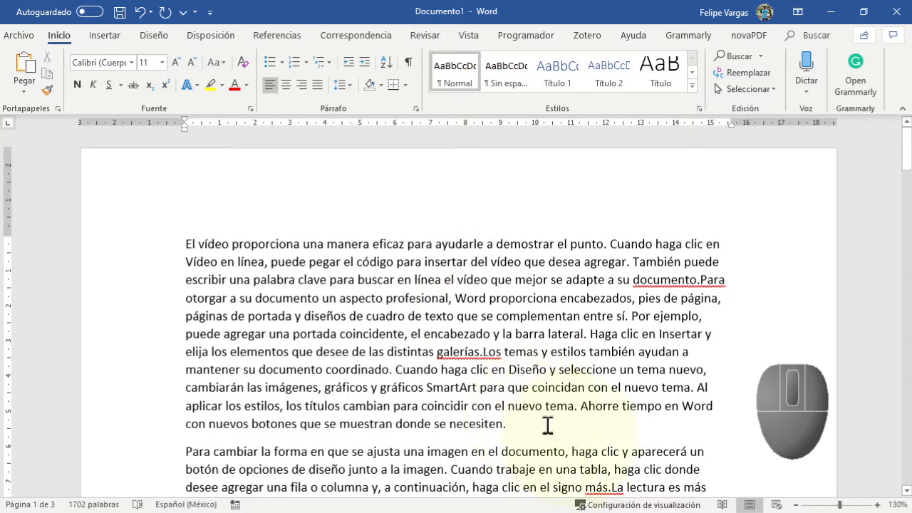
scroll(445, 400, down, 3)
scroll(445, 400, down, 1)
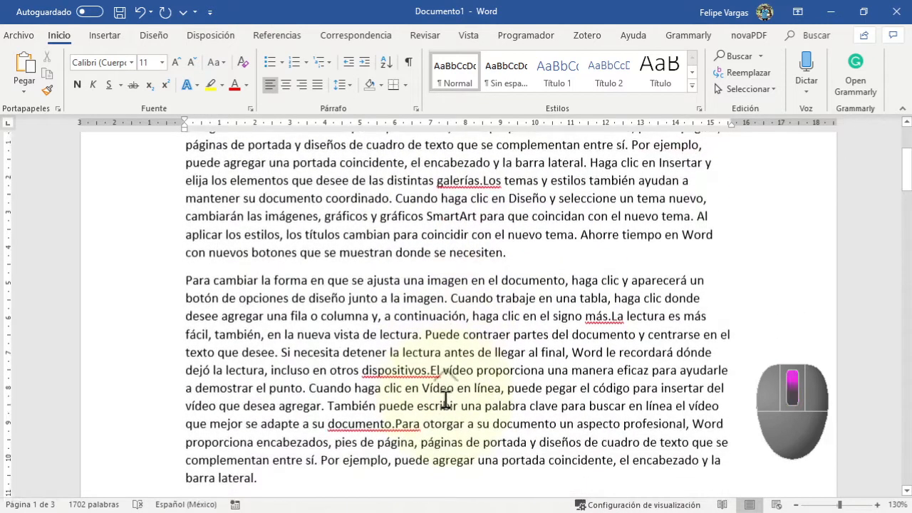
scroll(428, 321, up, 3)
click(470, 326)
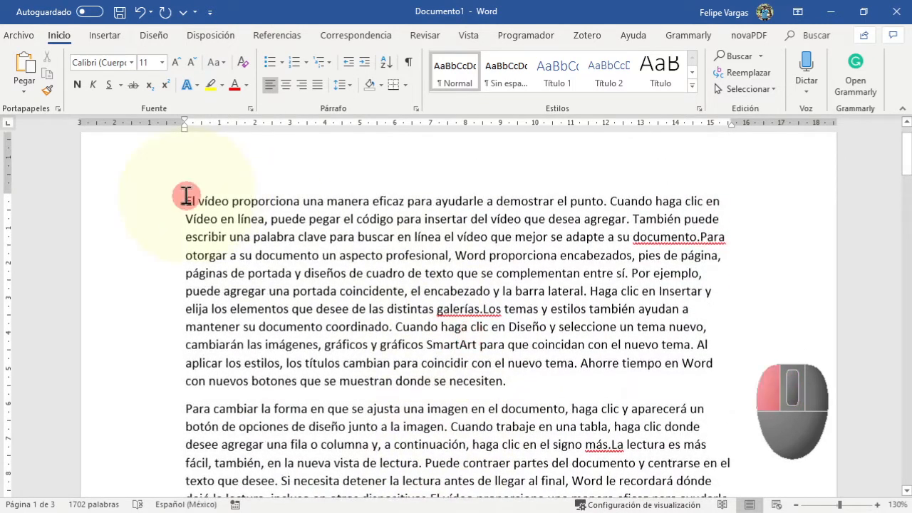
drag(183, 200, 545, 367)
click(463, 202)
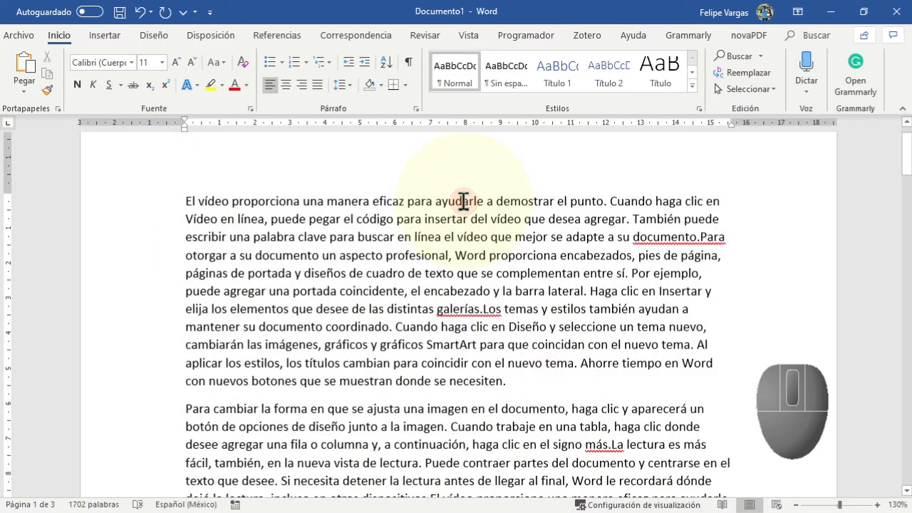
Select the entire document text, look through the selected pages, and clear the selection within the first paragraph.
key(ctrl+o)
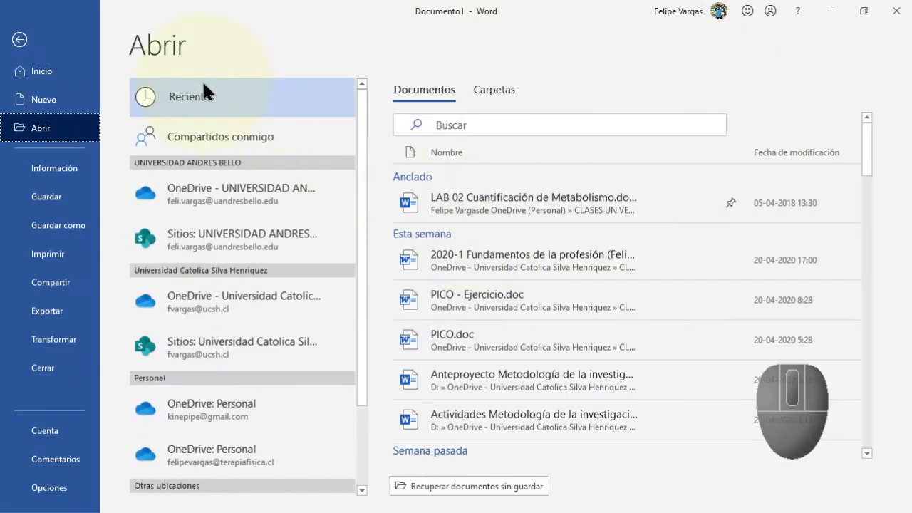
key(Escape)
key(ctrl+a)
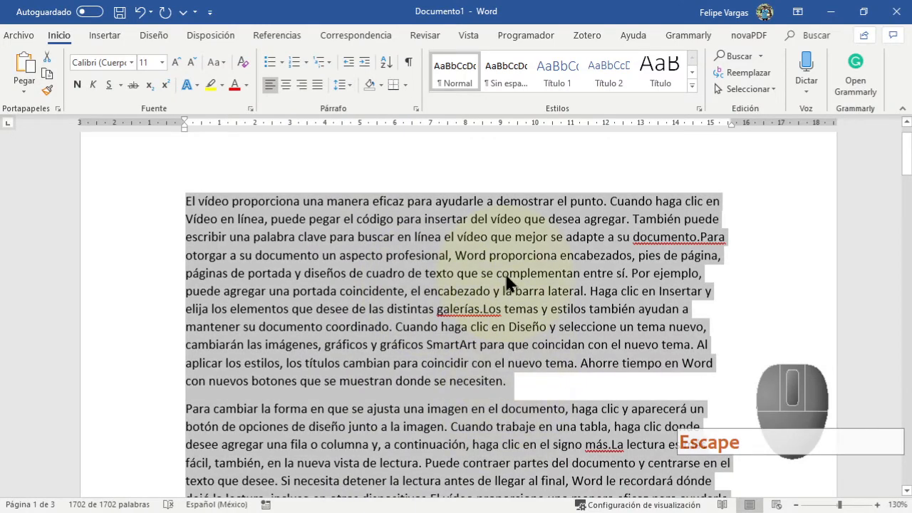
scroll(451, 349, down, 2)
scroll(450, 344, up, 2)
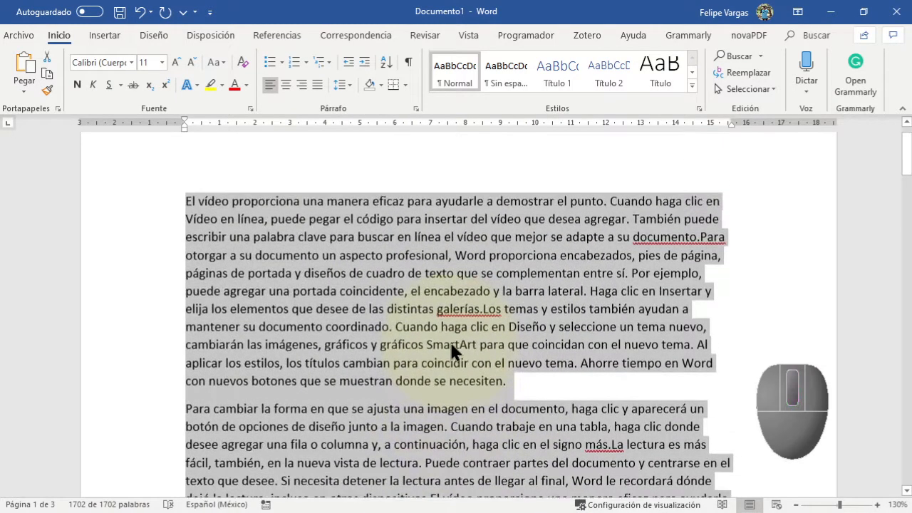
scroll(445, 335, down, 8)
scroll(342, 356, down, 13)
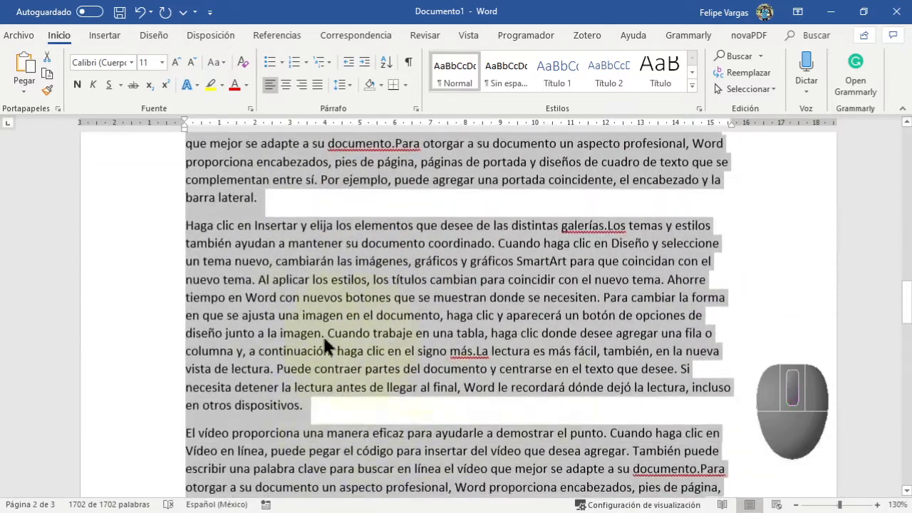
scroll(427, 391, down, 3)
scroll(473, 412, up, 12)
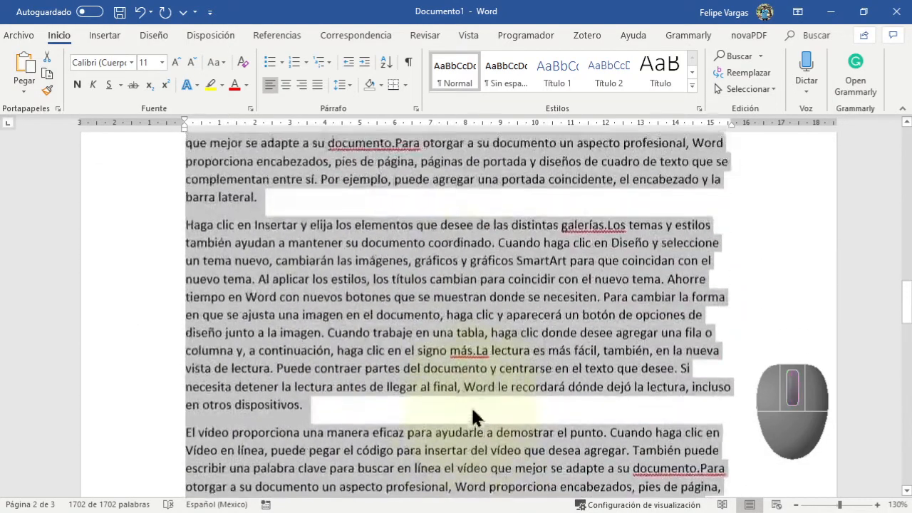
scroll(471, 405, up, 10)
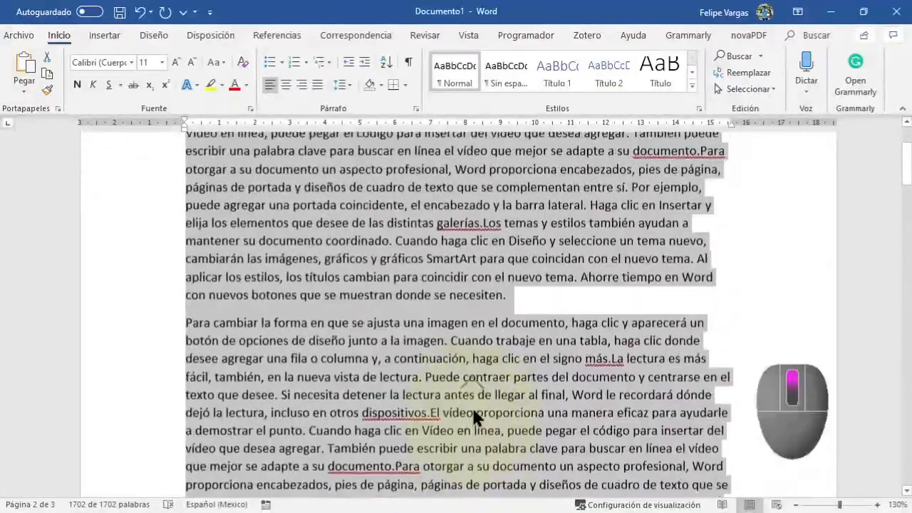
click(471, 407)
click(292, 261)
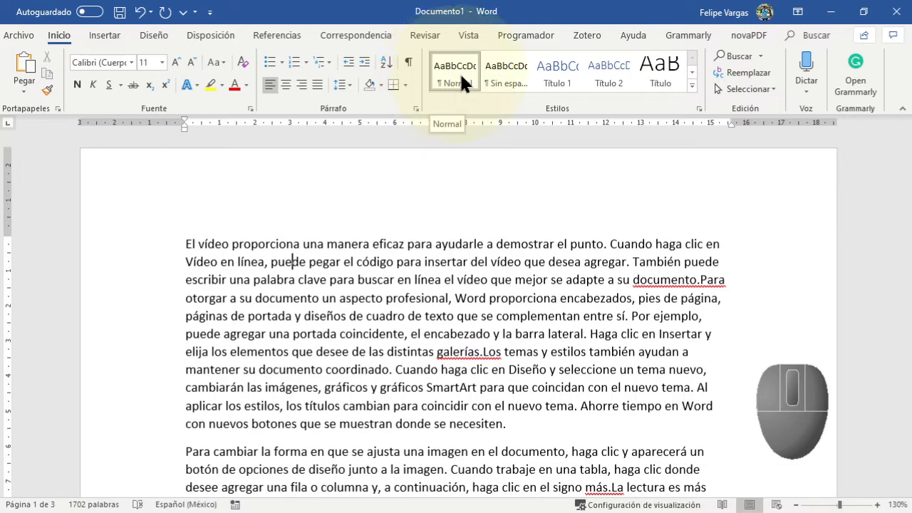
Modify the Normal style so that its paragraphs use justified alignment.
scroll(493, 362, down, 3)
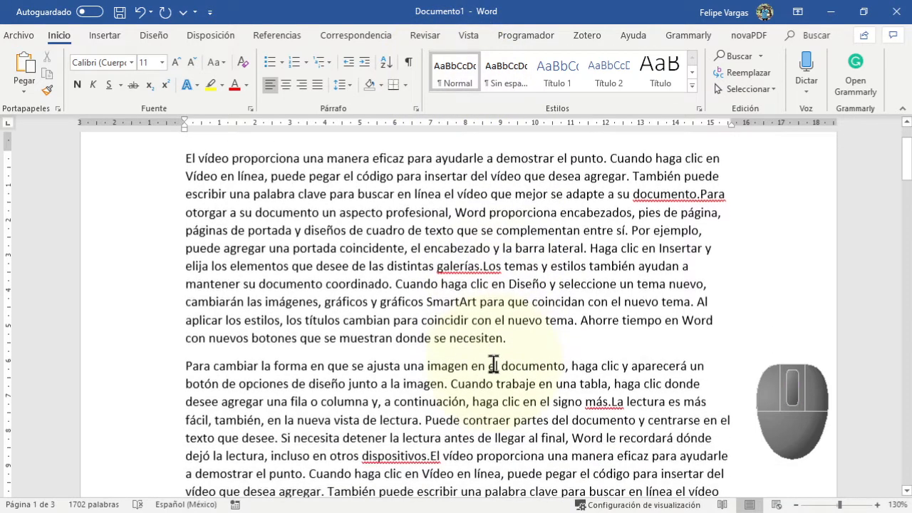
scroll(493, 361, up, 3)
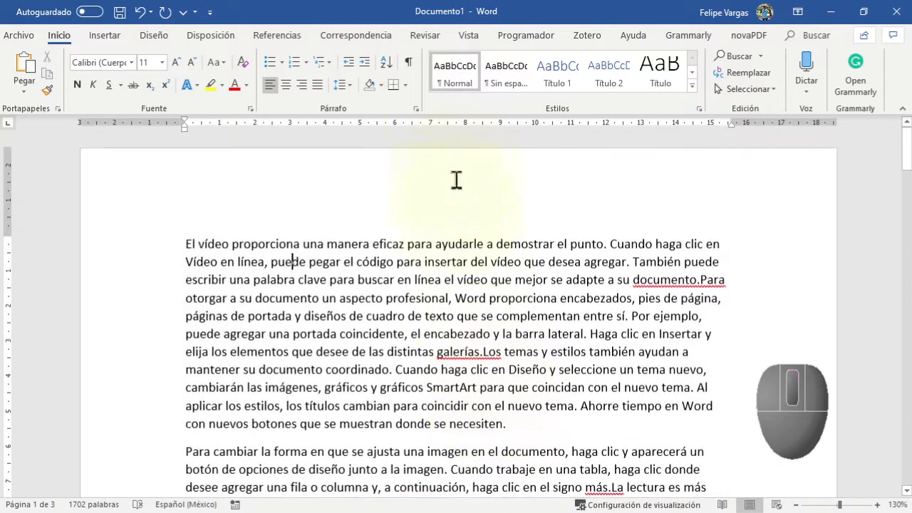
right_click(452, 70)
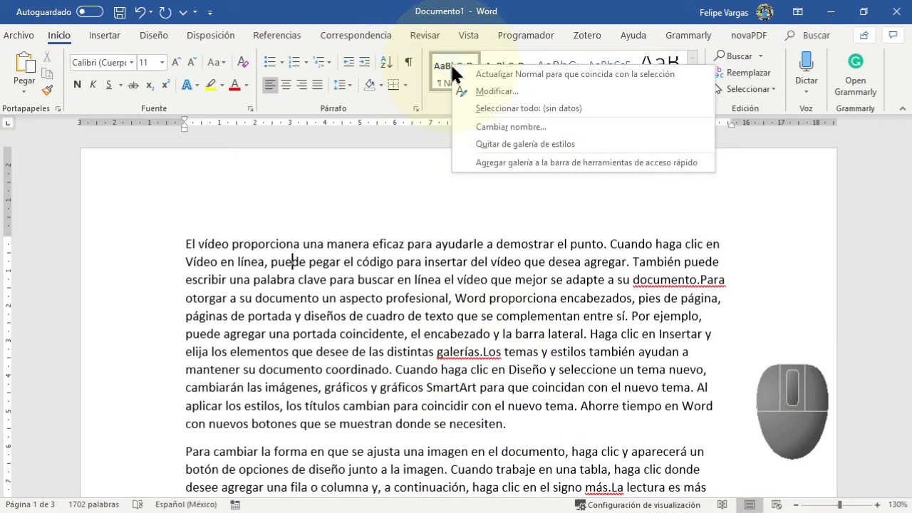
click(527, 96)
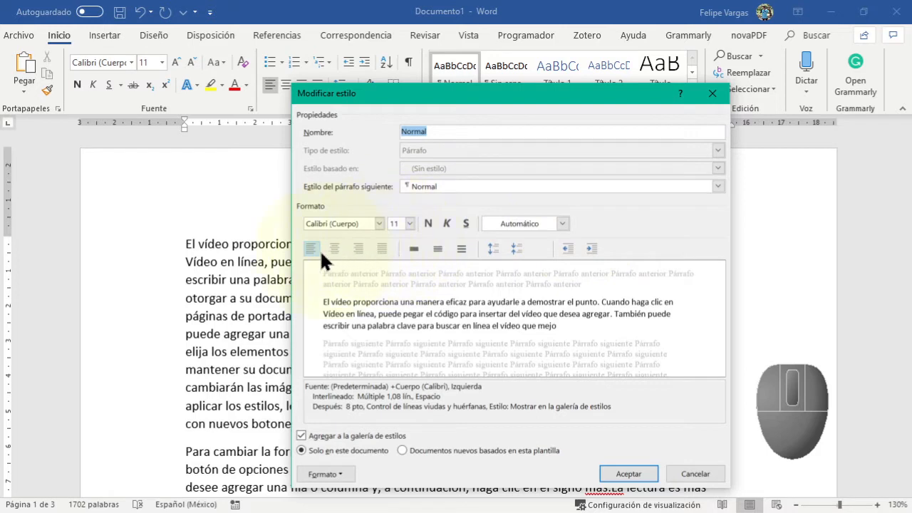
click(382, 247)
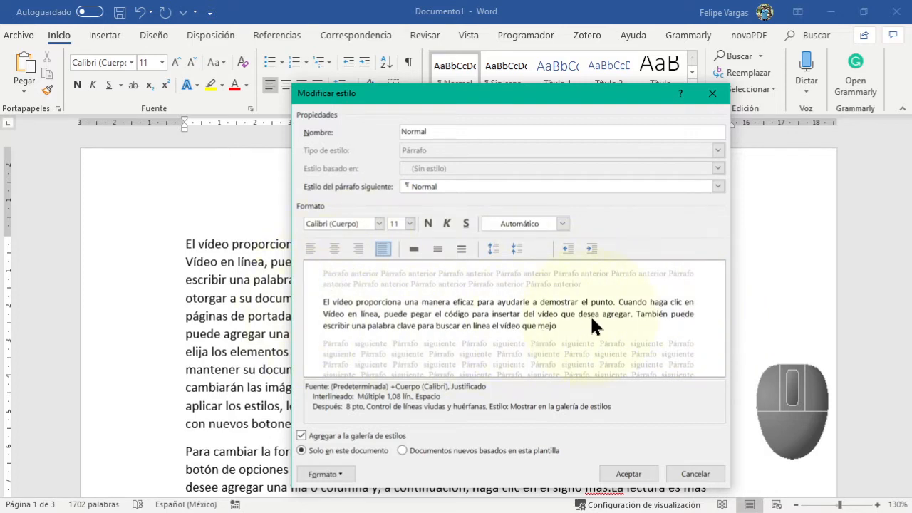
Set the Normal style's font to Arial at size 12, keeping the automatic font colour.
click(373, 220)
click(379, 223)
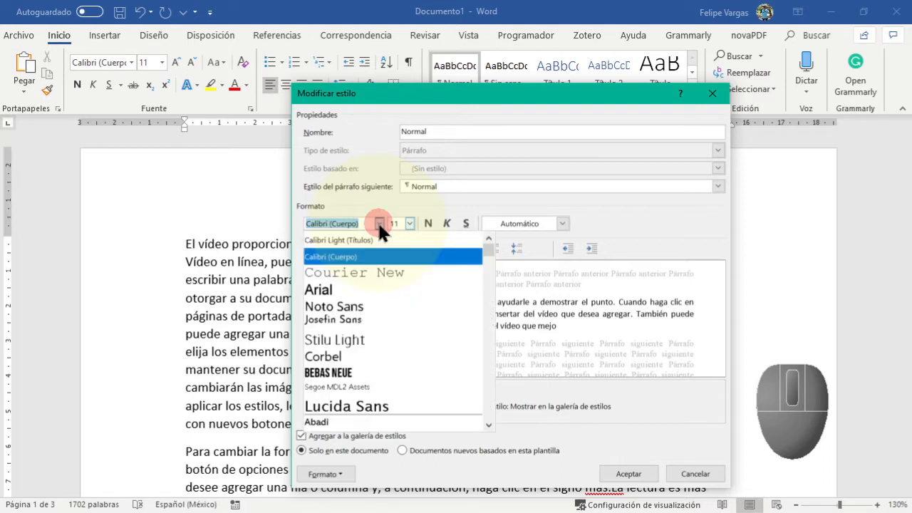
click(372, 287)
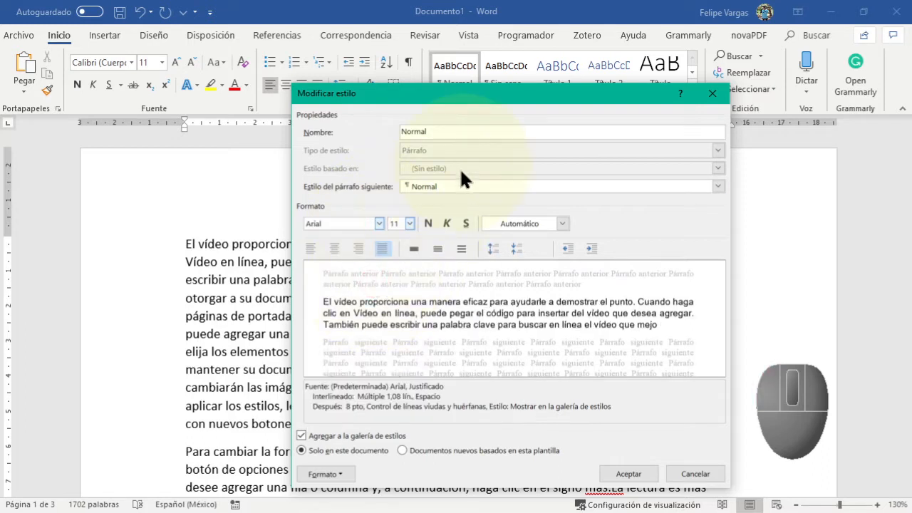
click(410, 223)
click(394, 277)
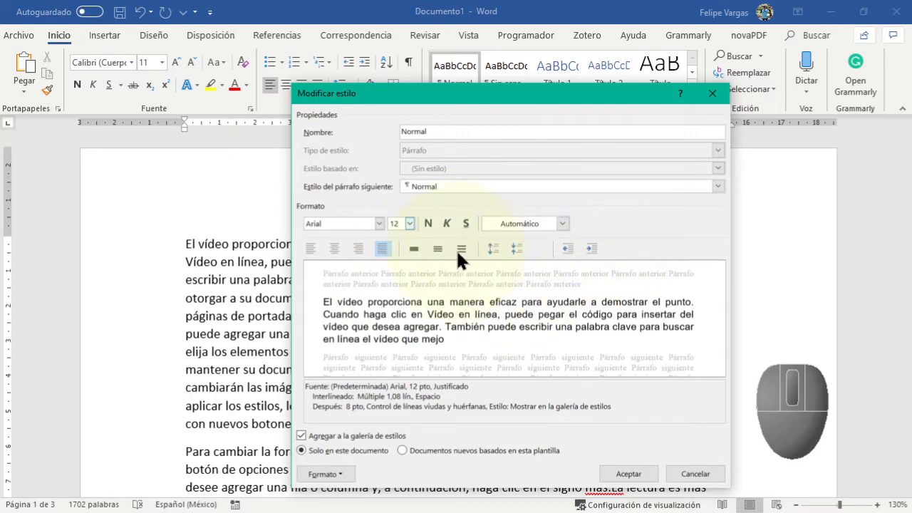
click(534, 223)
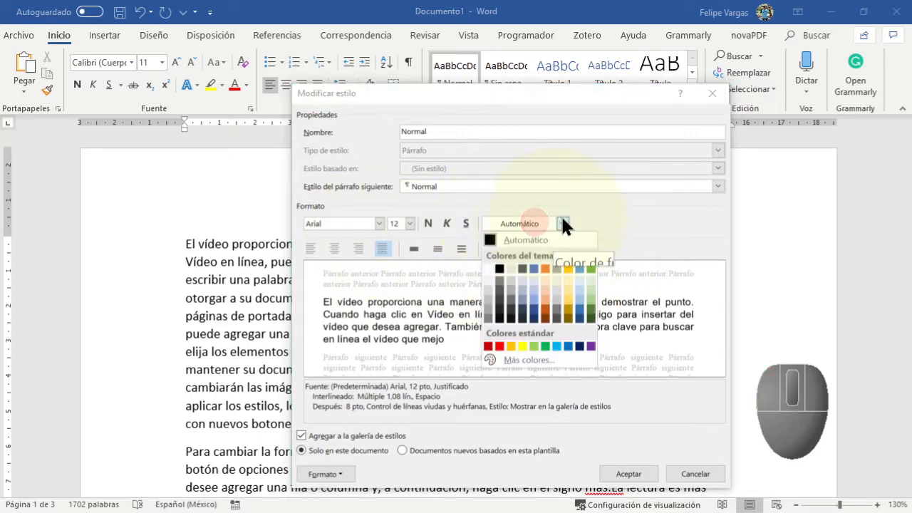
click(513, 176)
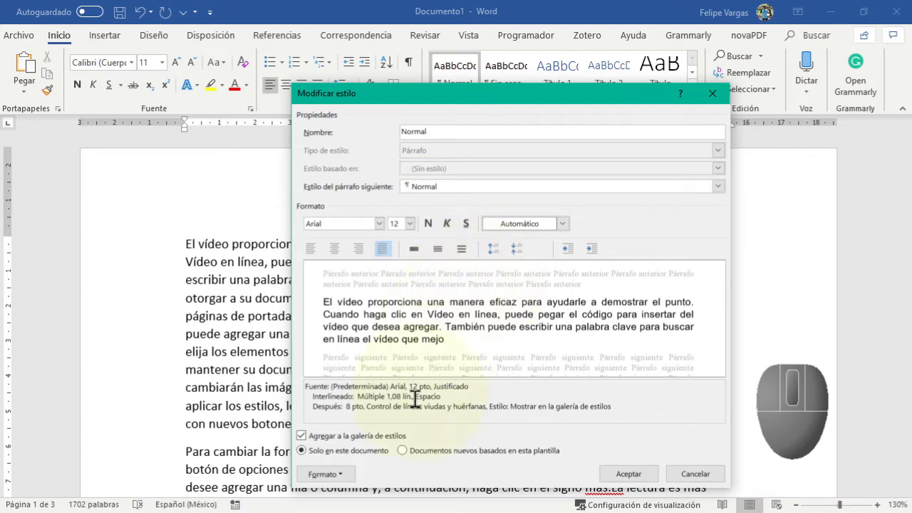
Open the Normal style's paragraph settings and keep the outline level at Texto independiente.
click(339, 472)
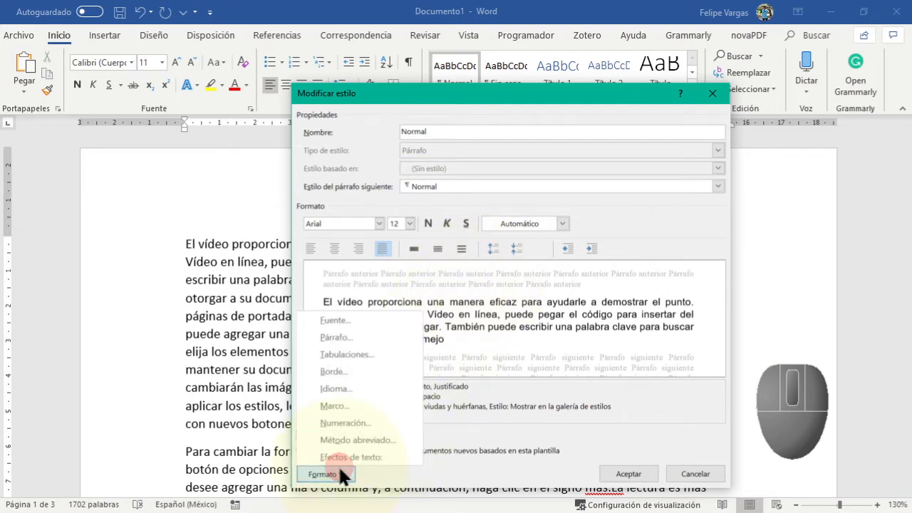
click(363, 334)
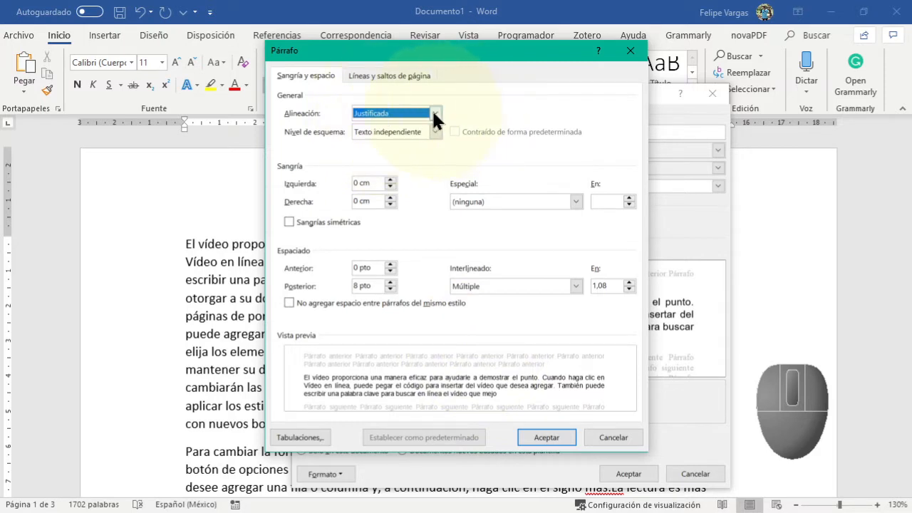
click(417, 135)
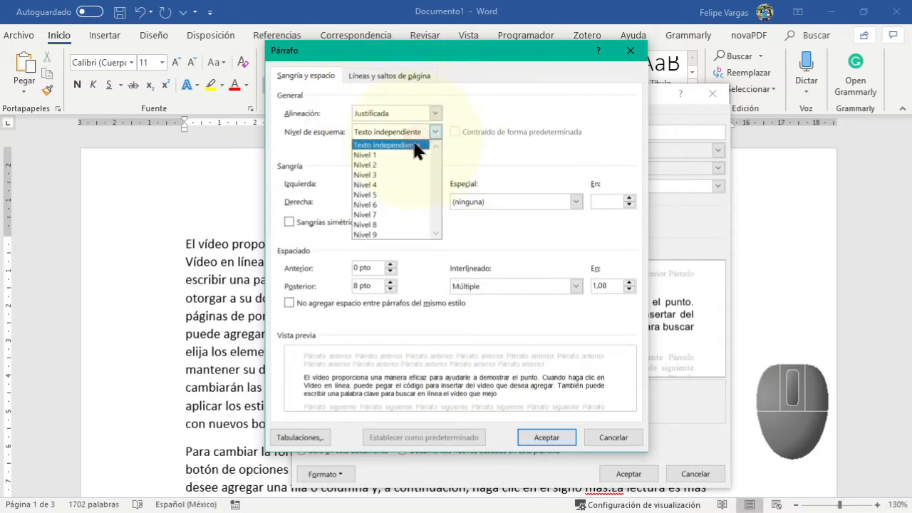
click(425, 134)
click(424, 134)
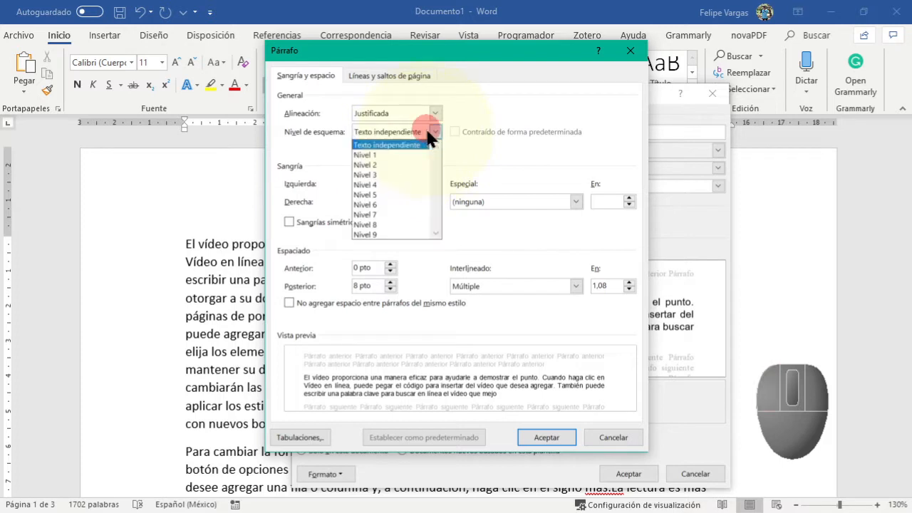
click(401, 145)
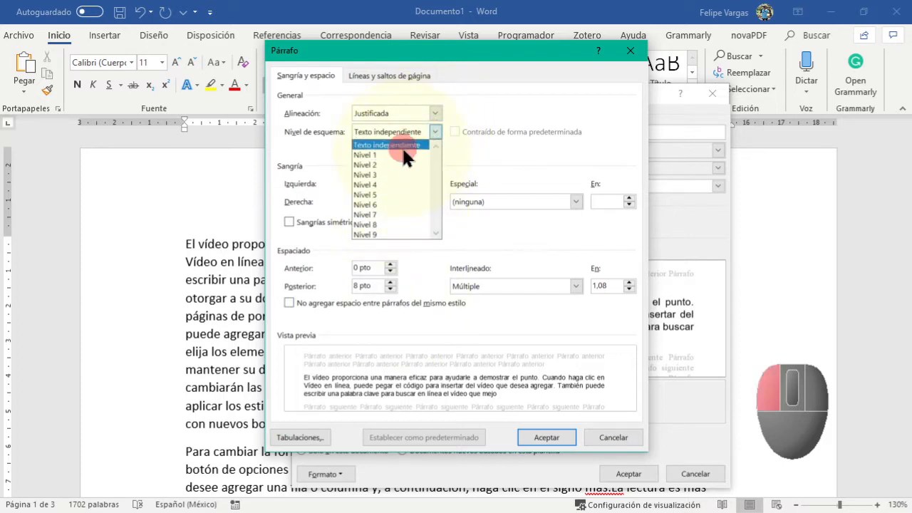
Give the Normal style a special first-line indent (Primera línea) of 0,7 cm.
click(520, 189)
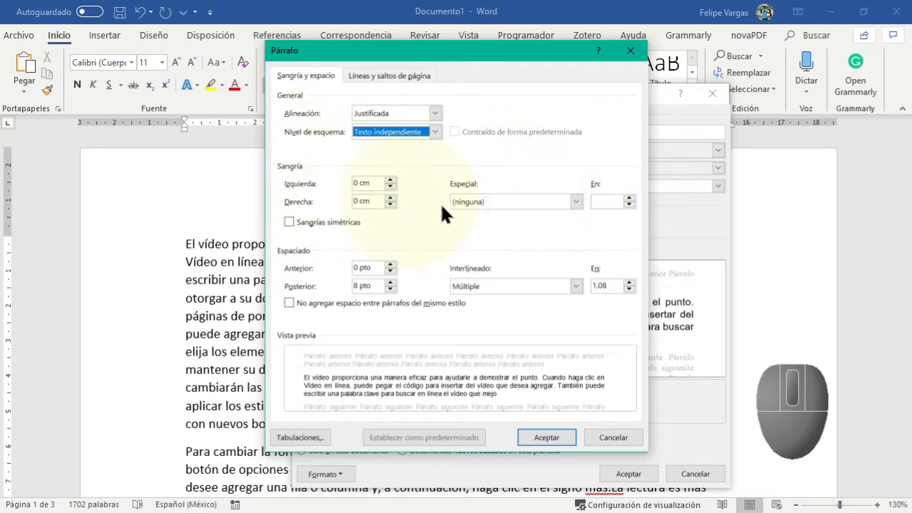
click(535, 202)
click(523, 223)
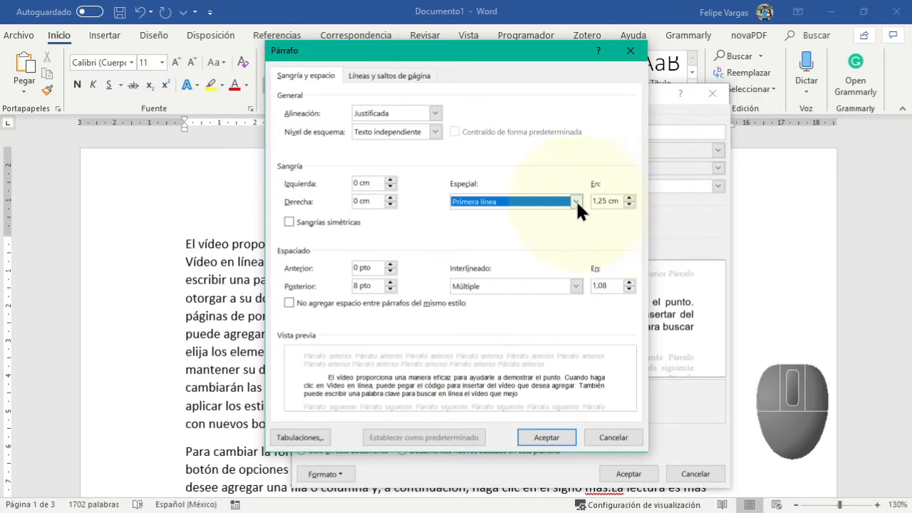
click(628, 205)
click(628, 205)
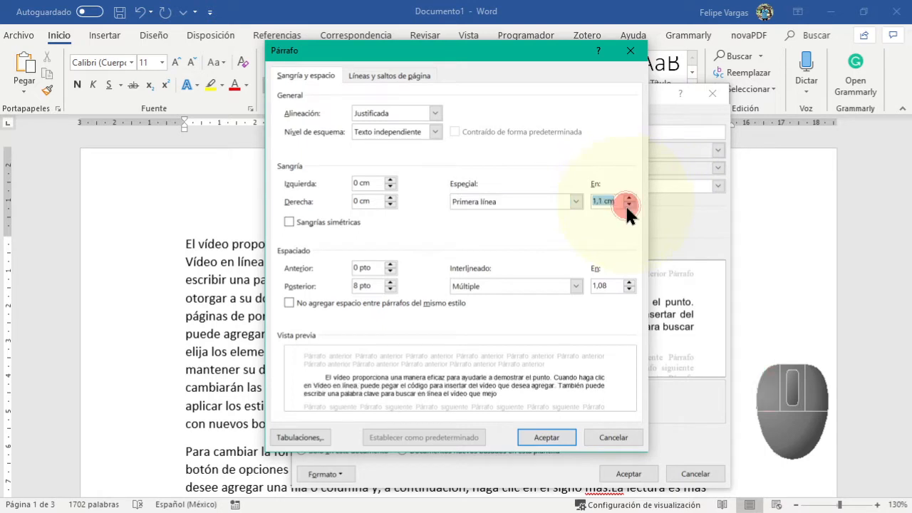
click(628, 205)
click(628, 204)
click(628, 205)
click(628, 204)
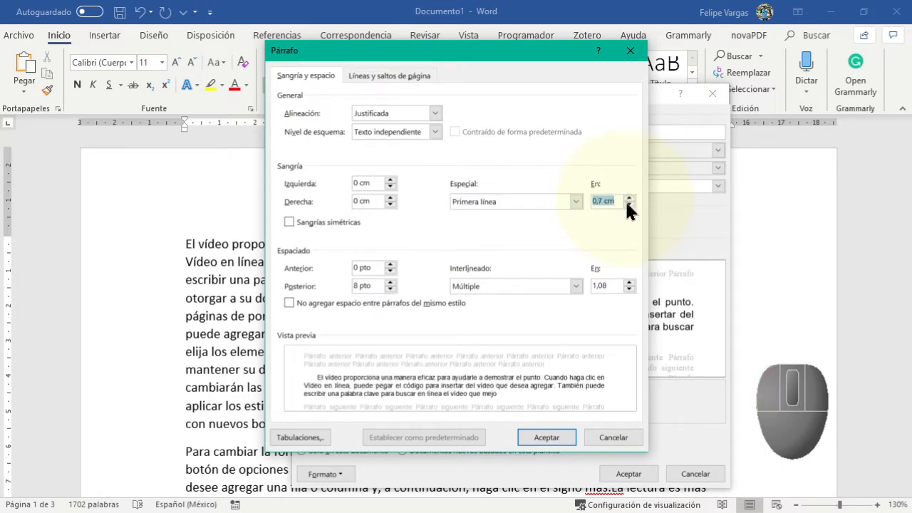
Try the hanging indent (Sangría francesa) on the Normal style, and restore the Primera línea indent.
click(575, 202)
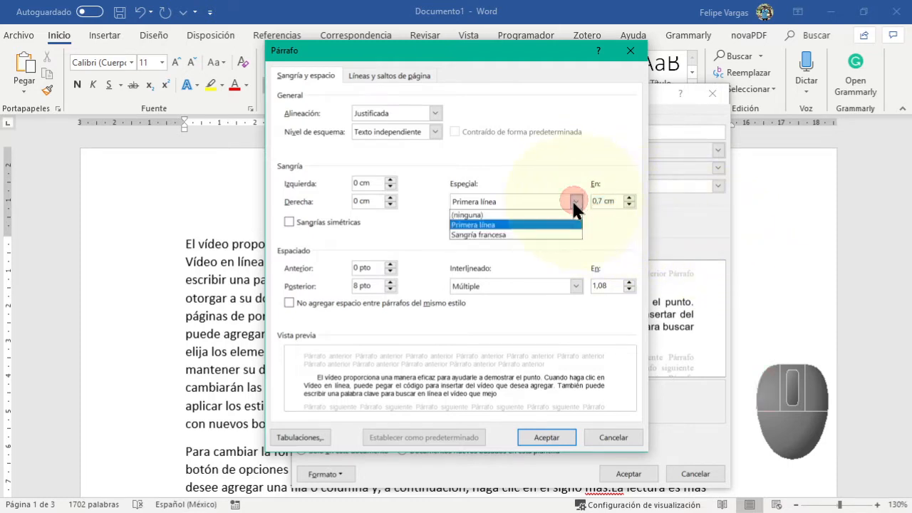
click(499, 233)
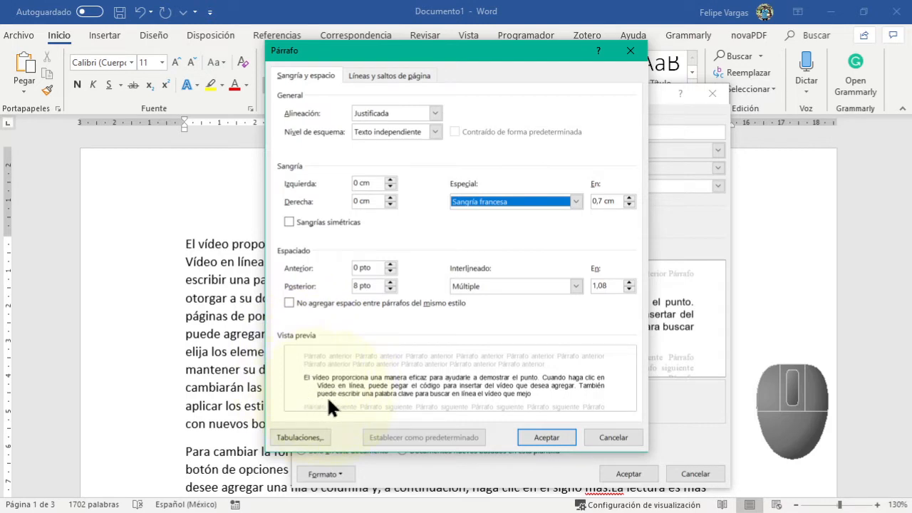
click(511, 202)
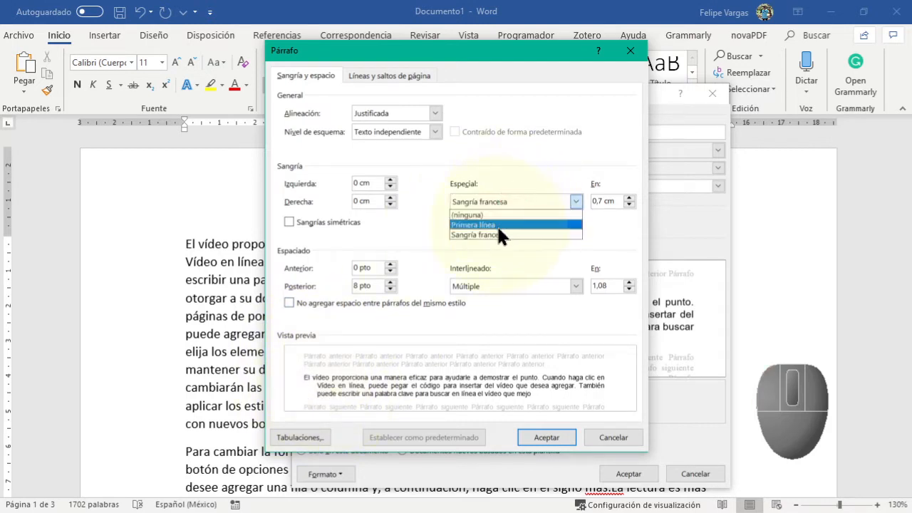
click(500, 225)
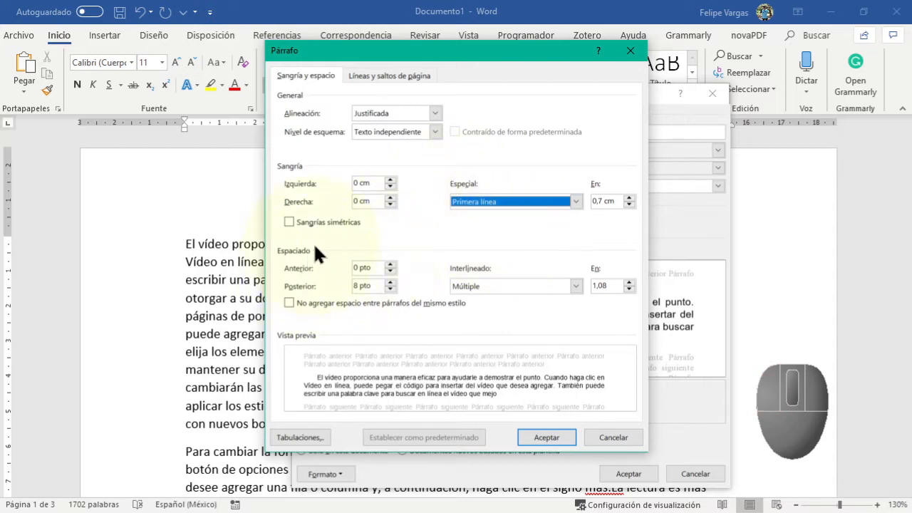
Try mirrored indents (Sangrías simétricas) for the Normal style and turn the option off again.
click(319, 221)
click(328, 216)
click(332, 215)
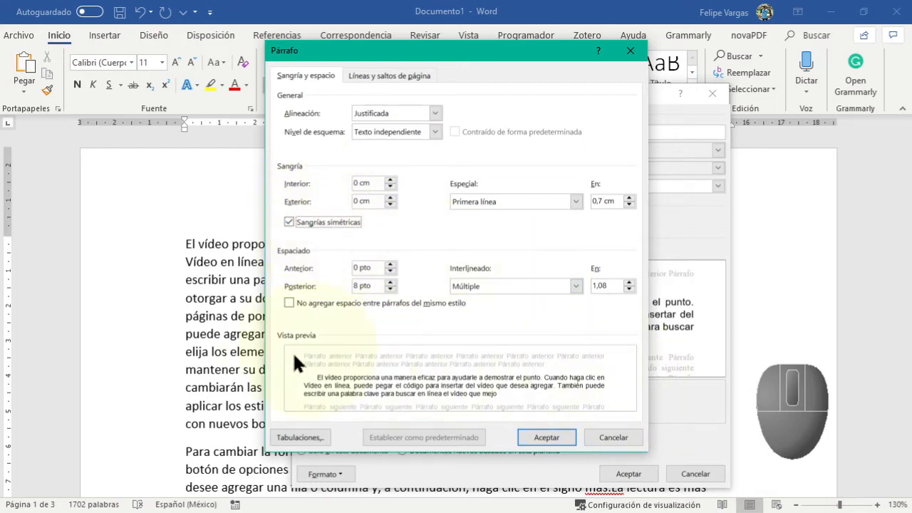
click(303, 220)
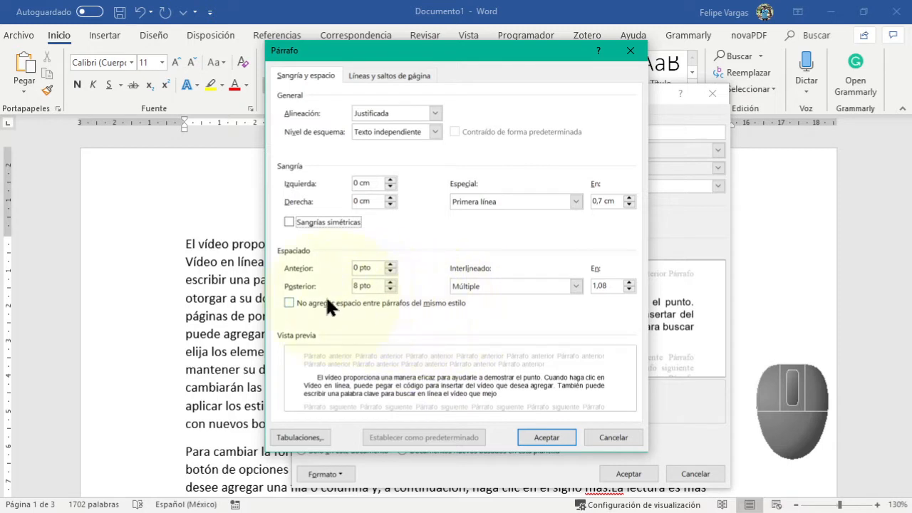
Try the double and exact line spacings for the Normal style, and settle on 1,5 líneas.
click(548, 284)
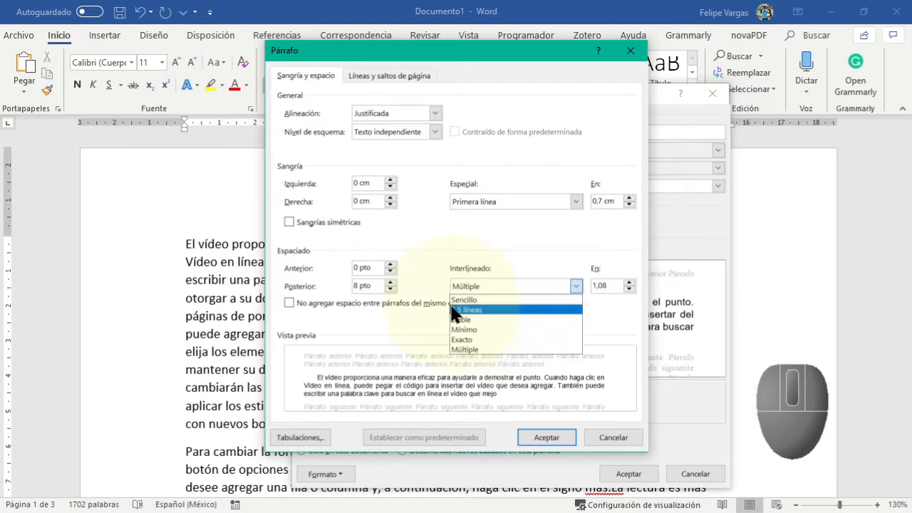
click(503, 311)
click(516, 282)
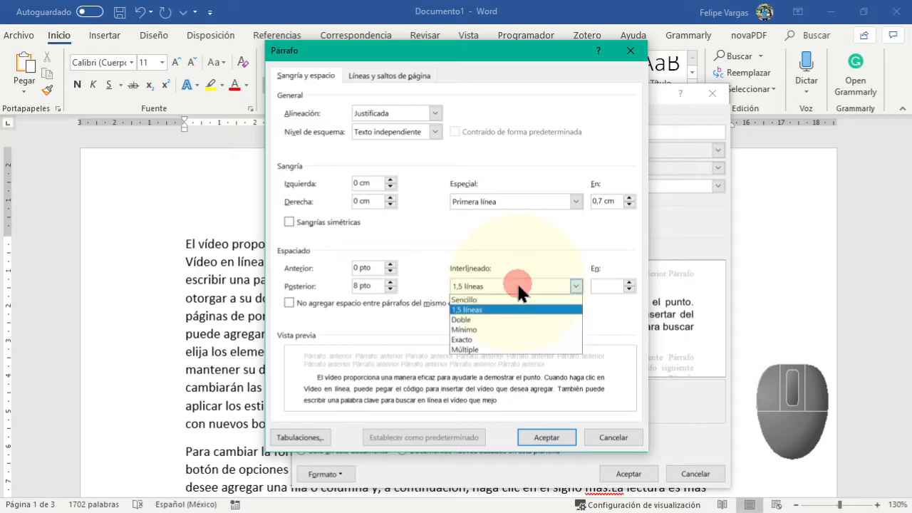
click(475, 319)
click(510, 285)
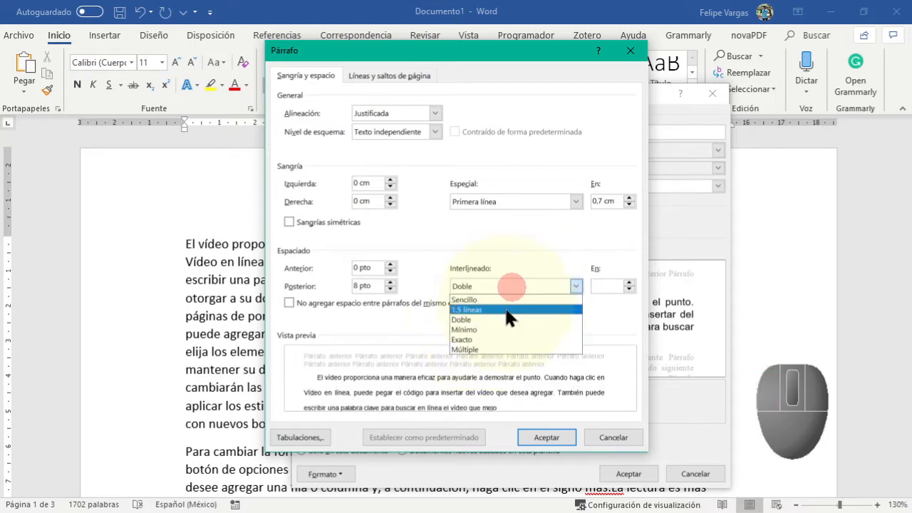
click(493, 335)
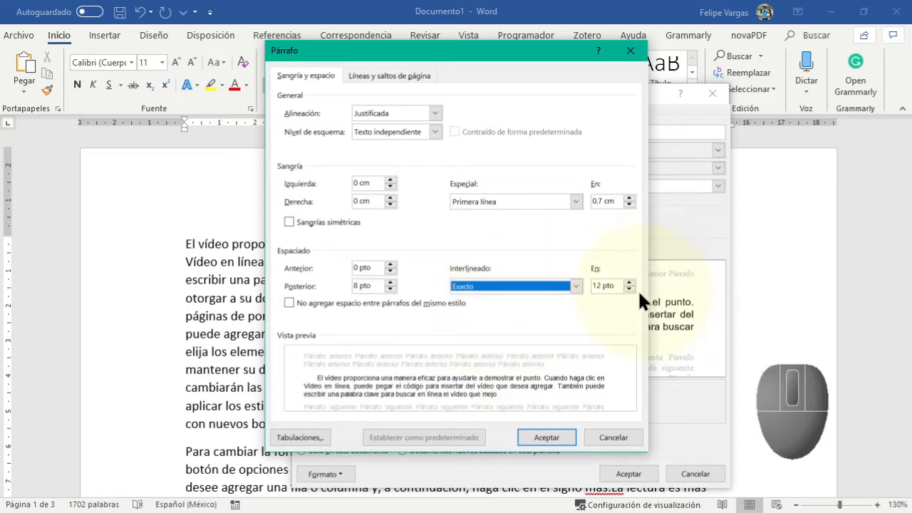
click(557, 285)
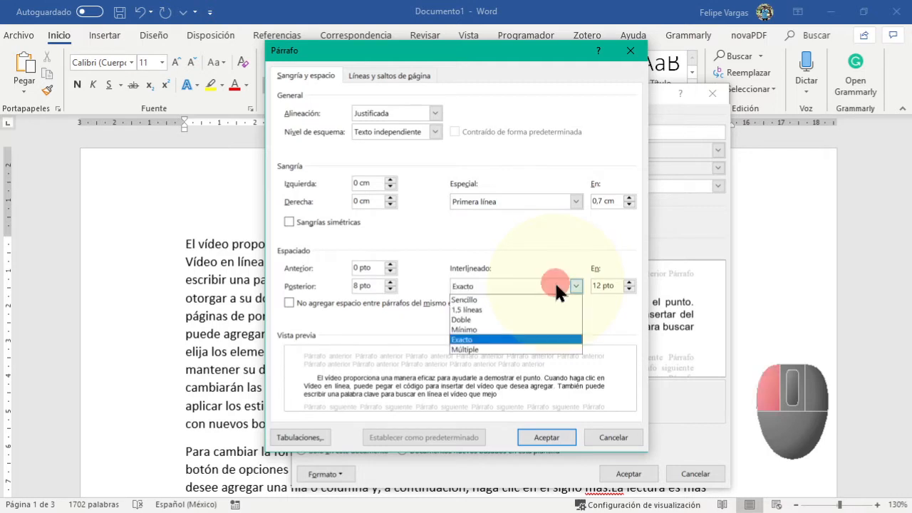
click(490, 311)
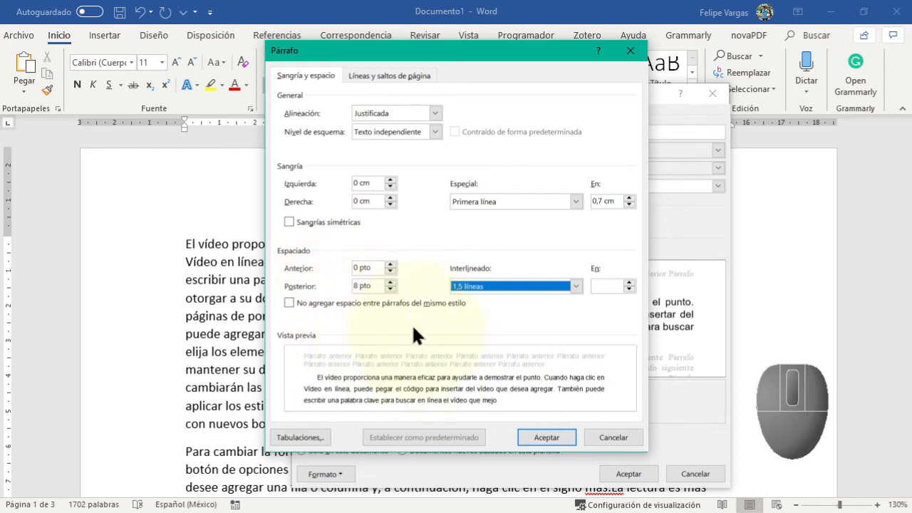
Set the Normal style's paragraph spacing to 12 pt before and 12 pt after, and apply the modified style to the document.
click(390, 263)
click(389, 264)
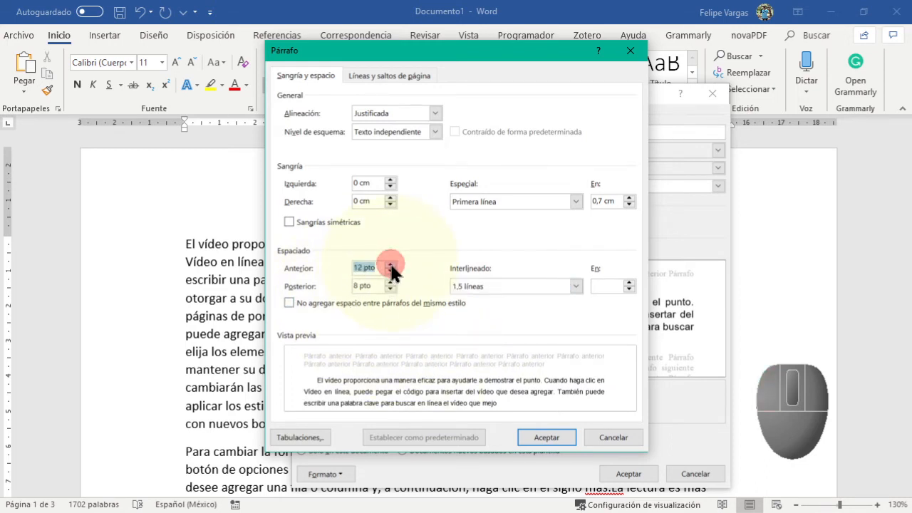
click(390, 264)
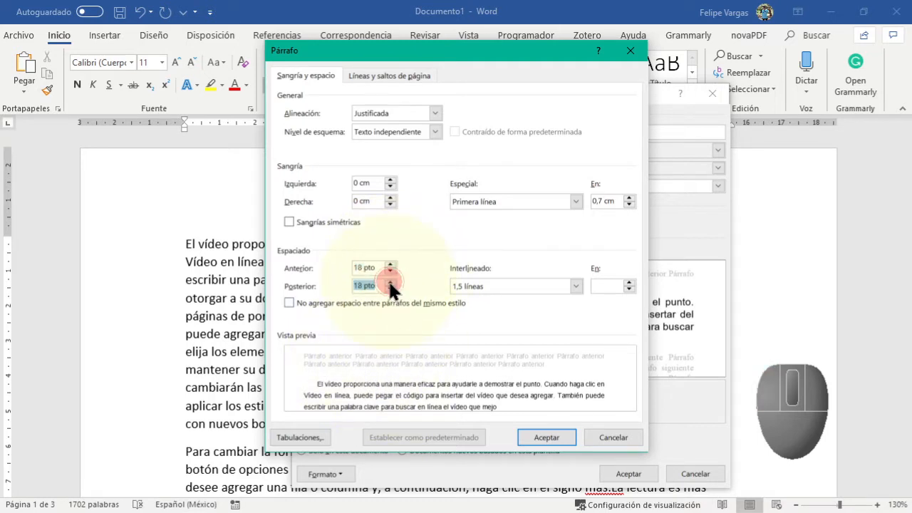
click(389, 289)
click(389, 289)
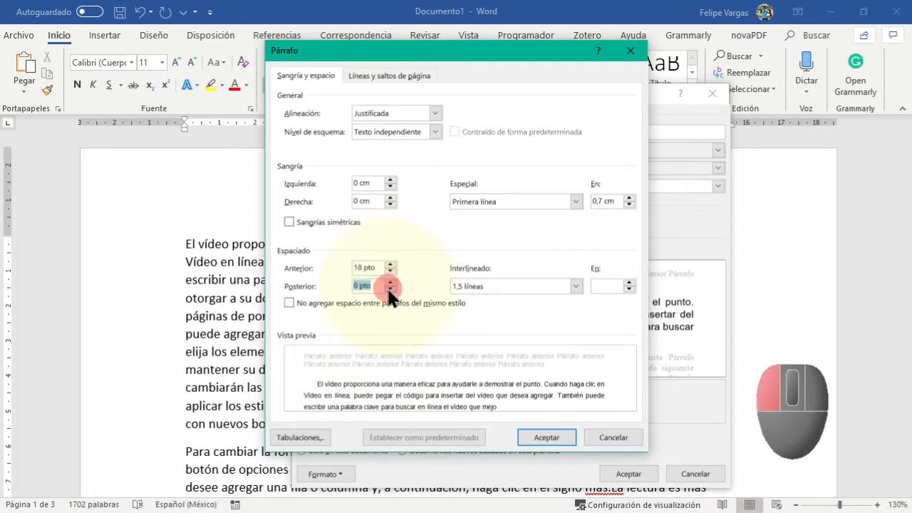
click(389, 271)
click(389, 263)
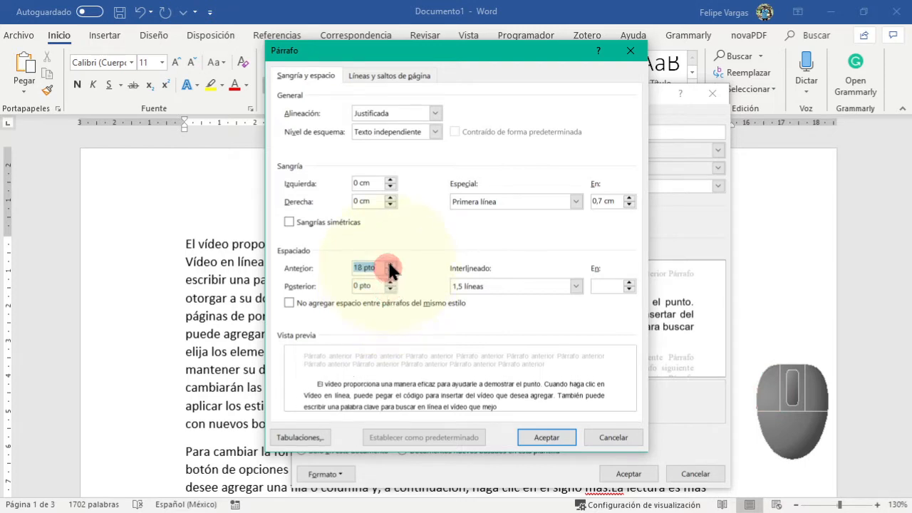
click(390, 272)
click(389, 273)
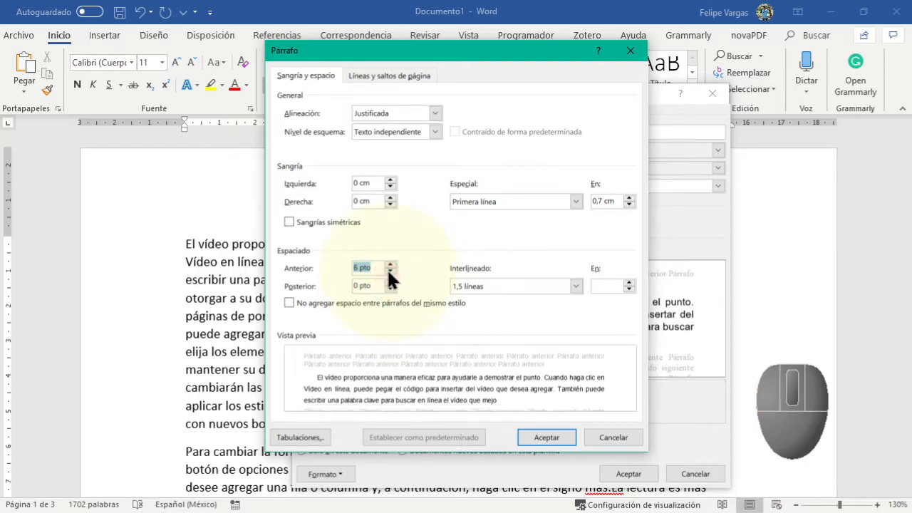
click(389, 265)
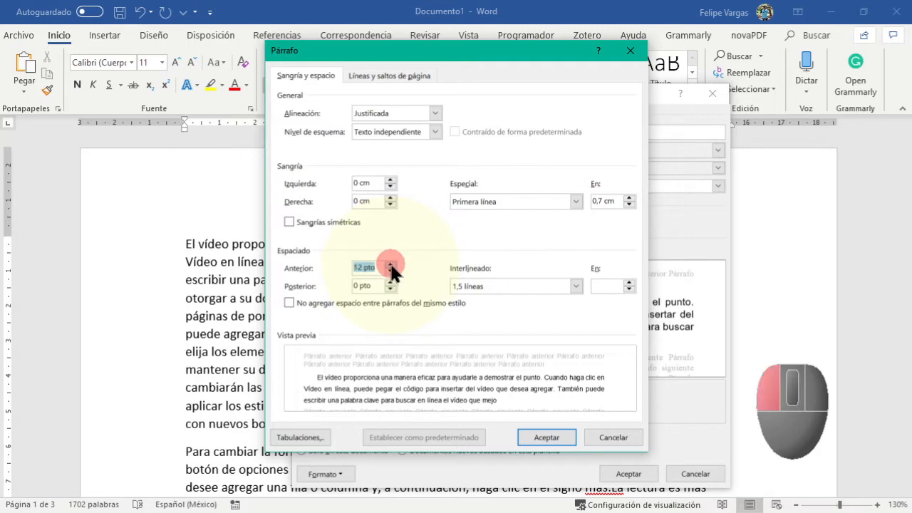
click(389, 283)
click(388, 282)
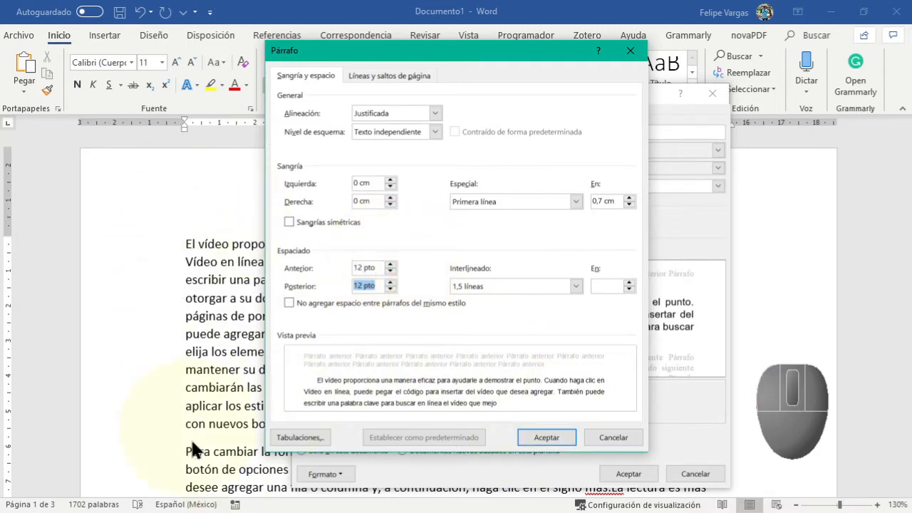
click(547, 436)
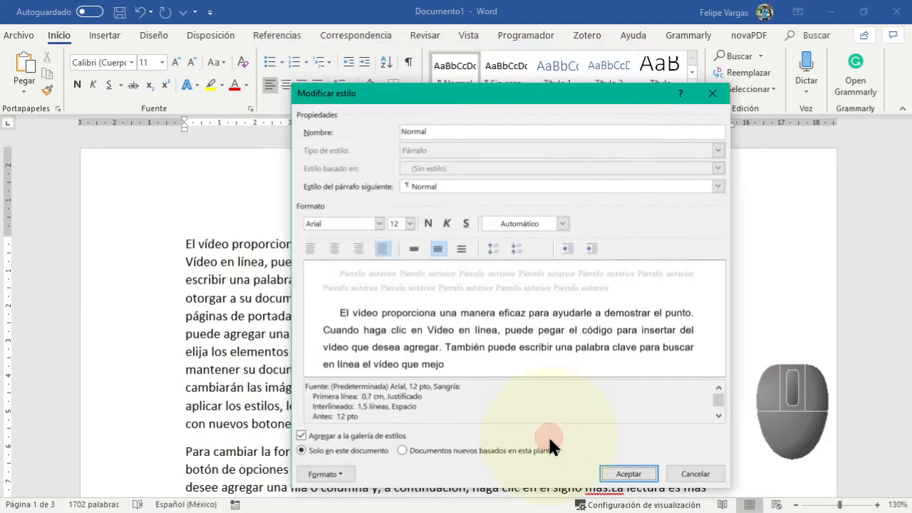
click(628, 474)
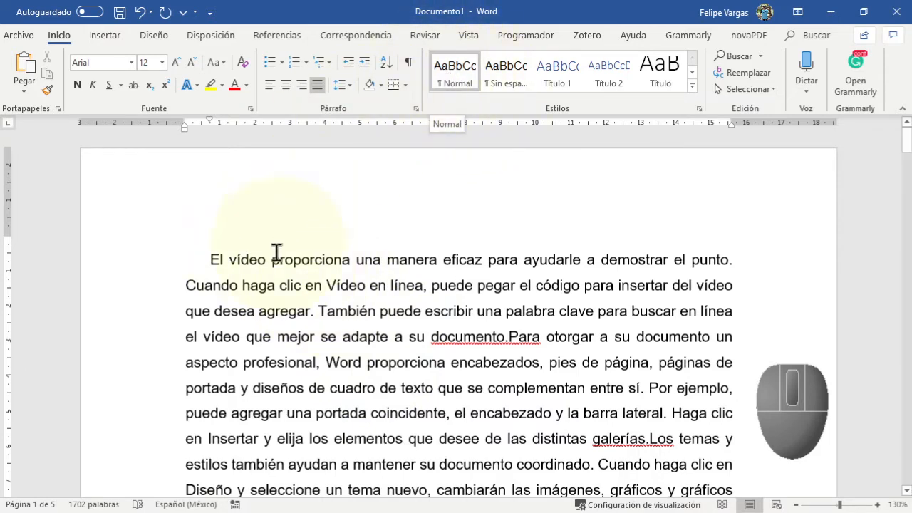
Look through the document's paragraphs to check the first-line indents, line spacing and paragraph spacing from the Normal style.
scroll(275, 295, down, 3)
scroll(275, 305, down, 3)
scroll(275, 309, up, 3)
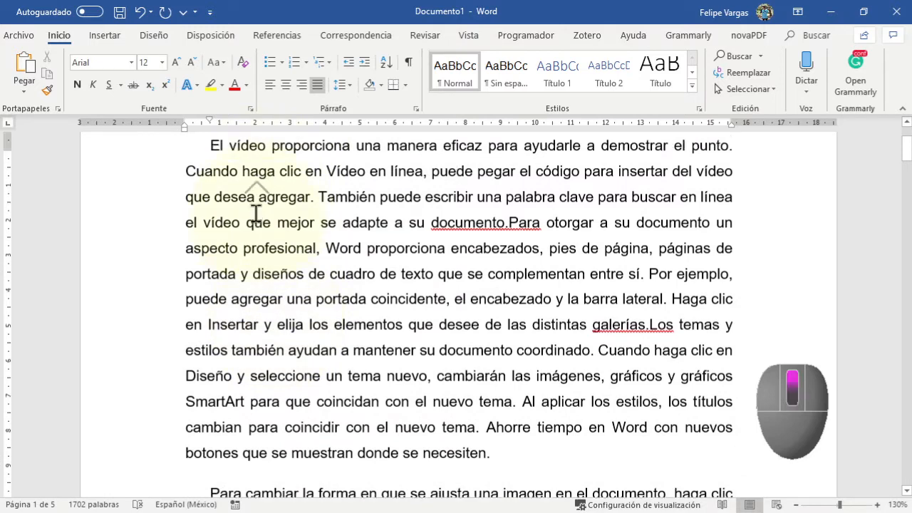
click(183, 172)
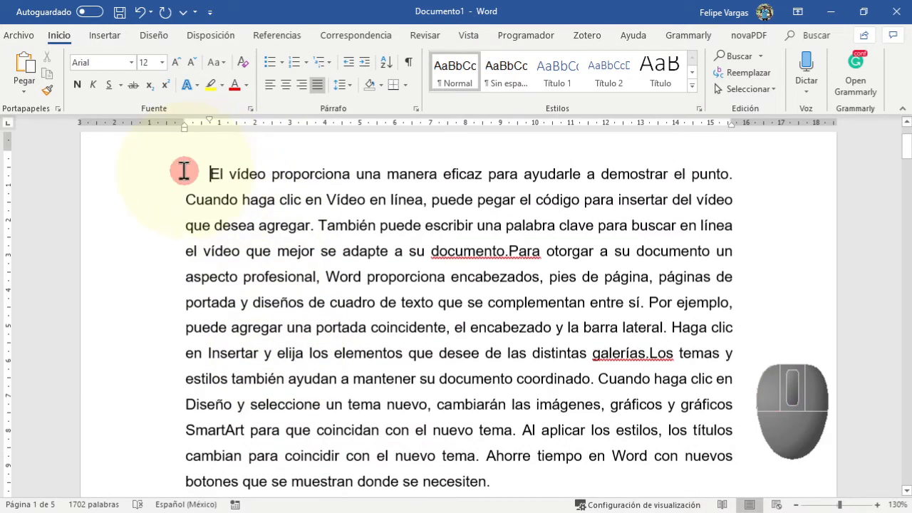
scroll(362, 316, down, 9)
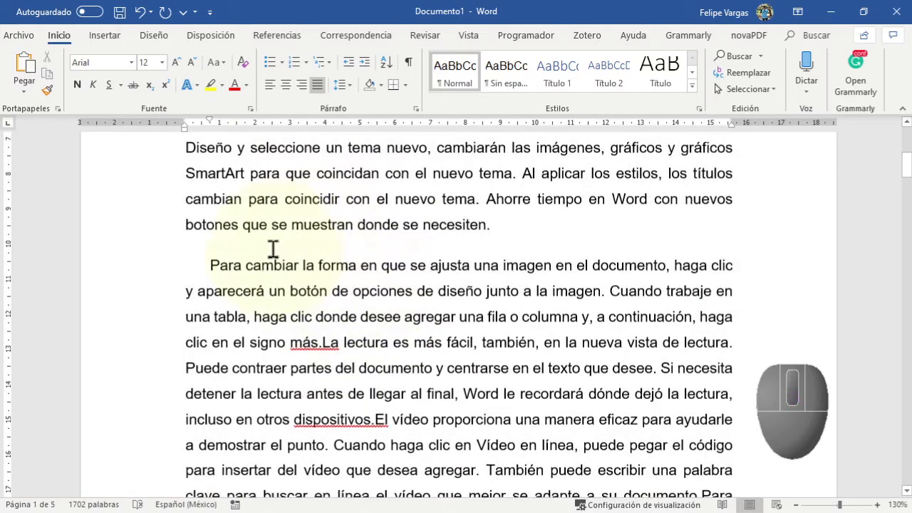
scroll(275, 251, down, 20)
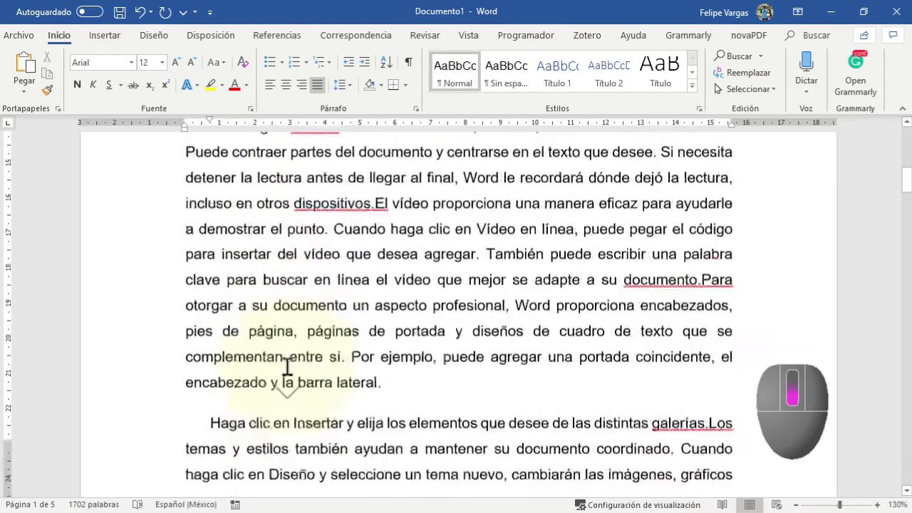
scroll(287, 367, down, 20)
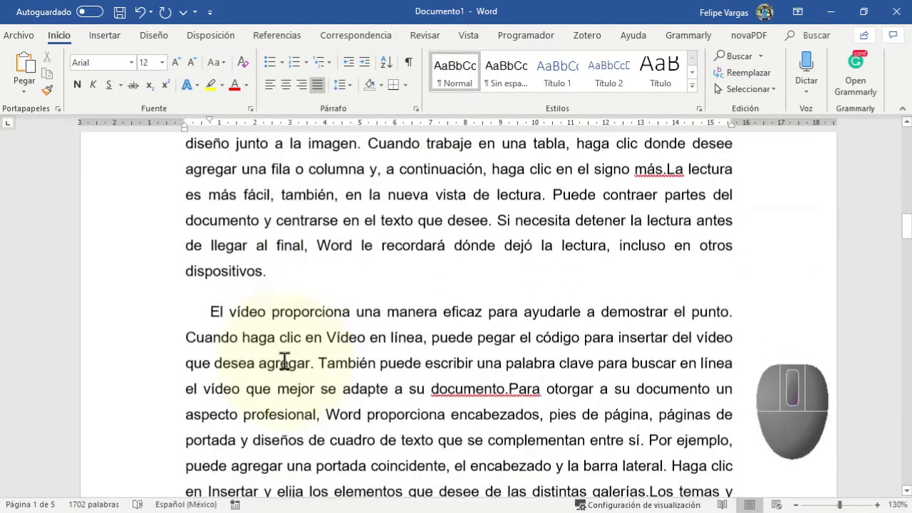
Review the body text on all pages of the document for consistent Normal style formatting.
scroll(285, 361, down, 20)
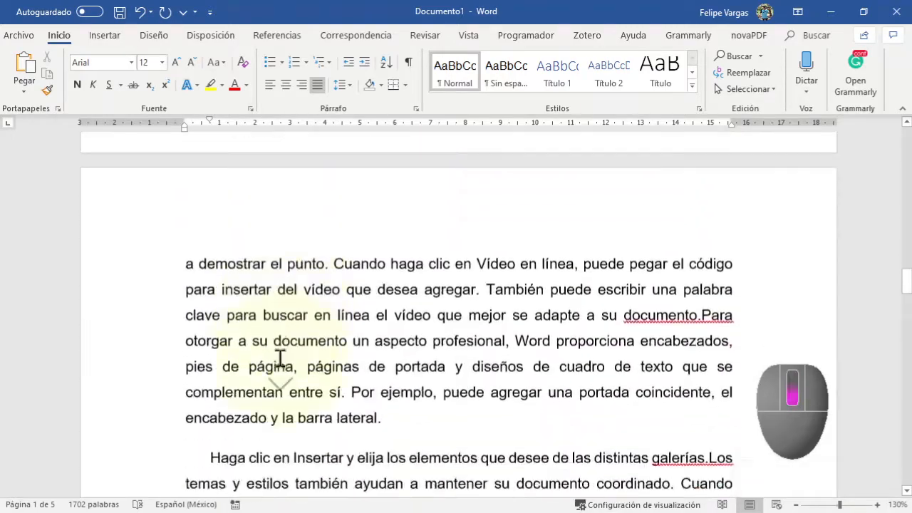
scroll(277, 349, down, 20)
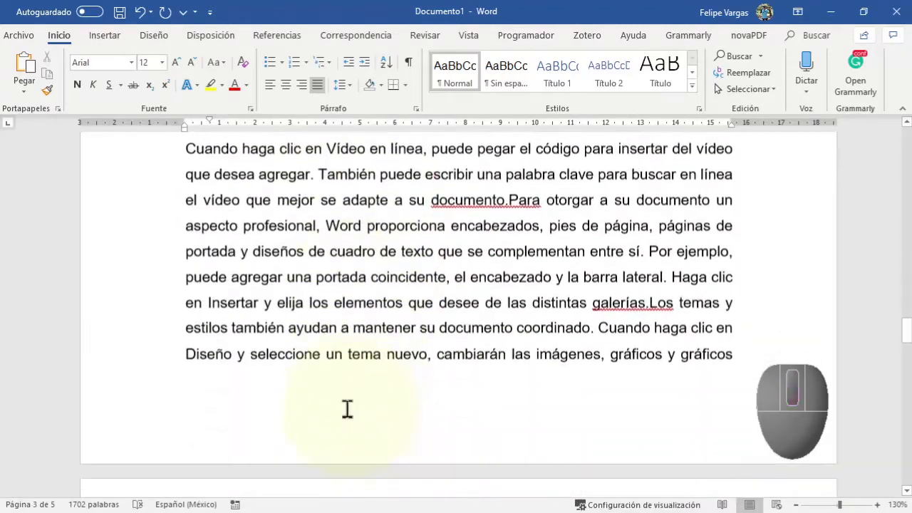
scroll(347, 406, down, 10)
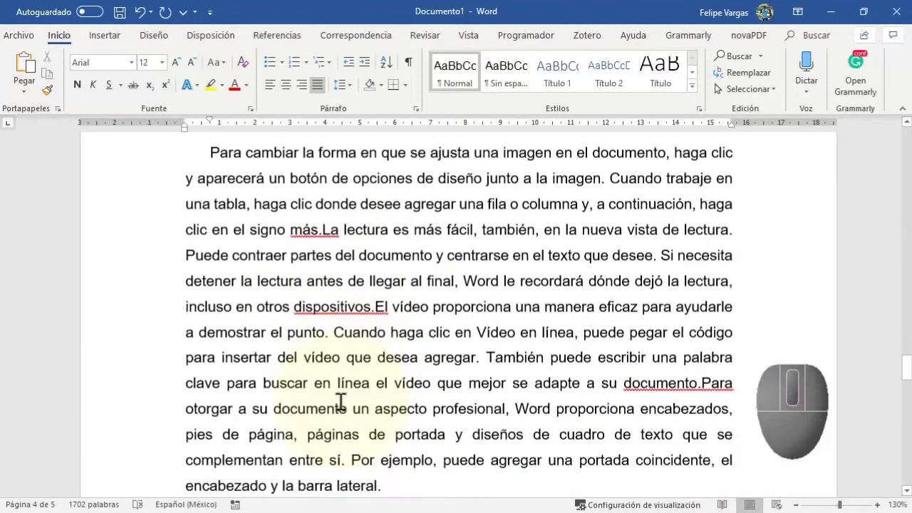
scroll(374, 356, down, 15)
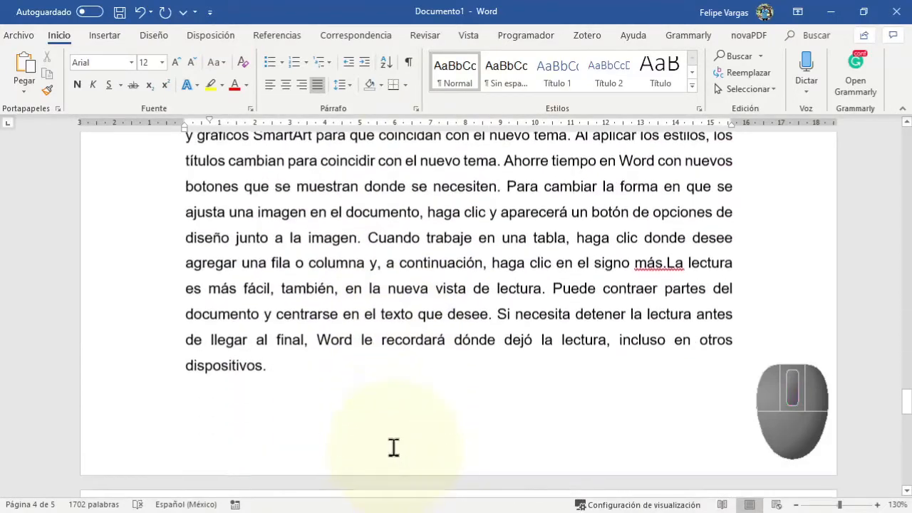
scroll(381, 439, down, 12)
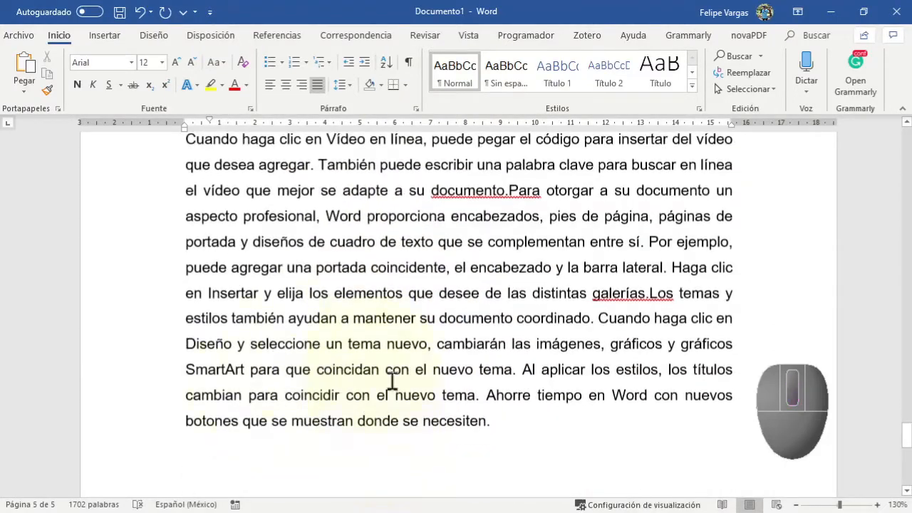
scroll(360, 403, up, 20)
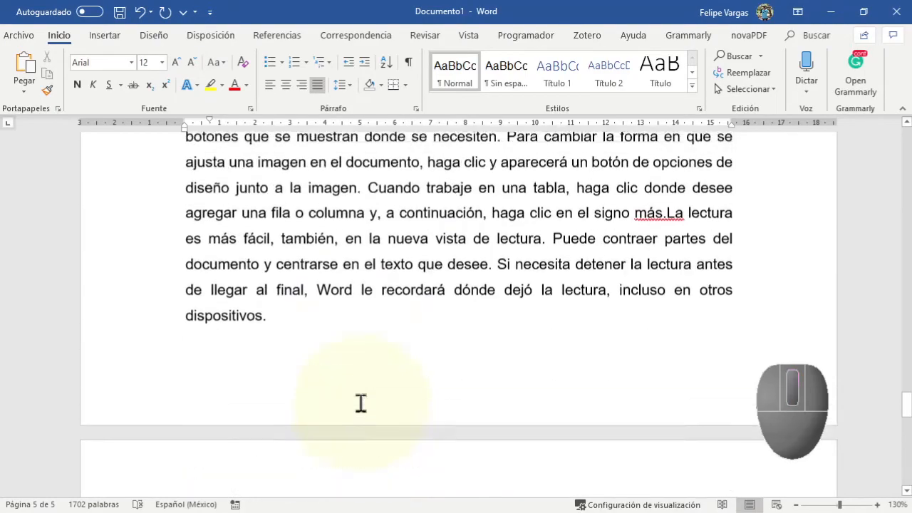
scroll(360, 403, up, 15)
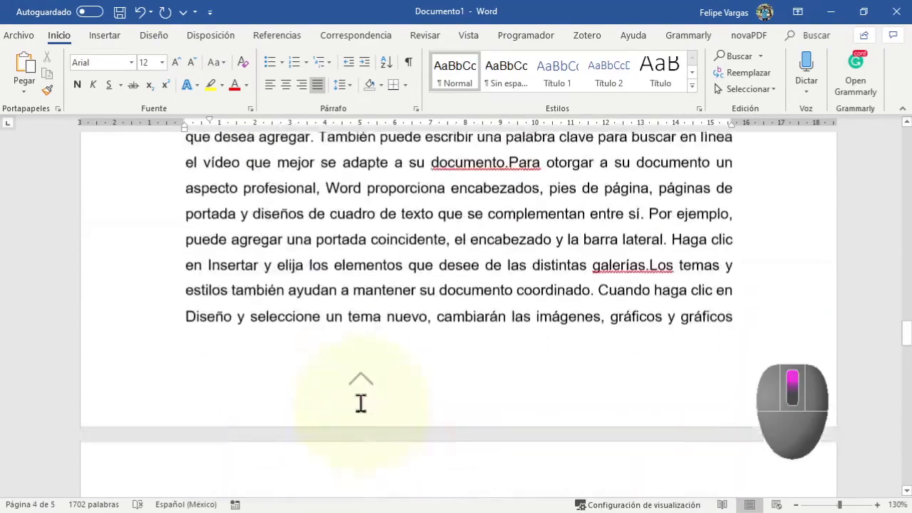
scroll(361, 404, up, 18)
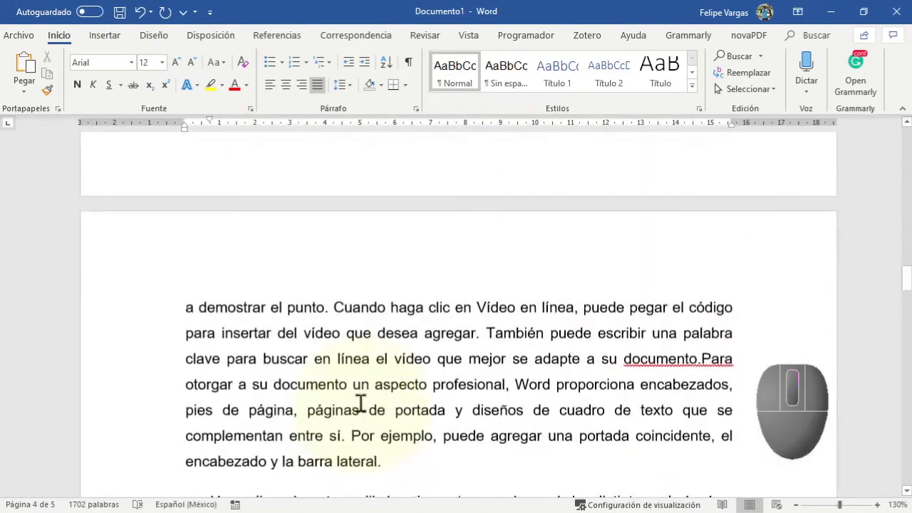
scroll(361, 403, up, 20)
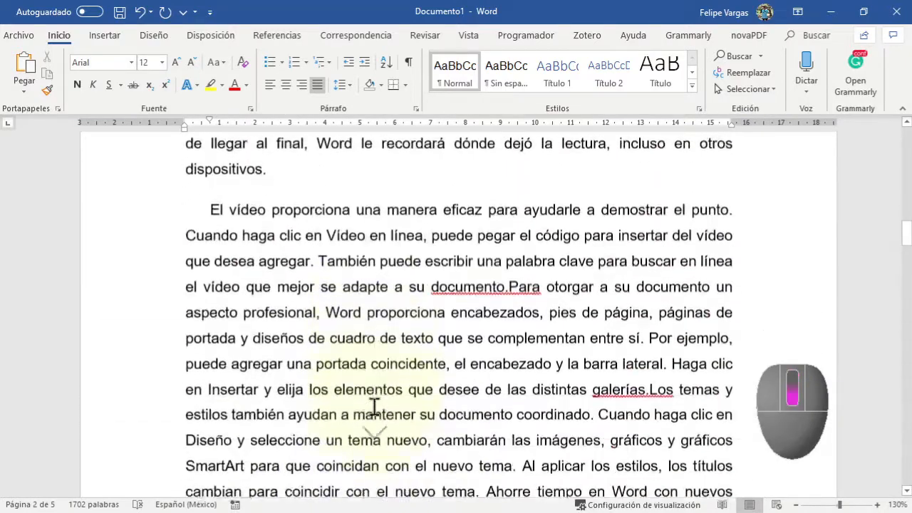
scroll(373, 403, up, 10)
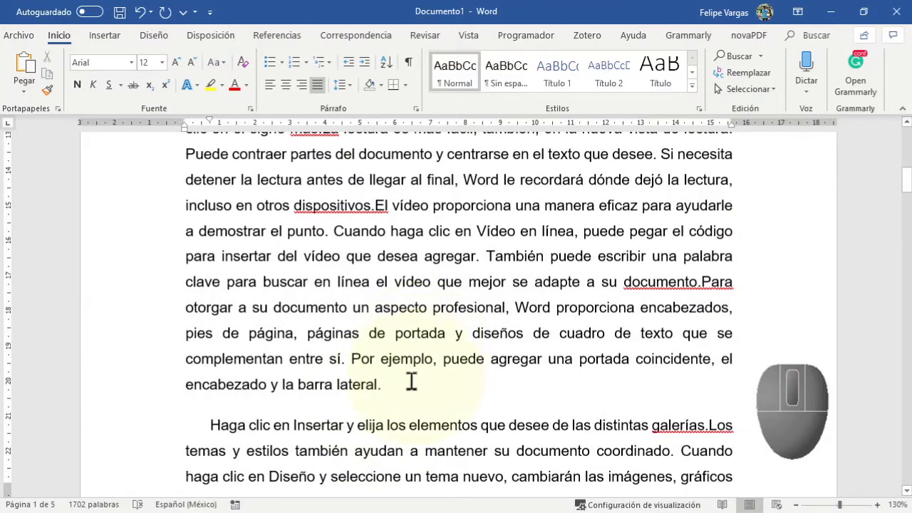
Reduce the font size of the paragraph beginning "Para cambiar la forma" on the first page to 10, and compare it with the surrounding text.
drag(407, 378, 147, 167)
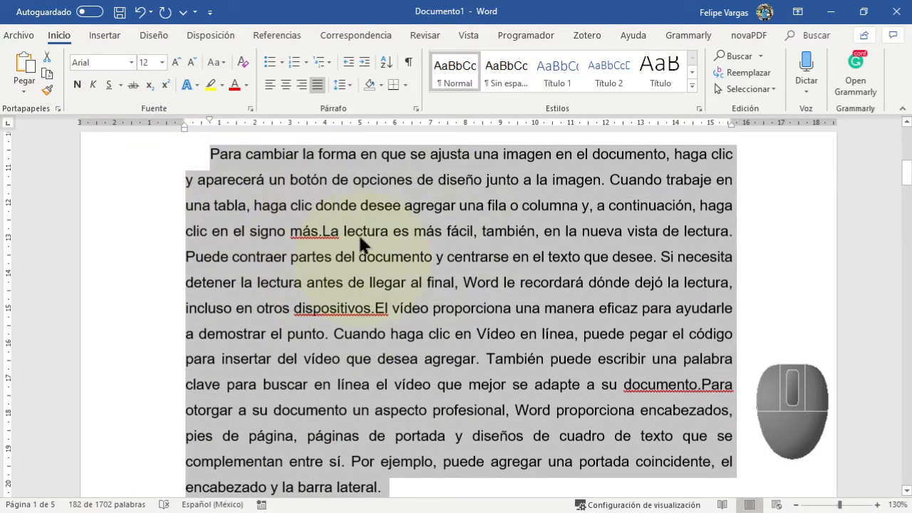
click(189, 63)
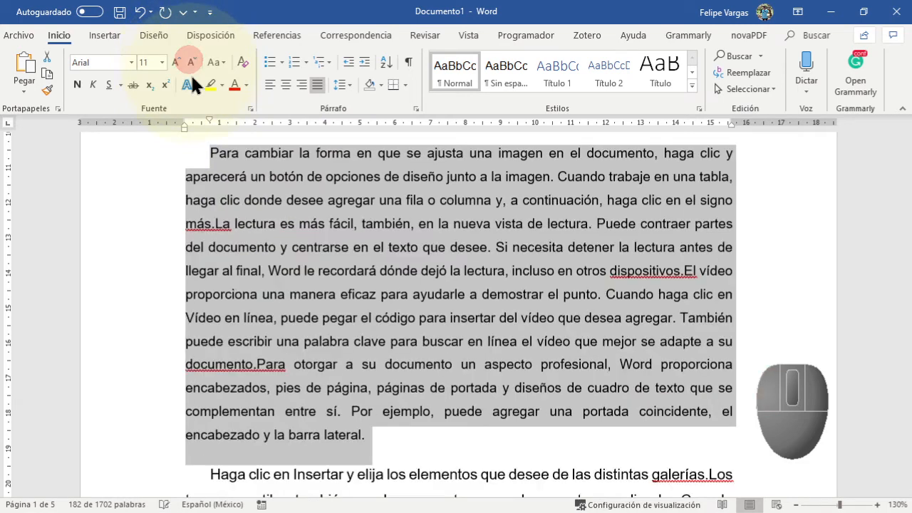
click(192, 64)
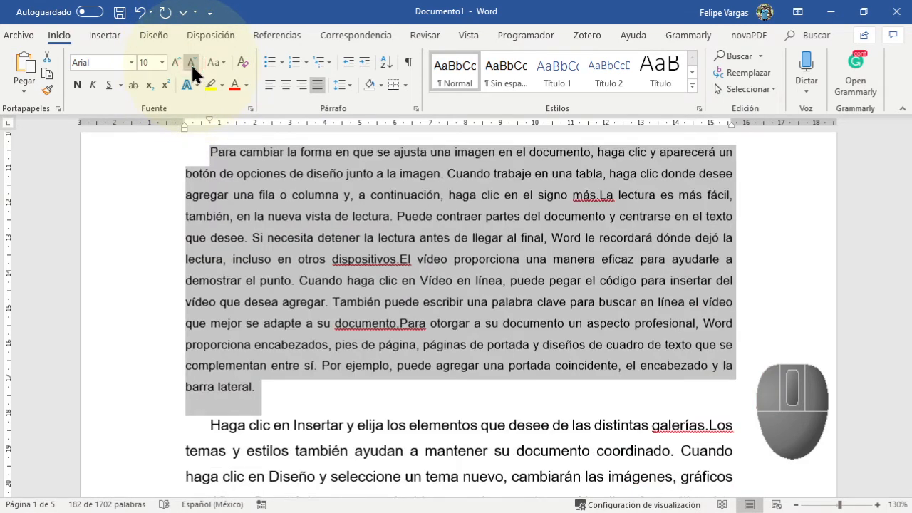
scroll(415, 409, down, 3)
scroll(415, 409, down, 5)
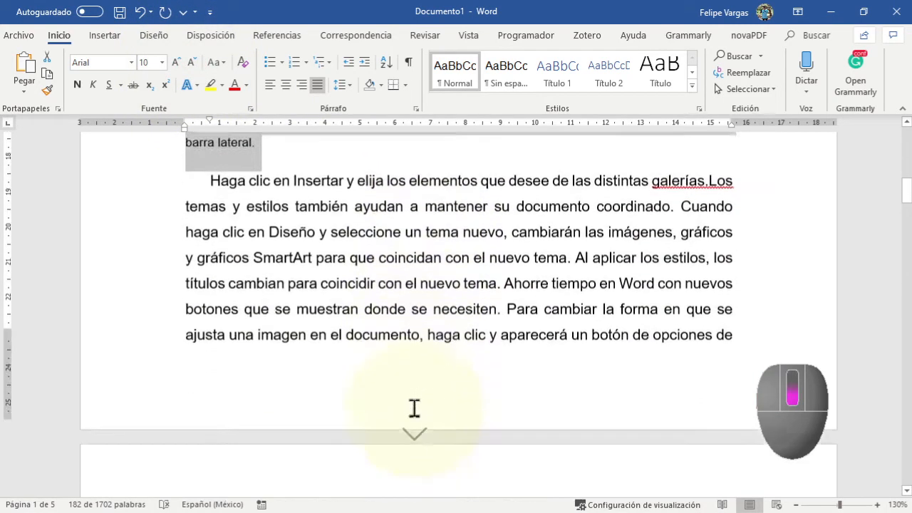
scroll(413, 402, up, 5)
scroll(365, 378, up, 2)
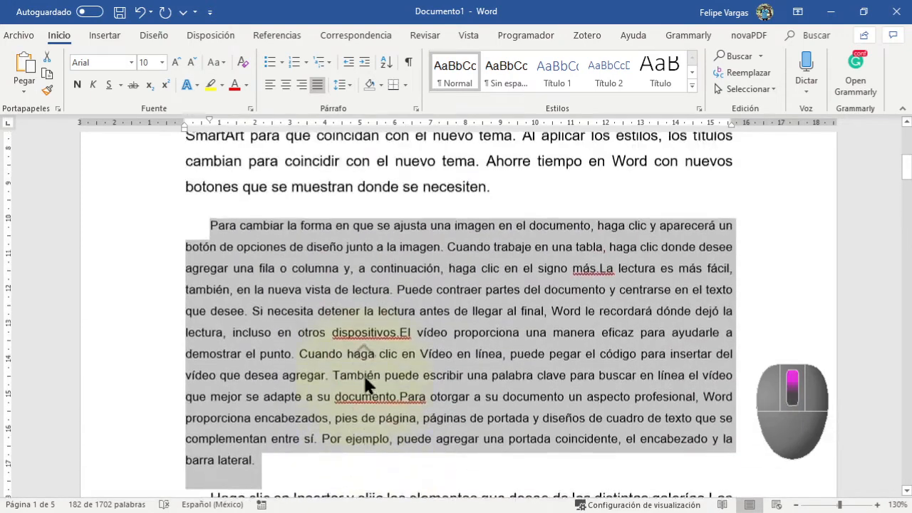
scroll(363, 374, down, 1)
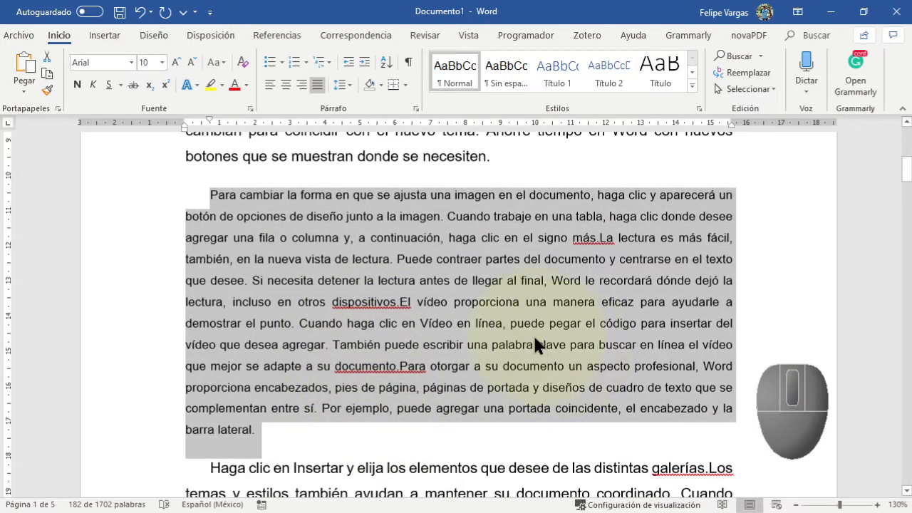
Change the font of the selected "Para cambiar la forma" paragraph to Courier New and compare it with the following paragraph.
click(130, 62)
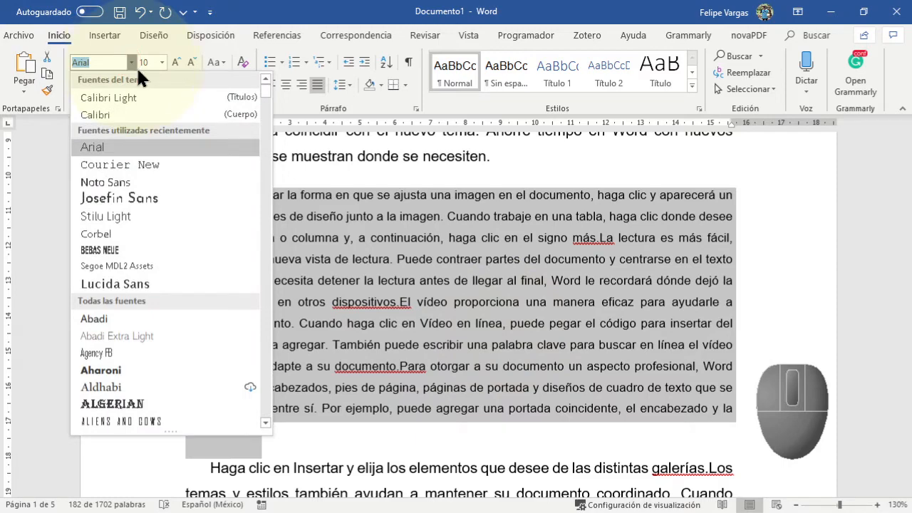
click(161, 164)
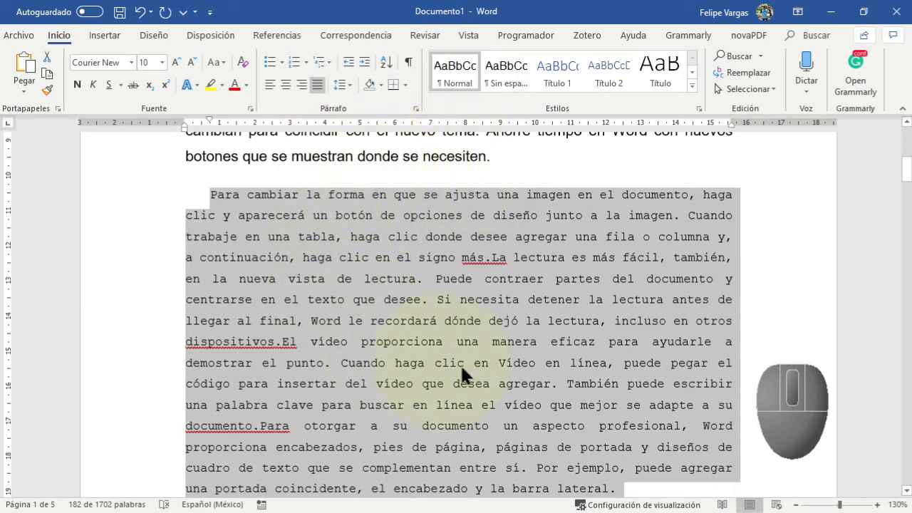
scroll(461, 314, down, 3)
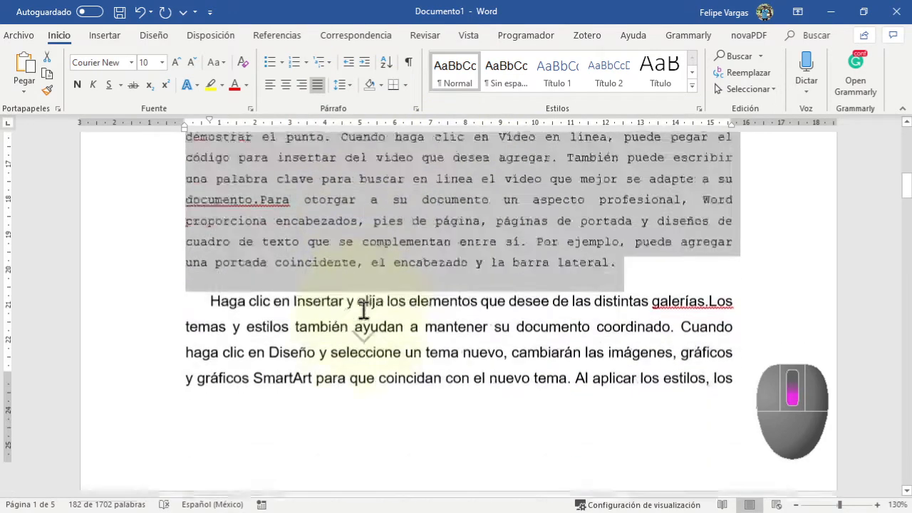
scroll(295, 226, down, 2)
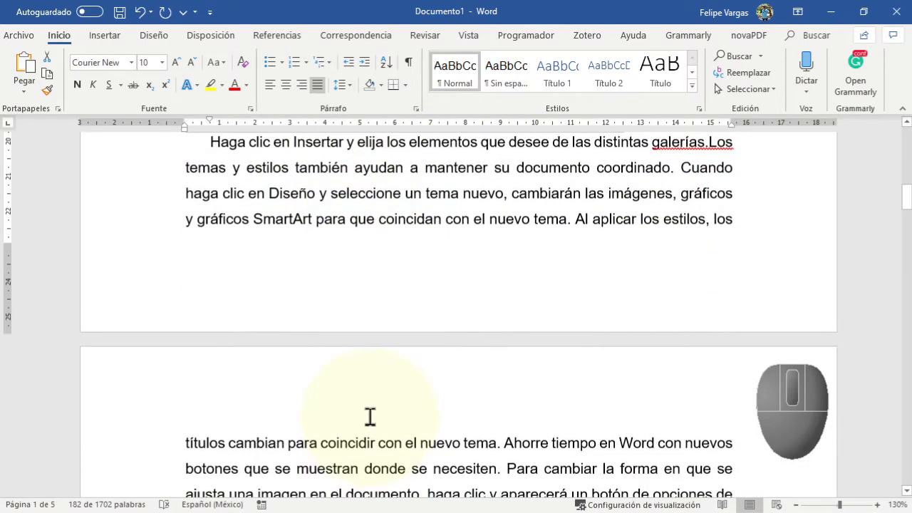
Update the Normal style to match the formatting of the selected Courier New paragraph.
scroll(370, 399, up, 4)
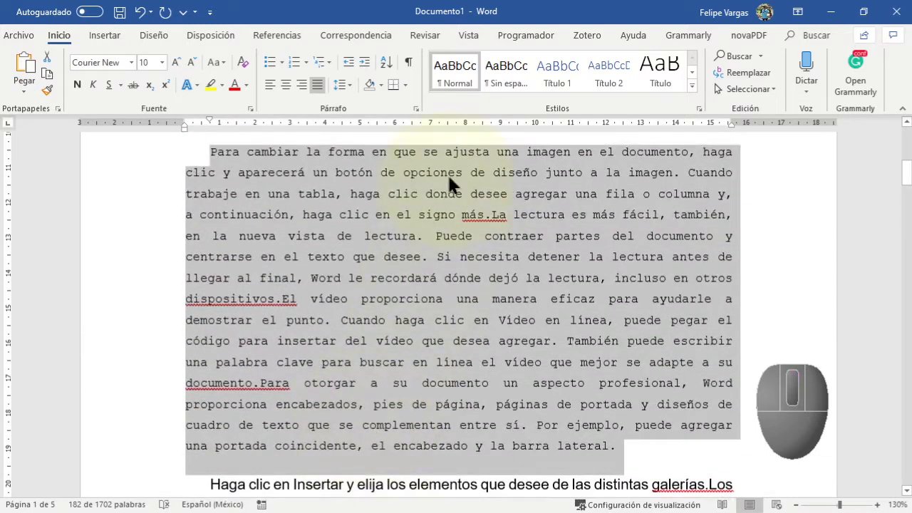
right_click(454, 62)
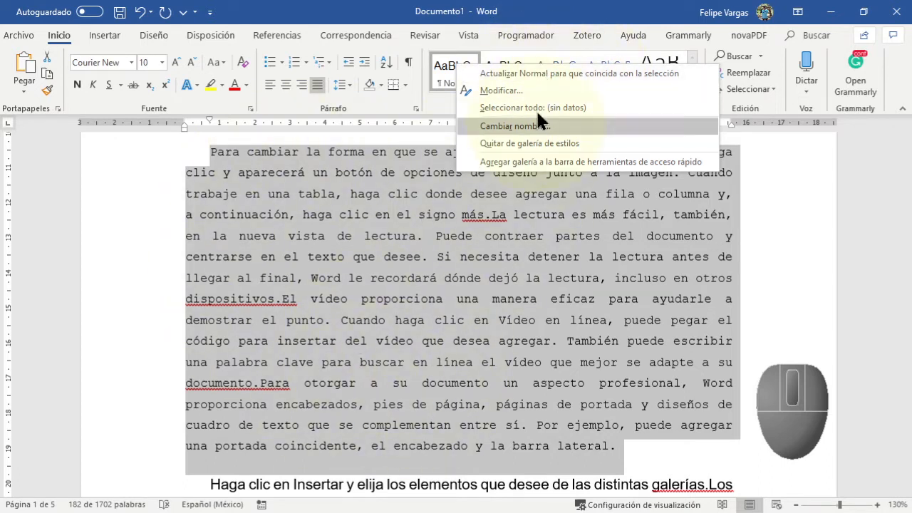
click(541, 73)
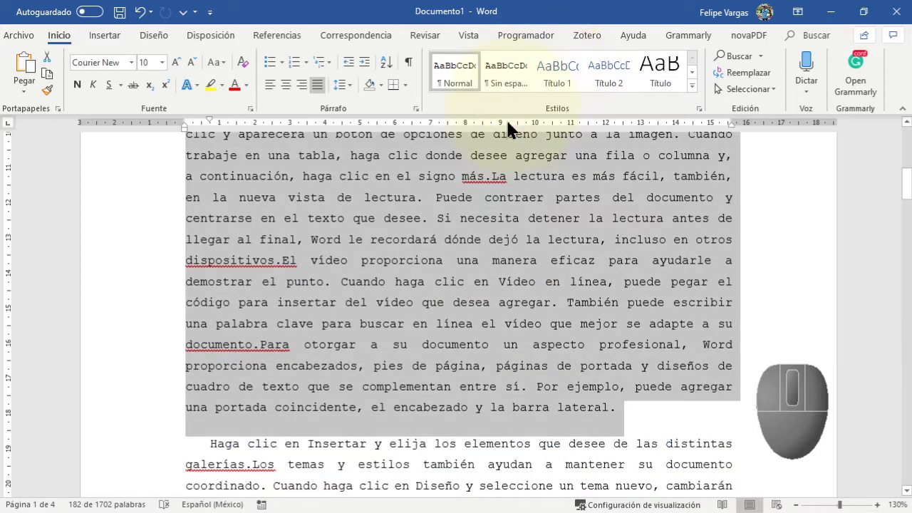
Check whether the paragraphs around the formerly selected one follow the updated Normal style, from the document's start onto the second page.
scroll(501, 292, down, 2)
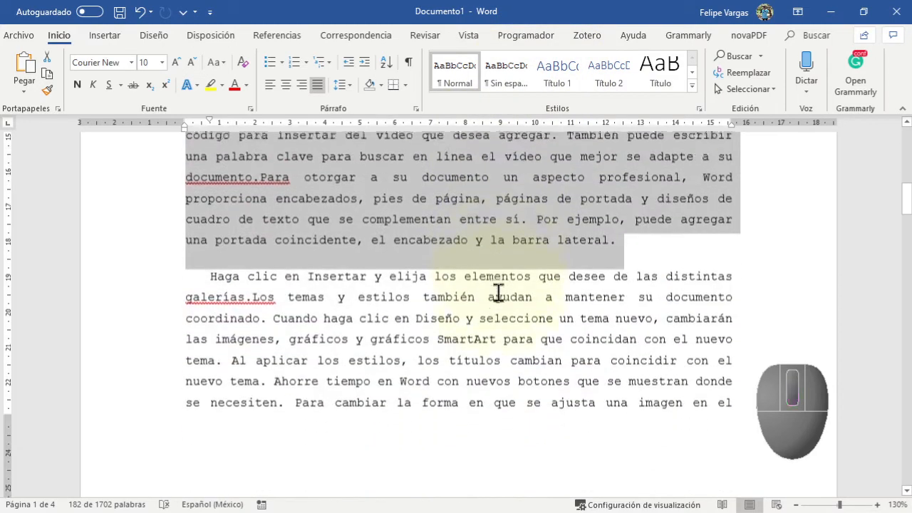
scroll(498, 291, up, 10)
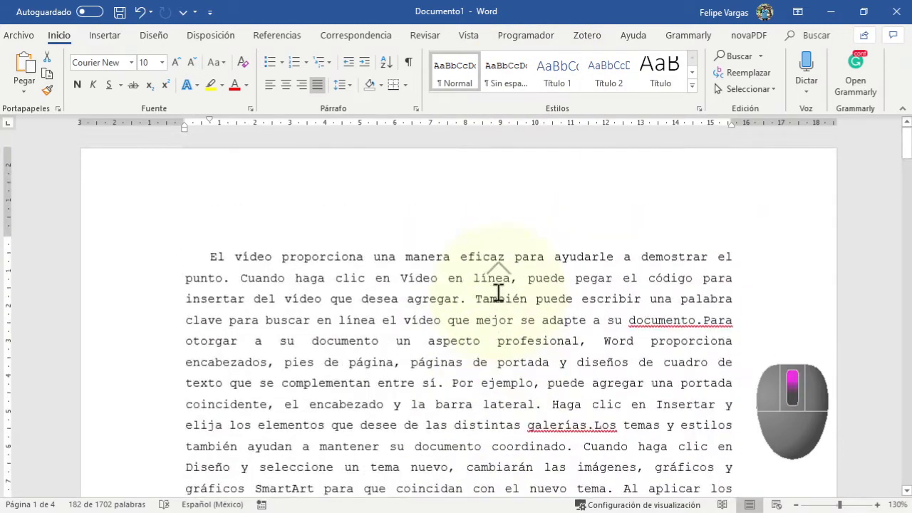
scroll(497, 294, down, 13)
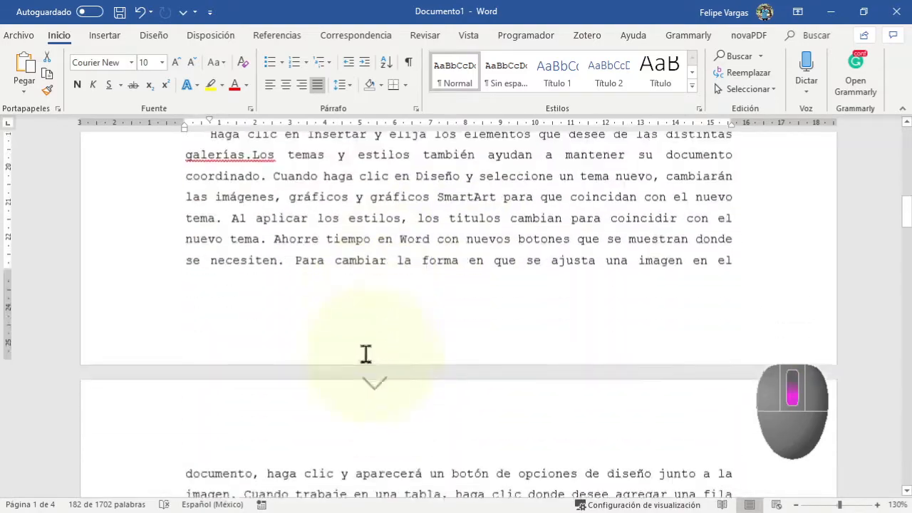
scroll(356, 349, up, 9)
click(357, 349)
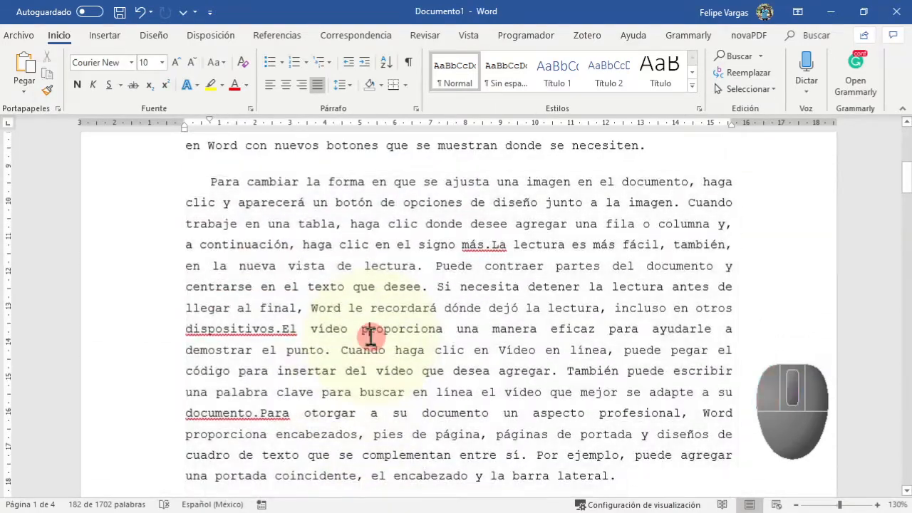
scroll(369, 333, up, 3)
scroll(370, 336, up, 4)
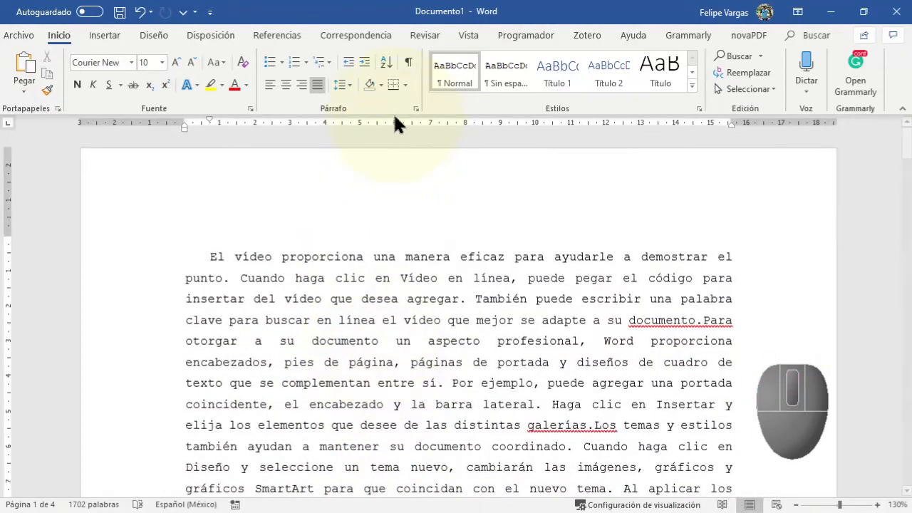
scroll(451, 291, down, 2)
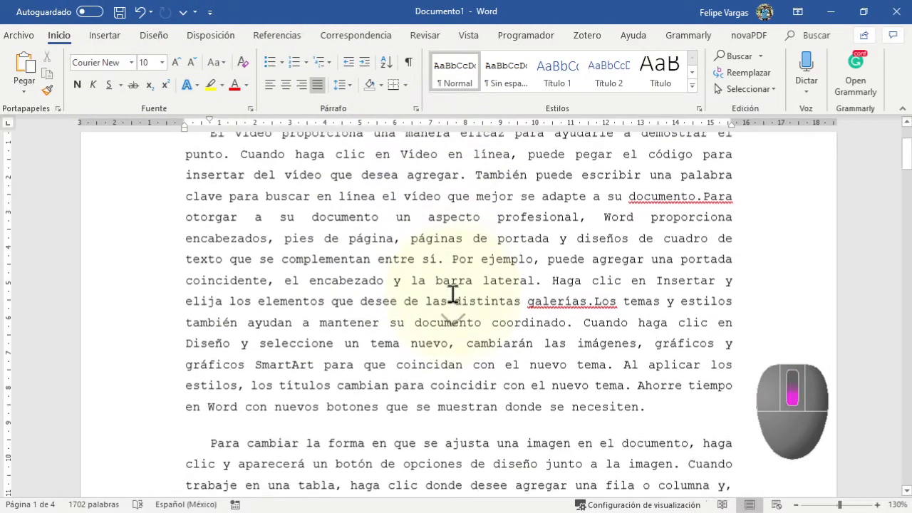
scroll(496, 327, up, 2)
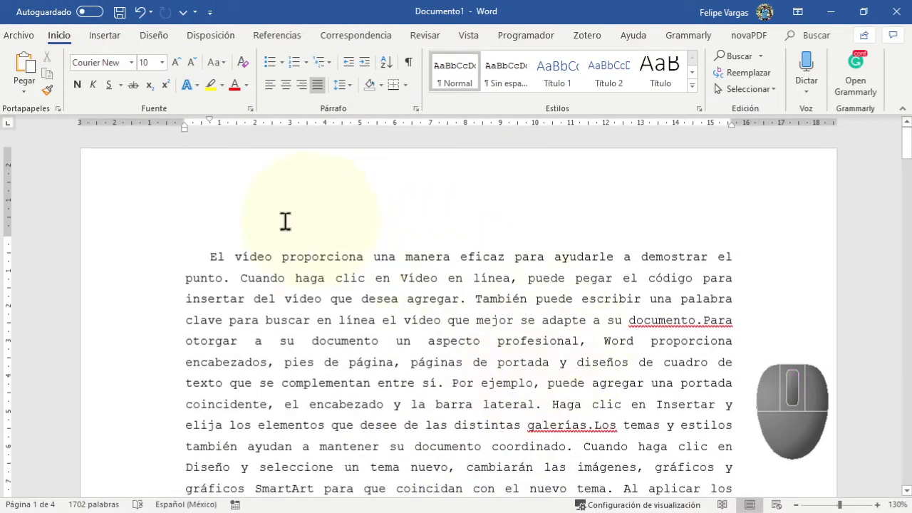
scroll(417, 370, down, 4)
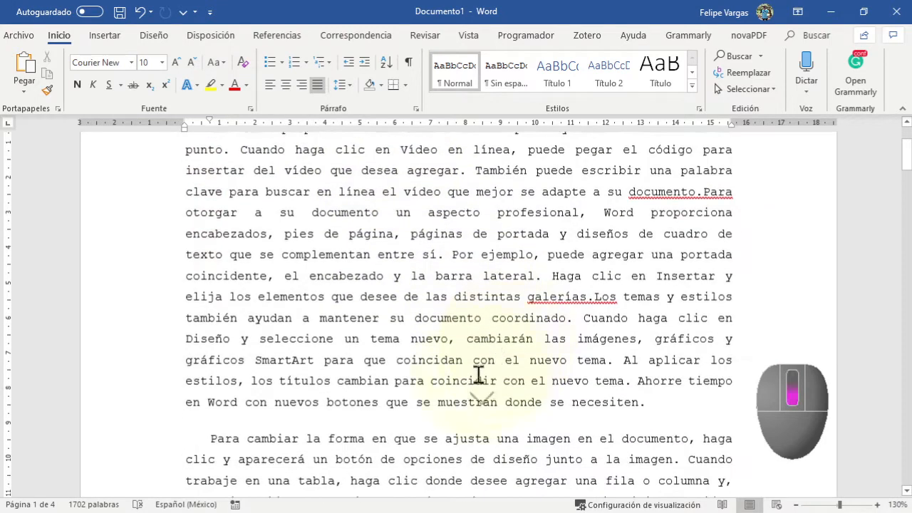
scroll(470, 372, up, 3)
scroll(469, 374, up, 3)
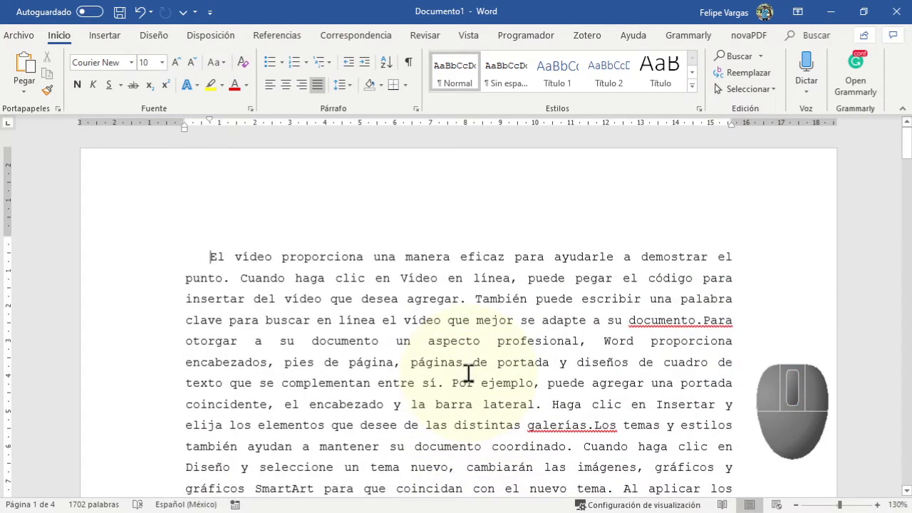
Insert the heading "Introducción" in the Título 1 style above the document's first paragraph.
key(Return)
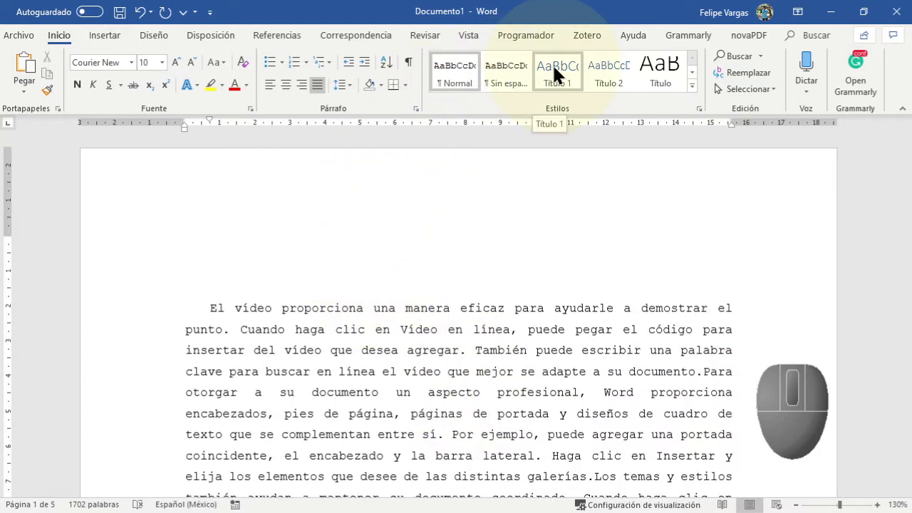
click(552, 64)
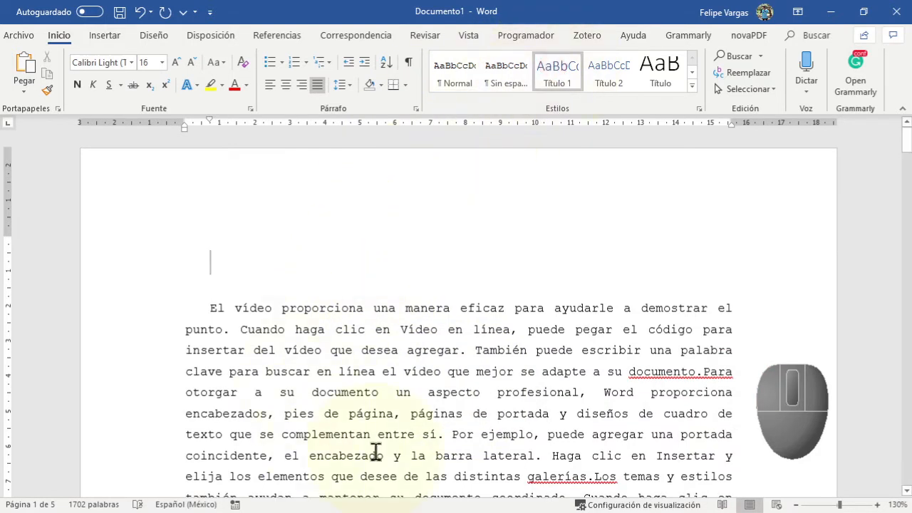
key(shift)
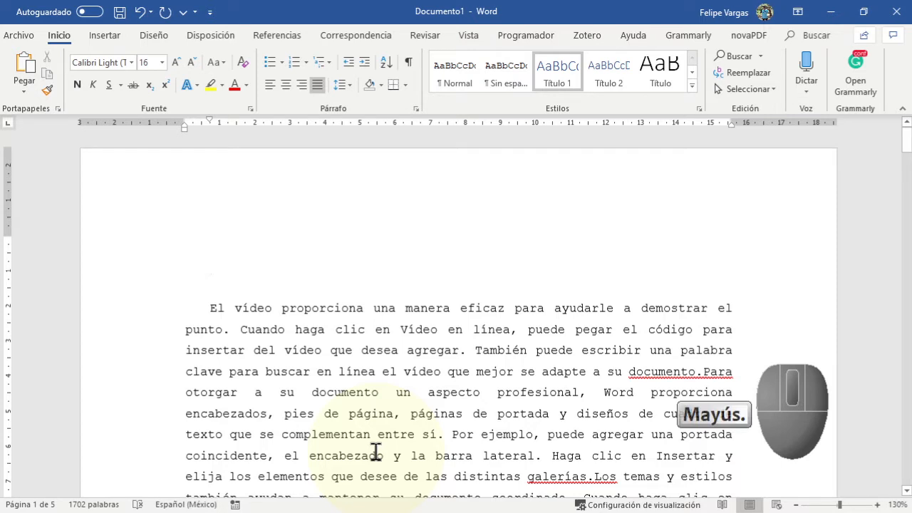
text(Introducción)
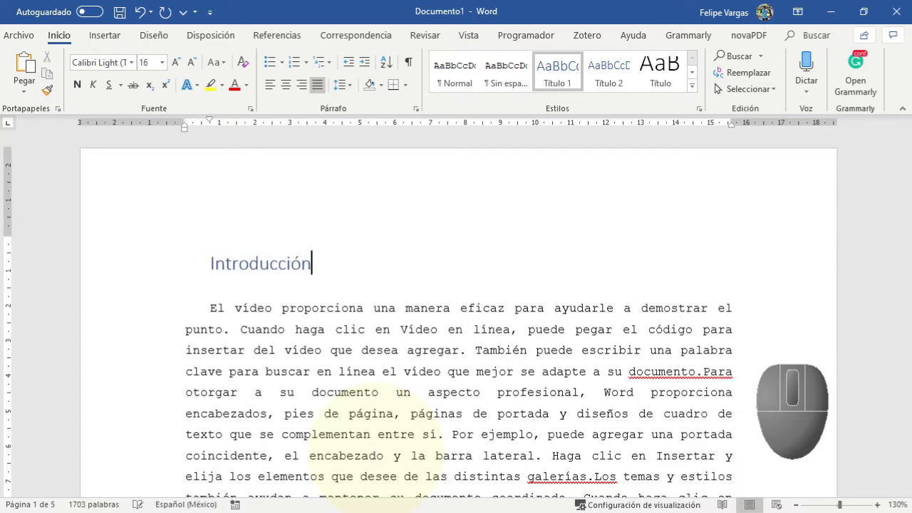
Add a new paragraph reading "Marco teórico" on the second page, before the paragraph beginning "El vídeo proporciona".
scroll(418, 413, down, 12)
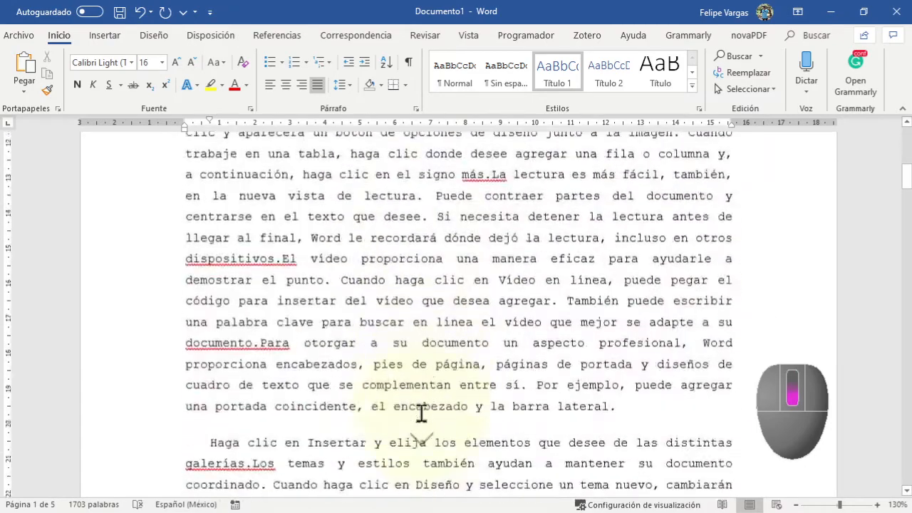
scroll(416, 413, down, 10)
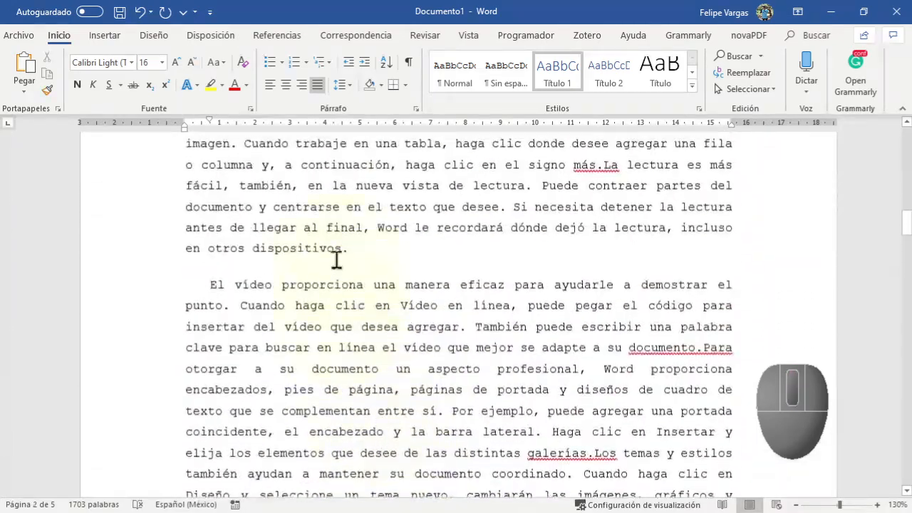
key(Return)
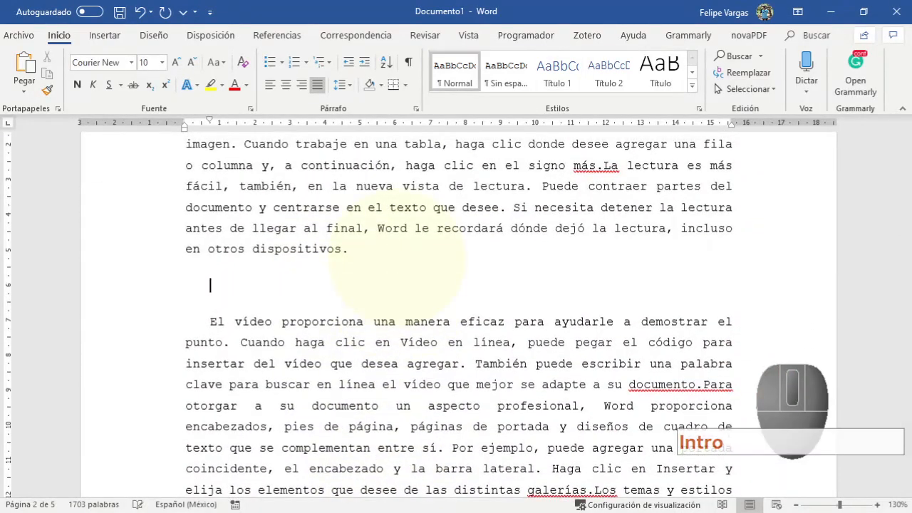
text(Marco teórico)
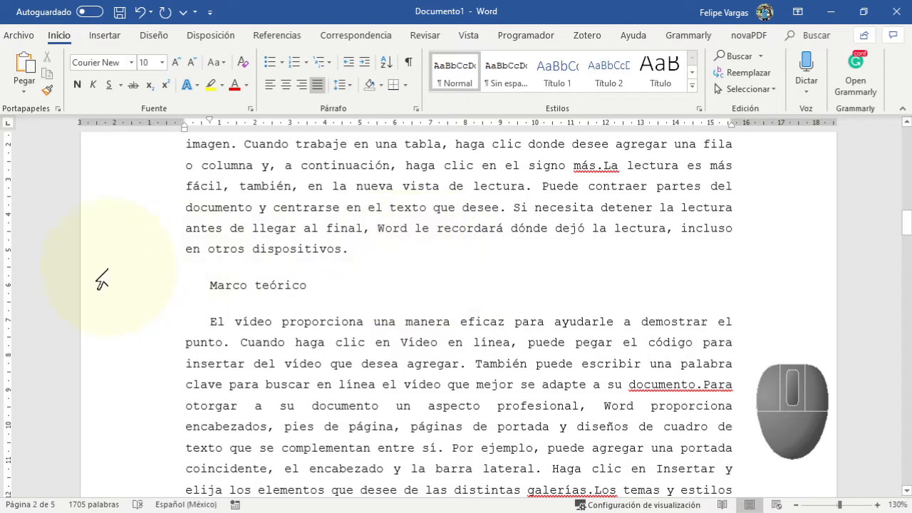
Select the whole "Marco teórico" line and apply the Título 1 style to it.
click(339, 299)
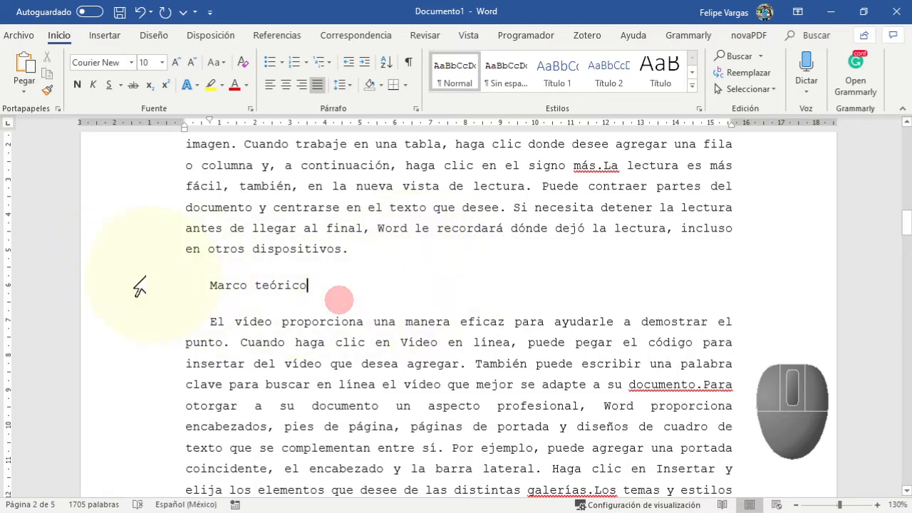
click(377, 254)
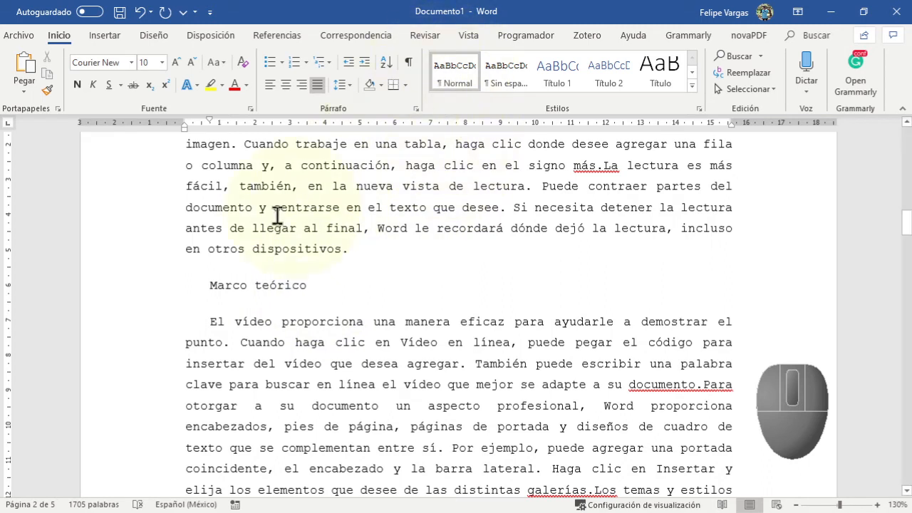
click(148, 289)
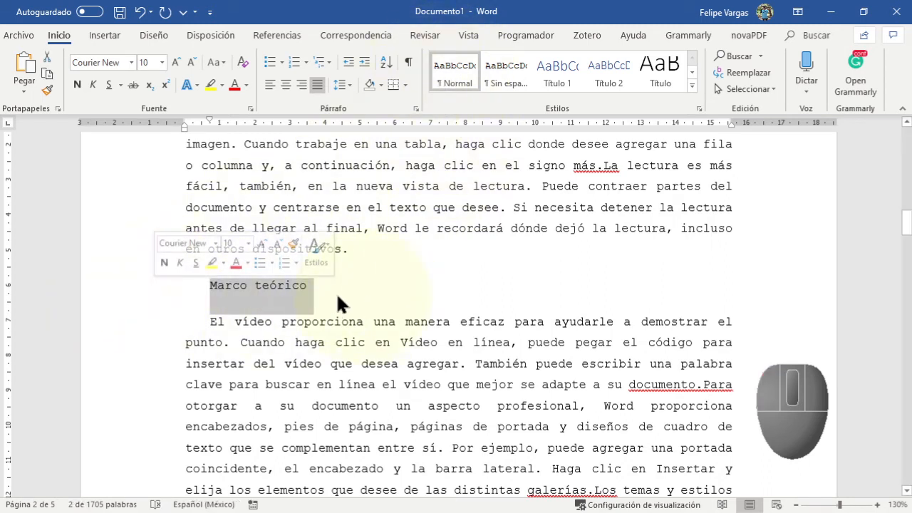
click(377, 293)
click(309, 288)
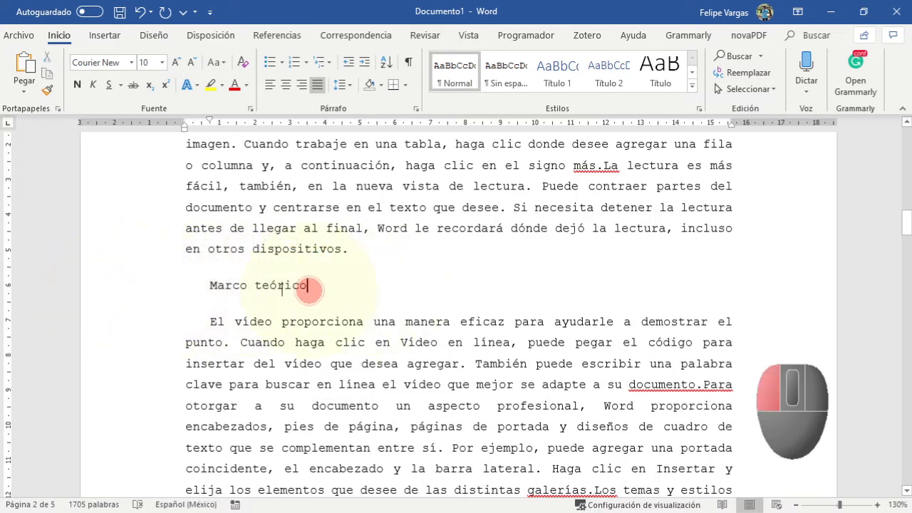
click(148, 290)
click(558, 76)
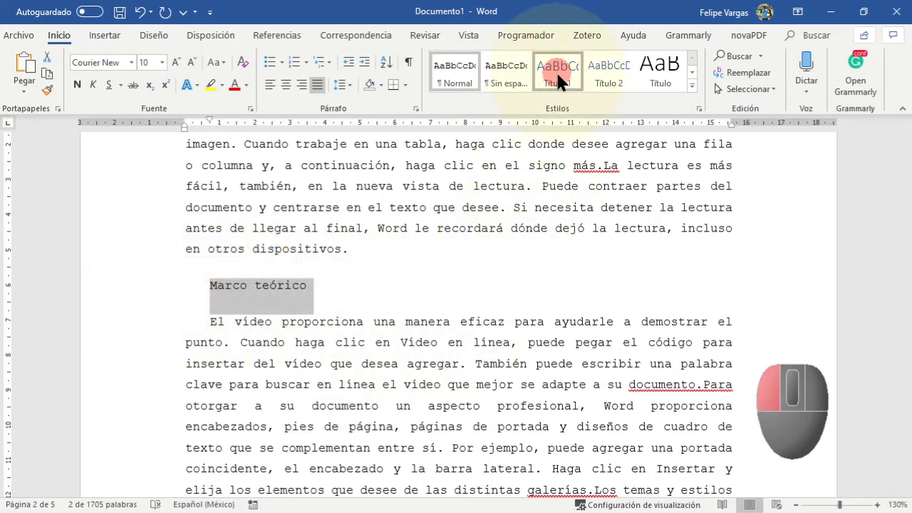
click(484, 312)
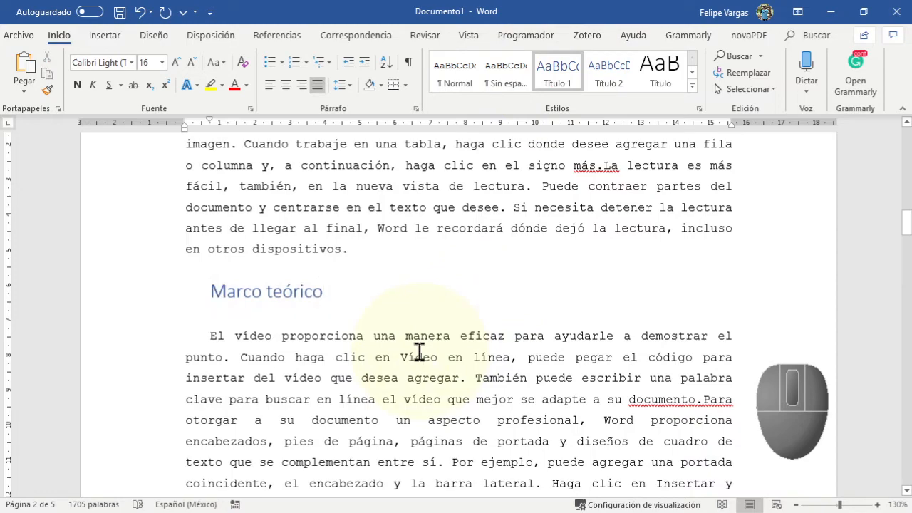
Insert the heading "Conclusiones" in the Título 1 style on the third page, before the paragraph beginning "Haga clic en Insertar".
scroll(419, 351, down, 3)
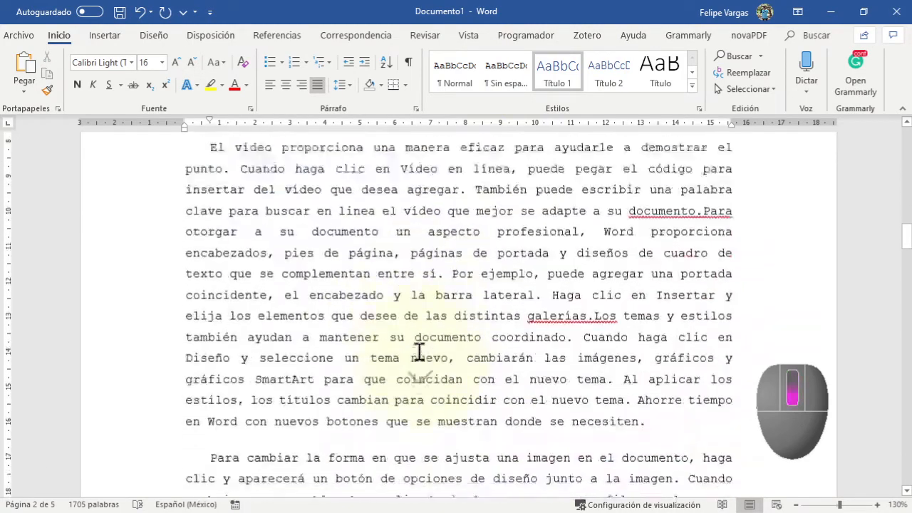
scroll(419, 351, down, 10)
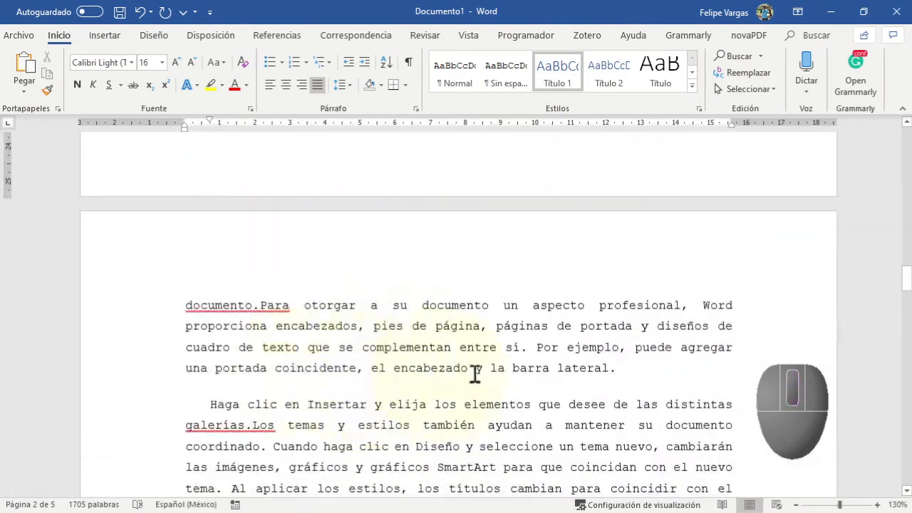
click(667, 374)
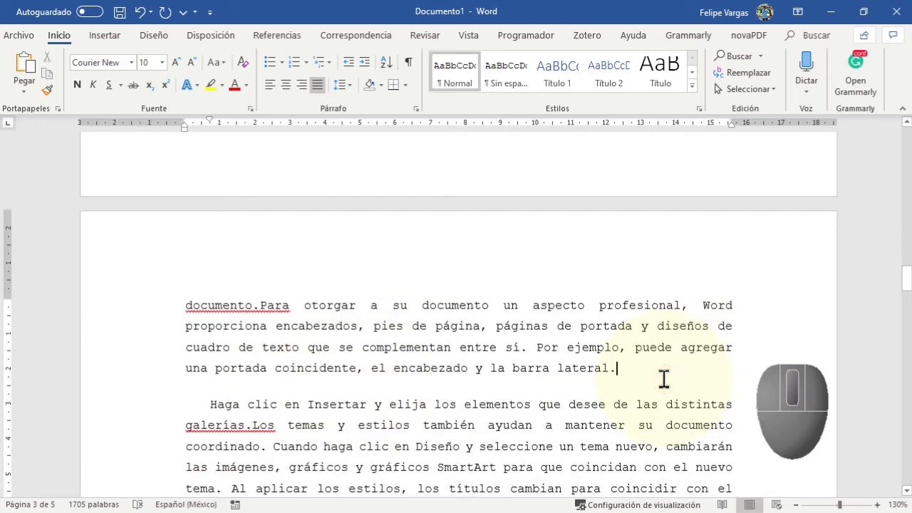
key(Return)
click(546, 66)
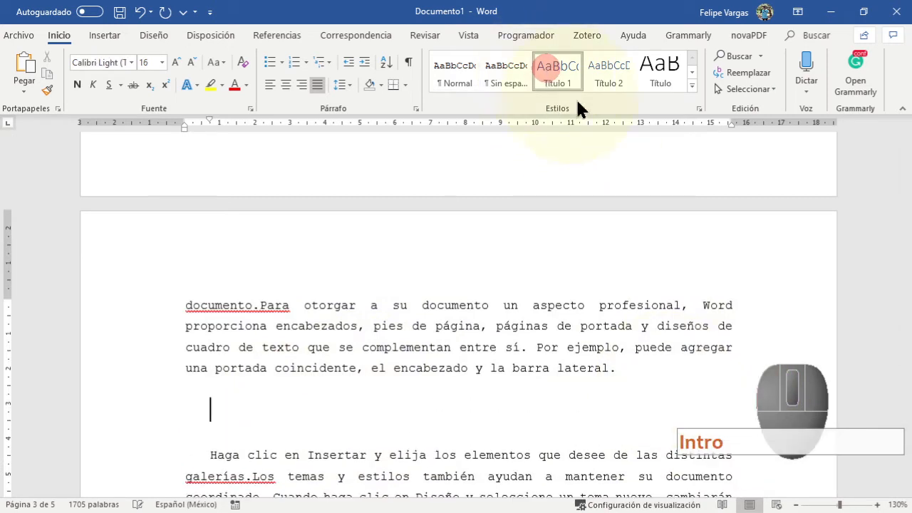
text(Conc)
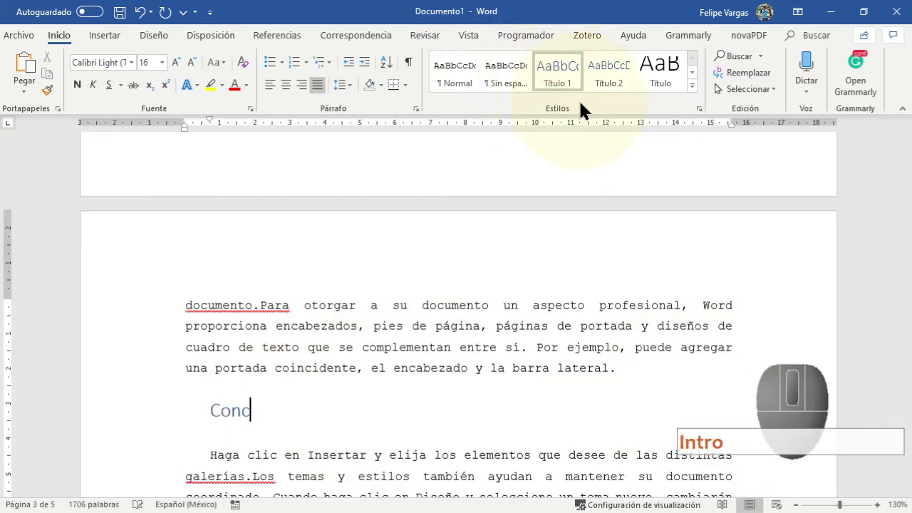
text(lusiones)
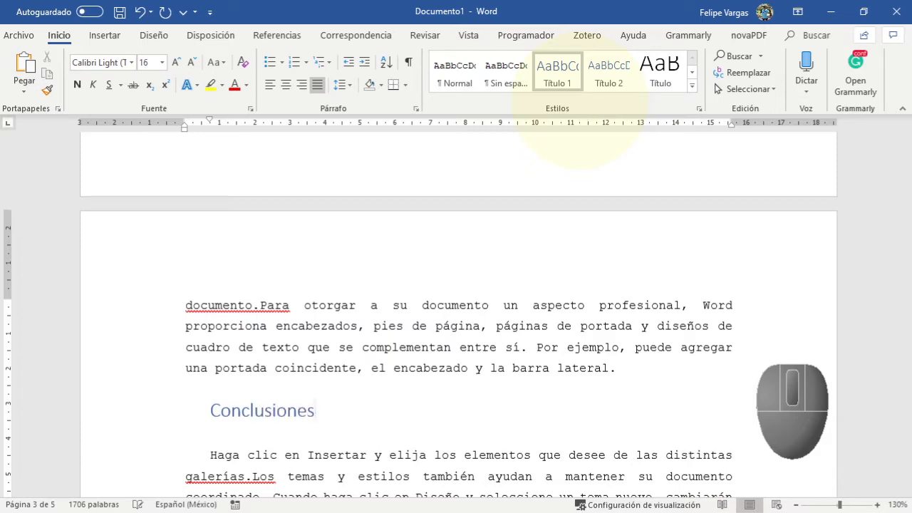
Return to the document's start and display the navigation pane with the document's headings.
scroll(489, 349, up, 7)
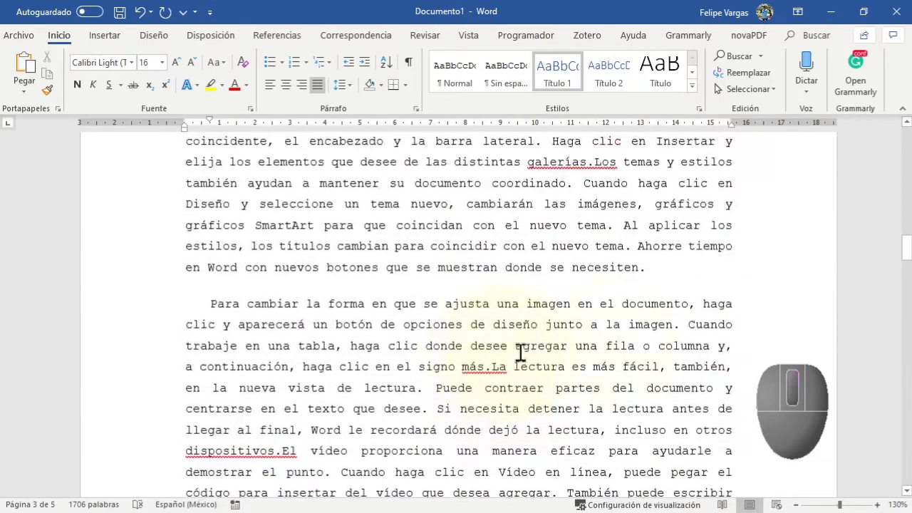
drag(908, 267, 906, 132)
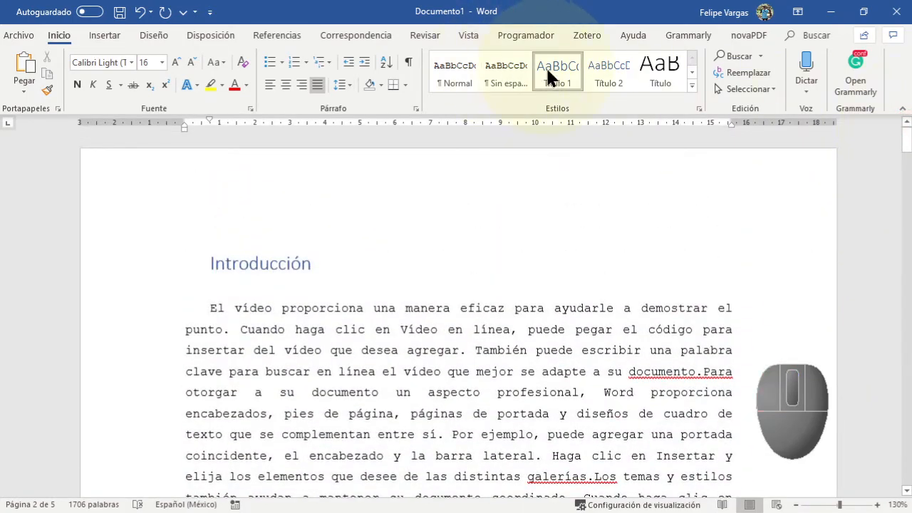
click(467, 35)
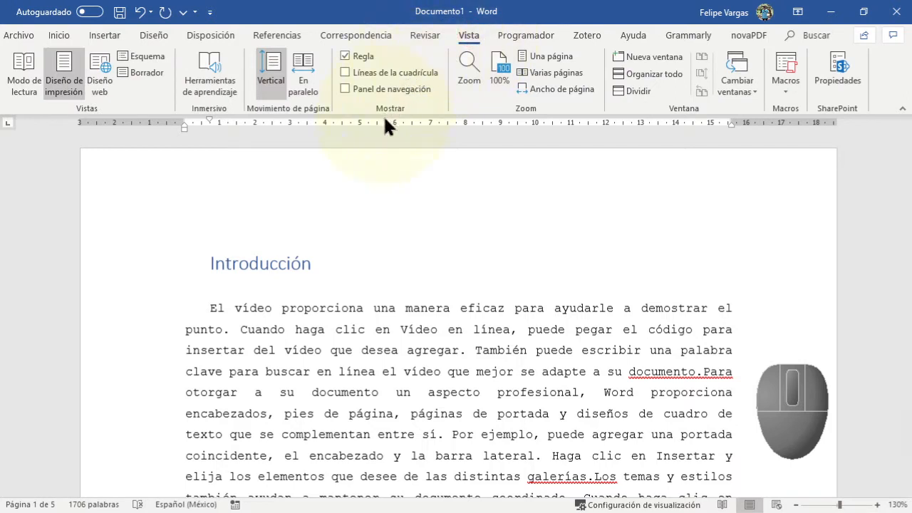
click(403, 87)
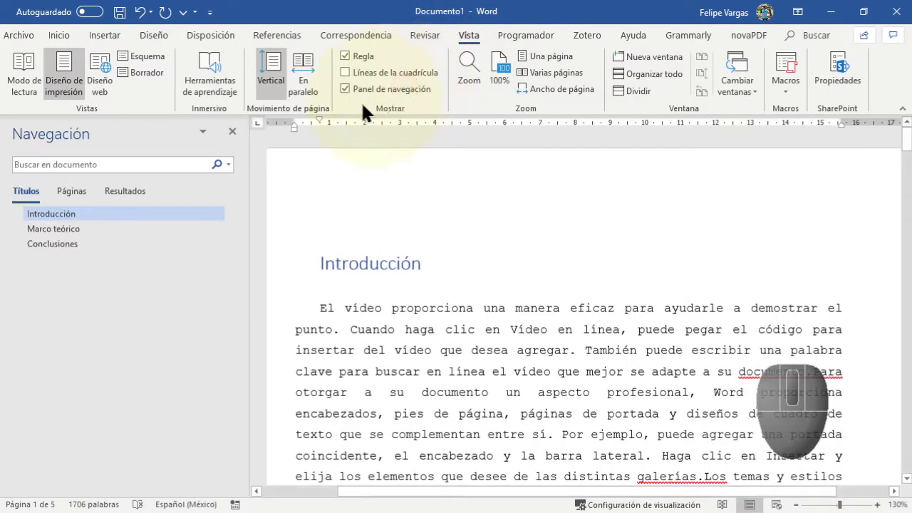
Jump repeatedly between the Introducción, Marco teórico and Conclusiones headings through the navigation pane, ending at Introducción.
click(68, 229)
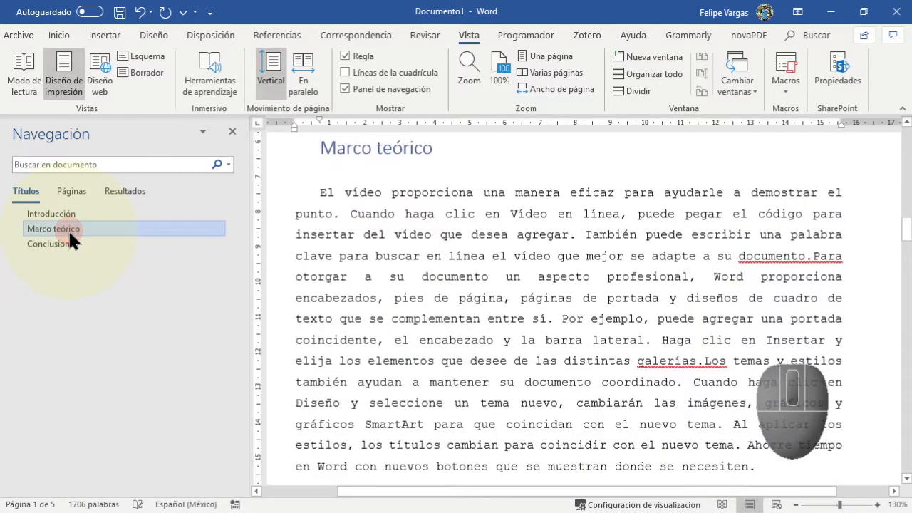
click(64, 242)
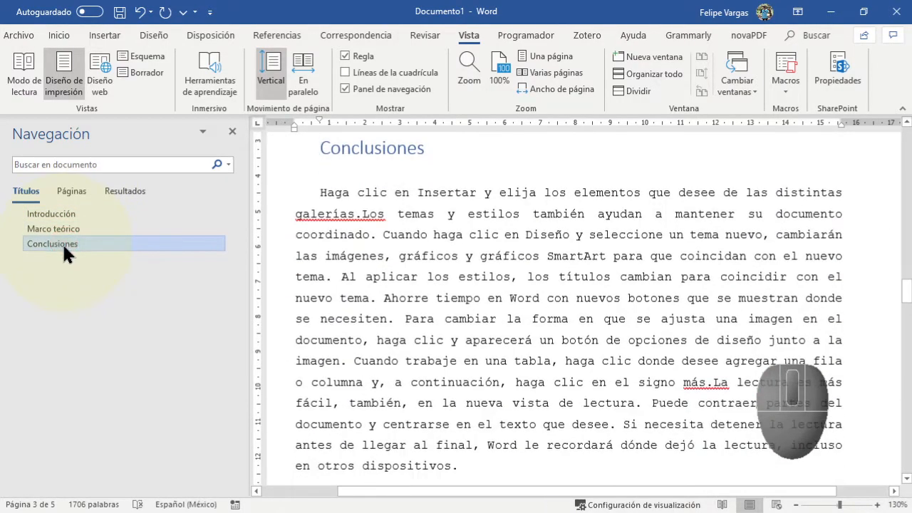
click(67, 215)
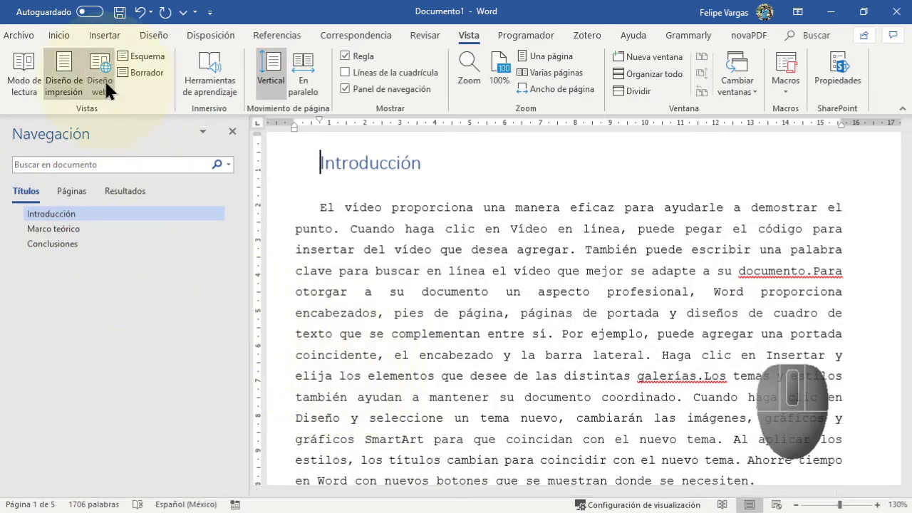
click(70, 228)
click(77, 238)
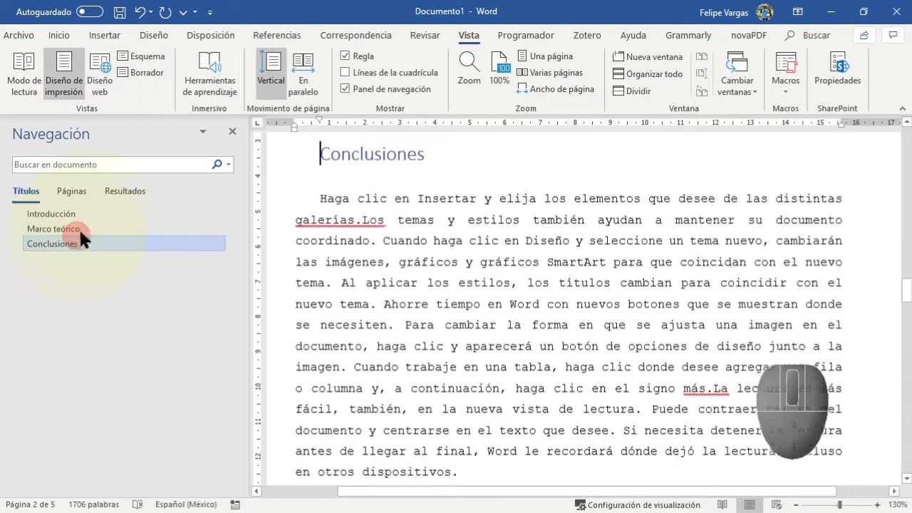
click(92, 212)
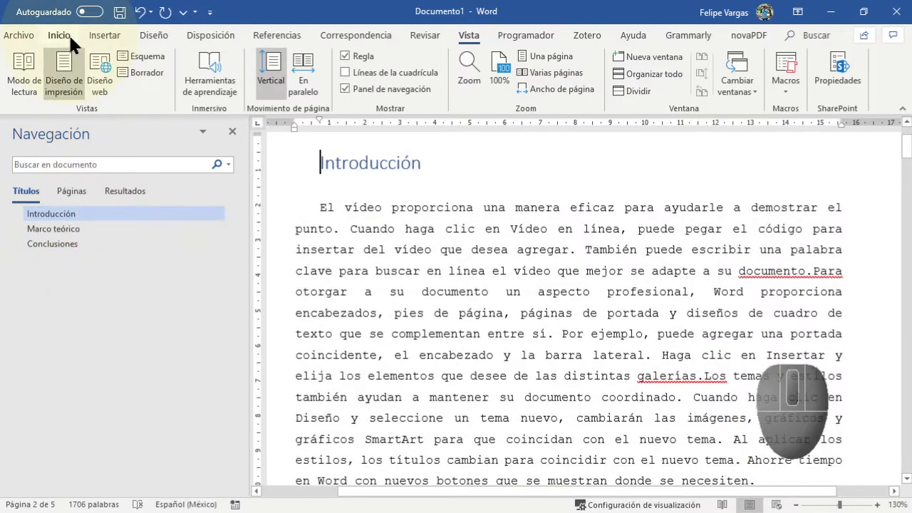
click(58, 244)
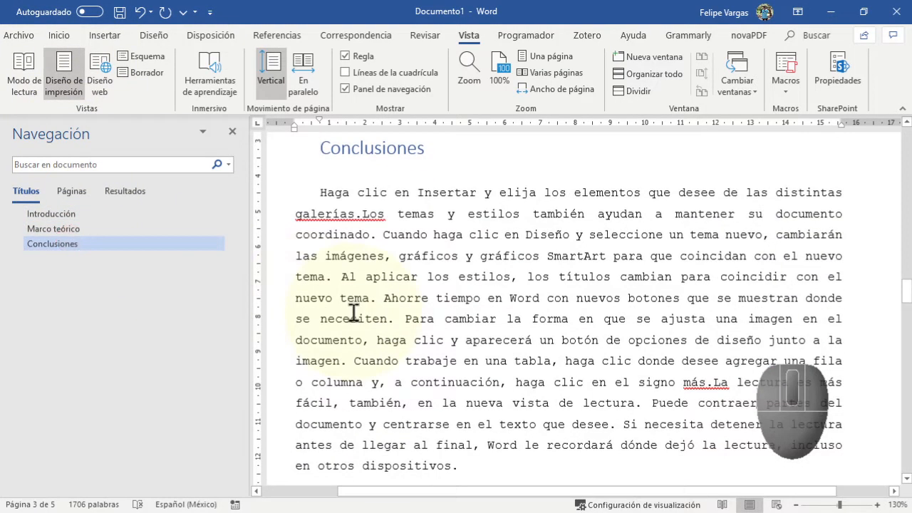
scroll(377, 354, down, 2)
scroll(285, 398, up, 3)
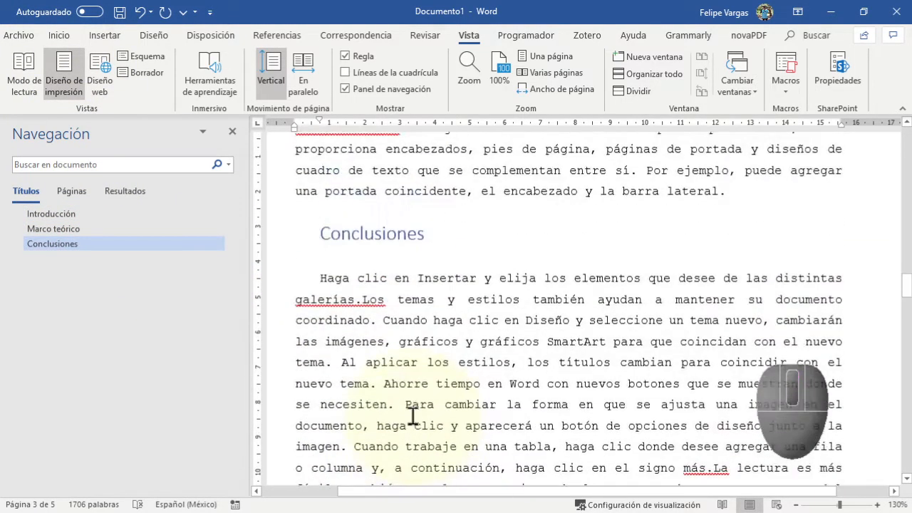
click(61, 215)
scroll(407, 356, up, 2)
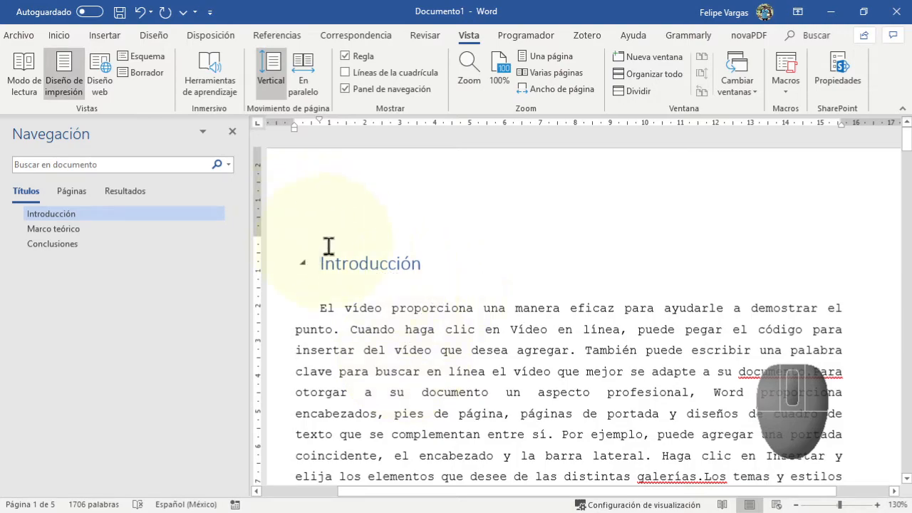
Review the document down to the text after Conclusiones while following the current heading in the navigation pane, and return to the start.
scroll(363, 263, down, 12)
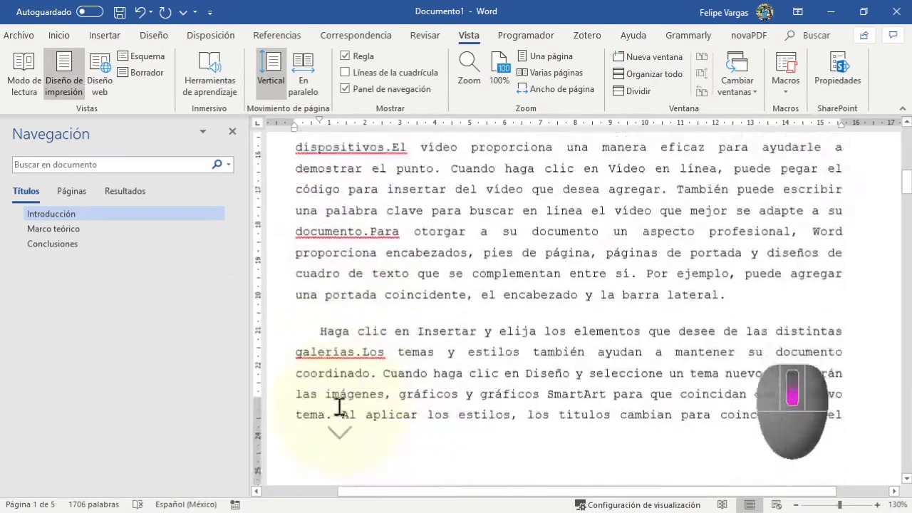
scroll(339, 407, down, 12)
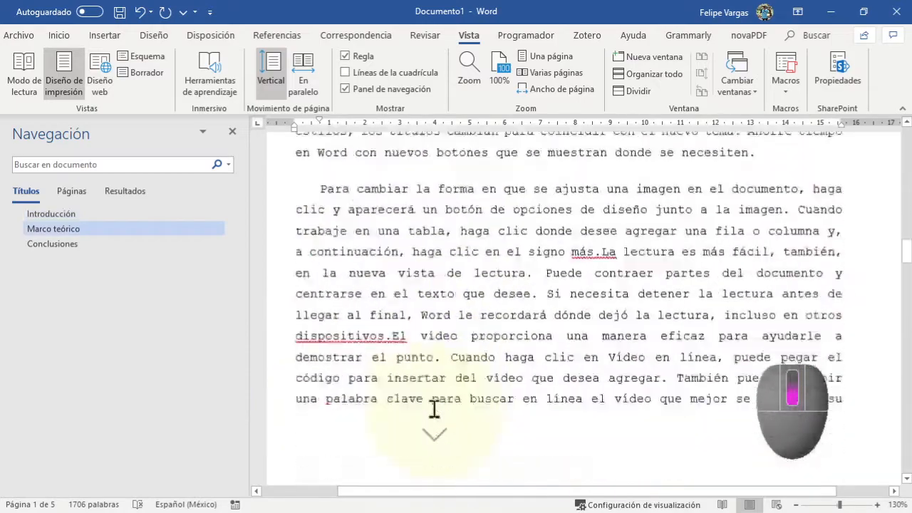
scroll(433, 409, down, 12)
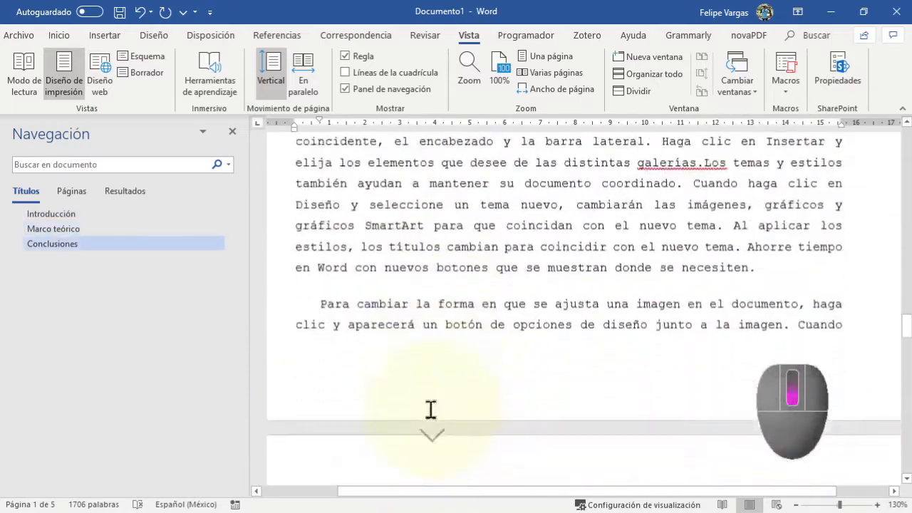
scroll(426, 411, down, 12)
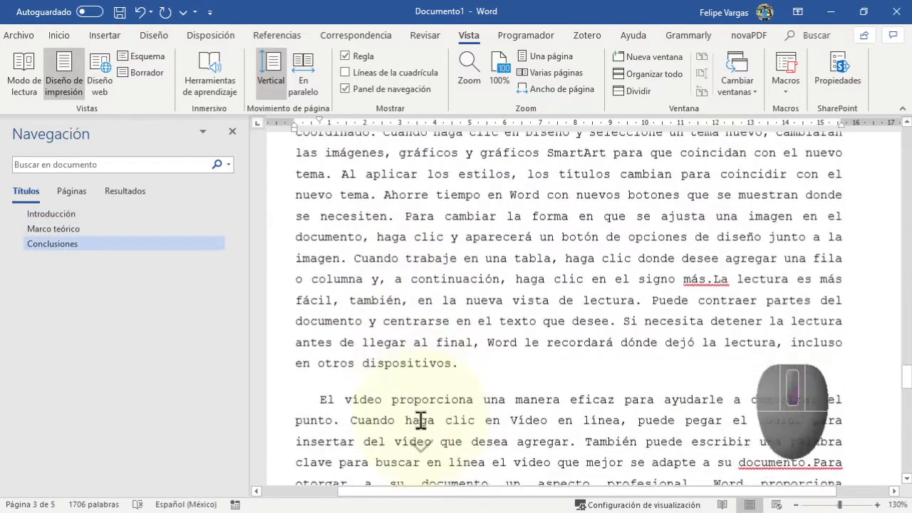
scroll(392, 446, down, 3)
scroll(393, 446, up, 12)
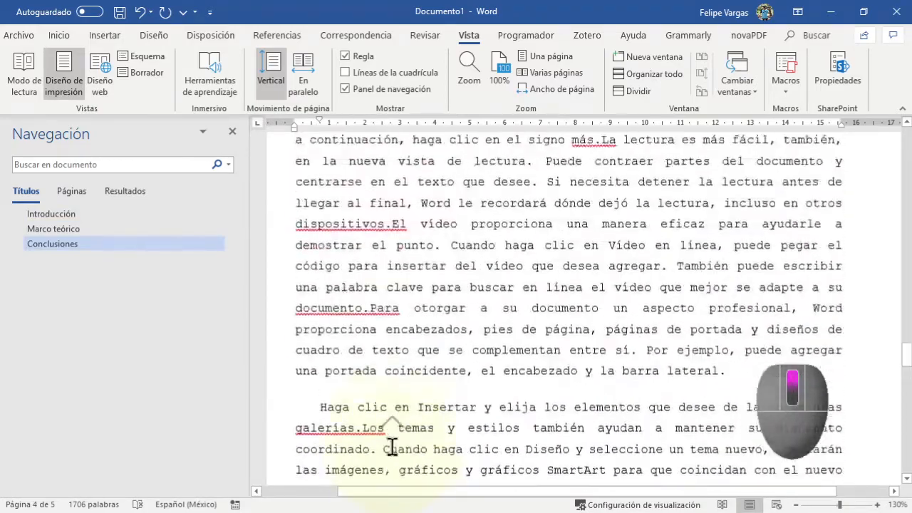
scroll(393, 447, up, 10)
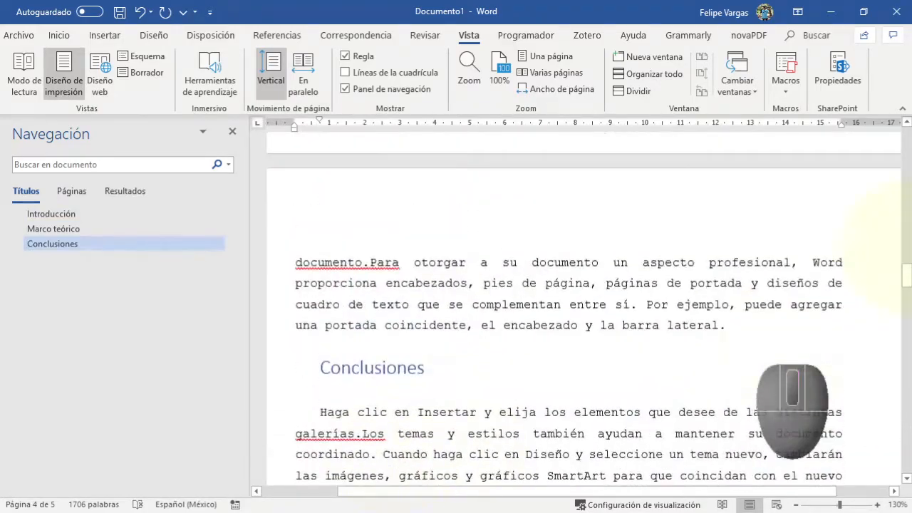
drag(906, 277, 898, 126)
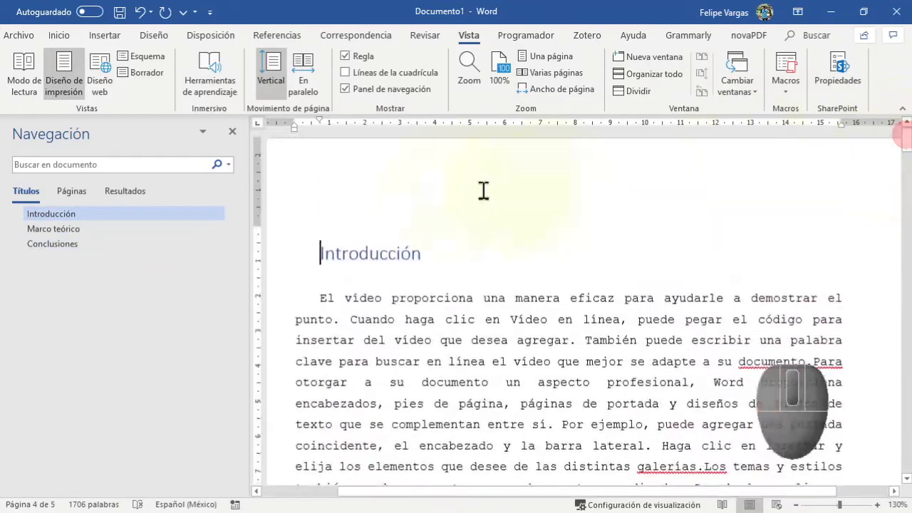
Insert an empty line above the Introducción heading and apply the Normal style to it.
key(Return)
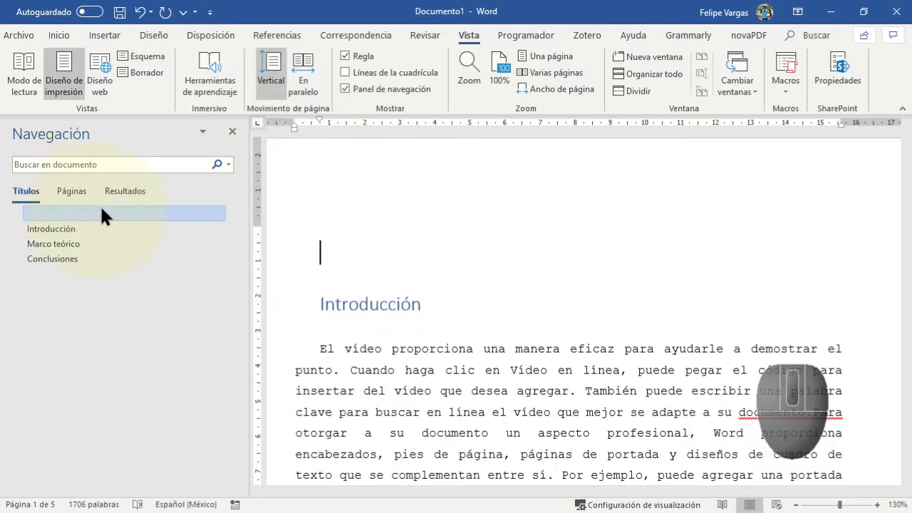
click(59, 35)
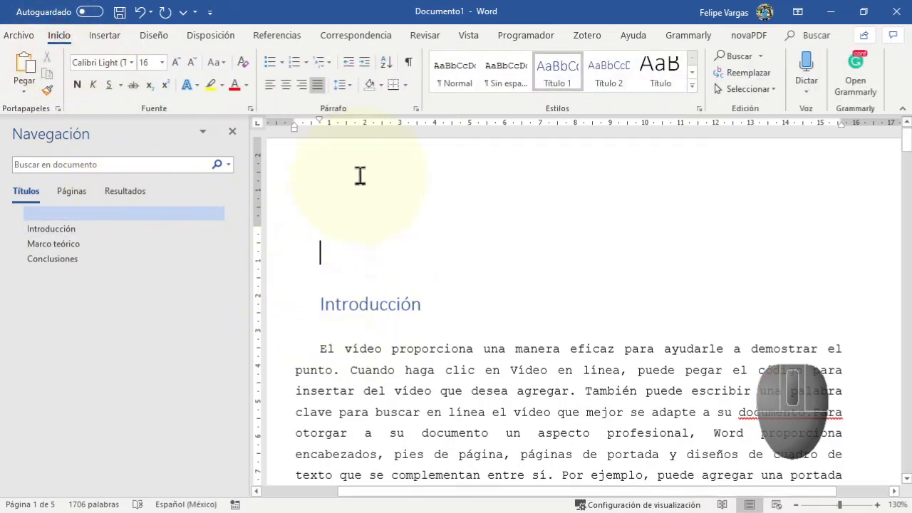
click(450, 65)
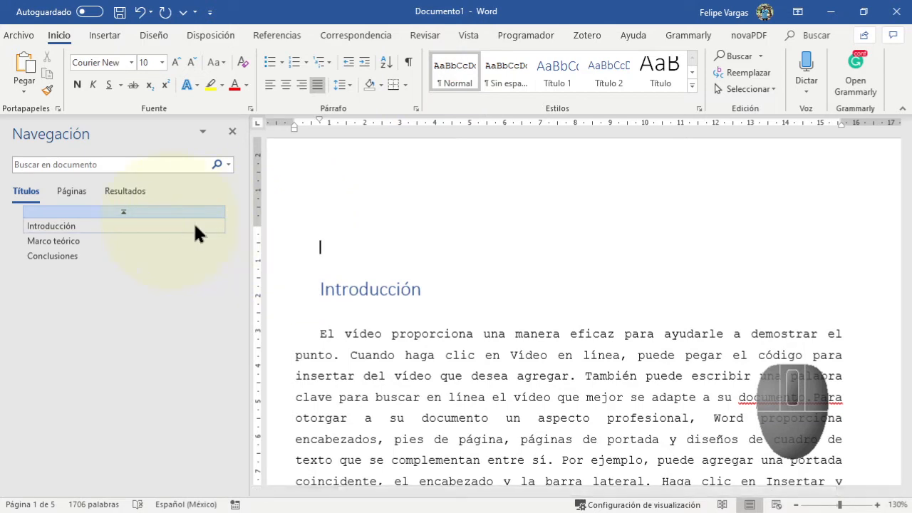
click(340, 253)
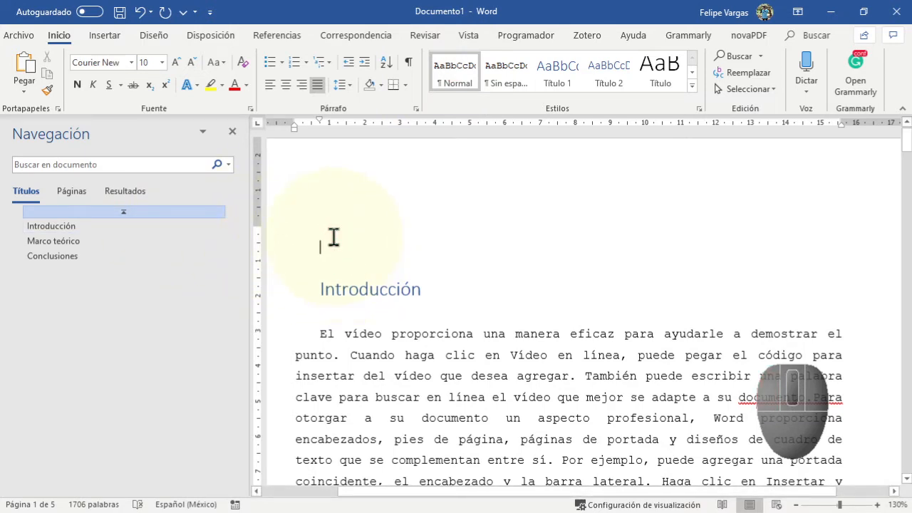
Add five more blank lines above the Introducción heading.
key(Return)
key(Return)
key(Return)
key(Return)
key(Return)
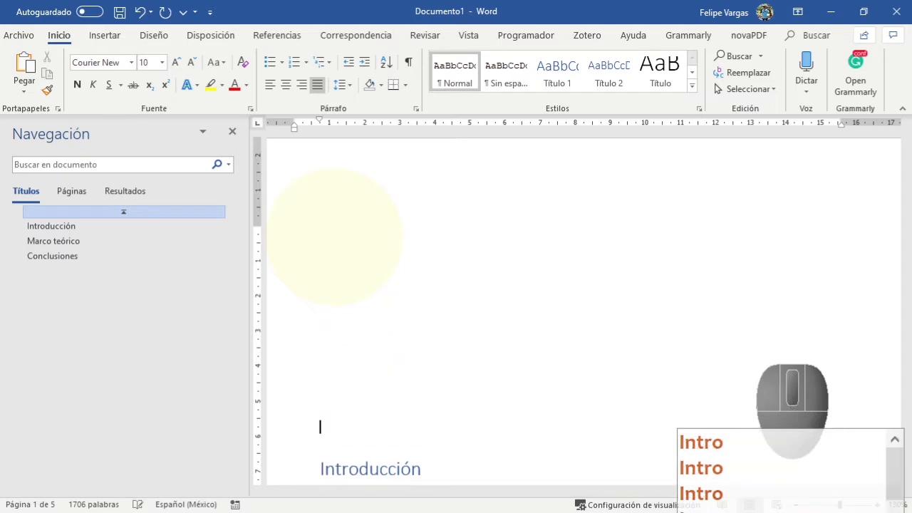
Insert a page break at the document's first line so that the existing text starts on a new page.
click(342, 226)
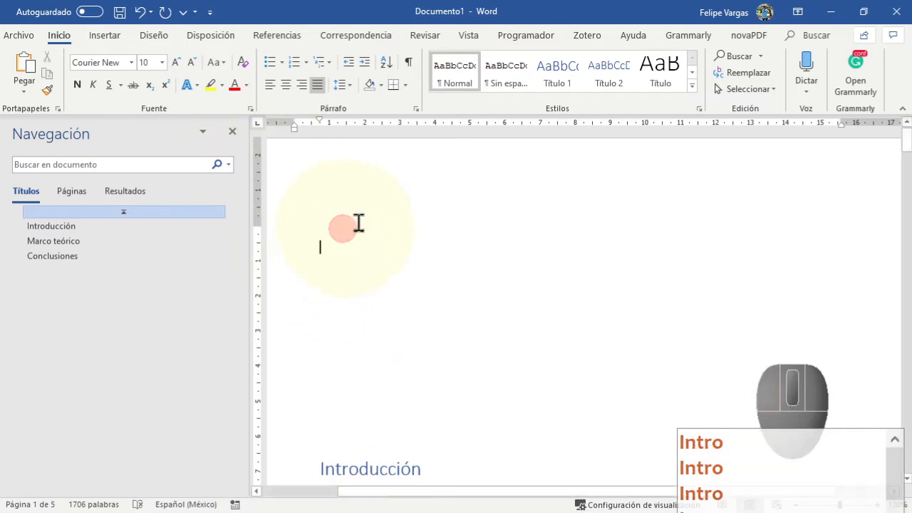
click(366, 228)
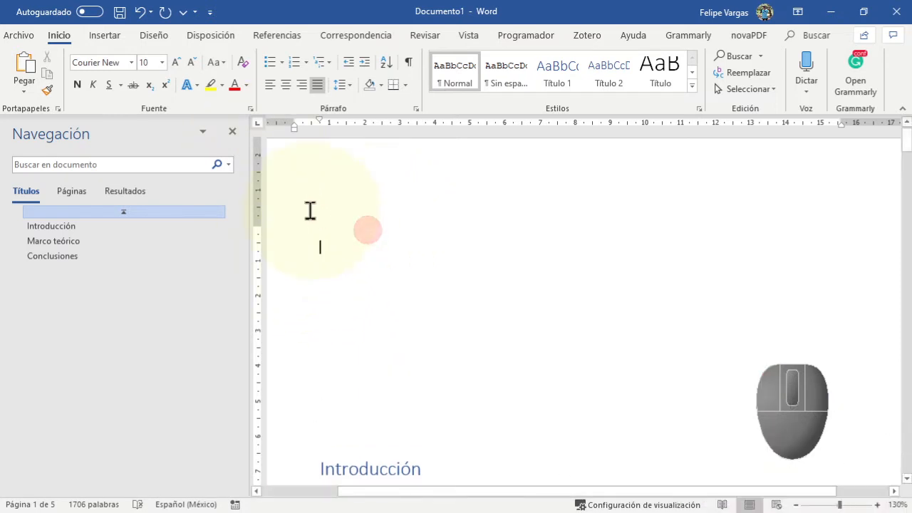
scroll(316, 336, up, 1)
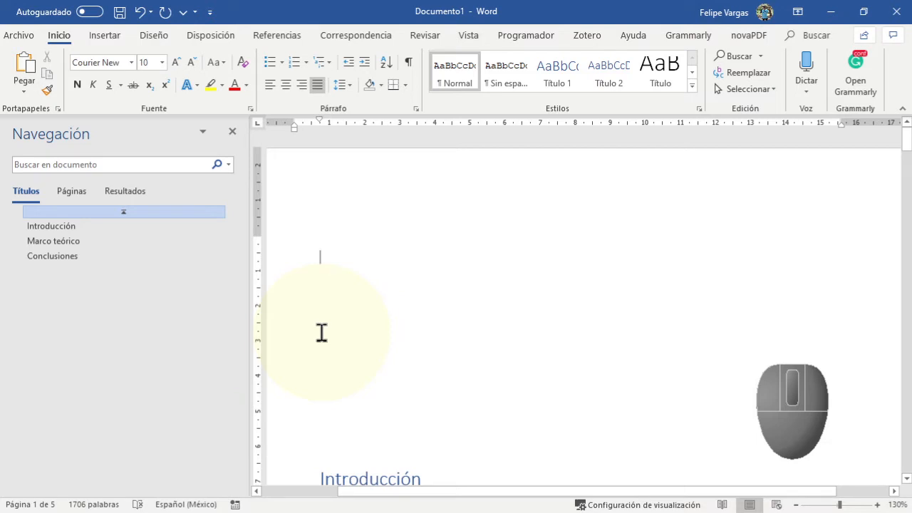
key(ctrl+Return)
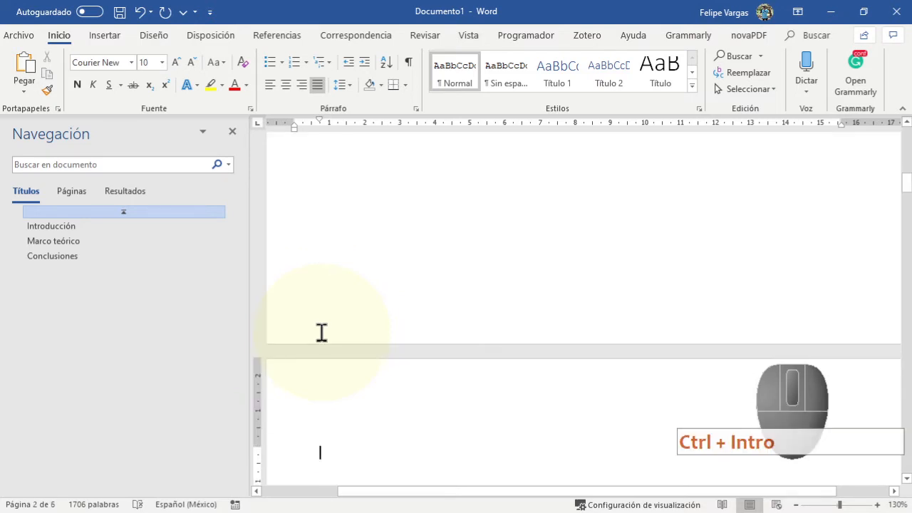
scroll(344, 372, up, 3)
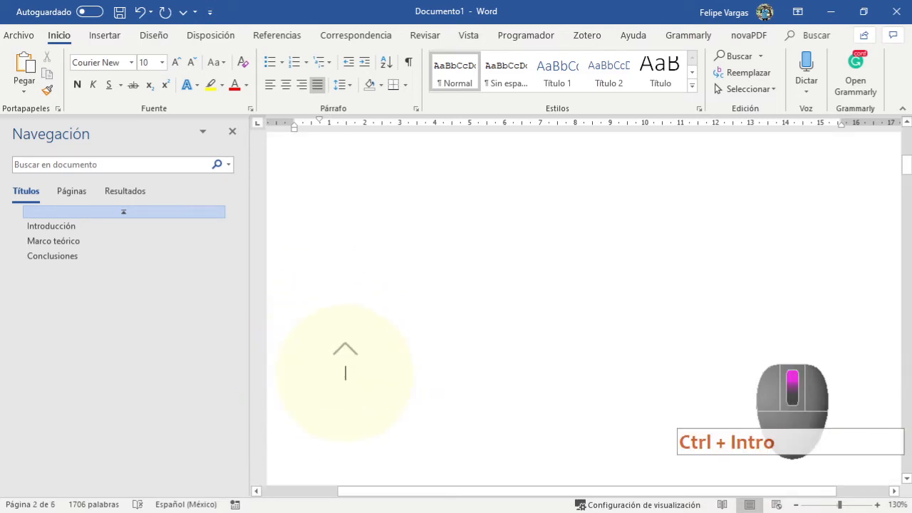
scroll(344, 371, up, 2)
click(336, 295)
scroll(372, 362, down, 3)
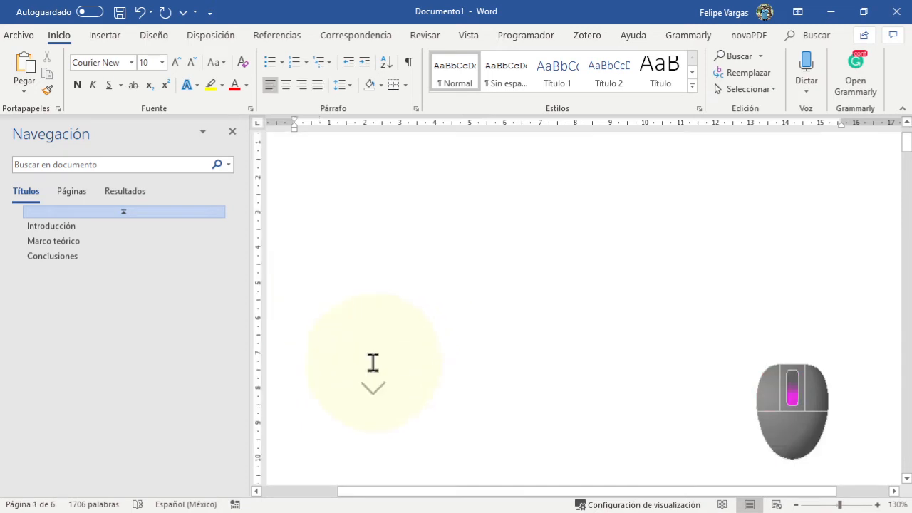
scroll(346, 484, down, 3)
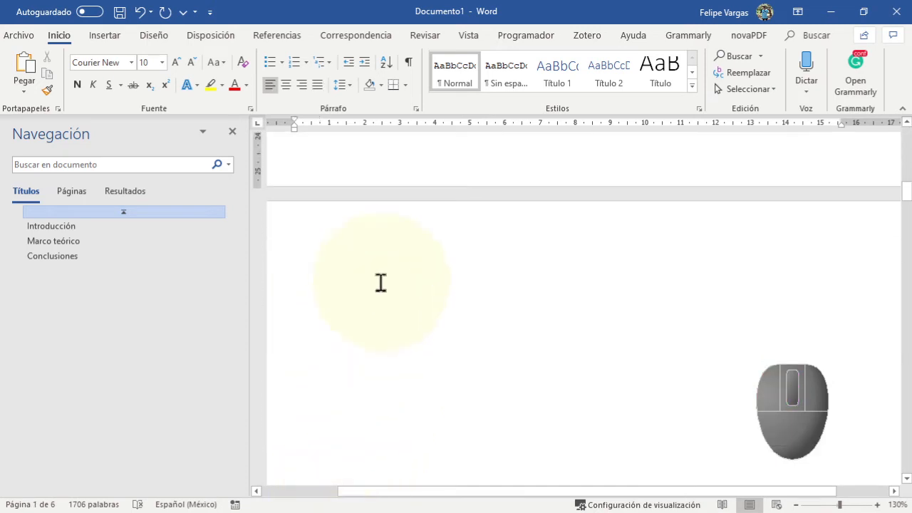
Delete the blank lines above the Introducción heading on the second page.
click(381, 341)
drag(381, 341, 383, 303)
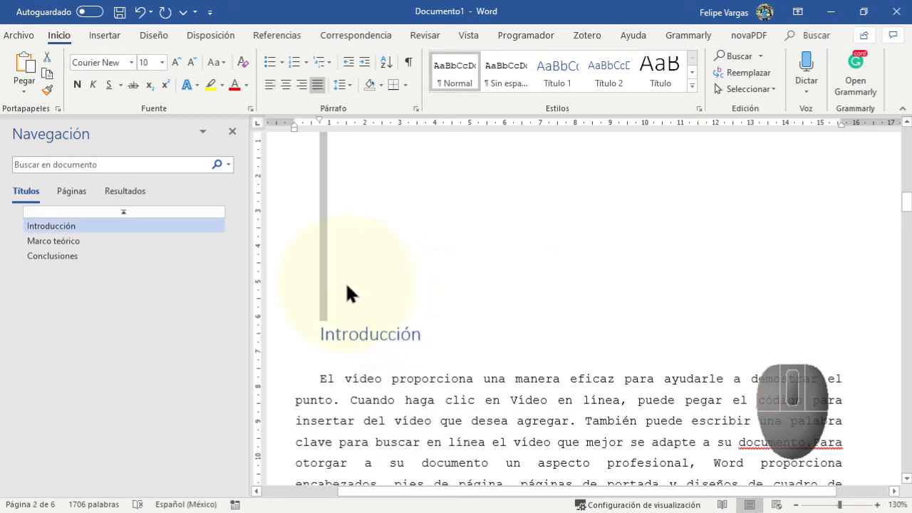
key(Delete)
scroll(346, 289, up, 4)
scroll(363, 310, down, 4)
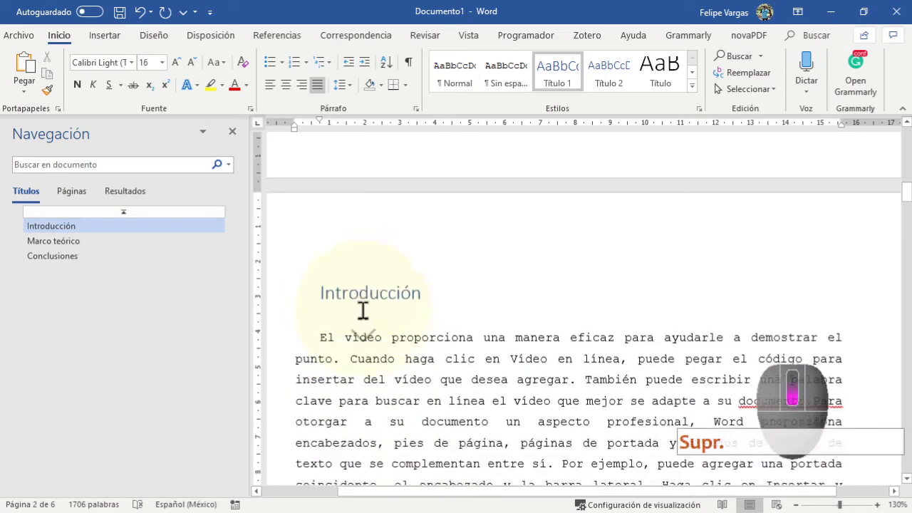
scroll(386, 338, down, 3)
scroll(386, 338, up, 4)
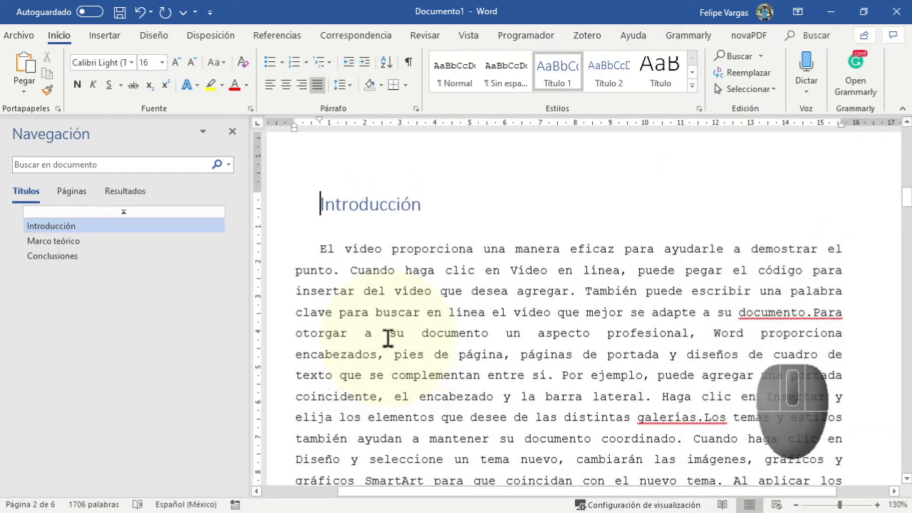
scroll(385, 328, up, 3)
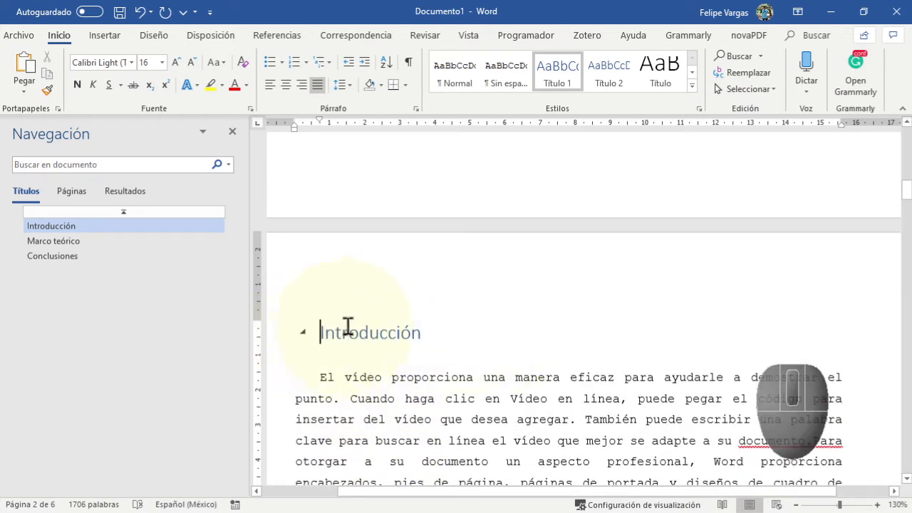
click(292, 331)
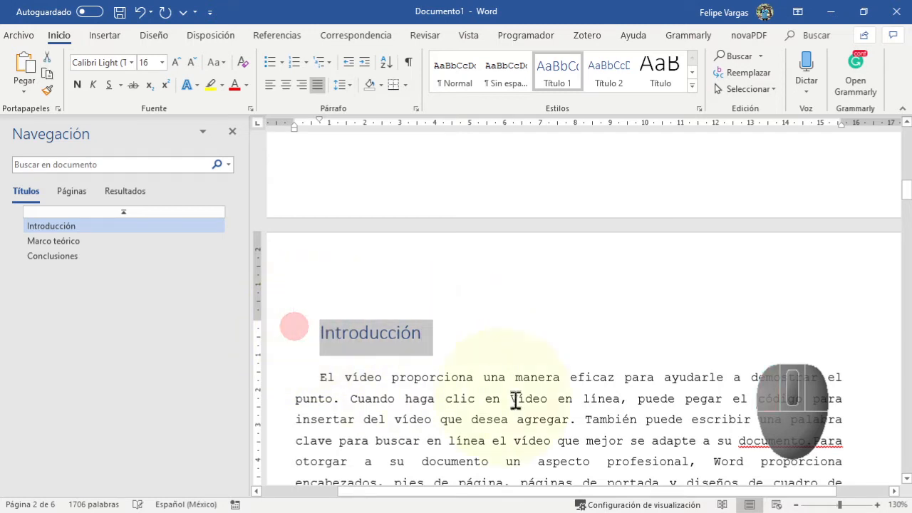
click(560, 399)
Return to the beginning of the blank first page and examine the available page and section break types.
scroll(387, 376, up, 8)
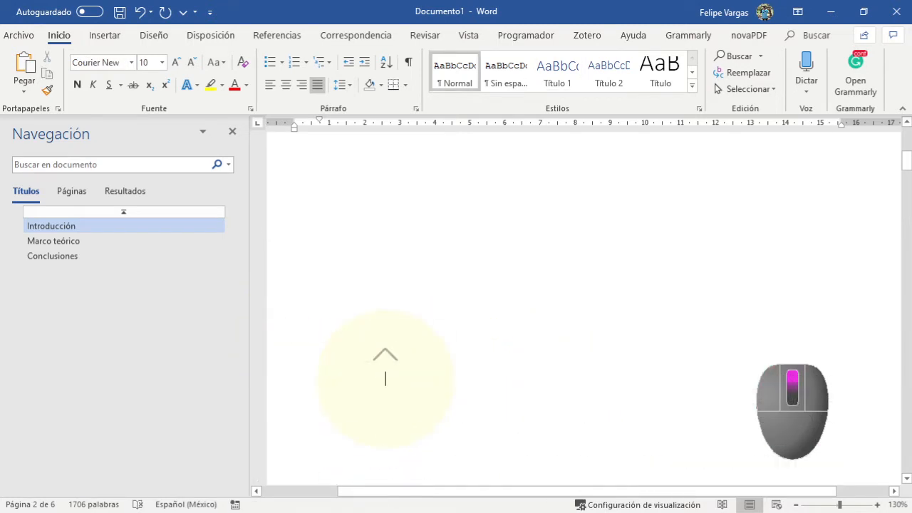
scroll(386, 374, up, 1)
click(386, 207)
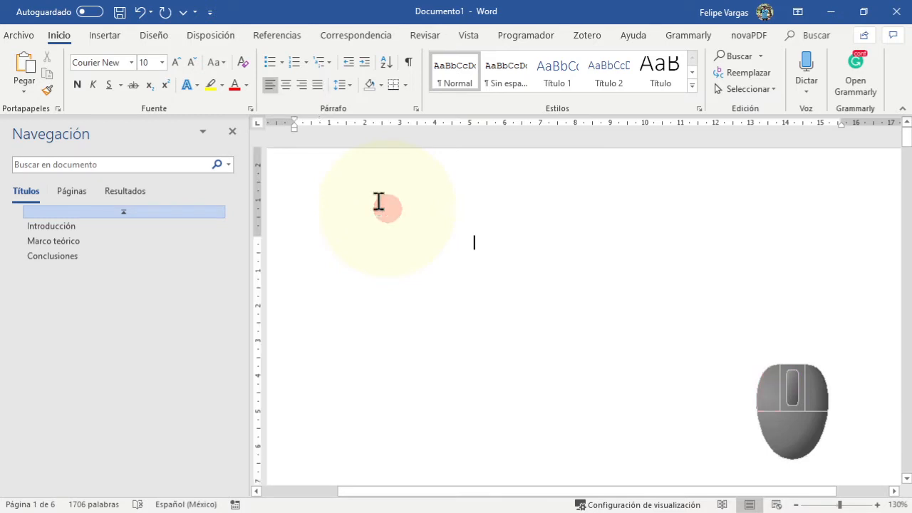
click(346, 203)
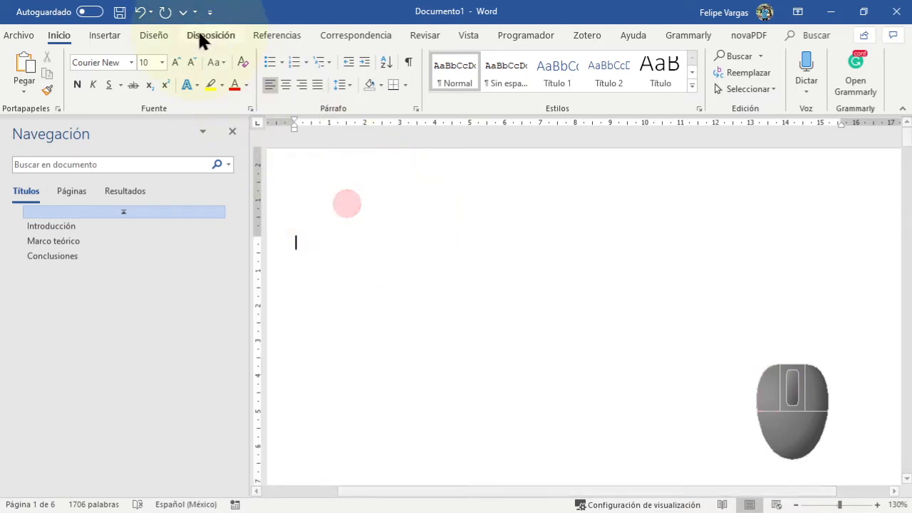
click(158, 33)
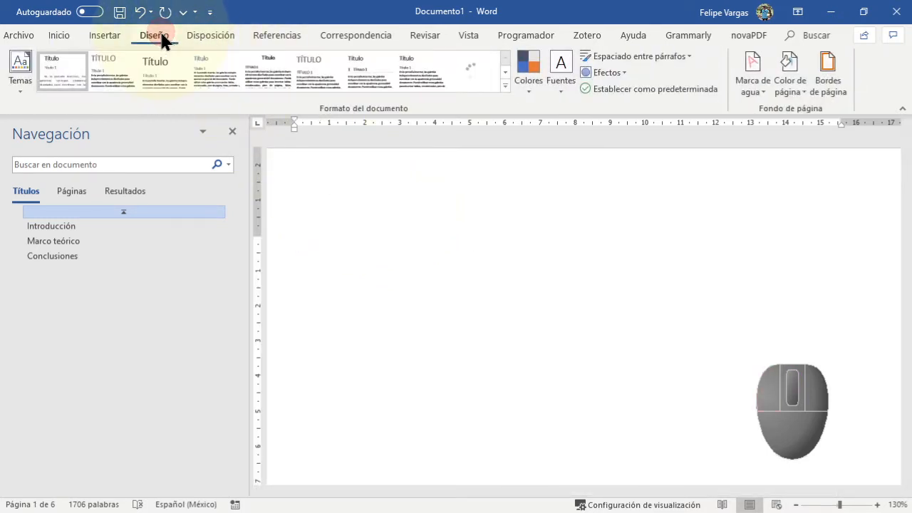
click(213, 34)
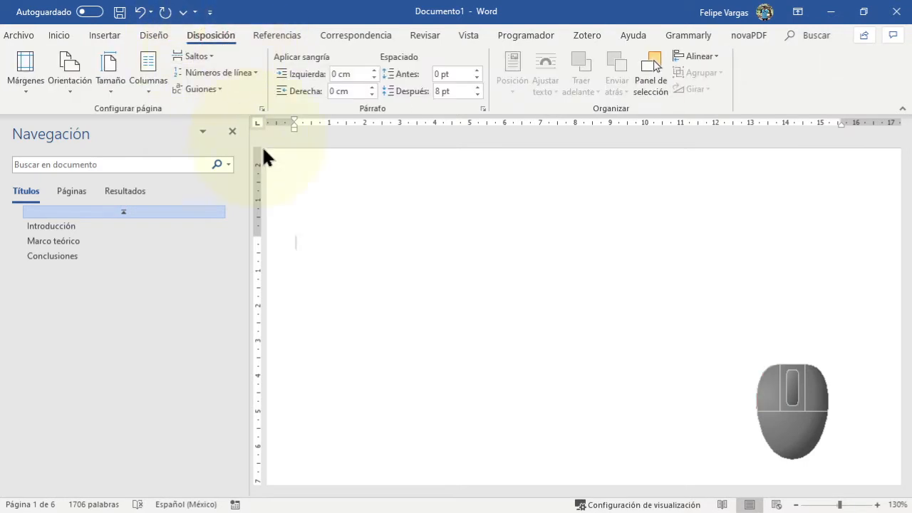
click(201, 56)
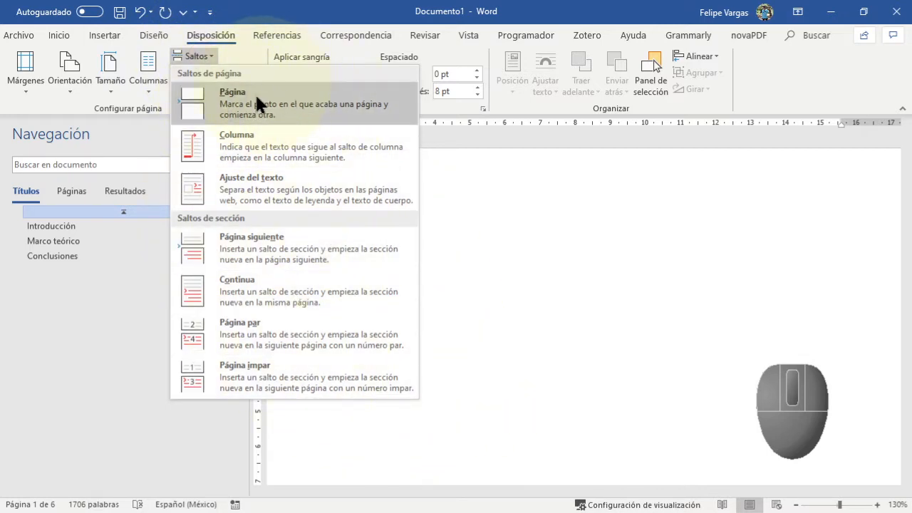
click(598, 221)
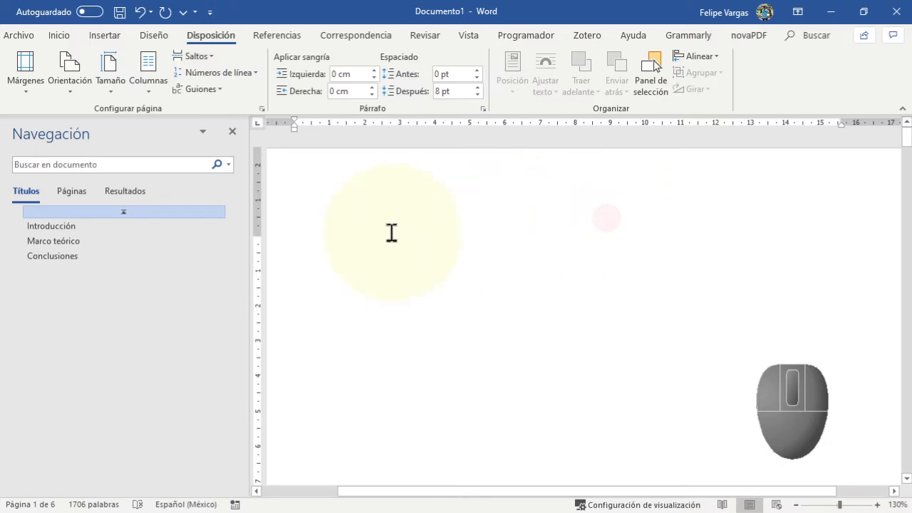
Insert an automatic table of contents in the Tabla automática 2 format on the blank first page.
click(292, 35)
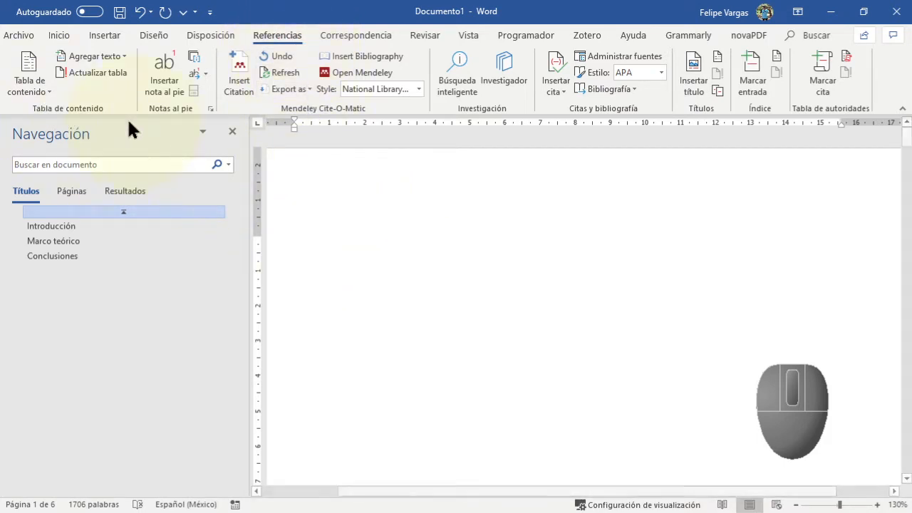
click(28, 82)
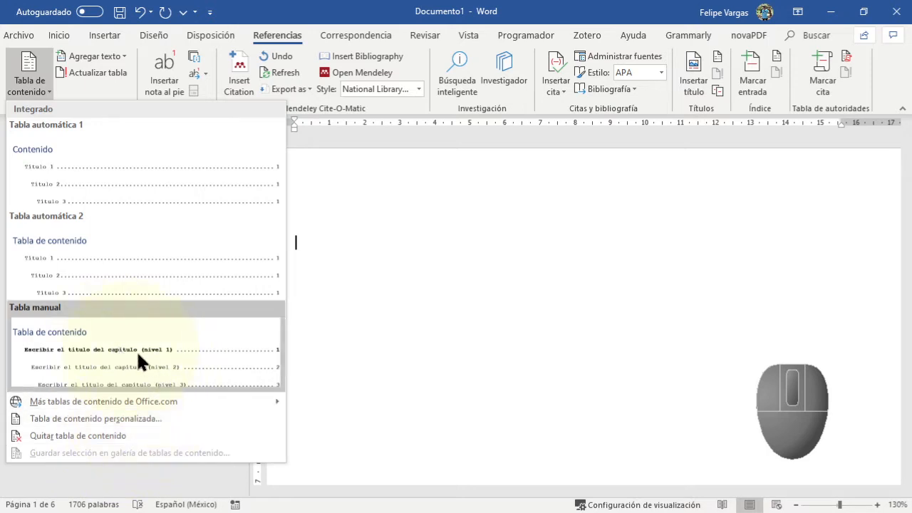
click(84, 240)
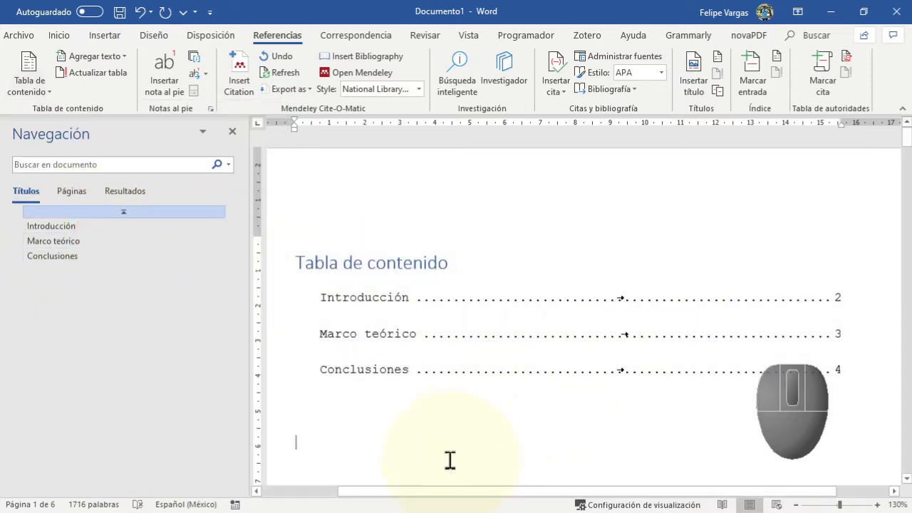
scroll(450, 460, down, 1)
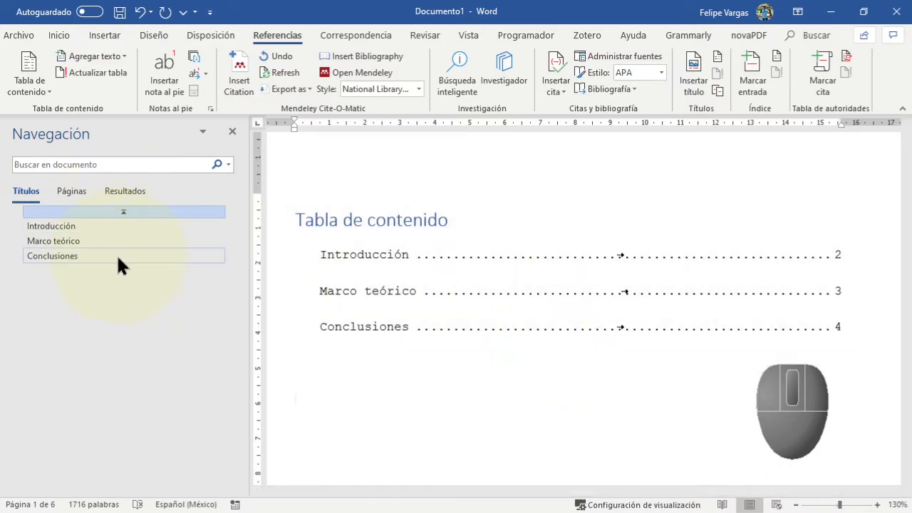
Add a new line reading Agradecimientos on page 5, after the Conclusiones paragraph ending in "en otros dispositivos.".
click(117, 257)
scroll(428, 420, down, 10)
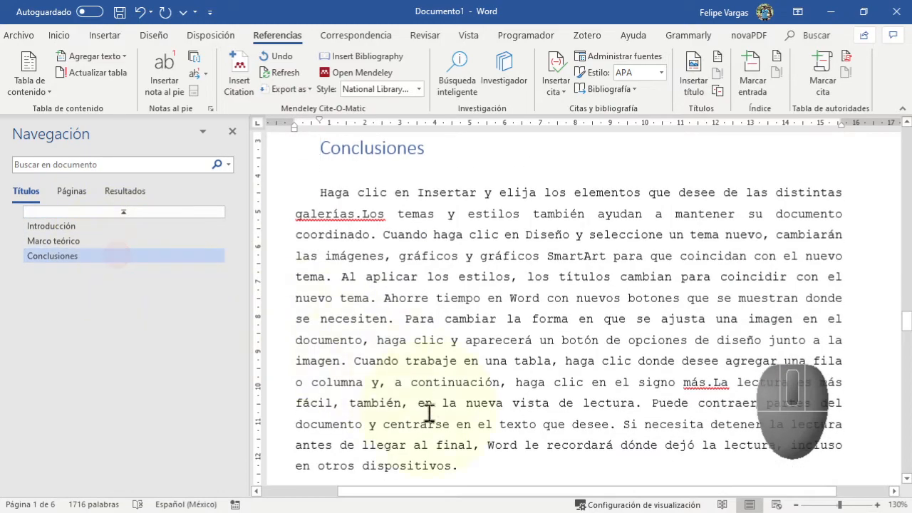
scroll(438, 426, down, 3)
scroll(423, 392, up, 4)
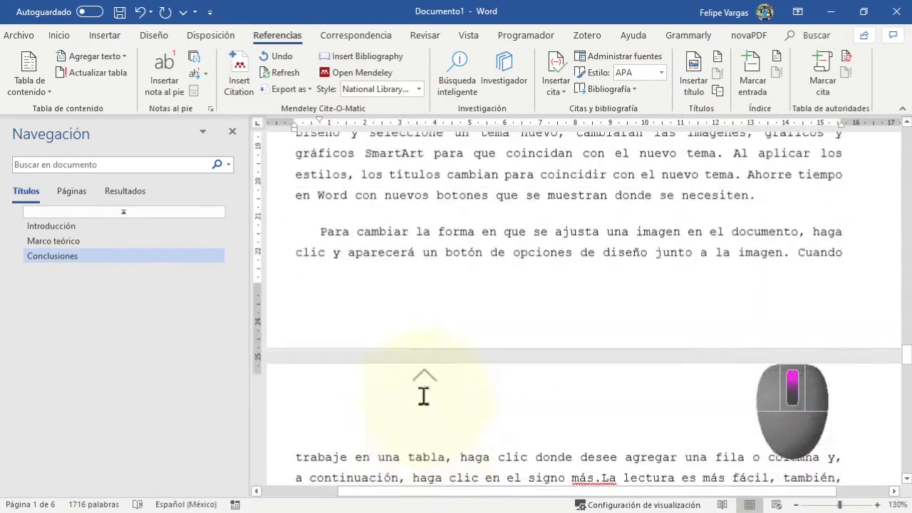
scroll(783, 285, down, 2)
click(789, 279)
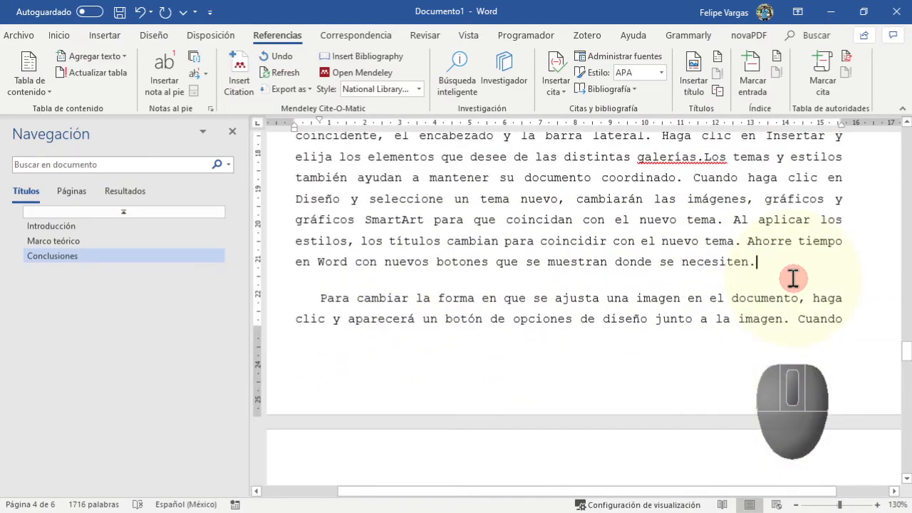
scroll(484, 342, down, 7)
scroll(490, 450, down, 10)
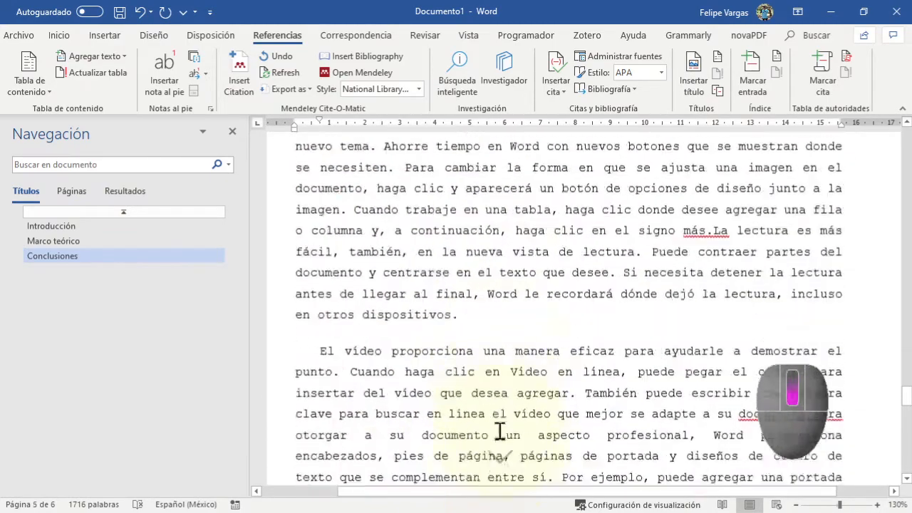
scroll(499, 431, up, 2)
scroll(501, 431, down, 3)
scroll(503, 447, up, 3)
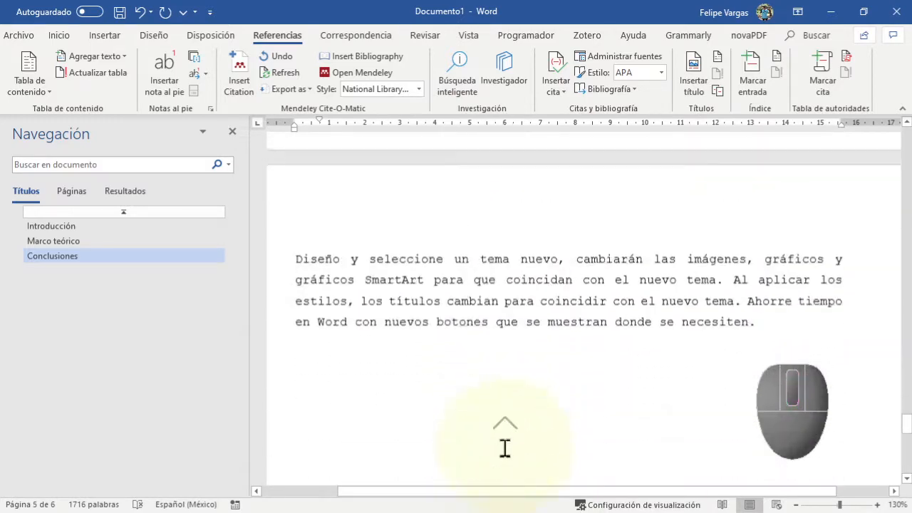
click(552, 230)
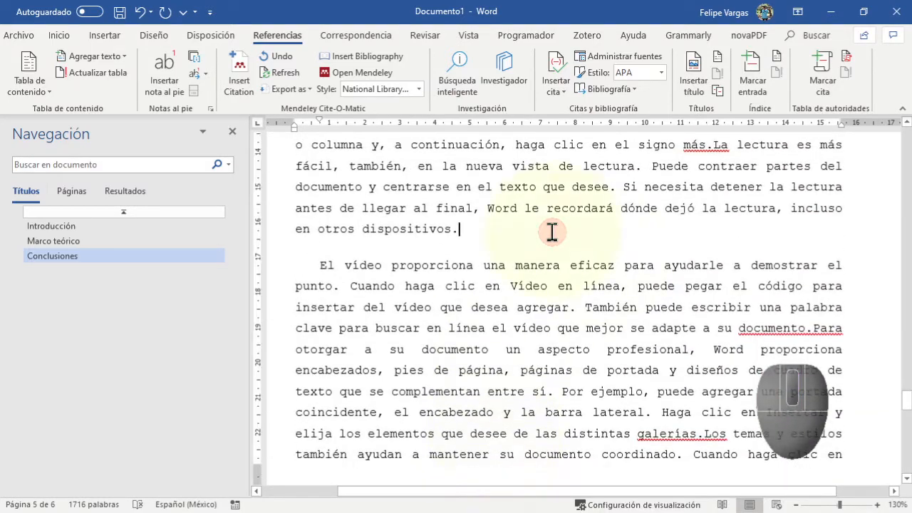
key(Return)
text(Agradec)
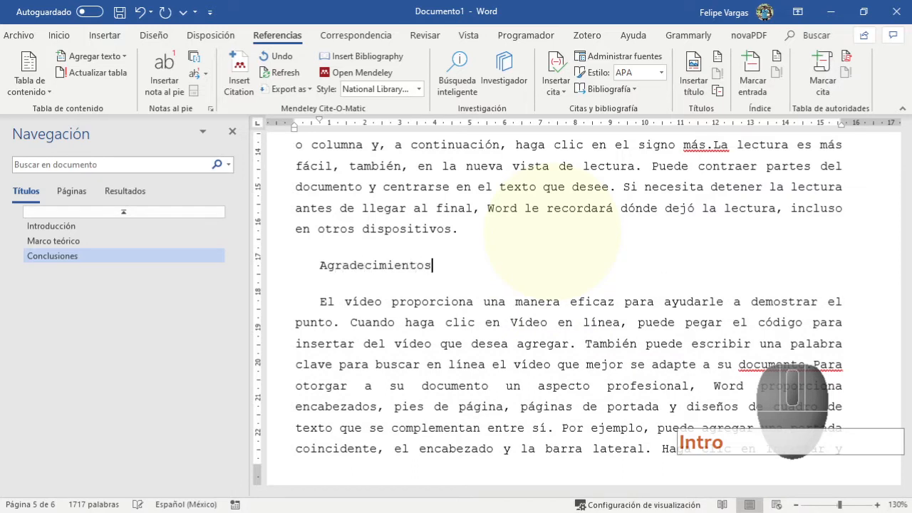
text(imientos)
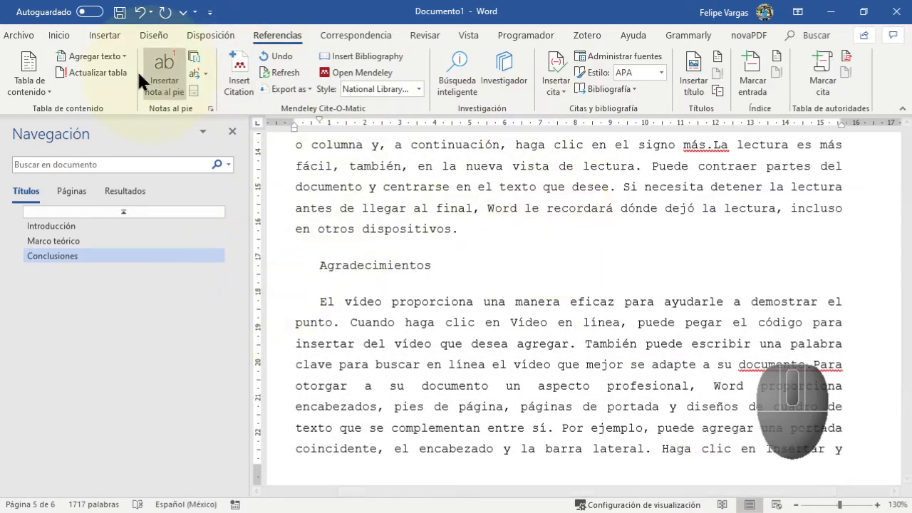
Apply the Título 1 style to the Agradecimientos line and jump to it through the document's heading list.
click(64, 34)
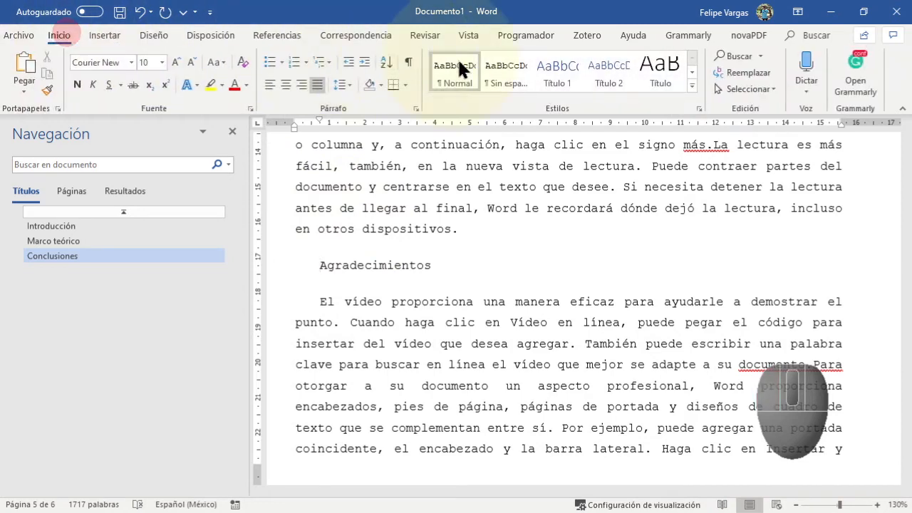
click(566, 74)
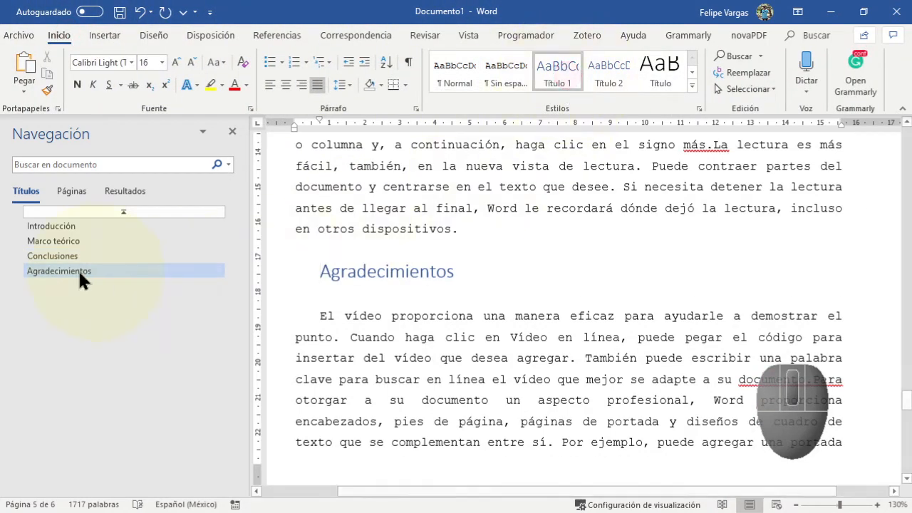
click(82, 276)
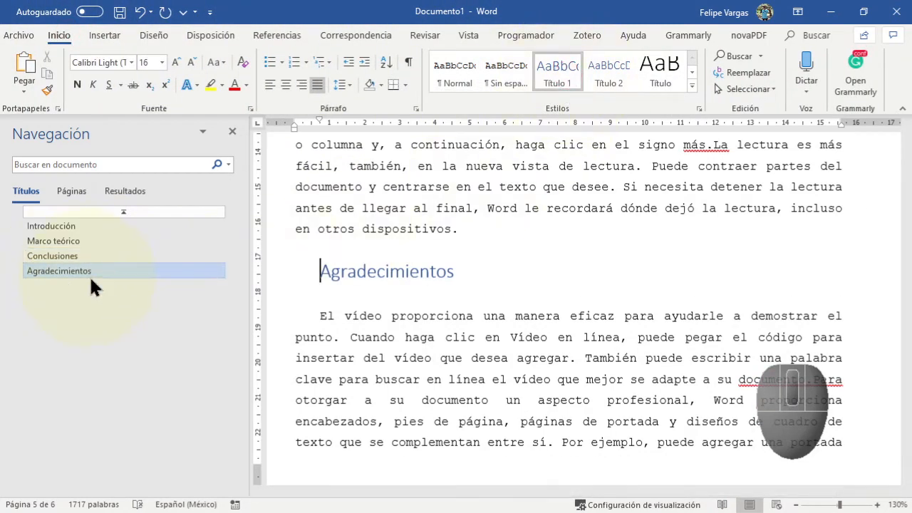
Update the entire table of contents on the first page, including its entries and page numbers.
click(97, 227)
scroll(442, 349, up, 8)
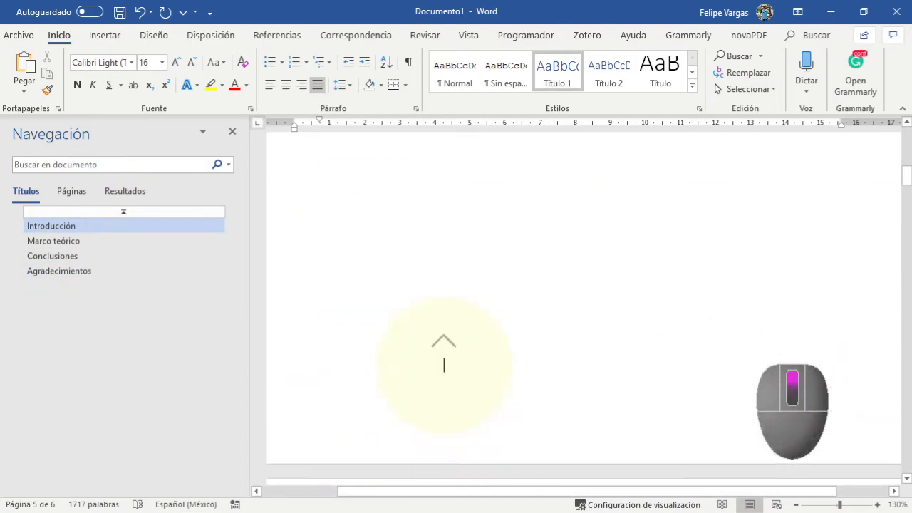
scroll(443, 365, up, 5)
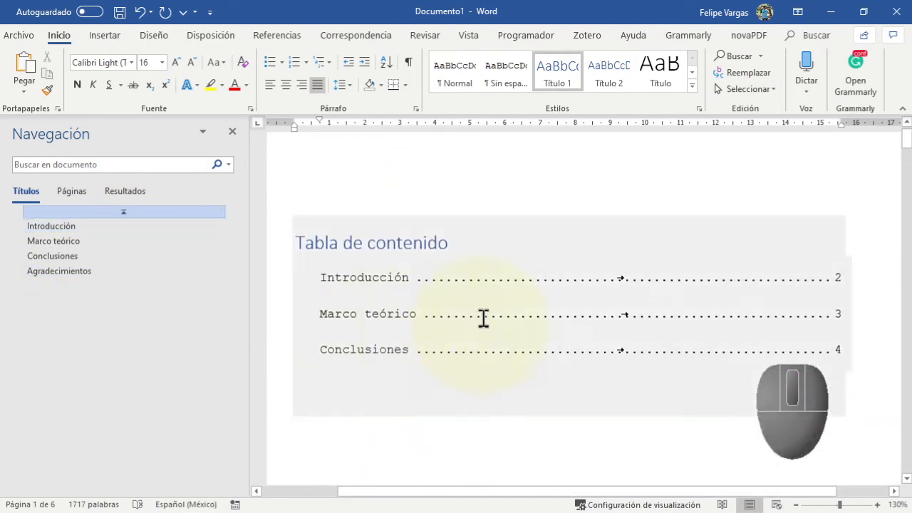
click(393, 242)
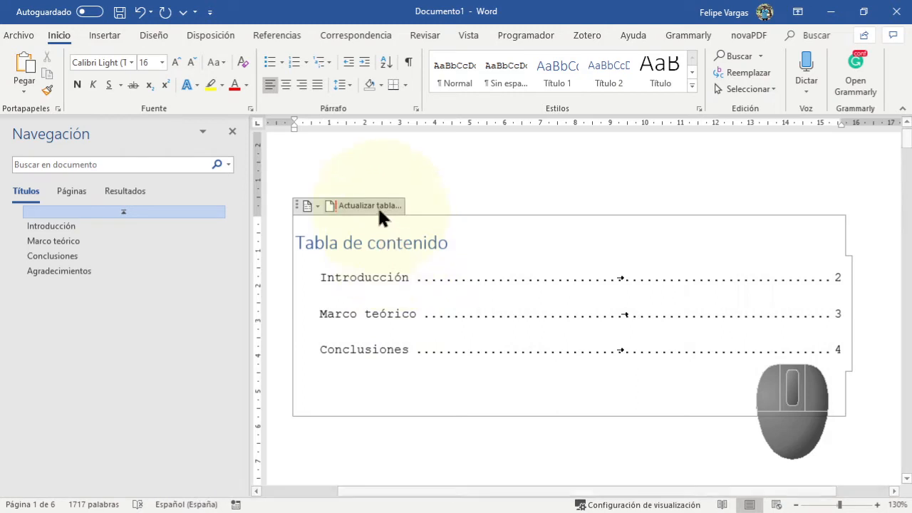
click(360, 204)
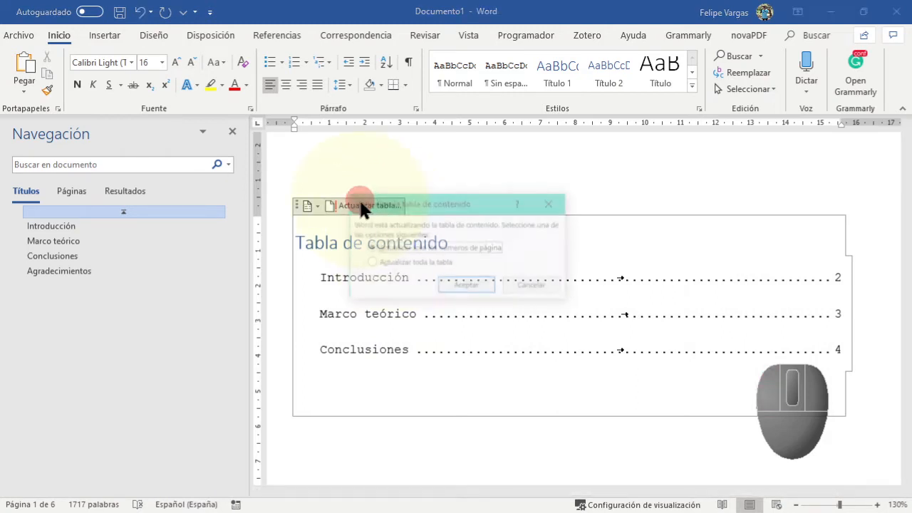
click(424, 261)
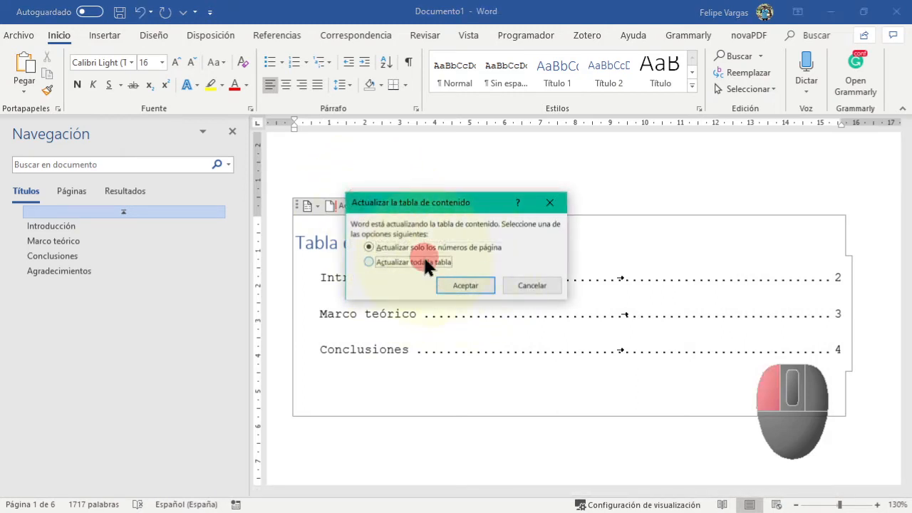
click(467, 285)
Examine the updated table of contents and compare it with the Introducción section on the second page.
scroll(452, 444, down, 1)
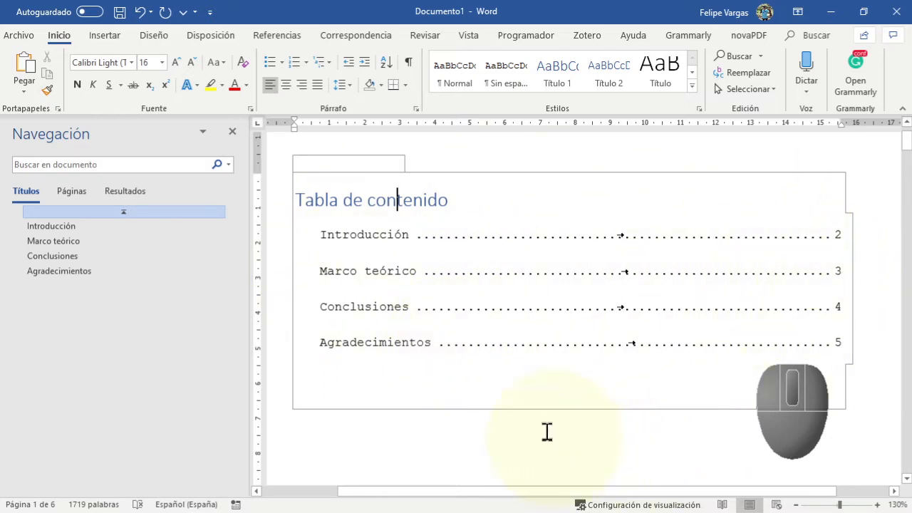
scroll(421, 391, down, 6)
scroll(392, 387, up, 7)
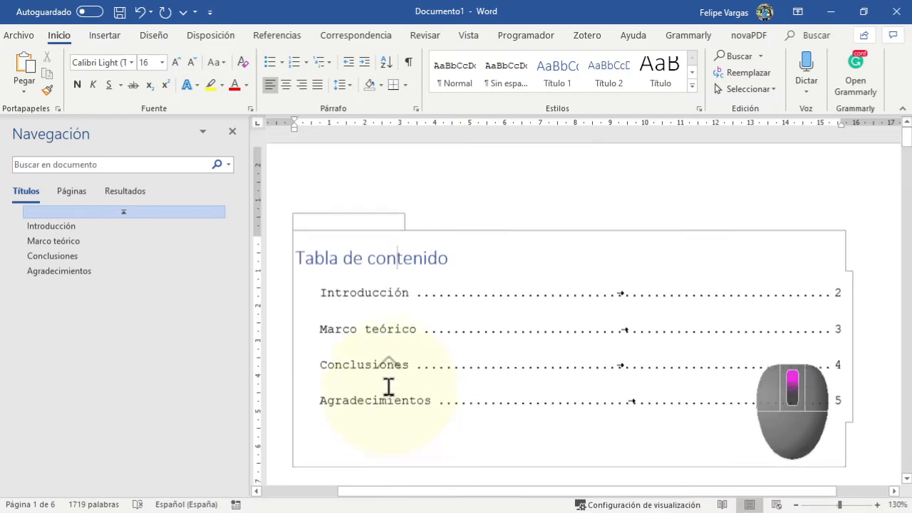
scroll(387, 385, down, 3)
click(417, 378)
scroll(413, 378, up, 2)
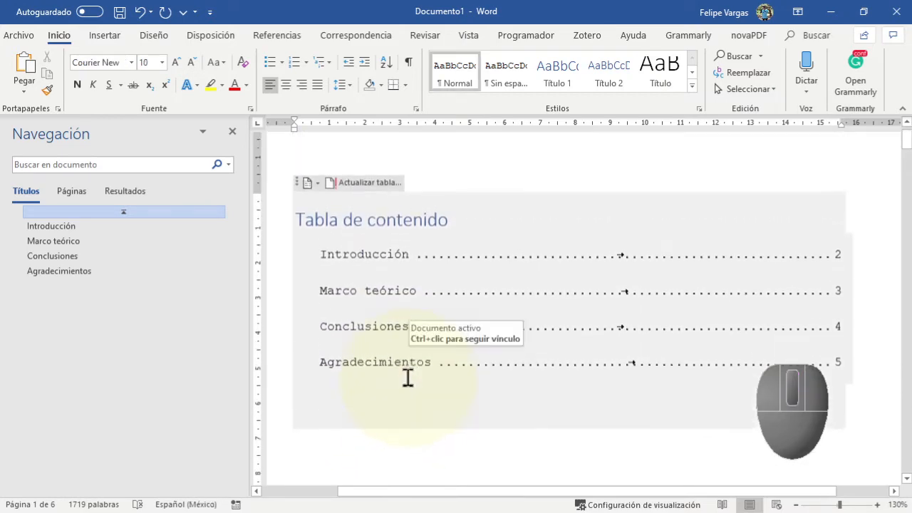
scroll(399, 377, down, 10)
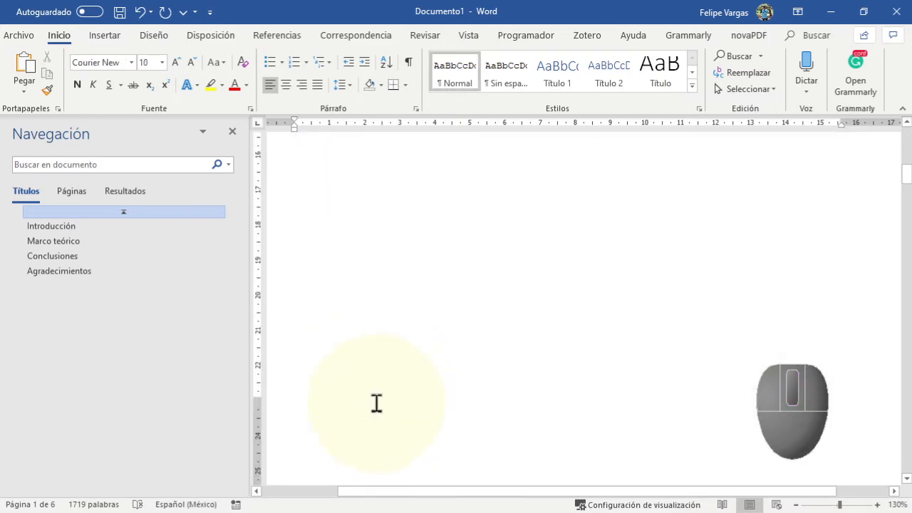
scroll(376, 401, down, 5)
scroll(385, 392, up, 8)
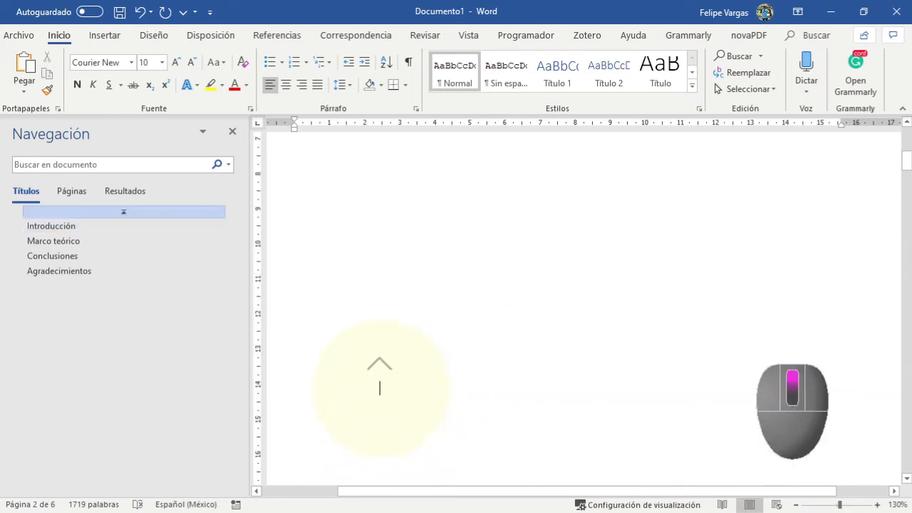
scroll(380, 388, up, 5)
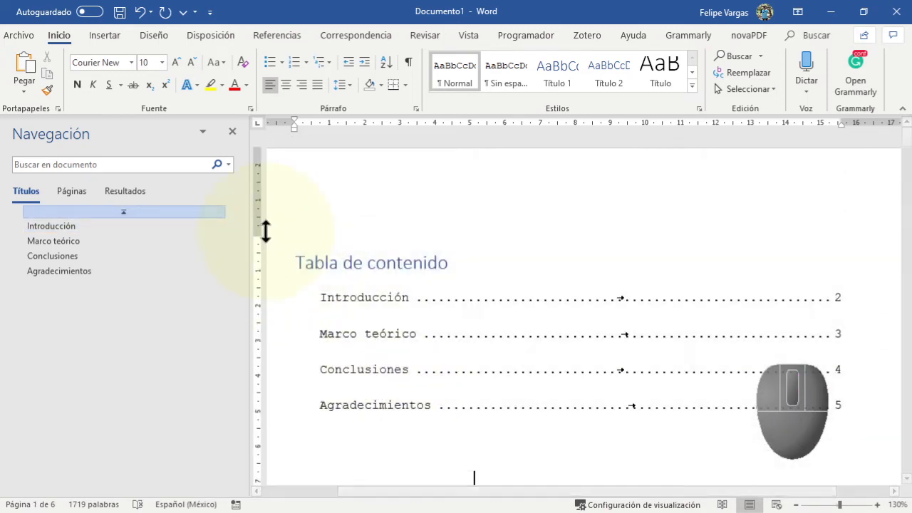
scroll(361, 335, down, 1)
scroll(361, 335, down, 10)
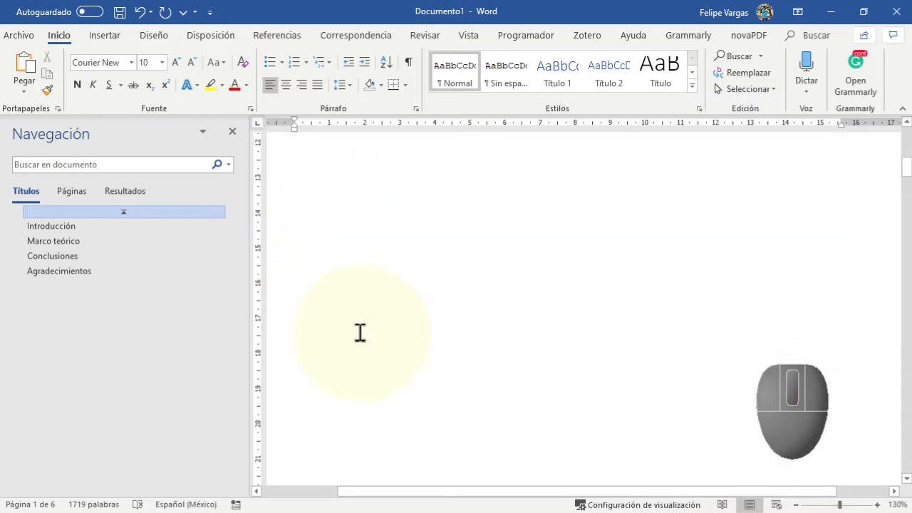
scroll(356, 329, down, 5)
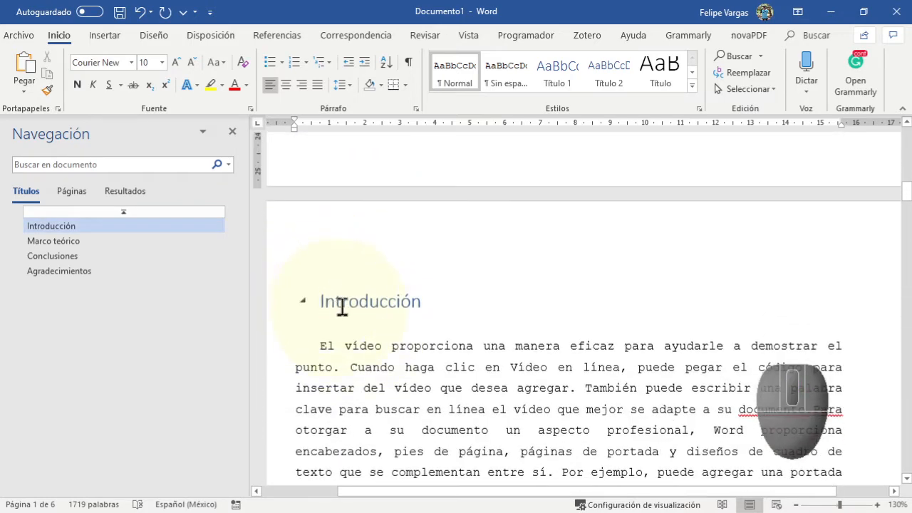
scroll(381, 301, down, 8)
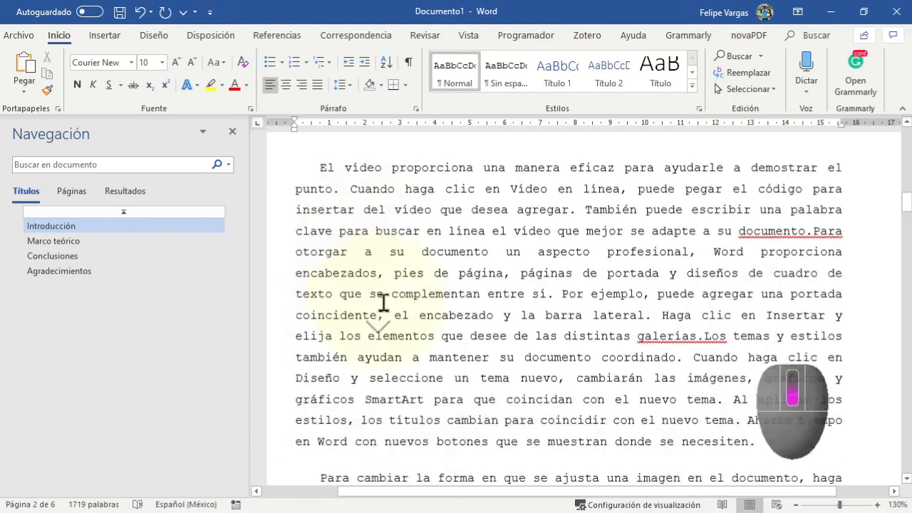
scroll(427, 321, down, 4)
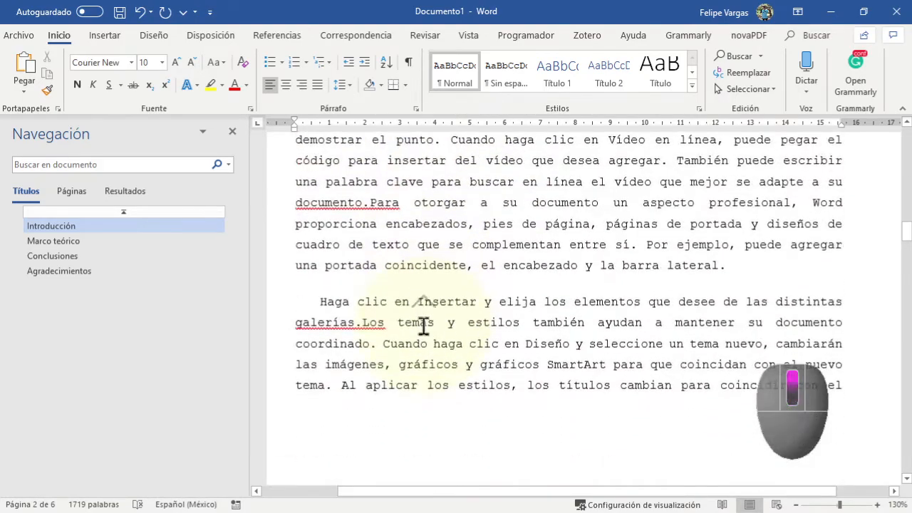
scroll(423, 327, up, 6)
scroll(423, 326, up, 10)
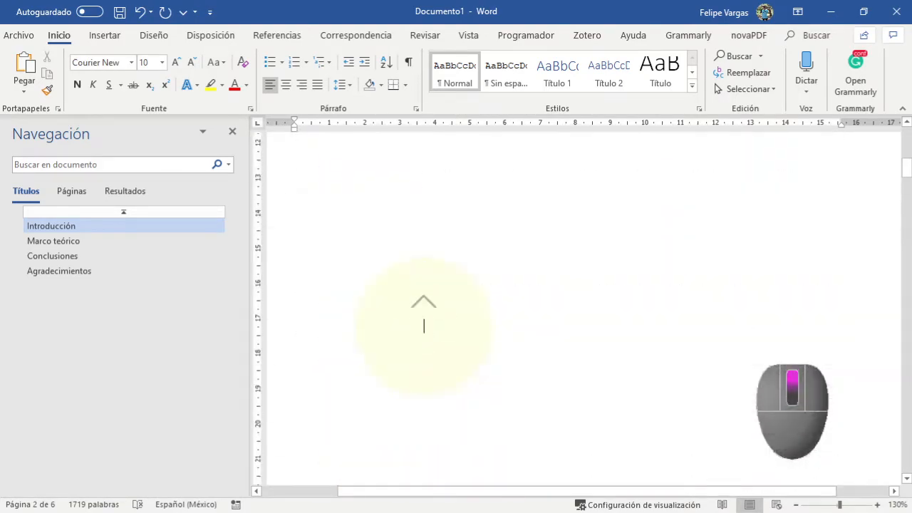
scroll(423, 326, up, 4)
Insert an empty Título 2 line in the Introducción section, after the first paragraph ending in "donde se necesiten.".
scroll(423, 325, down, 8)
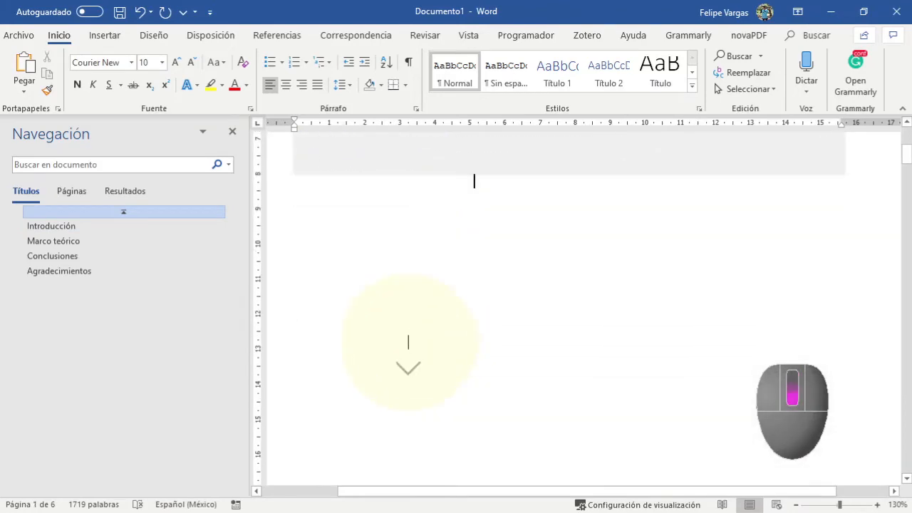
scroll(328, 379, down, 6)
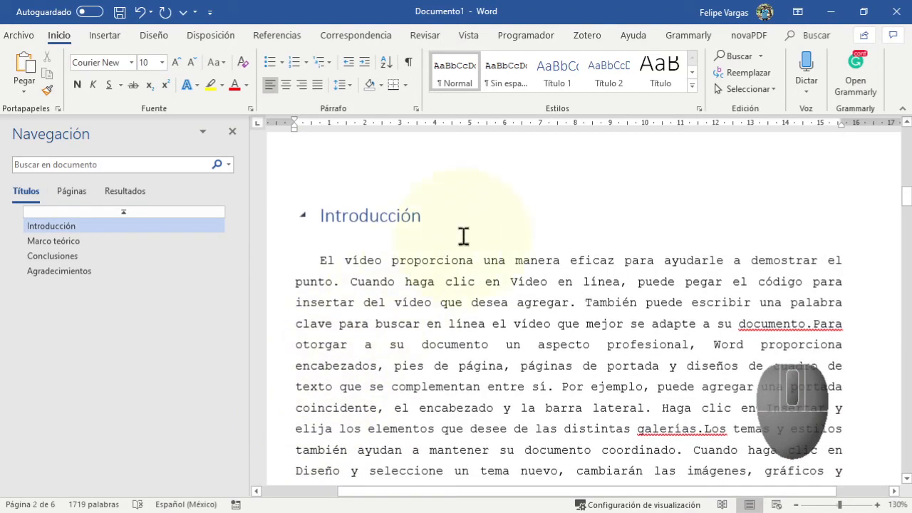
scroll(300, 311, down, 4)
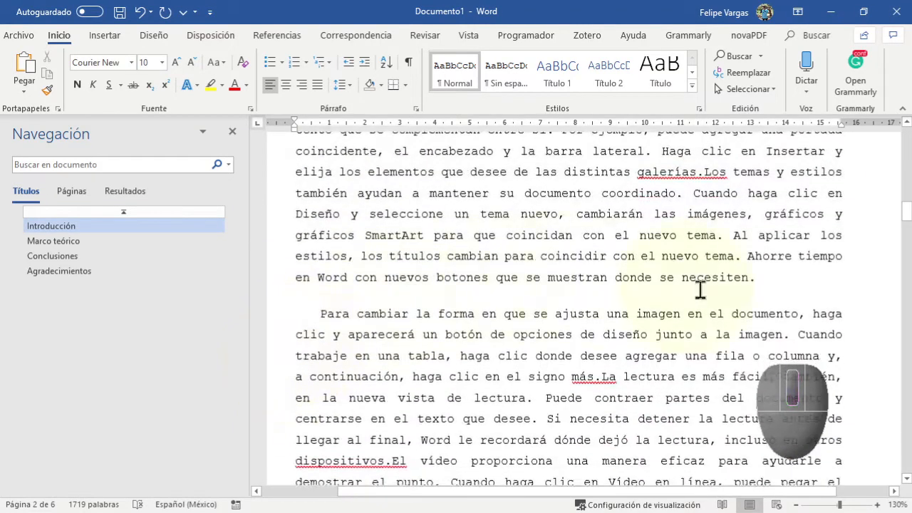
click(782, 290)
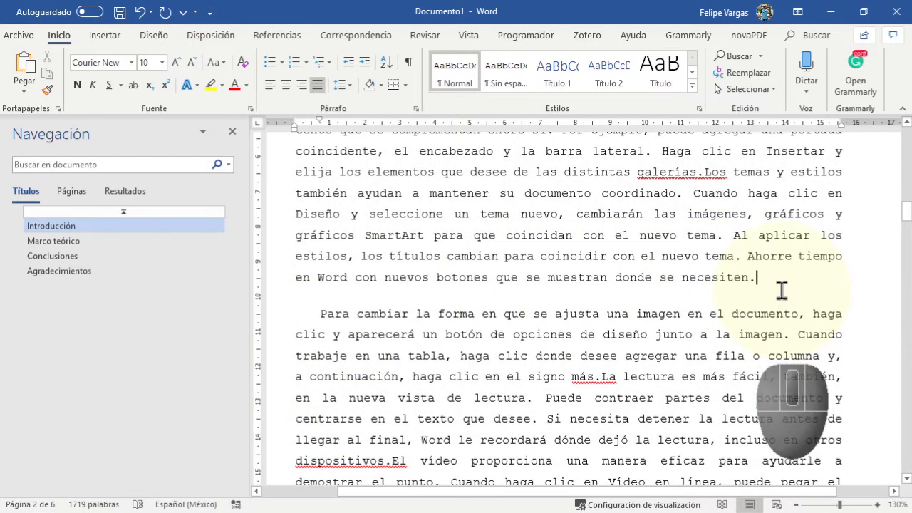
key(Return)
key(Return)
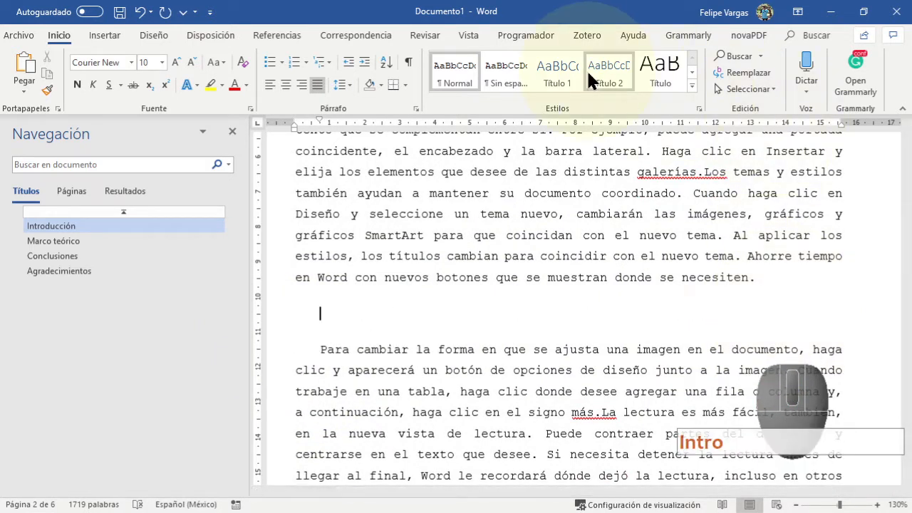
click(612, 76)
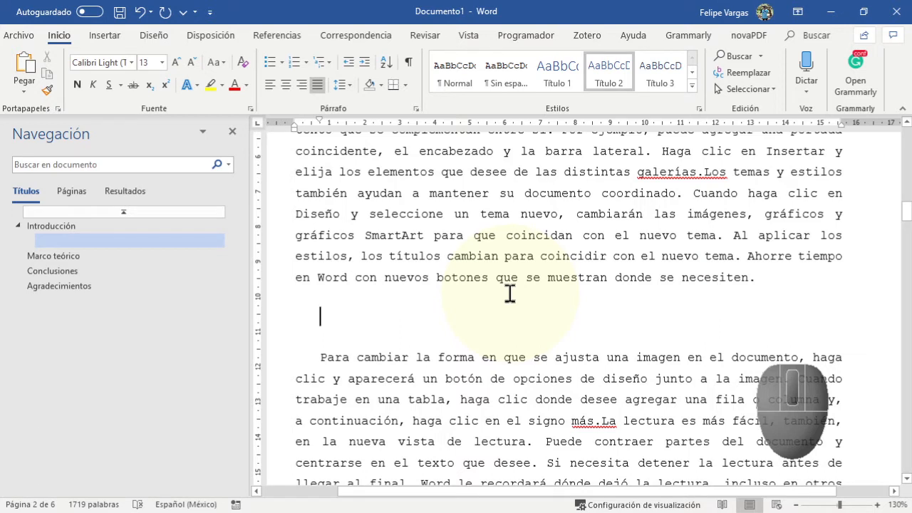
Enter "Marco histórico internacional" as the text of the new empty subheading under Introducción.
text(H)
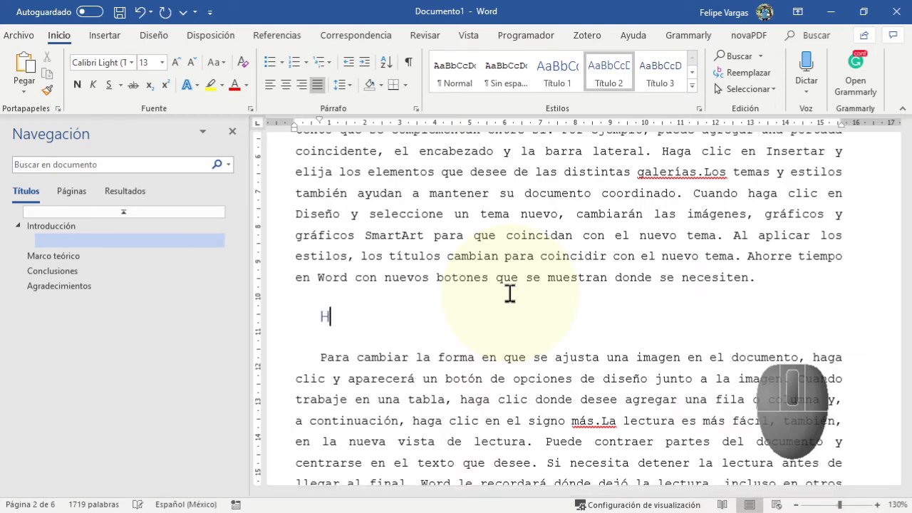
key(BackSpace)
text(Matr)
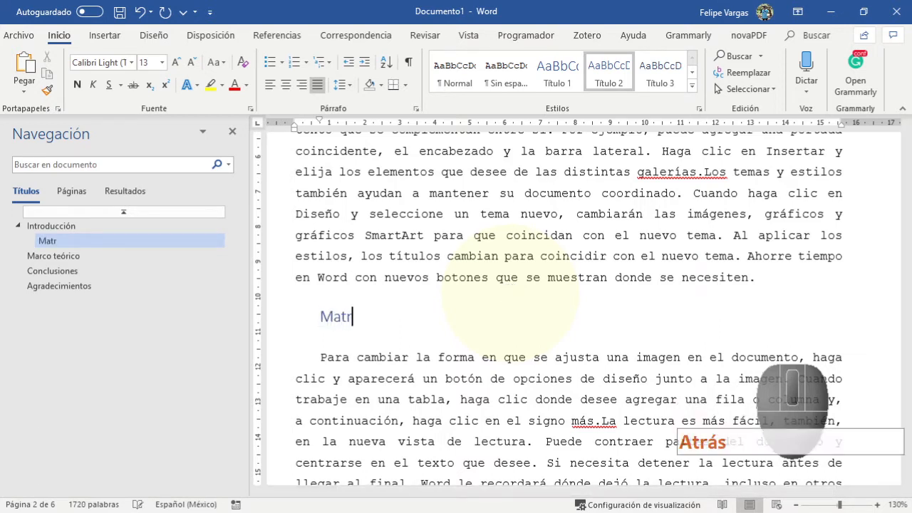
key(BackSpace)
key(BackSpace)
key(BackSpace)
text(rc)
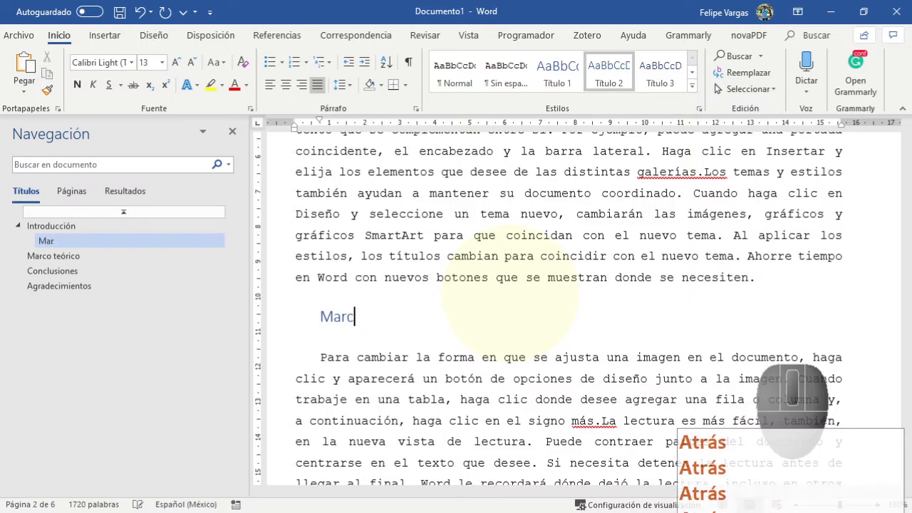
text(o h)
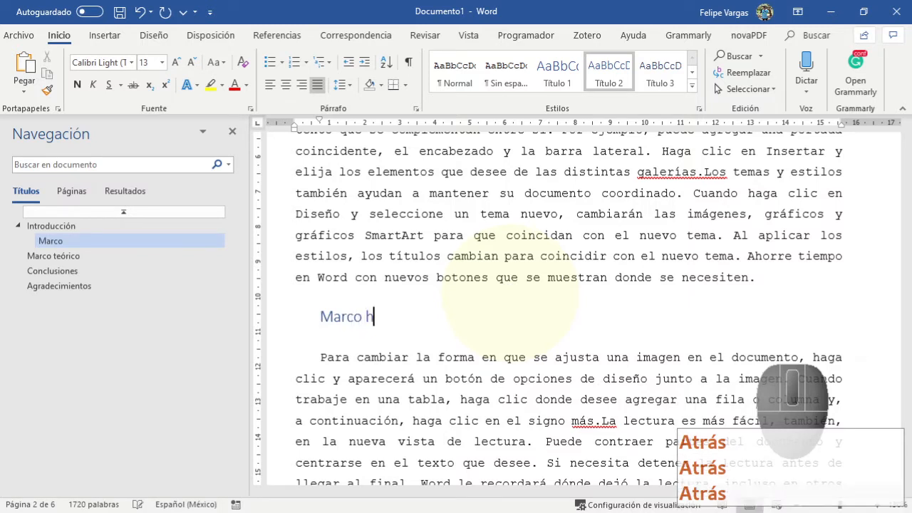
text(us)
key(BackSpace)
key(BackSpace)
text(istórica)
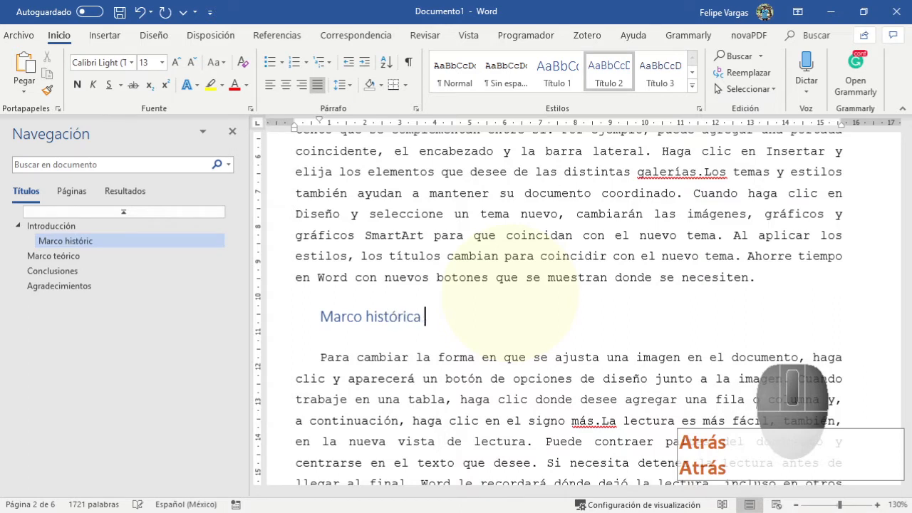
key(shift)
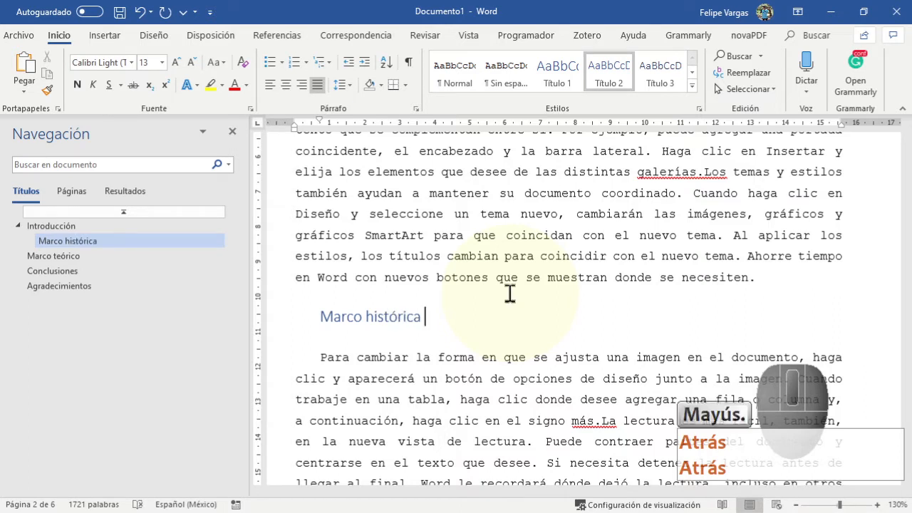
key(BackSpace)
text(o internacional)
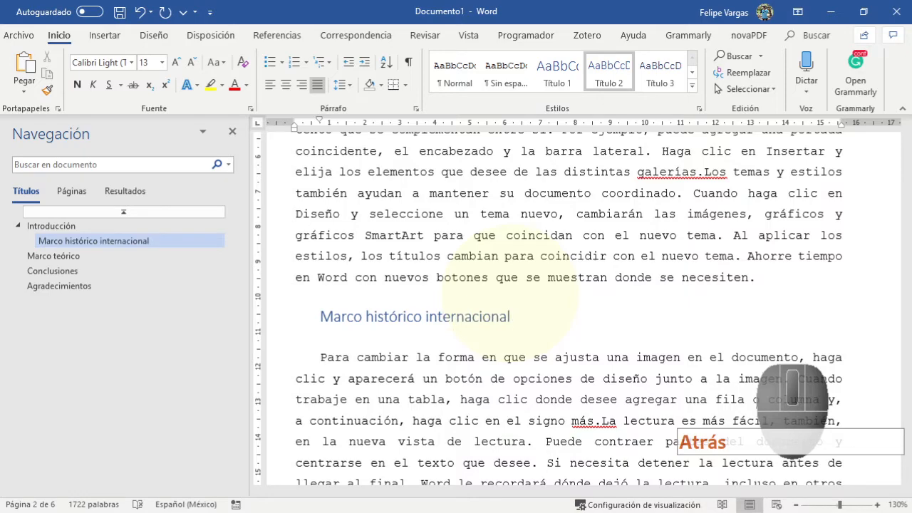
Add a new line reading "Contexto histórico nacional" on page 2, after the paragraph ending in "la barra lateral.".
scroll(591, 294, down, 12)
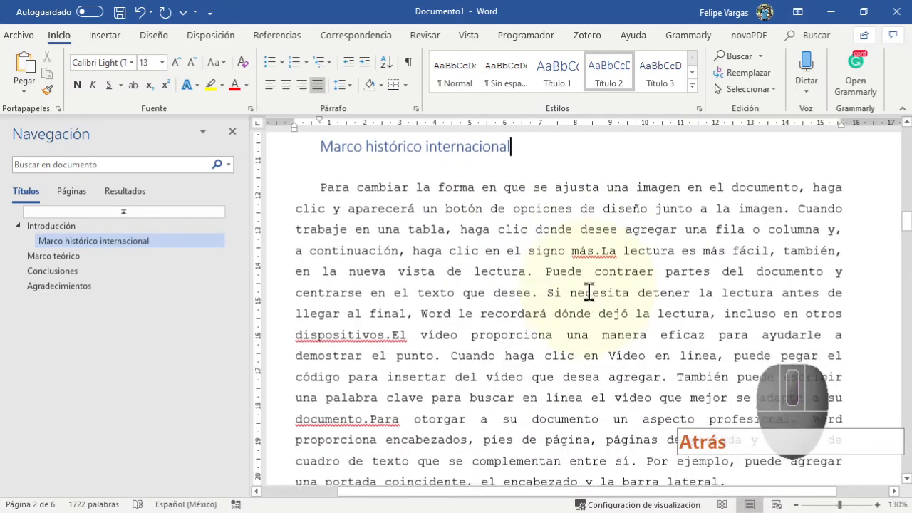
scroll(591, 294, up, 7)
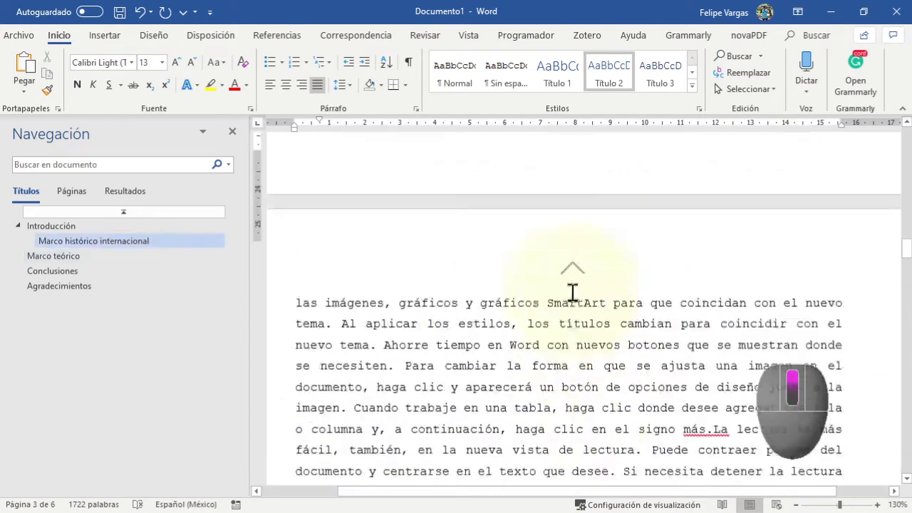
click(778, 222)
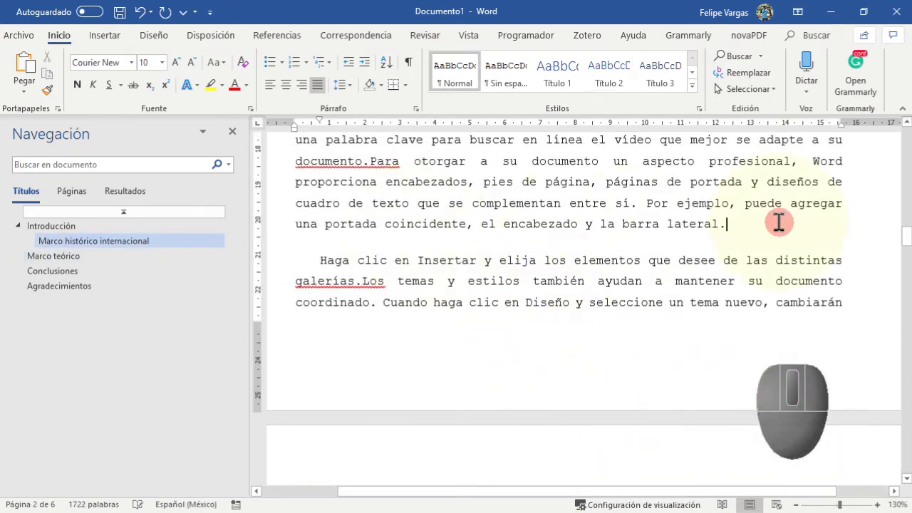
key(Return)
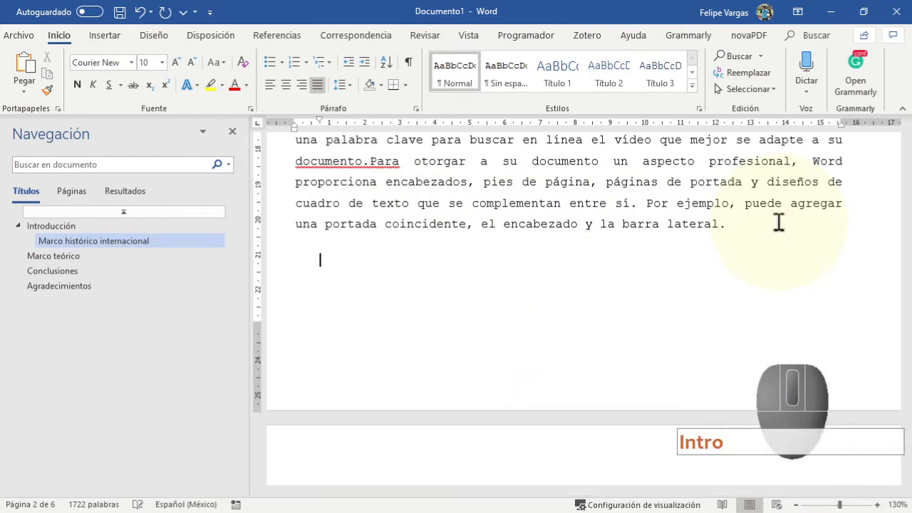
text(M)
key(BackSpace)
text(Conte)
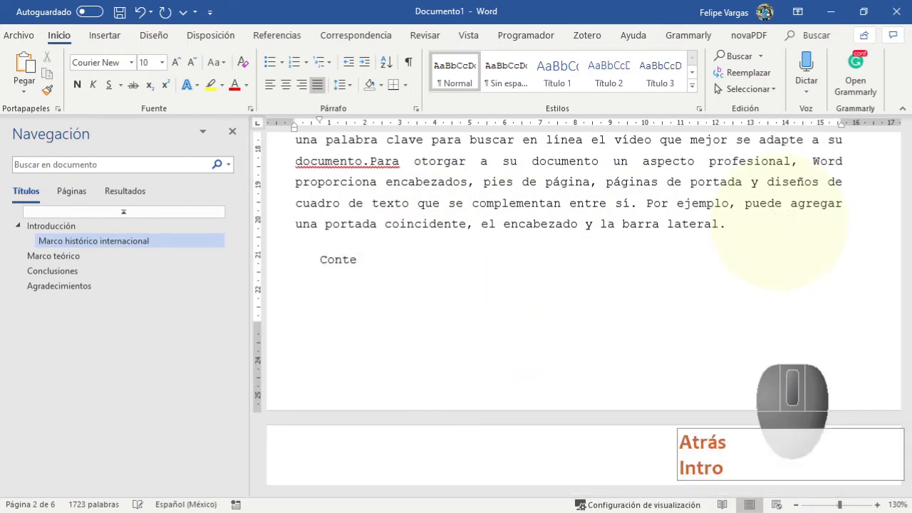
text(xto histó)
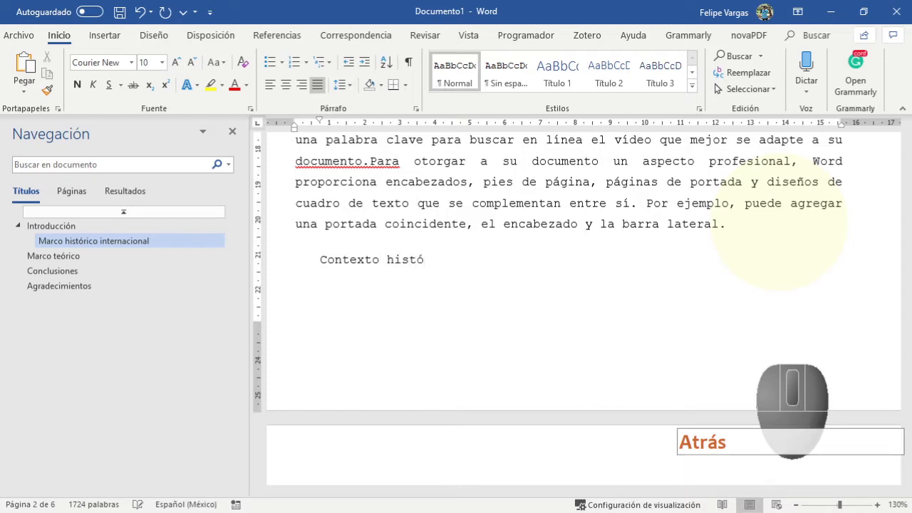
text(rico nacional)
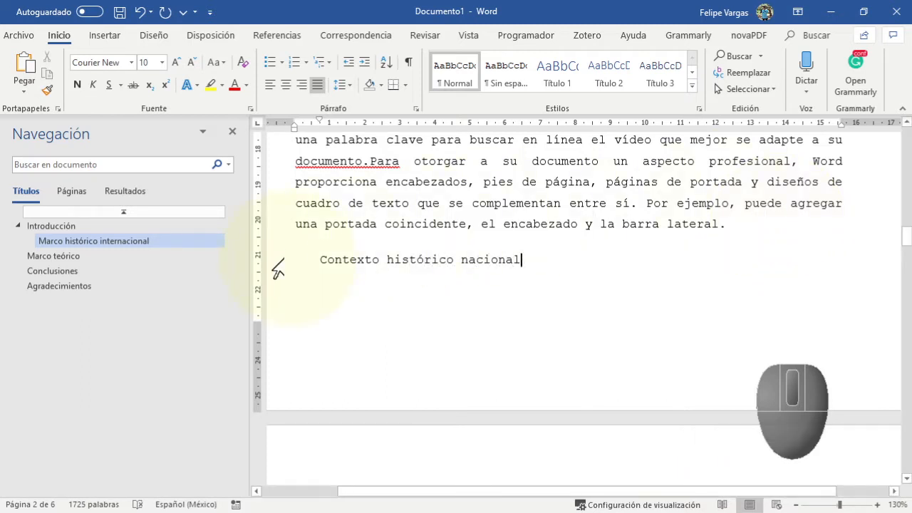
Apply the Título 2 style to the Contexto histórico nacional line and visit both Introducción subheadings through the heading list.
click(278, 262)
click(602, 80)
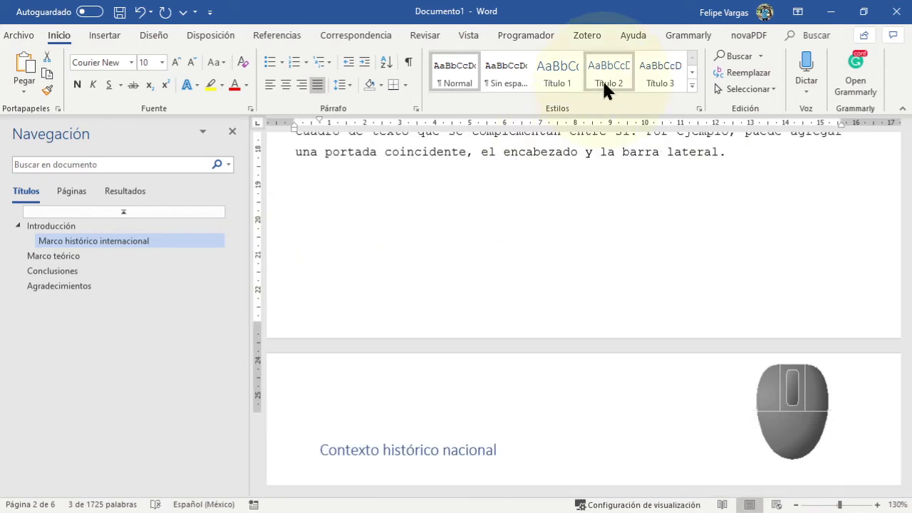
click(492, 322)
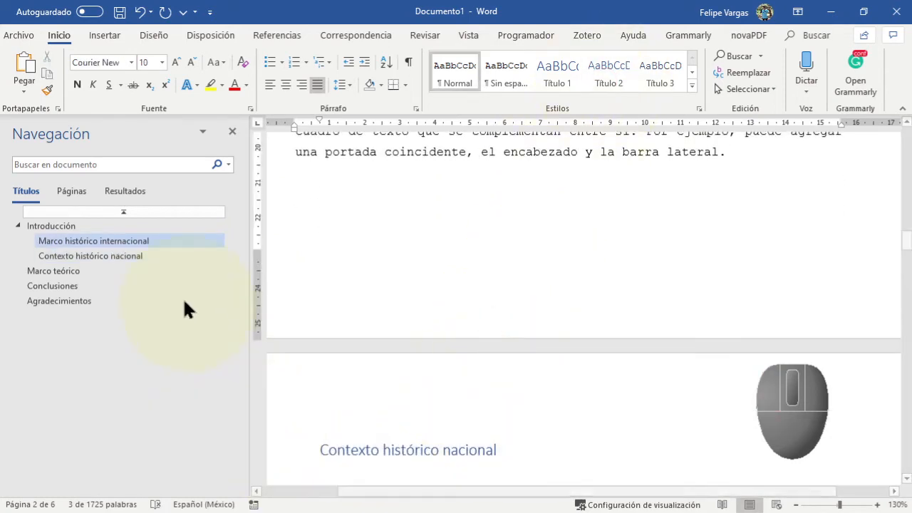
click(115, 256)
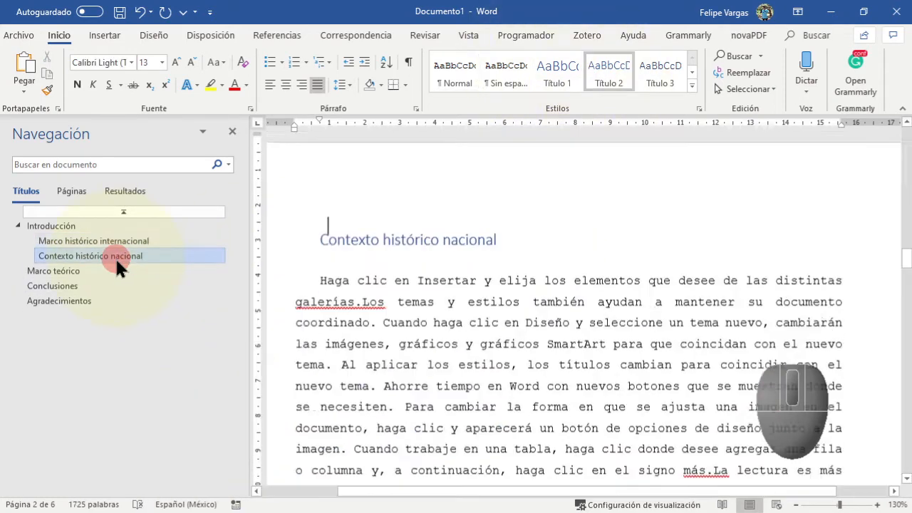
click(113, 242)
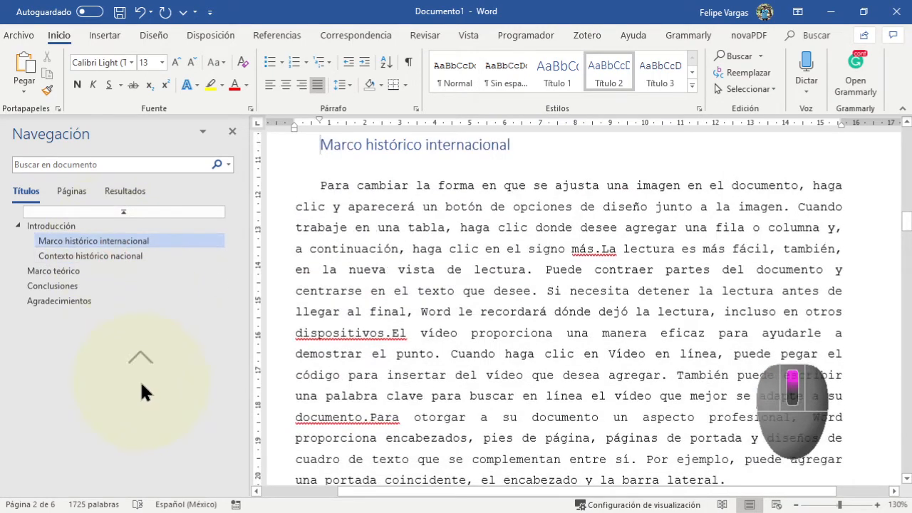
Update the entire table of contents on the first page so it includes the Título 2 subheadings.
scroll(376, 418, up, 4)
scroll(376, 418, up, 10)
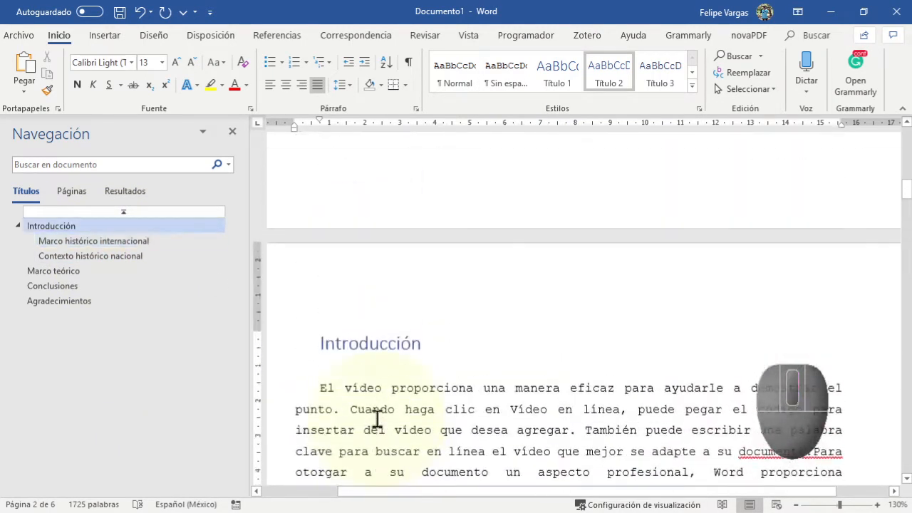
scroll(382, 419, up, 5)
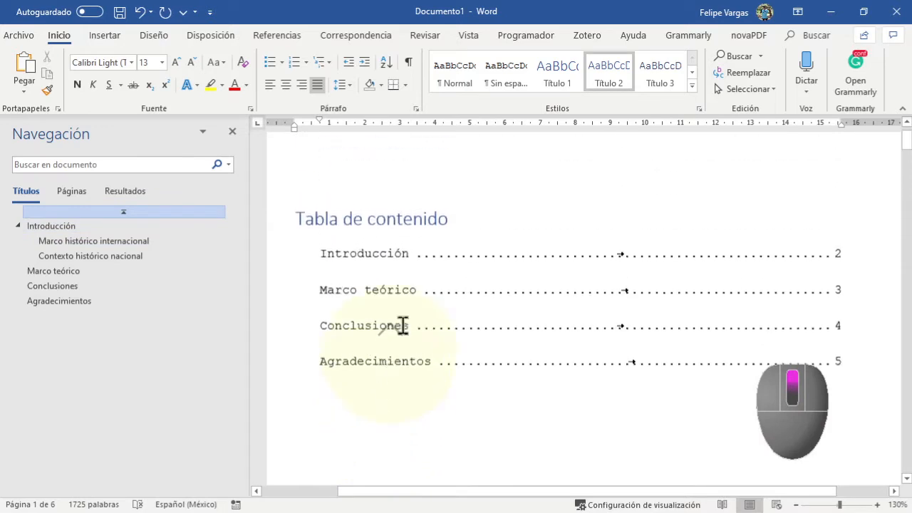
click(413, 215)
click(370, 182)
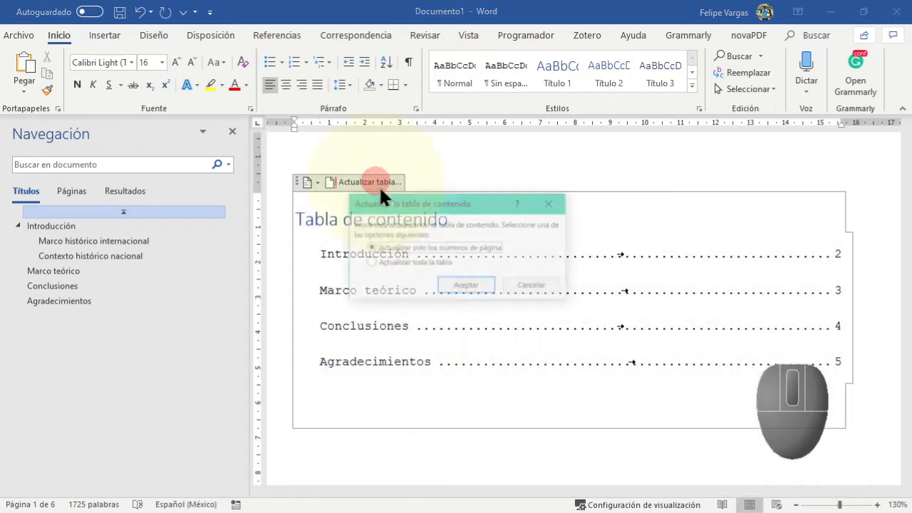
click(432, 263)
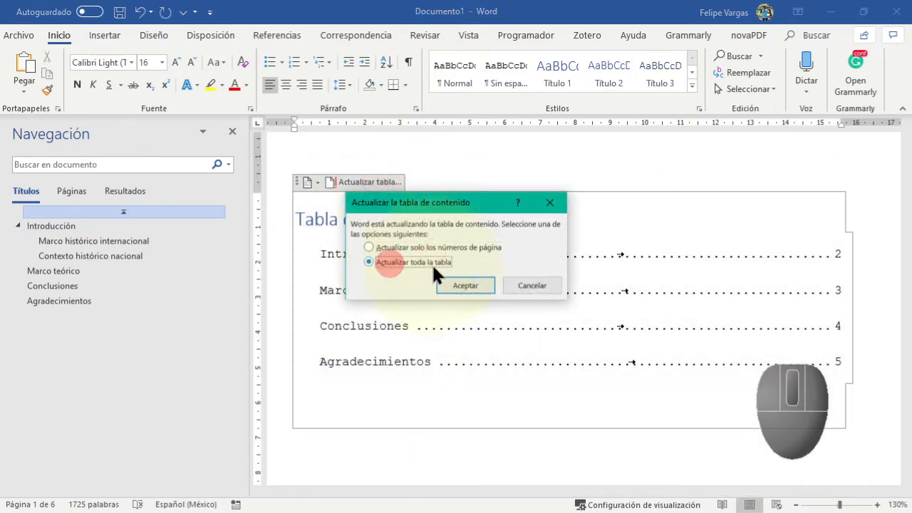
click(456, 284)
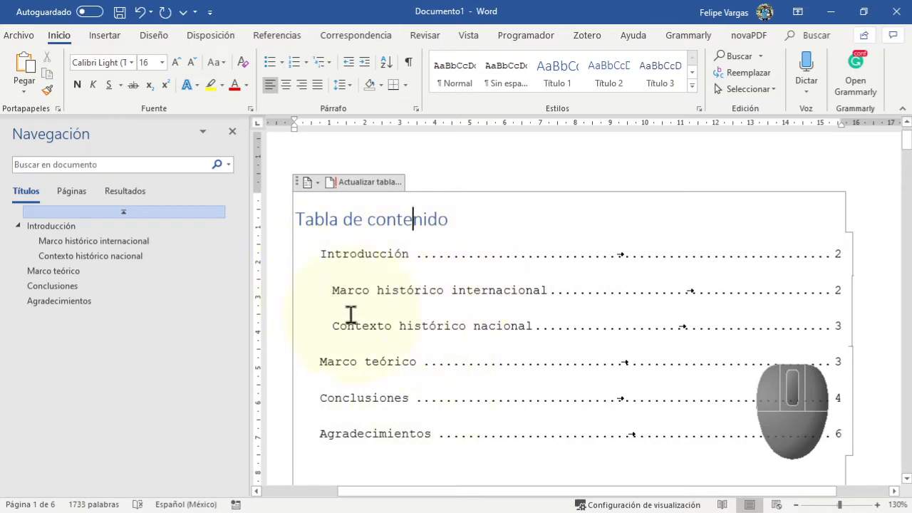
click(327, 292)
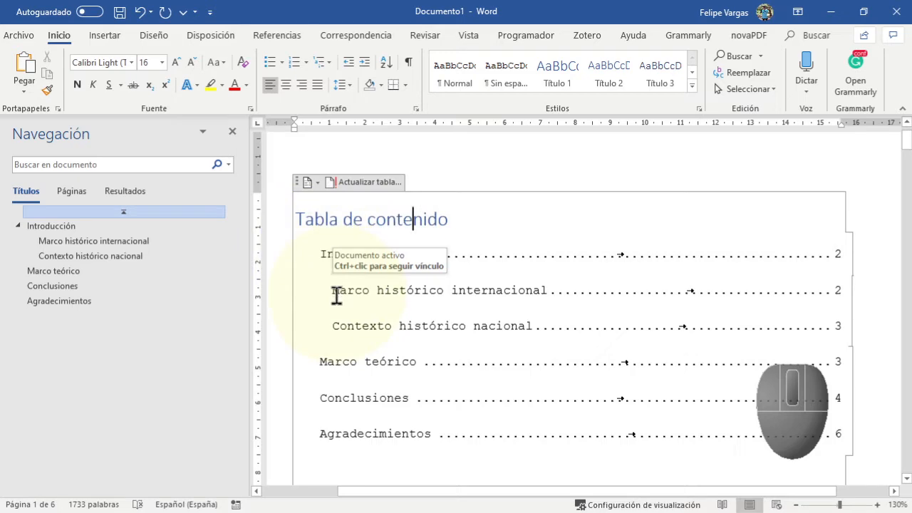
Place the text cursor at the end of the Introducción heading on page 2.
scroll(328, 424, down, 10)
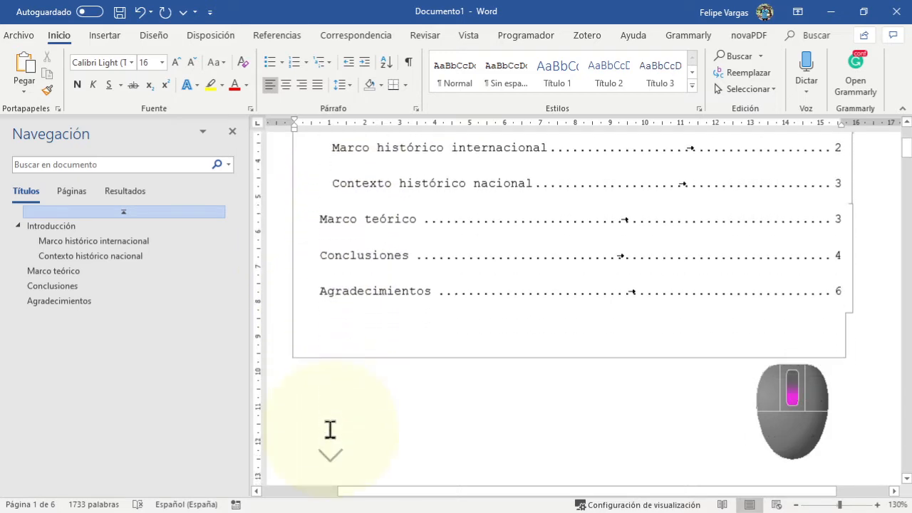
scroll(356, 435, down, 5)
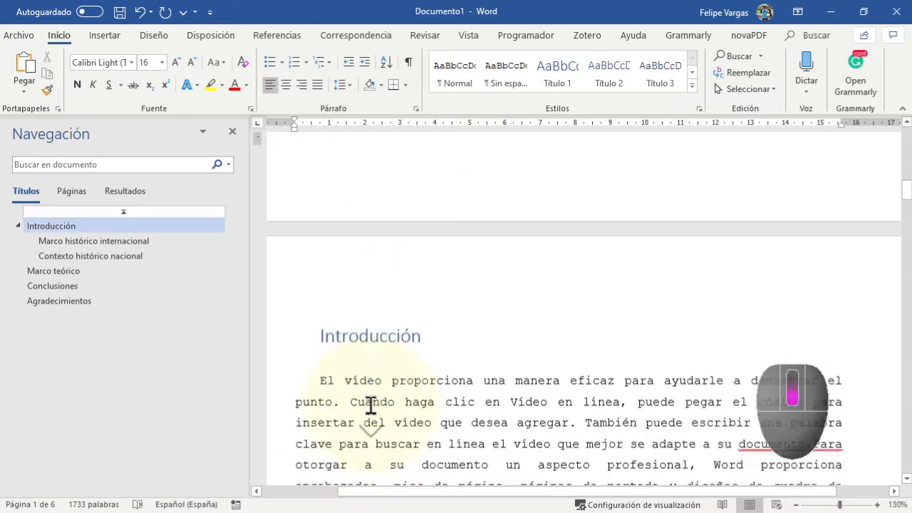
click(522, 206)
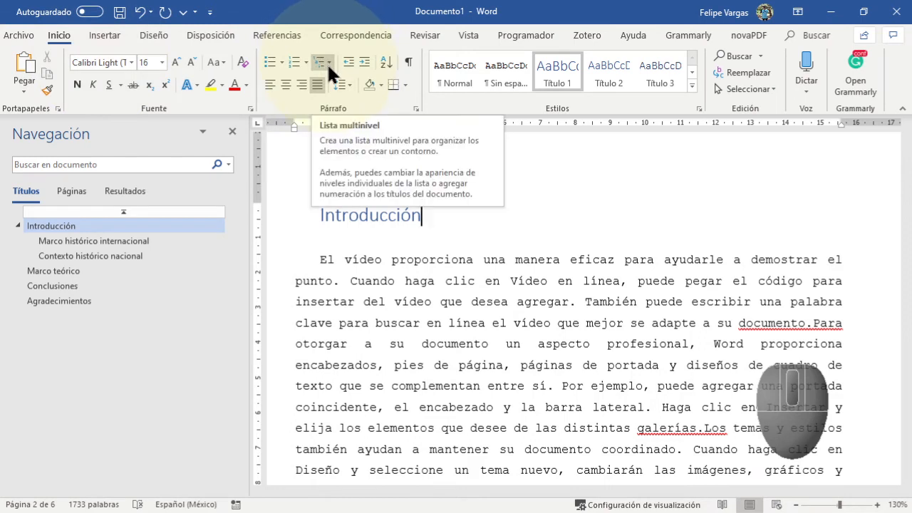
Try the library's "1) a) i)" multilevel list on the Introducción heading, check the following headings, and undo it.
click(327, 63)
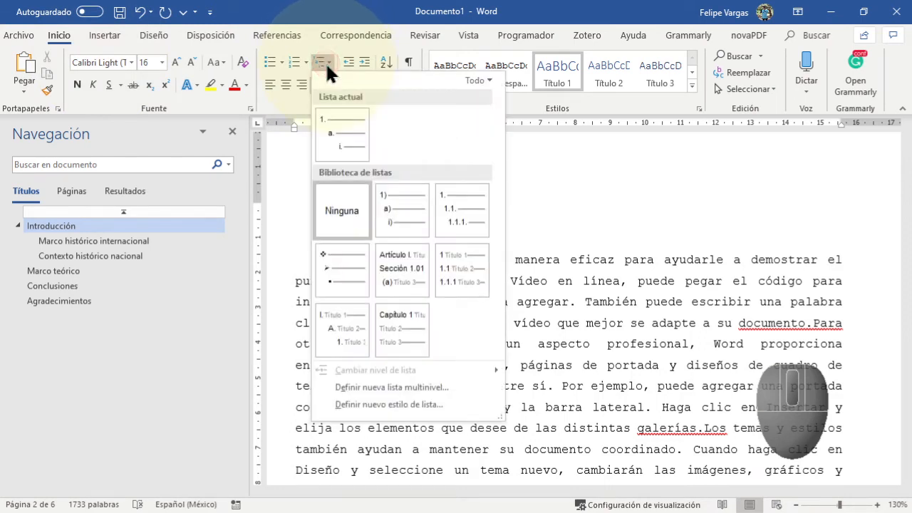
mouse_move(326, 115)
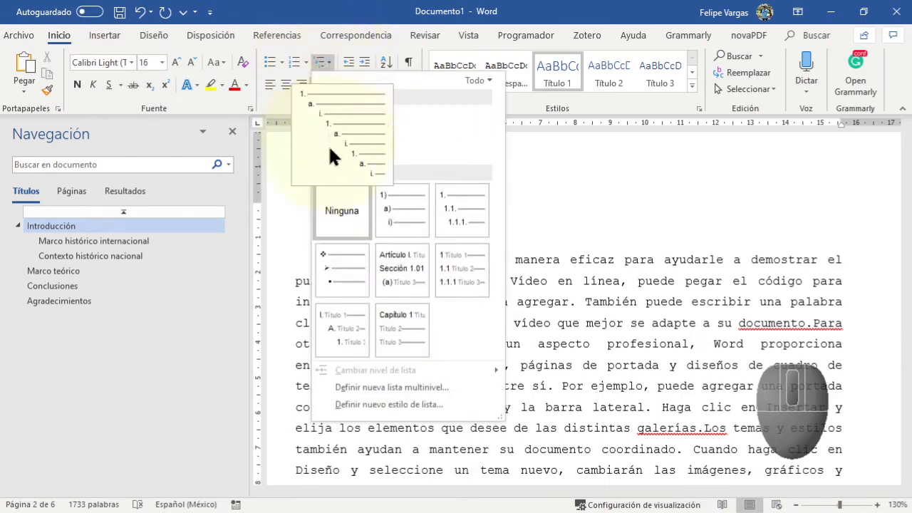
mouse_move(377, 210)
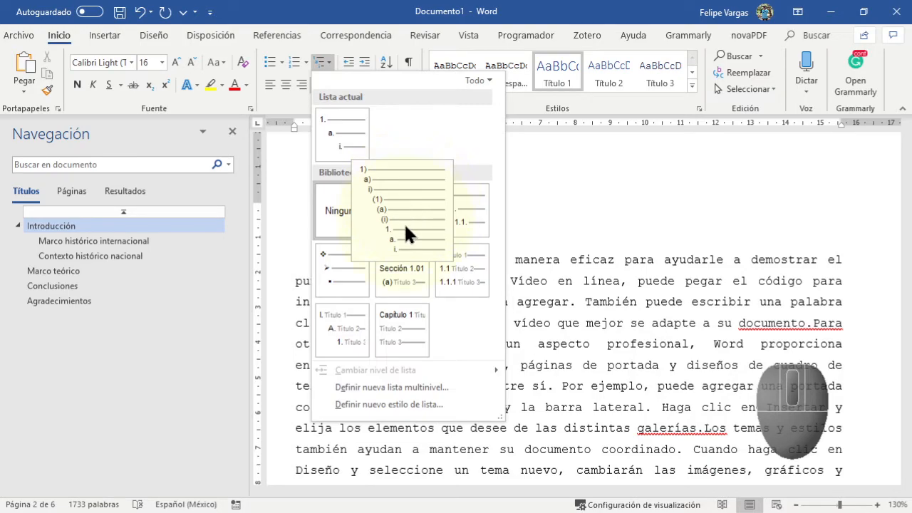
click(404, 218)
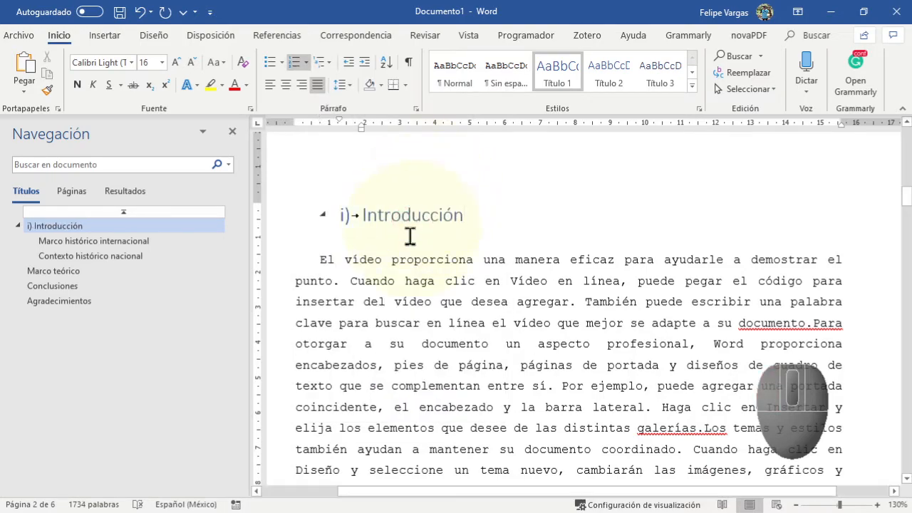
scroll(378, 324, up, 2)
scroll(379, 325, down, 10)
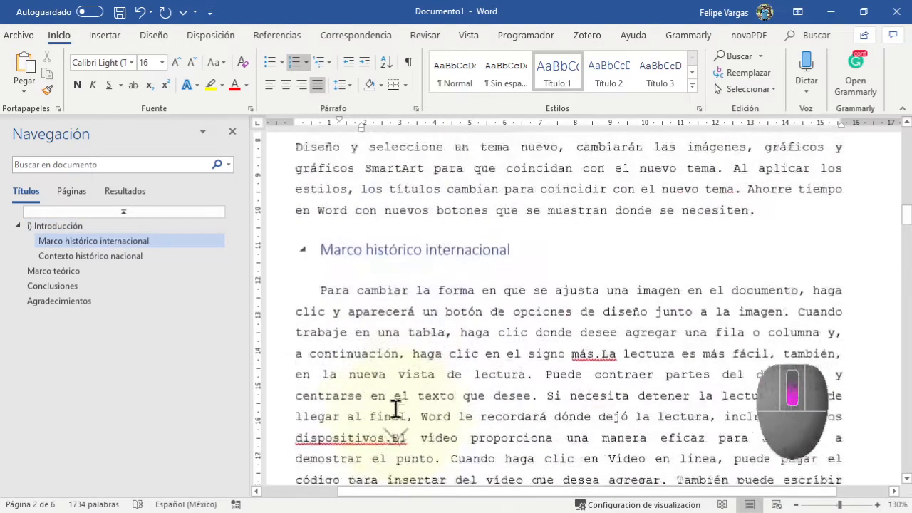
scroll(395, 409, up, 10)
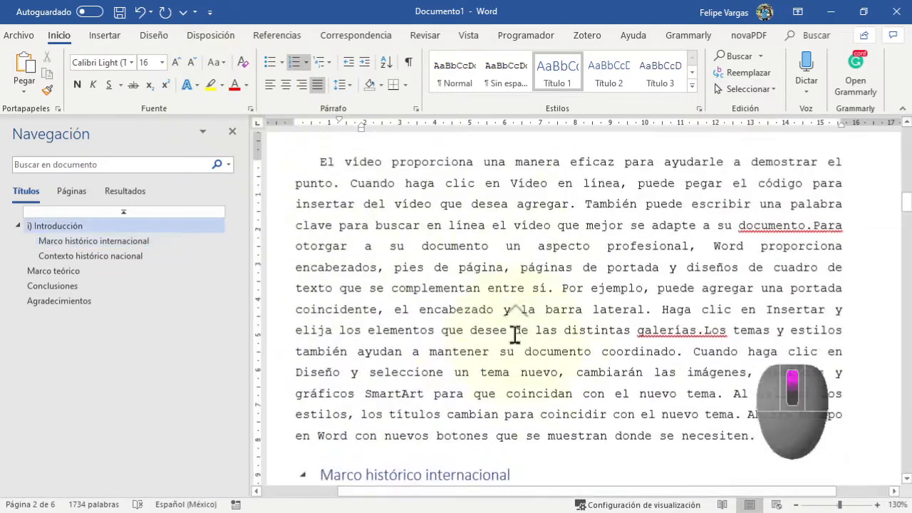
click(139, 12)
Start defining a new multilevel list for the Introducción heading, show all its options, and browse through its levels.
click(327, 64)
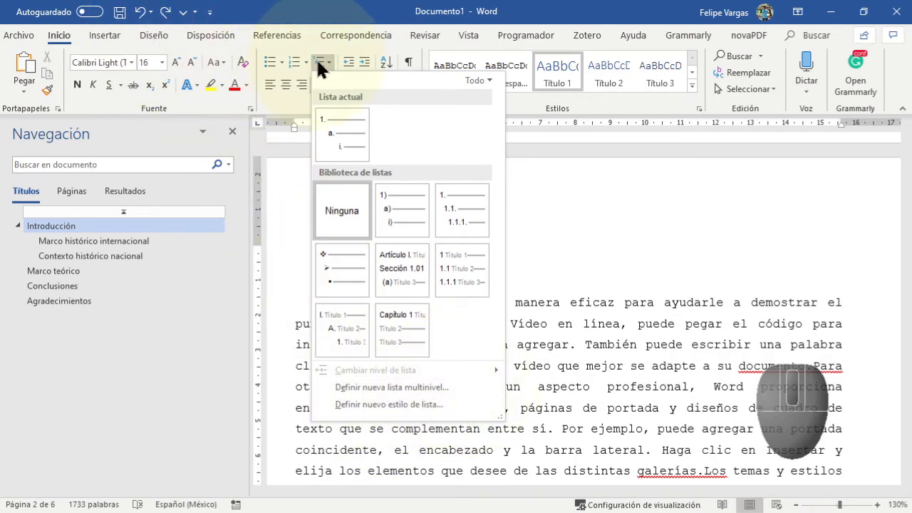
click(410, 390)
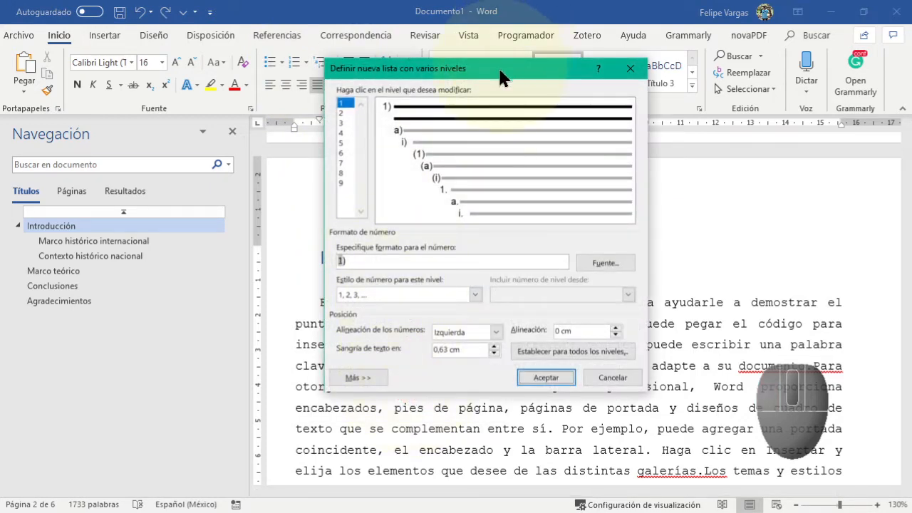
drag(500, 77, 392, 60)
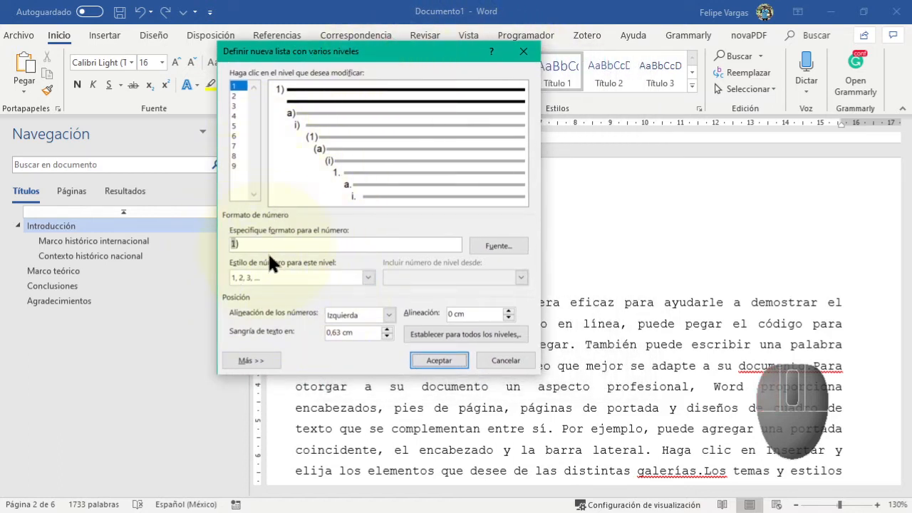
click(251, 361)
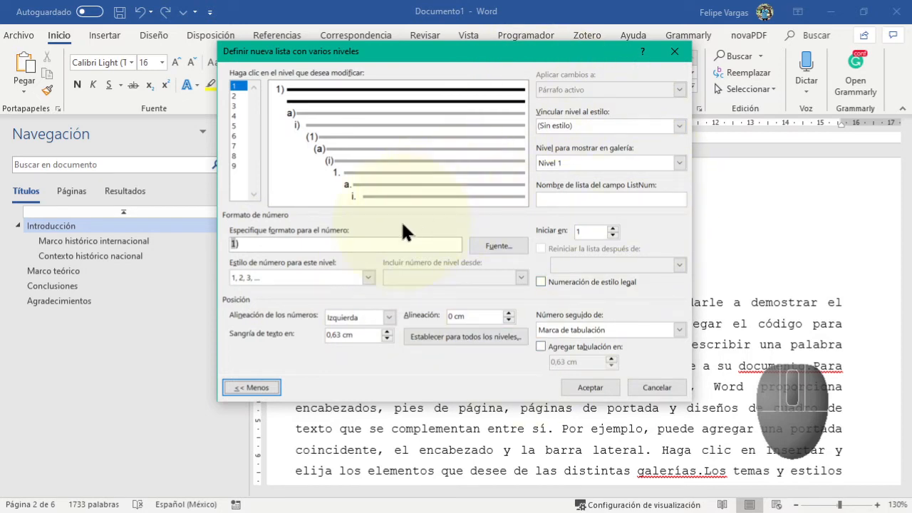
click(234, 95)
click(234, 105)
click(235, 115)
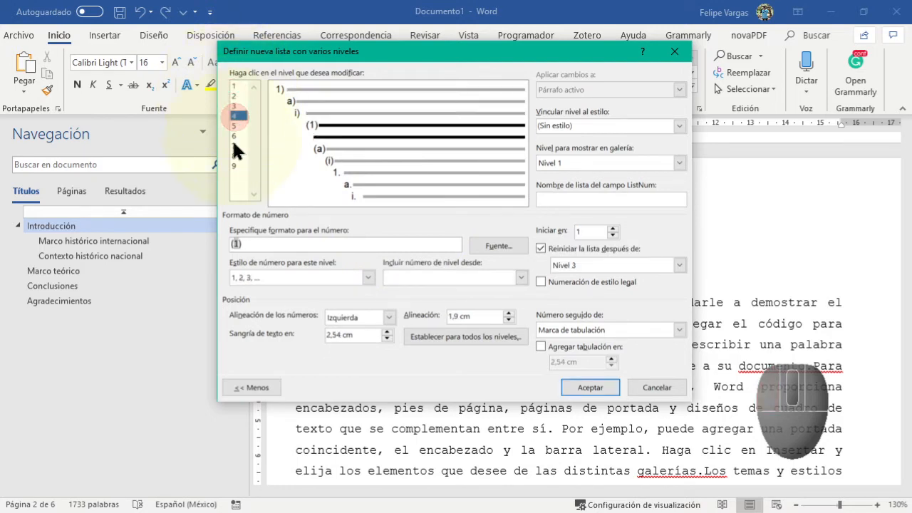
click(234, 138)
Link list levels 1, 2 and 3 to the styles Título 1, Título 2 and Título 3 respectively.
click(235, 87)
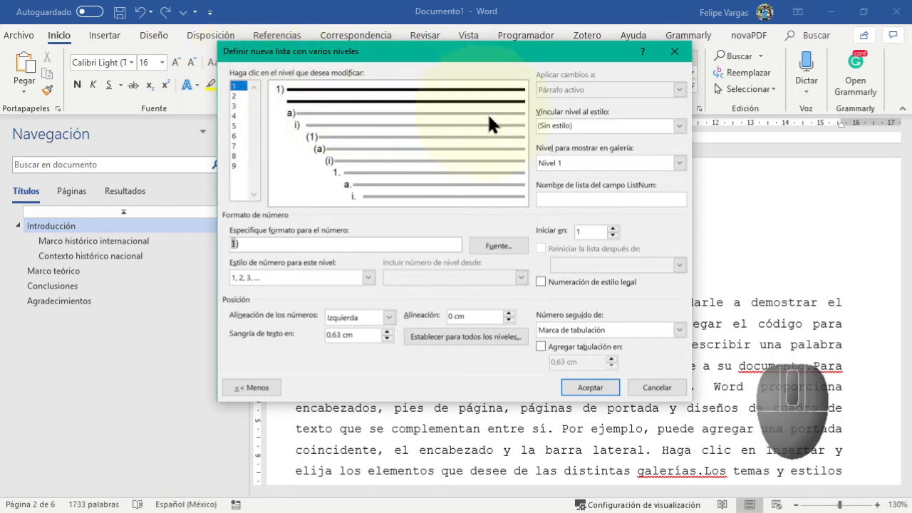
click(676, 125)
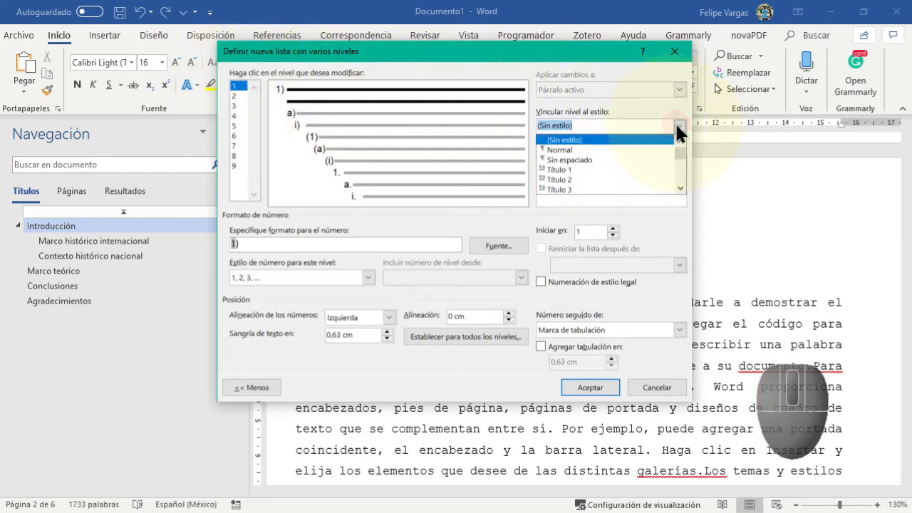
click(552, 169)
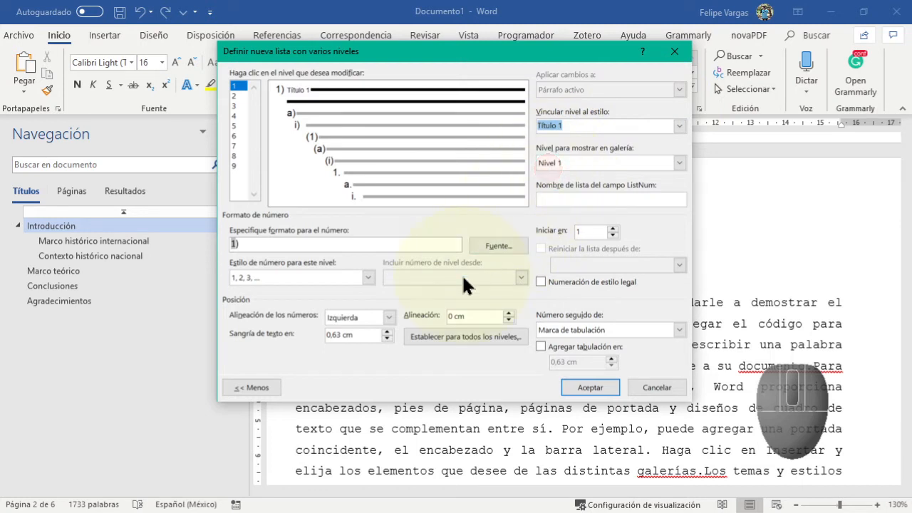
click(239, 95)
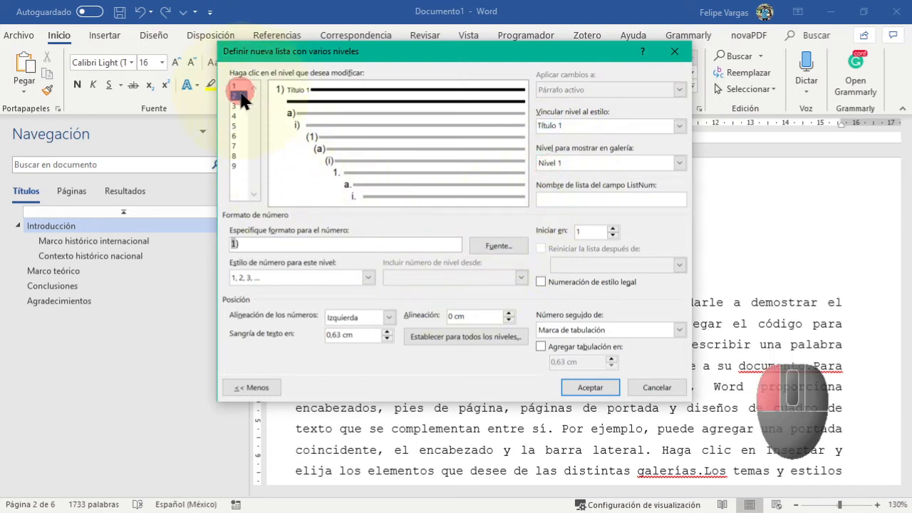
click(680, 127)
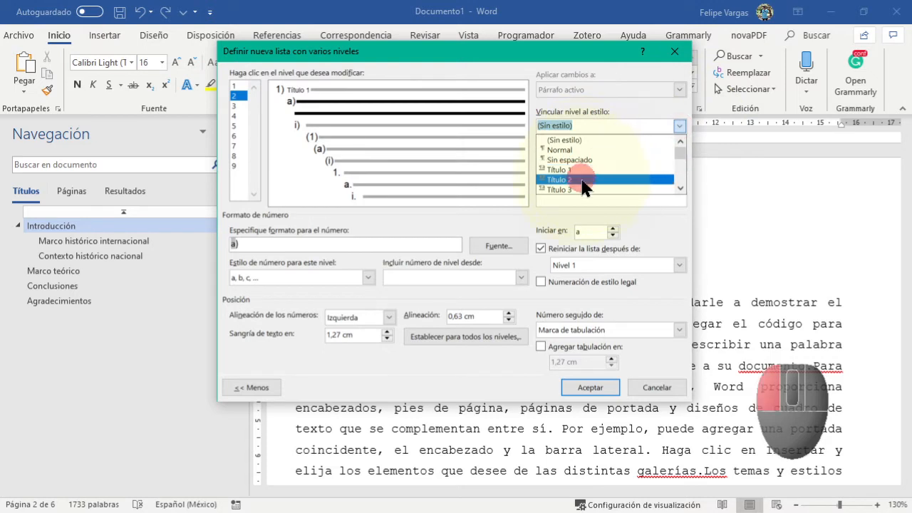
click(581, 178)
click(237, 106)
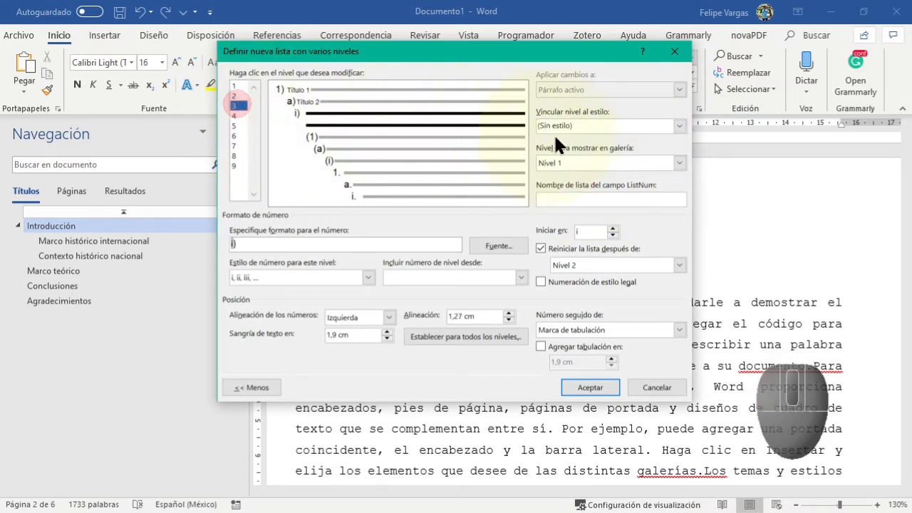
click(680, 125)
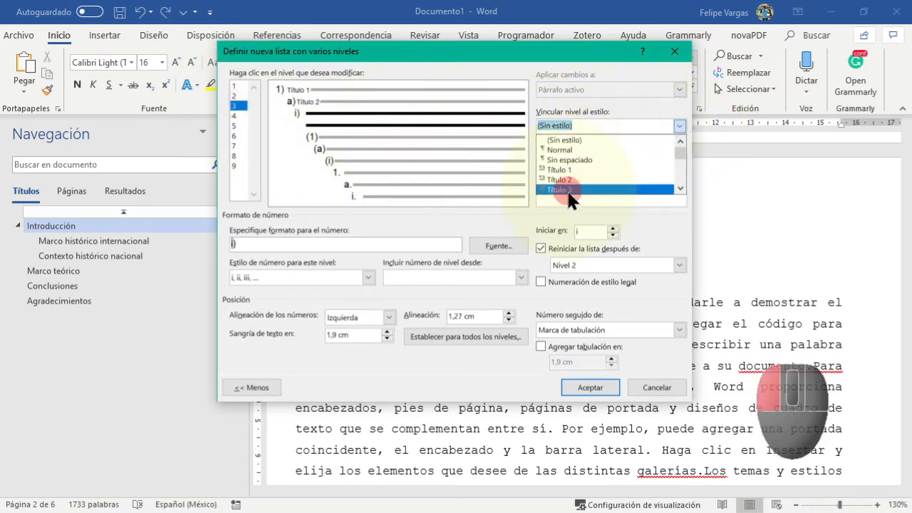
click(570, 191)
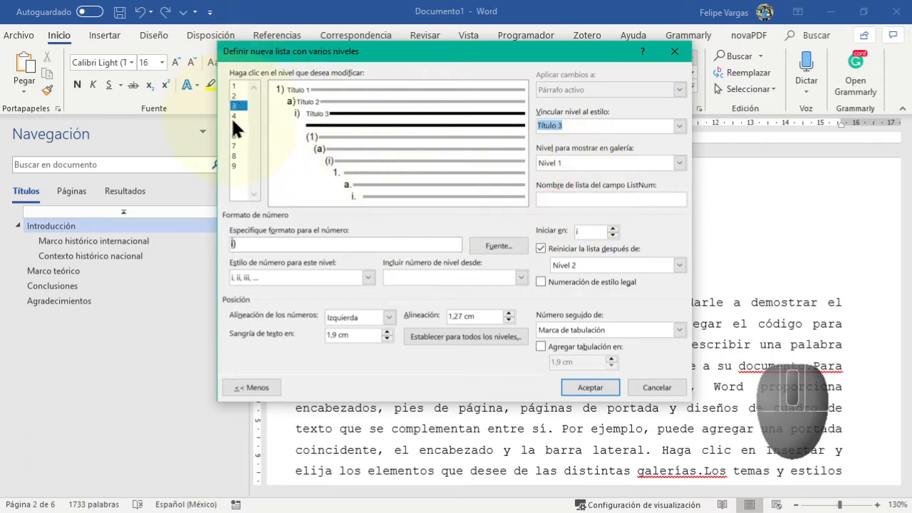
Change level 1's number format to "1." by replacing the closing parenthesis with a period, without a trailing space or hyphen.
click(237, 86)
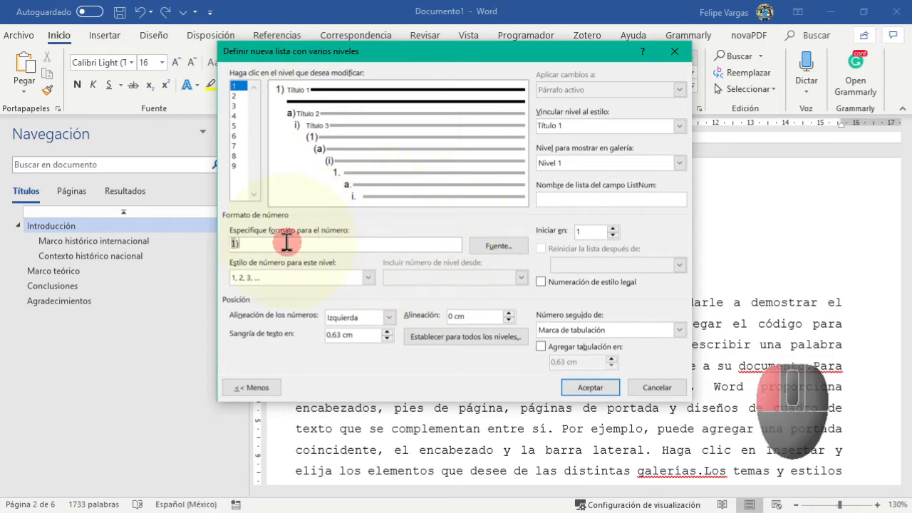
mouse_move(264, 243)
mouse_down()
mouse_move(227, 243)
mouse_move(249, 244)
mouse_up()
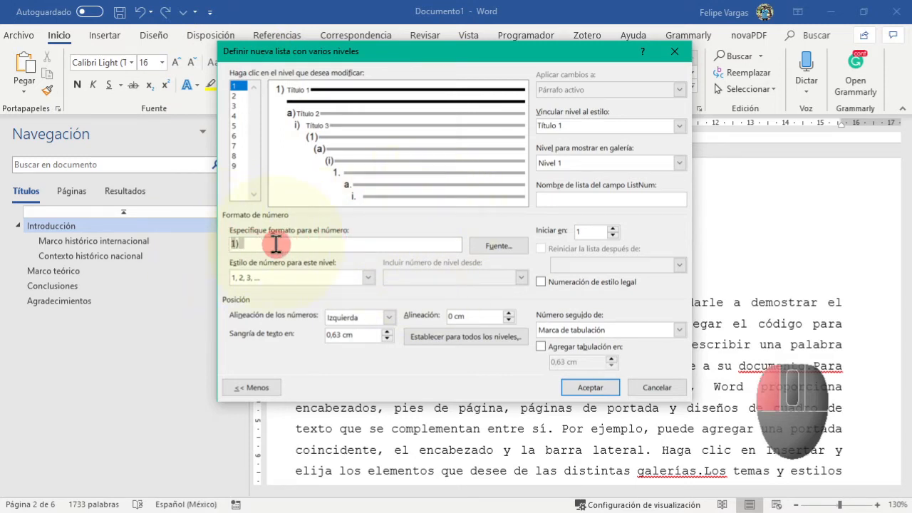
click(233, 244)
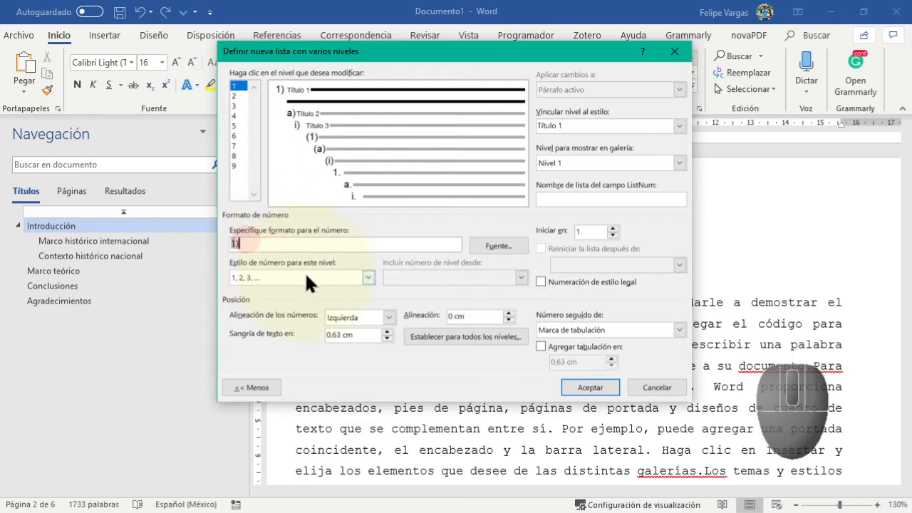
click(237, 245)
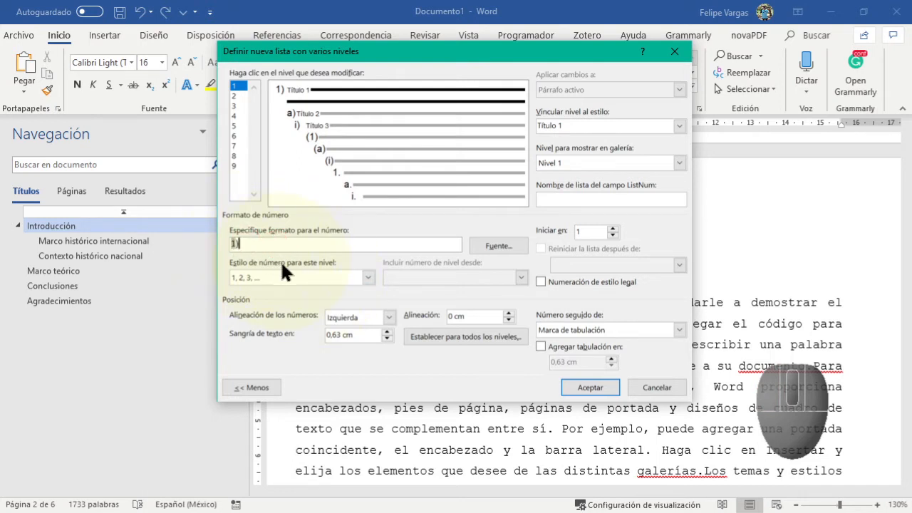
key(Delete)
key(Delete)
drag(236, 246, 230, 246)
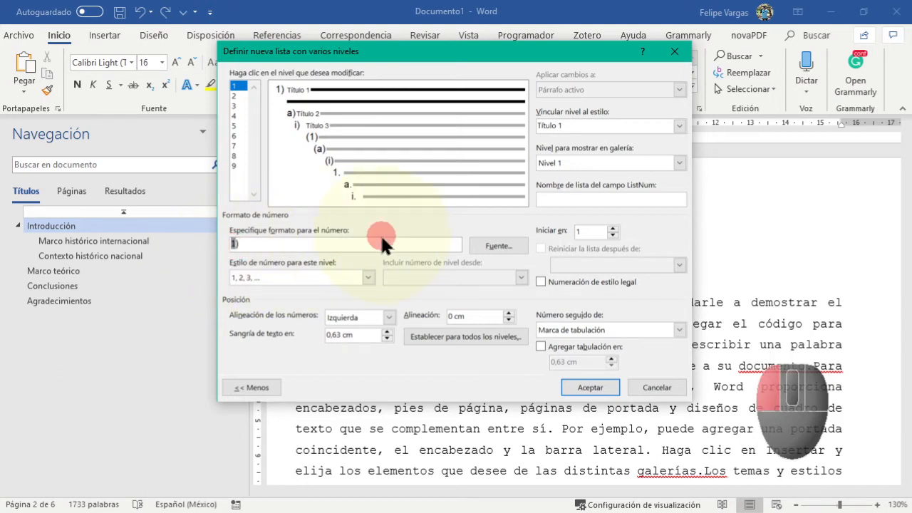
click(346, 240)
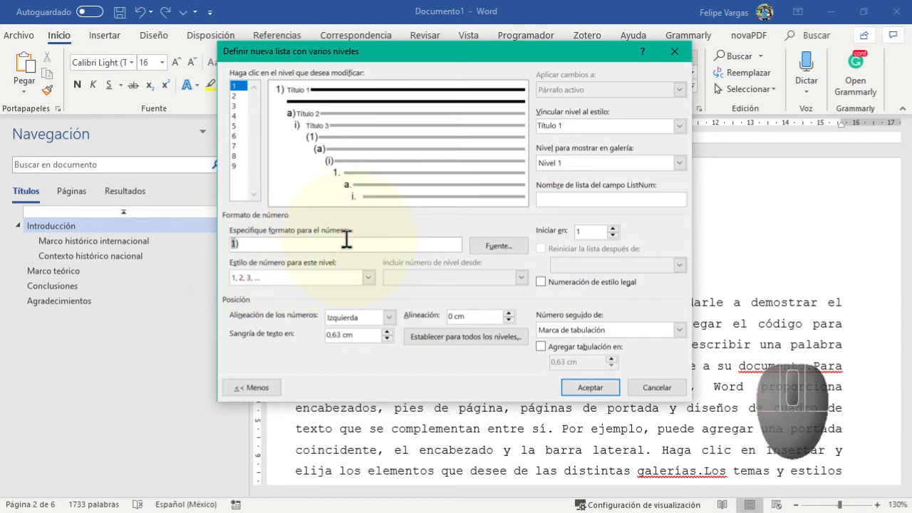
click(341, 245)
key(BackSpace)
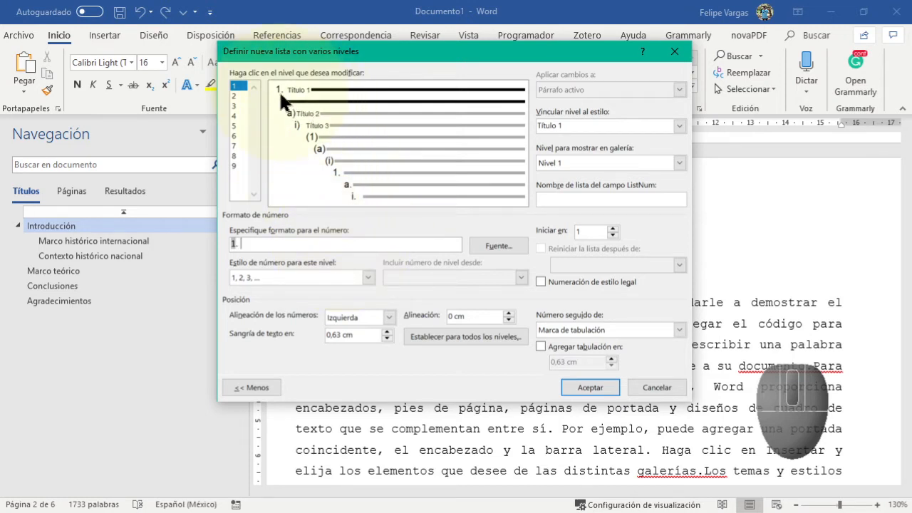
text(-)
key(BackSpace)
key(BackSpace)
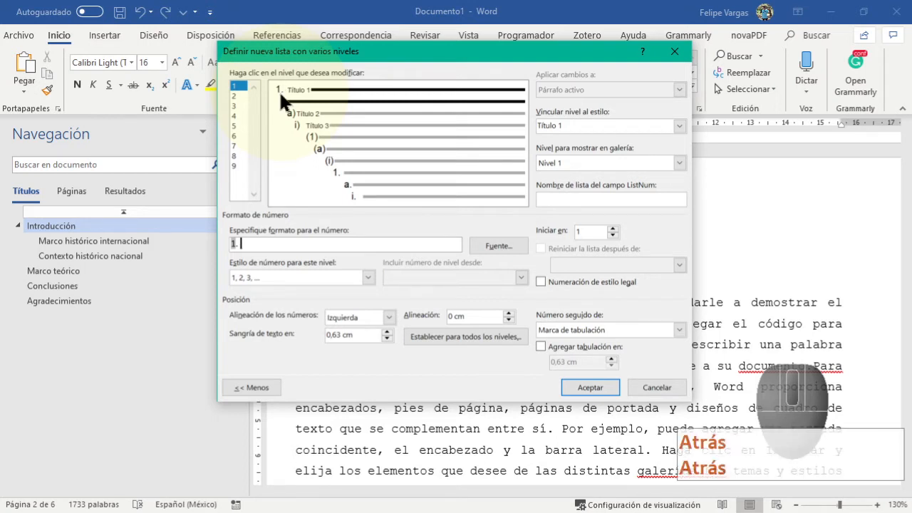
key(BackSpace)
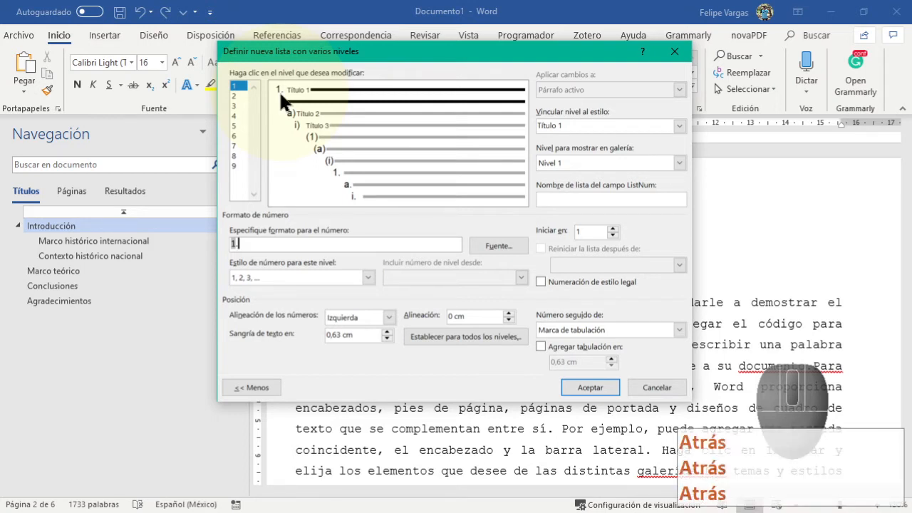
View the number font options without changing them, and set level 1's number style to "I, II, III, ...".
click(491, 243)
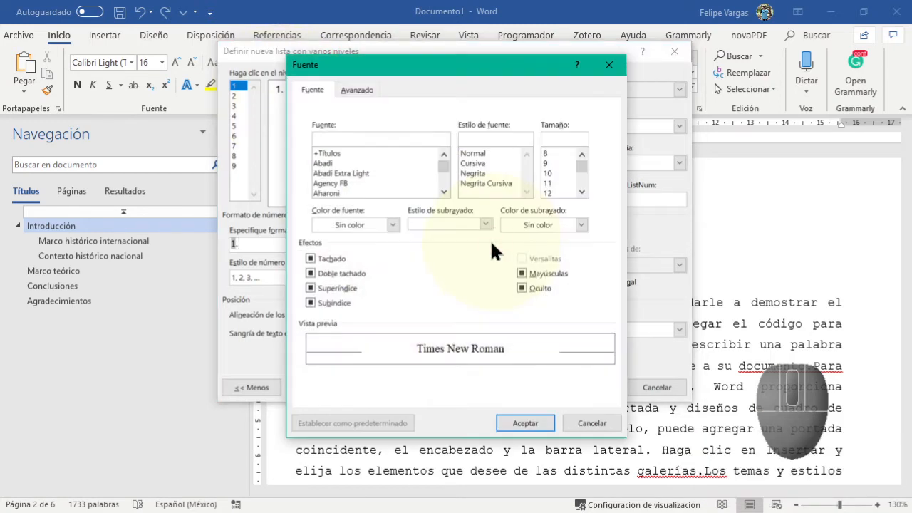
click(591, 423)
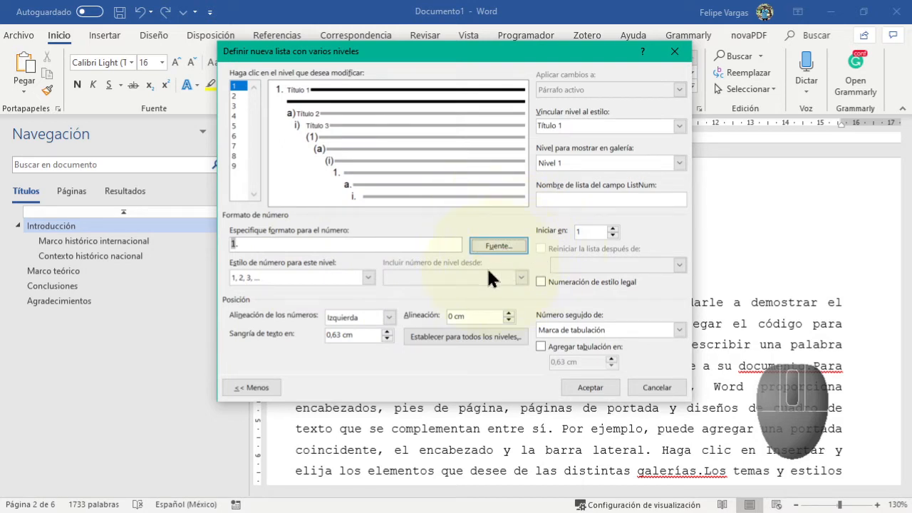
click(362, 277)
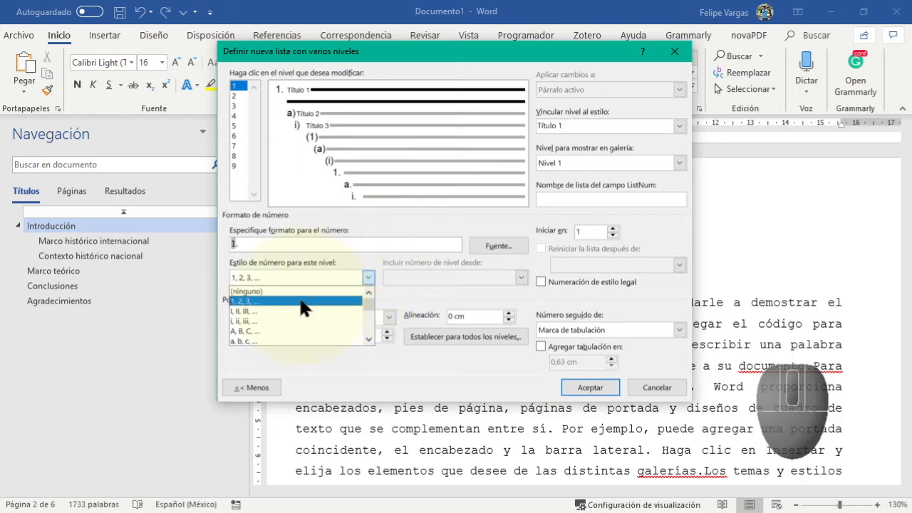
click(283, 313)
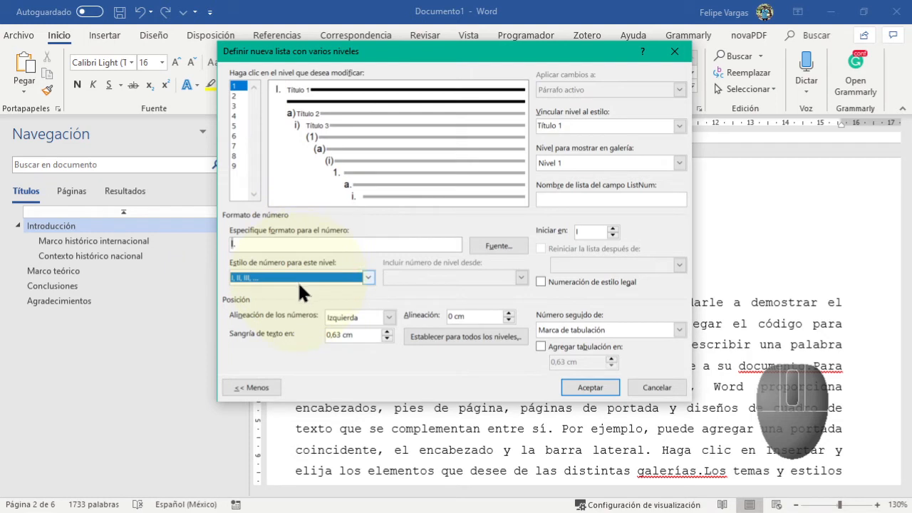
Apply the new multilevel list with level 1's number style "I, II, III, ..." and check the numbering of the main headings.
click(367, 278)
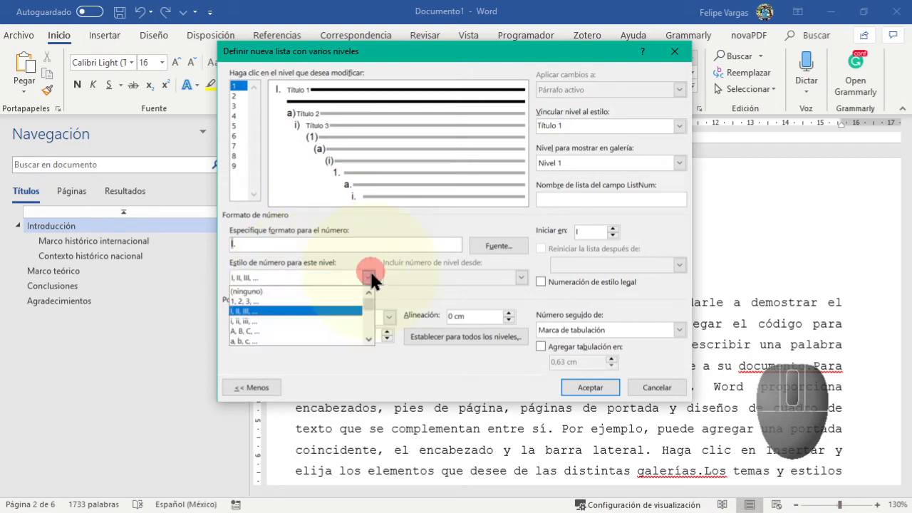
click(257, 312)
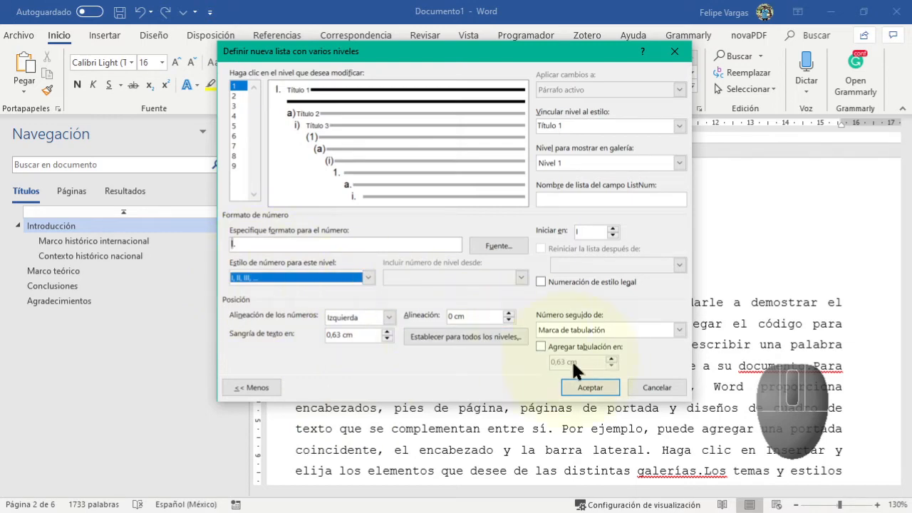
click(590, 386)
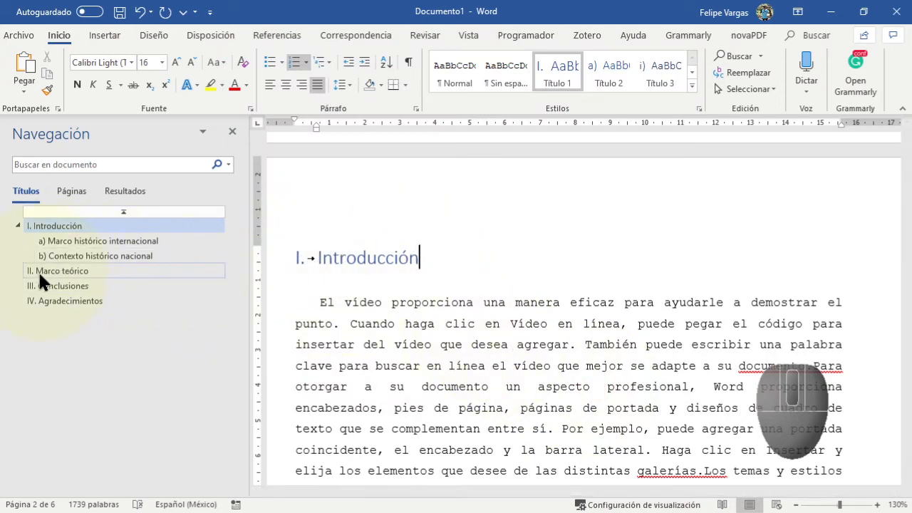
click(59, 271)
click(61, 283)
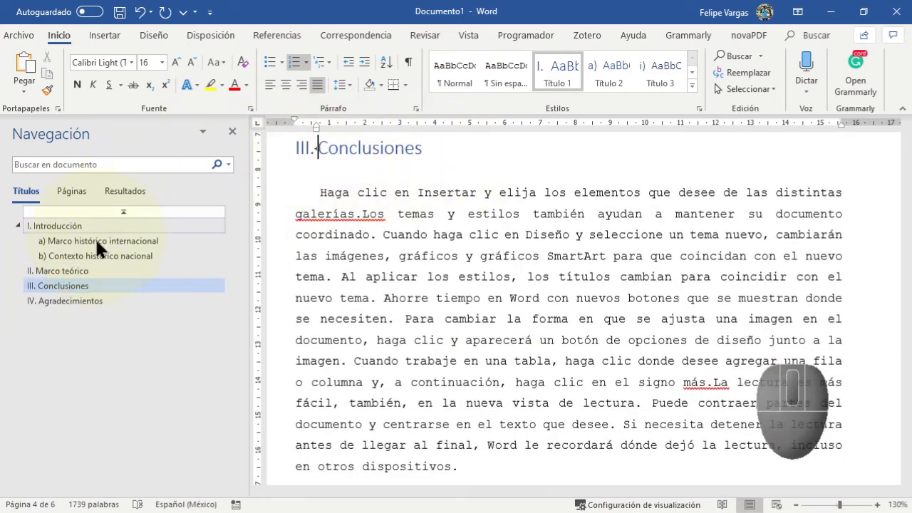
click(67, 272)
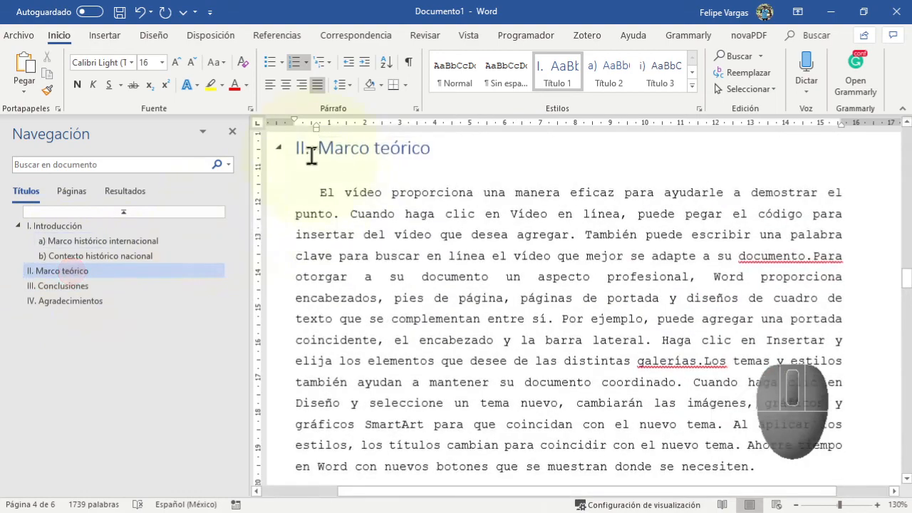
click(47, 300)
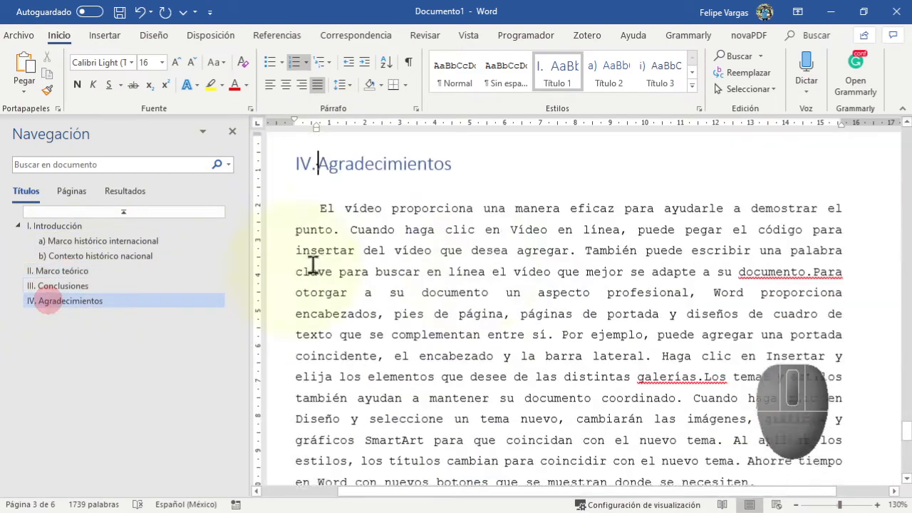
click(84, 226)
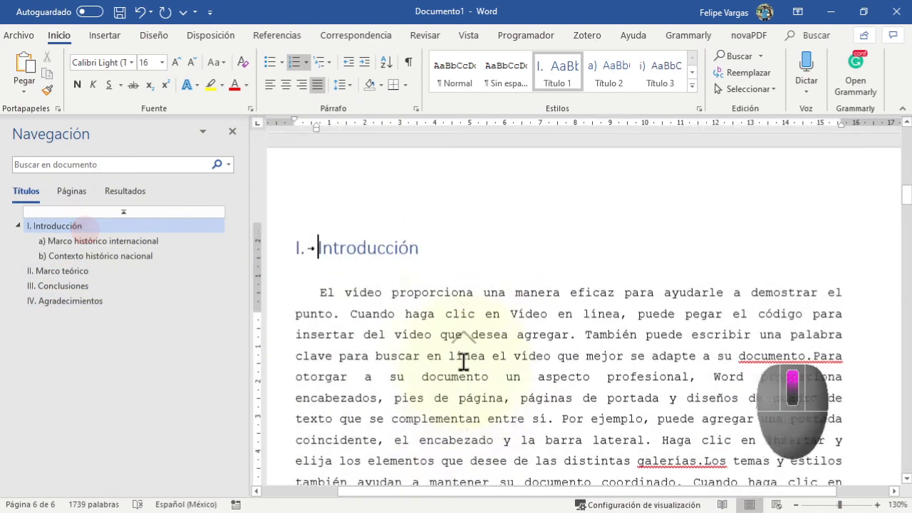
Update the entire table of contents so it includes the heading numbers.
scroll(446, 413, up, 5)
scroll(446, 413, up, 5)
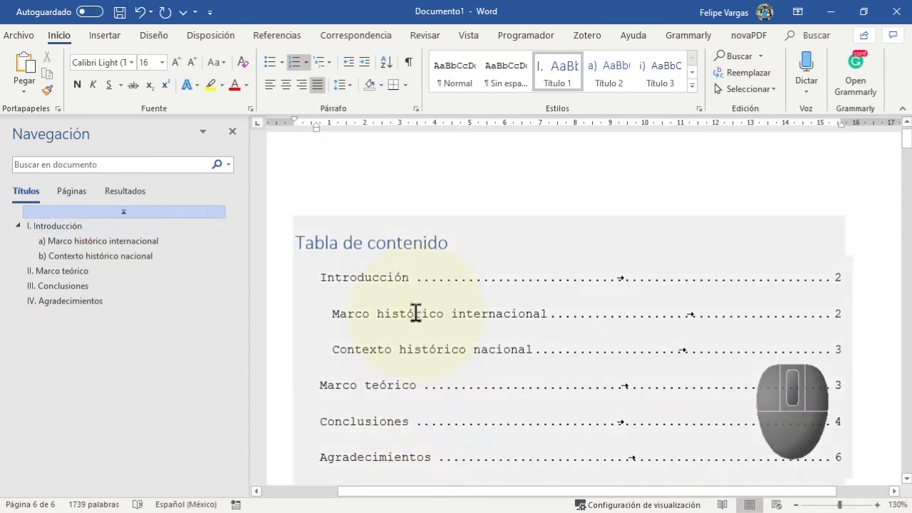
click(413, 311)
click(365, 205)
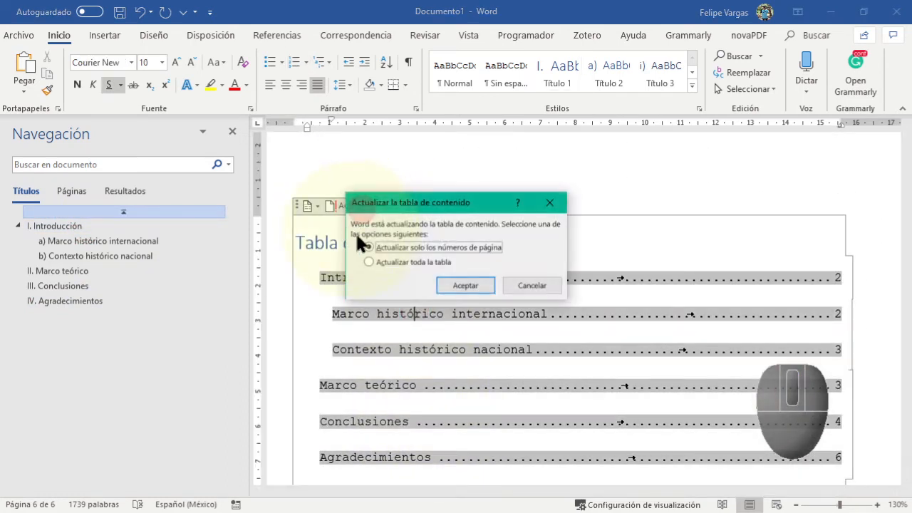
click(397, 261)
click(456, 285)
Examine the numbered entries in the table of contents and the numbering of the Marco histórico internacional heading.
scroll(419, 442, down, 1)
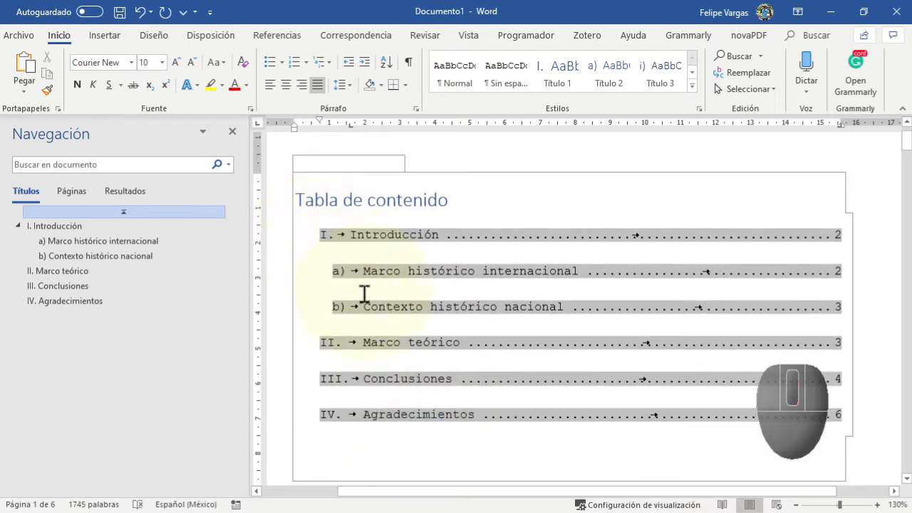
scroll(415, 374, down, 3)
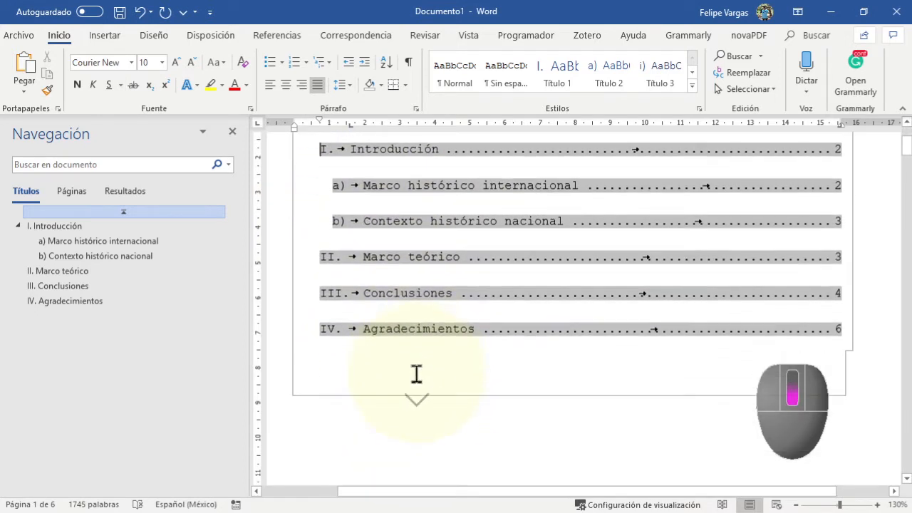
scroll(416, 373, up, 1)
scroll(413, 372, down, 15)
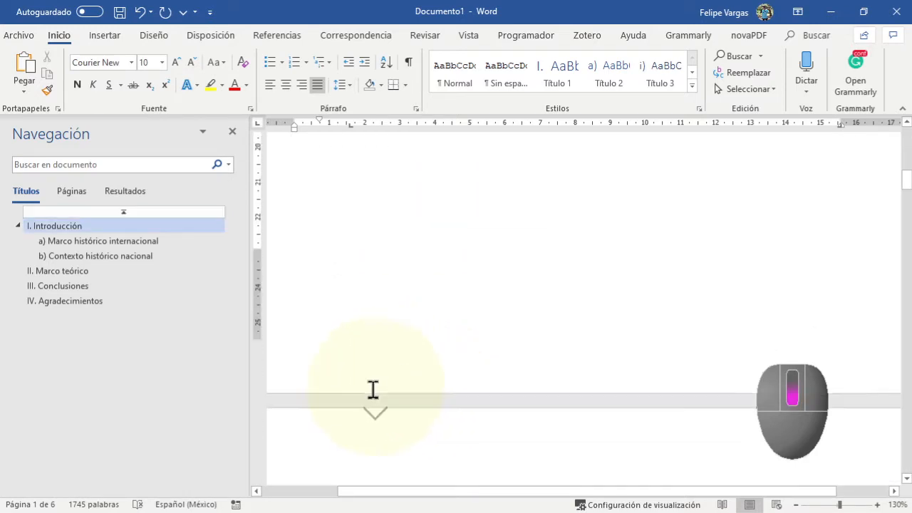
scroll(372, 389, down, 15)
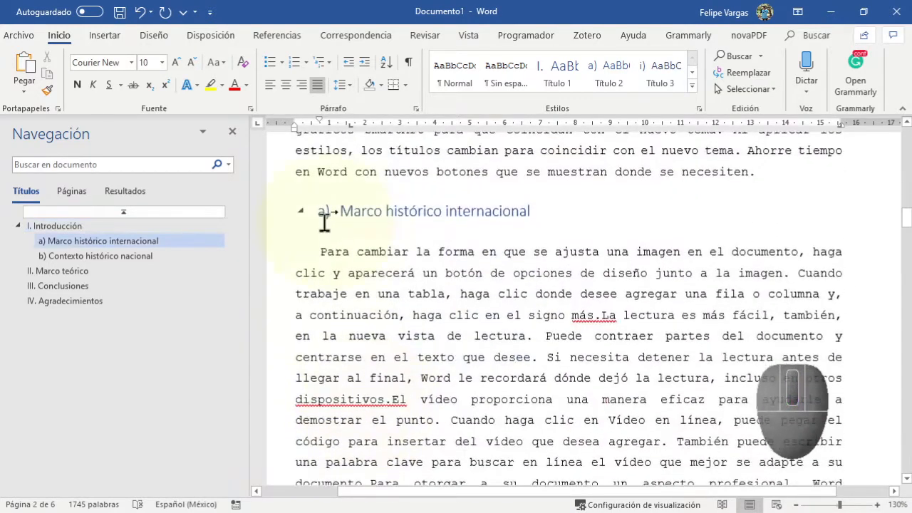
scroll(355, 337, up, 3)
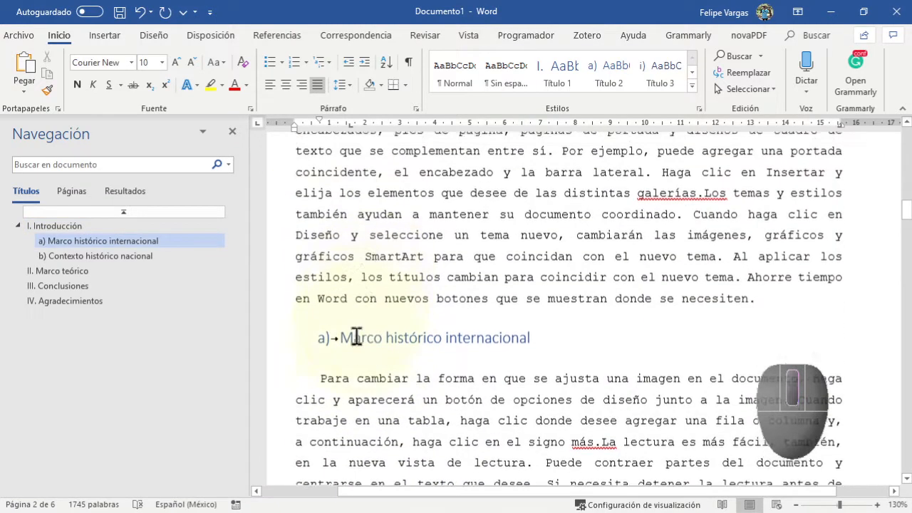
scroll(356, 337, up, 5)
scroll(356, 349, down, 6)
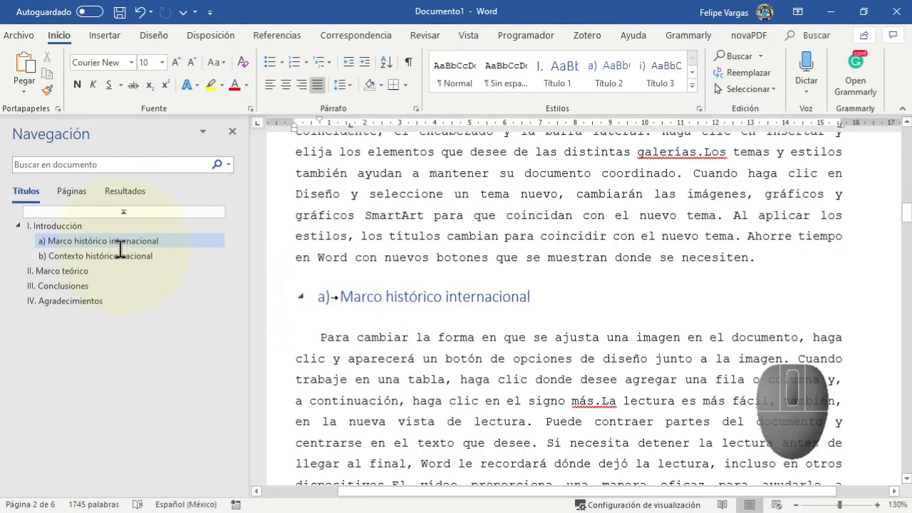
Start defining another multilevel list and try the number styles "1, 2, 3, ..." and "A, B, C, ..." for level 2.
click(331, 58)
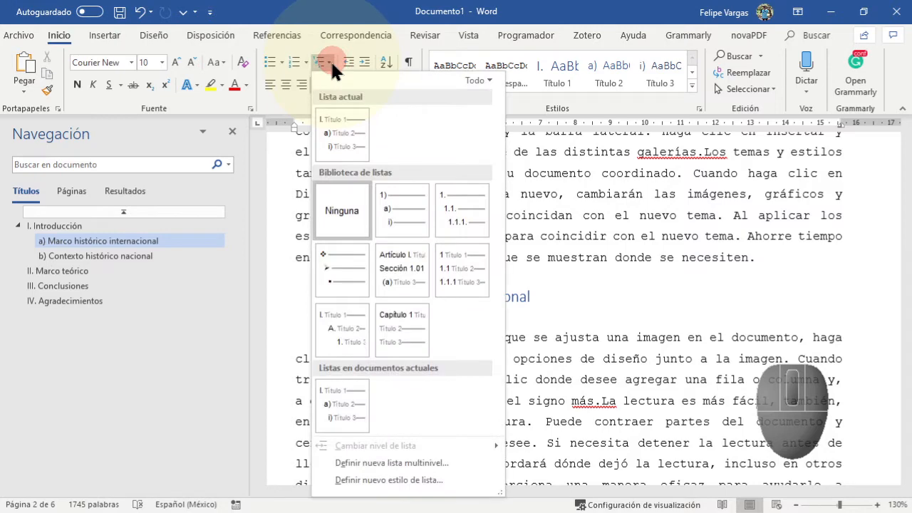
click(368, 457)
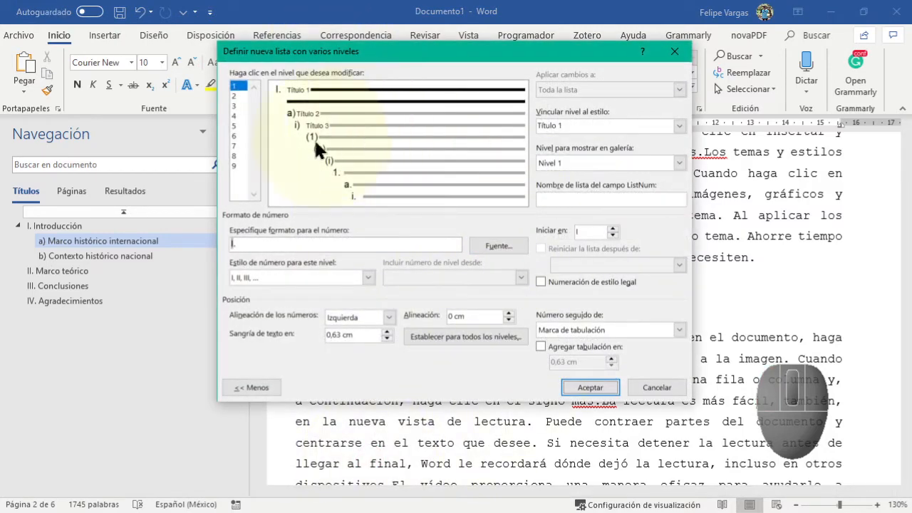
click(235, 95)
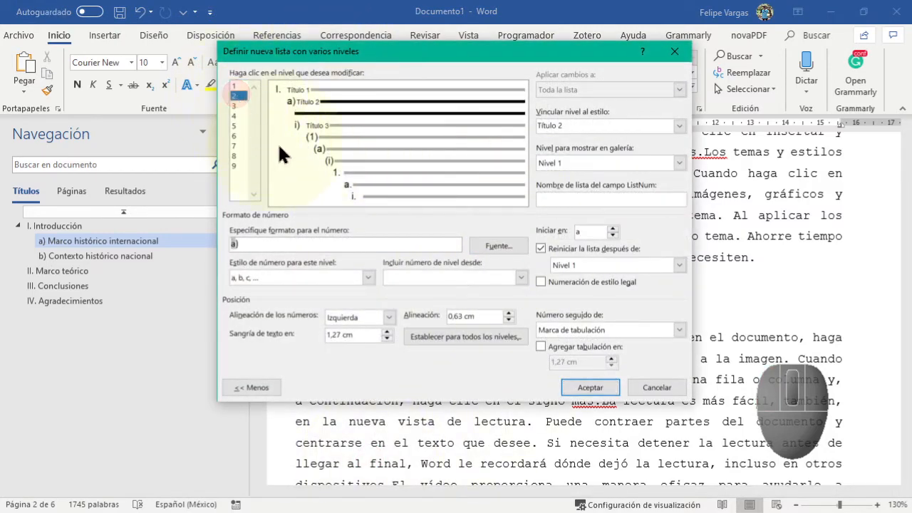
click(367, 278)
click(306, 292)
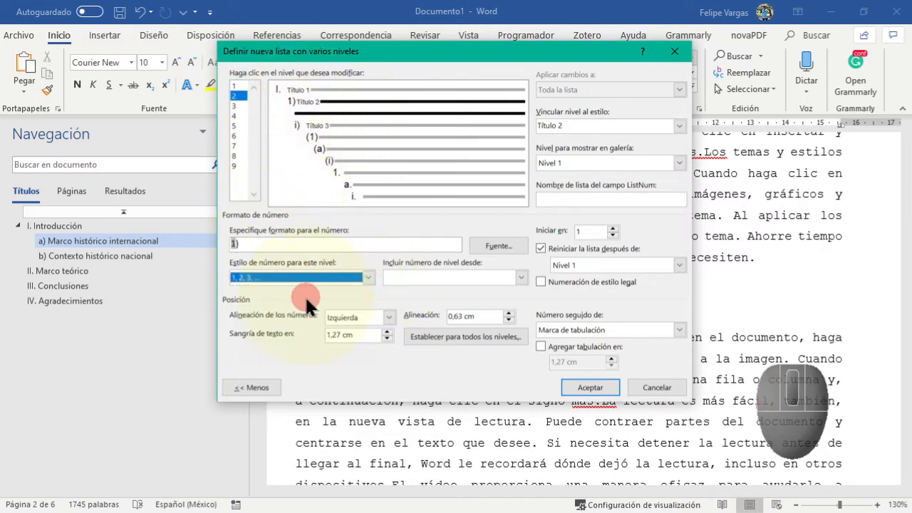
click(369, 275)
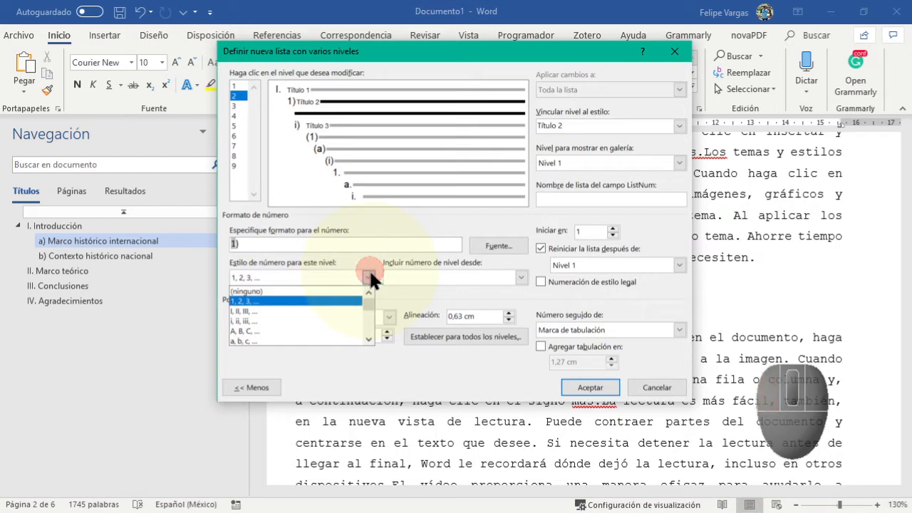
click(279, 330)
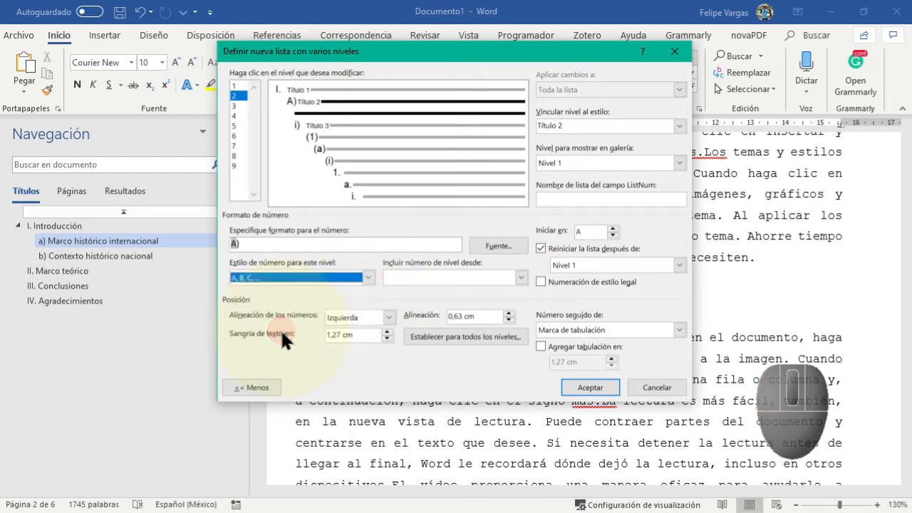
Clear level 2's number format and include the level number from Nivel 1, followed by a period.
click(299, 240)
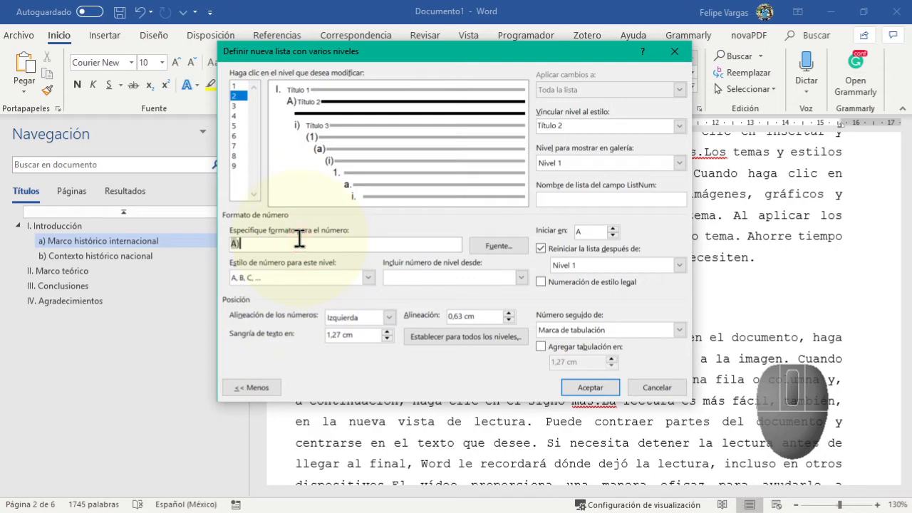
key(BackSpace)
key(BackSpace)
key(BackSpace)
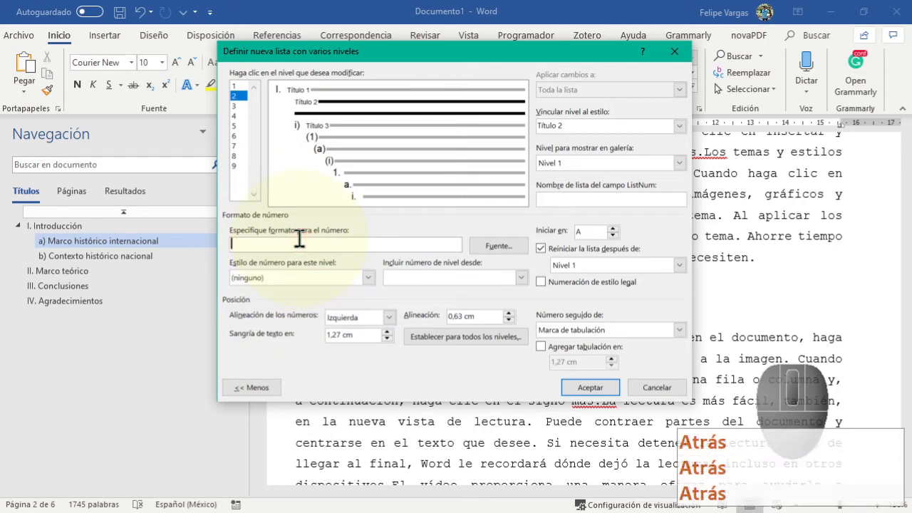
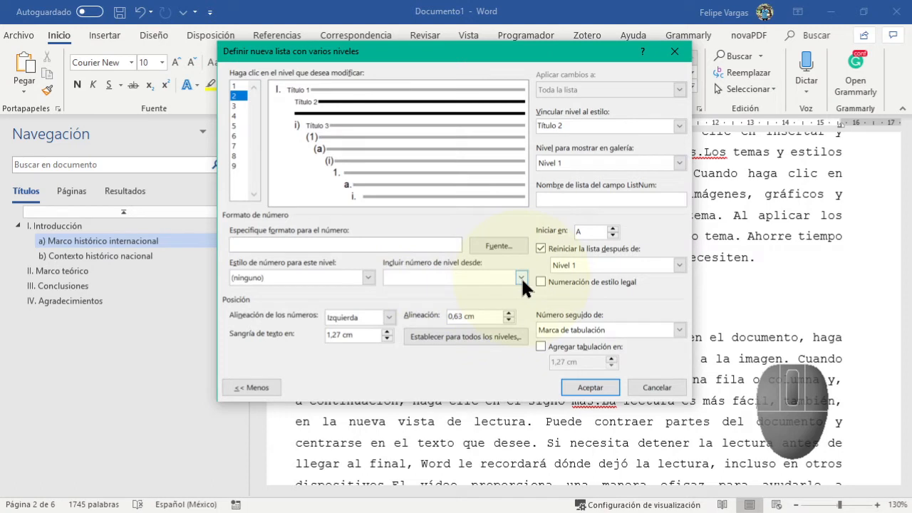
click(521, 276)
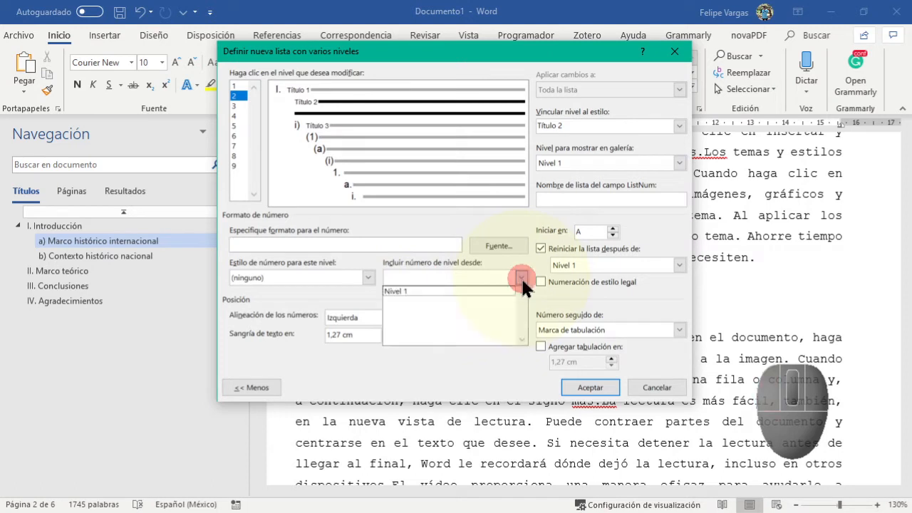
click(430, 291)
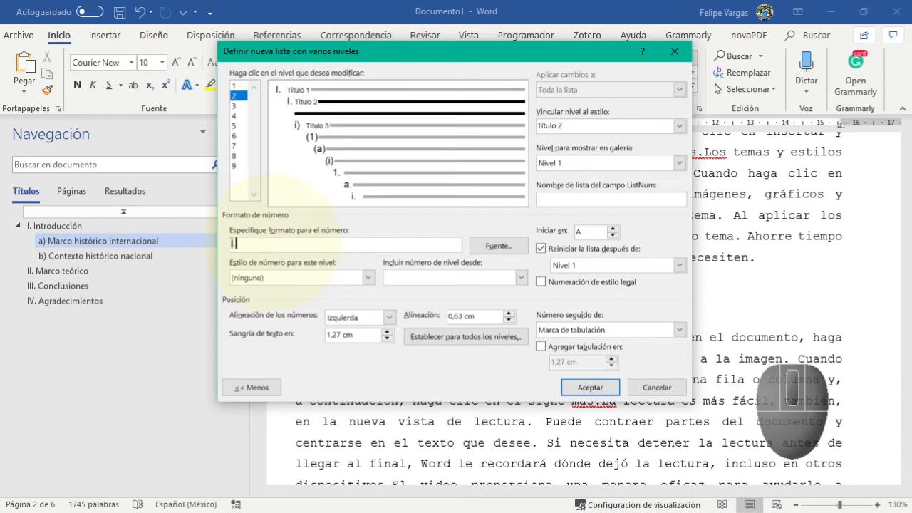
Add the number style "A, B, C, ..." and a closing period to form level 2's format "I.A.", and apply the list.
click(367, 278)
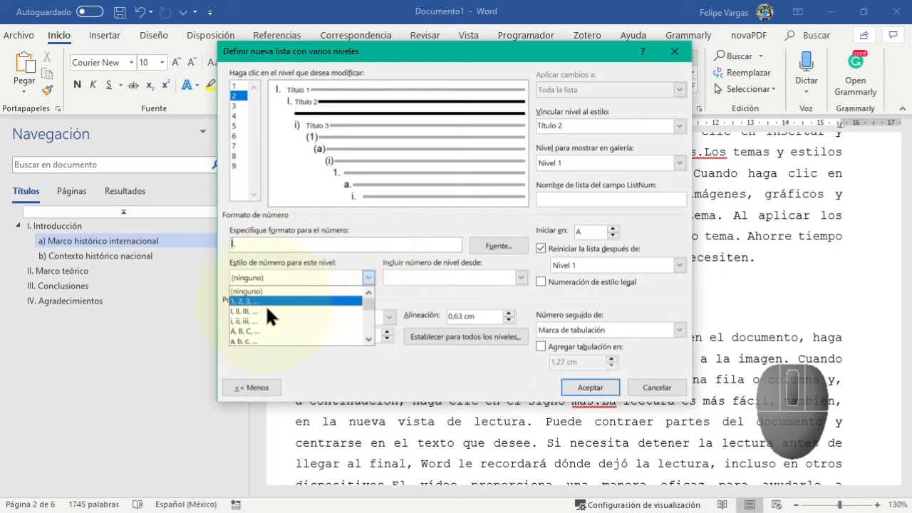
scroll(265, 332, down, 1)
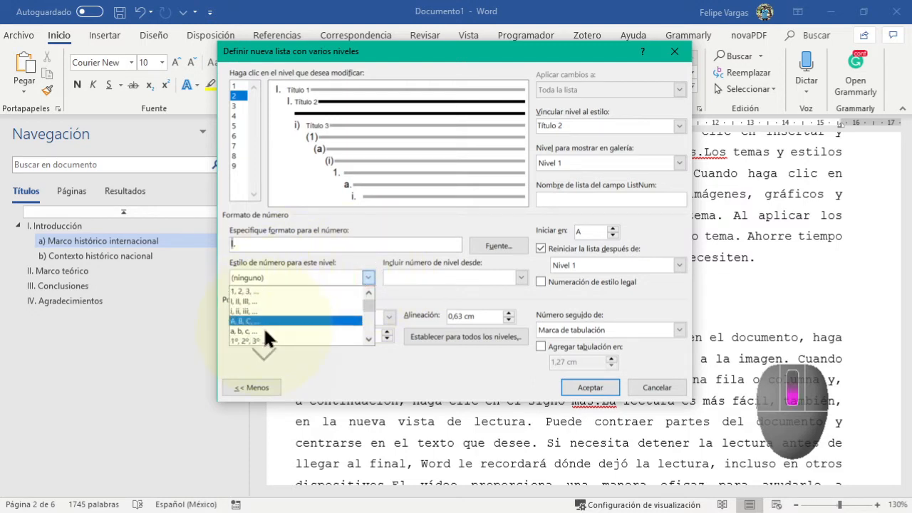
scroll(261, 322, down, 1)
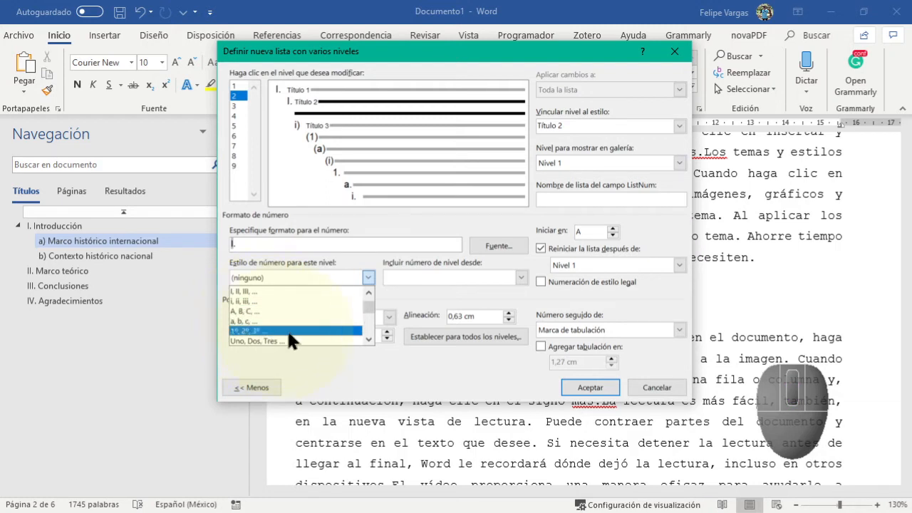
scroll(294, 333, down, 2)
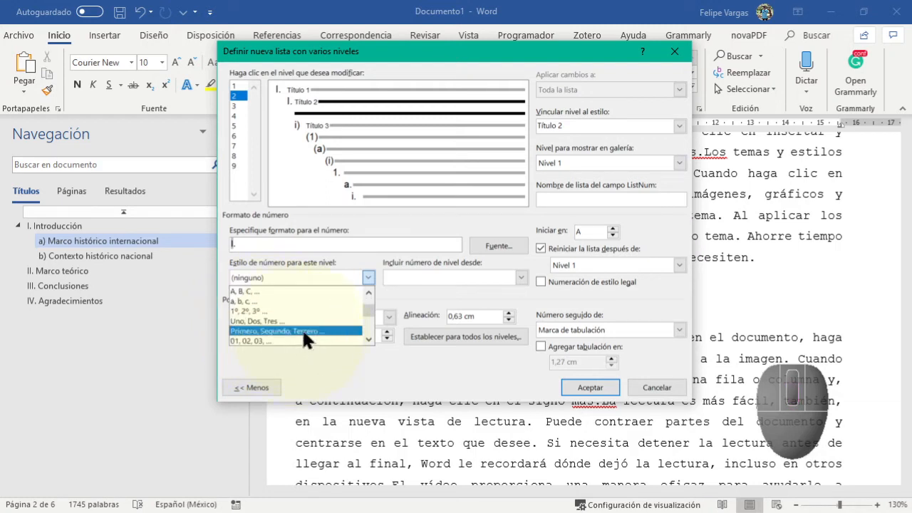
scroll(260, 303, up, 1)
scroll(277, 322, down, 4)
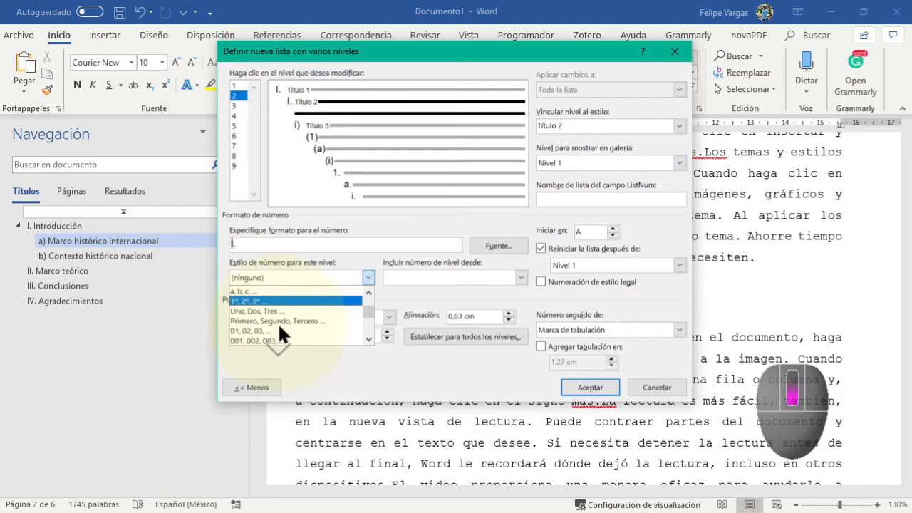
scroll(288, 332, up, 3)
scroll(278, 317, up, 2)
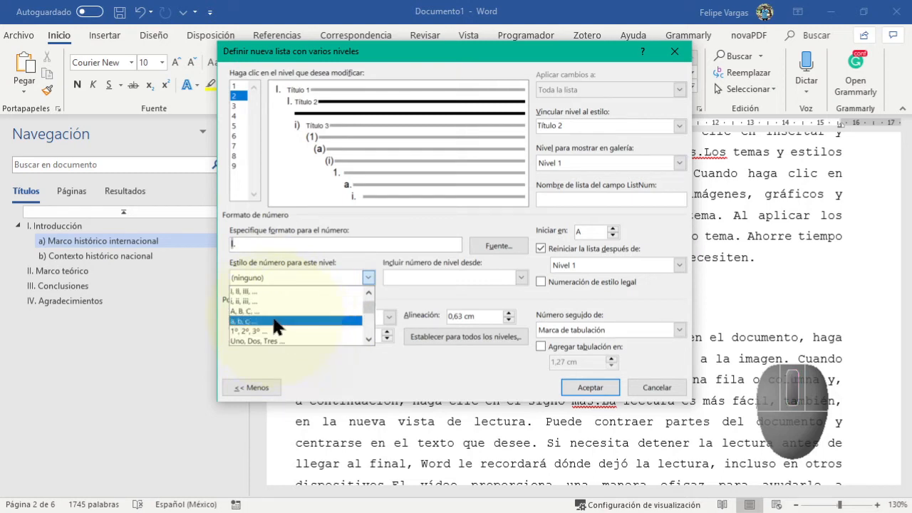
click(267, 309)
click(289, 242)
text(.)
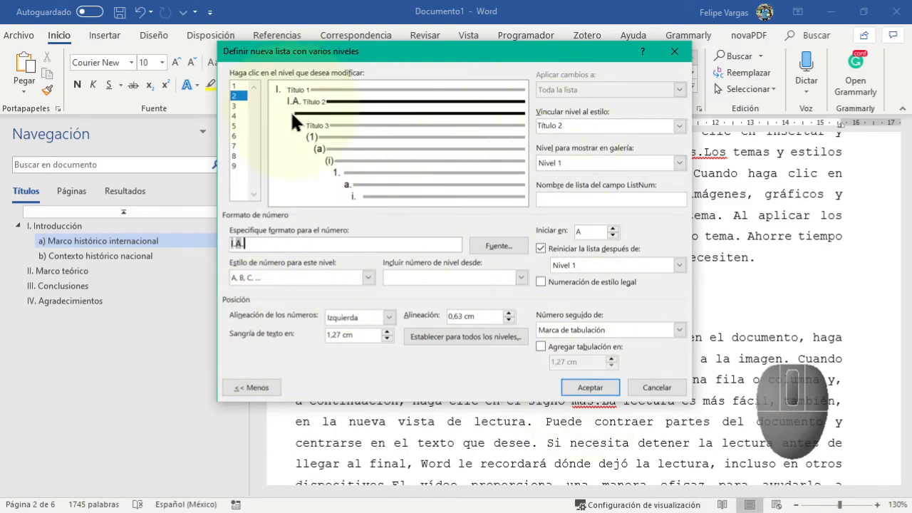
click(589, 387)
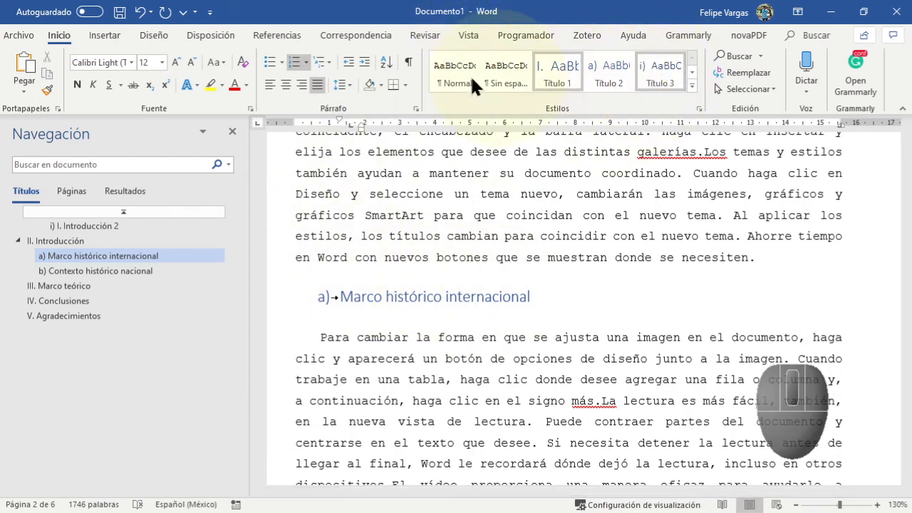
Define a new multilevel list from the Marco histórico internacional heading's number, with Nivel 2 shown in the gallery and level 2 linked to Título 2.
click(322, 296)
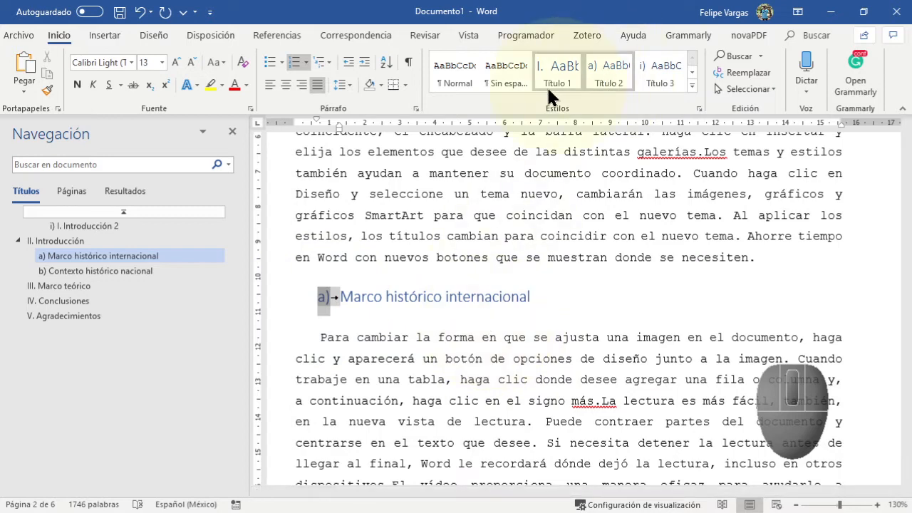
click(324, 61)
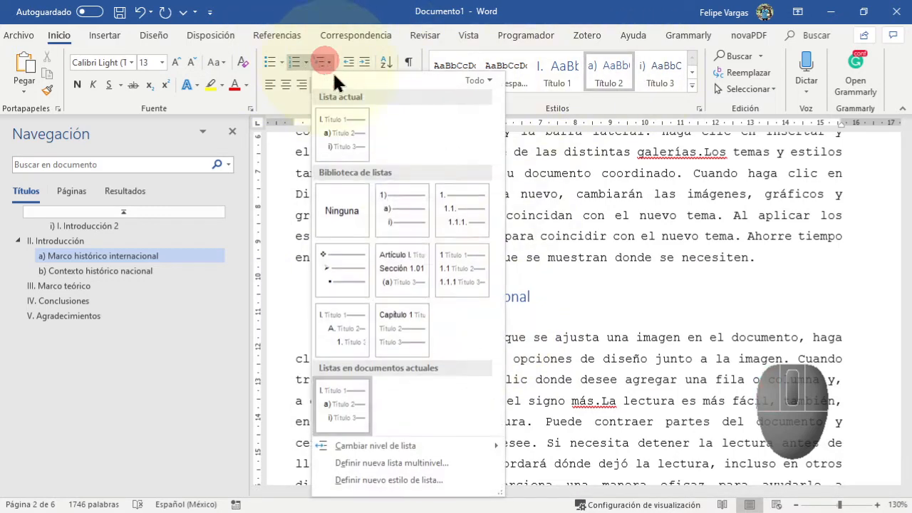
click(412, 462)
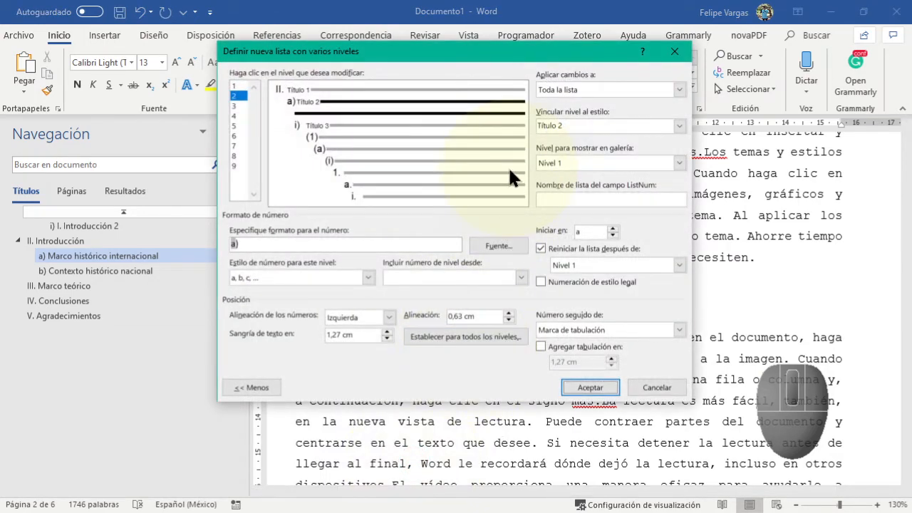
click(662, 161)
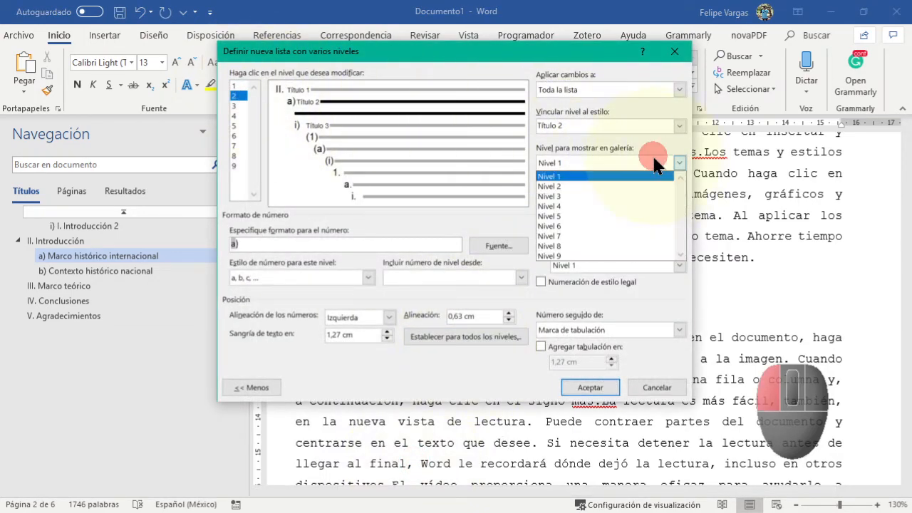
click(559, 186)
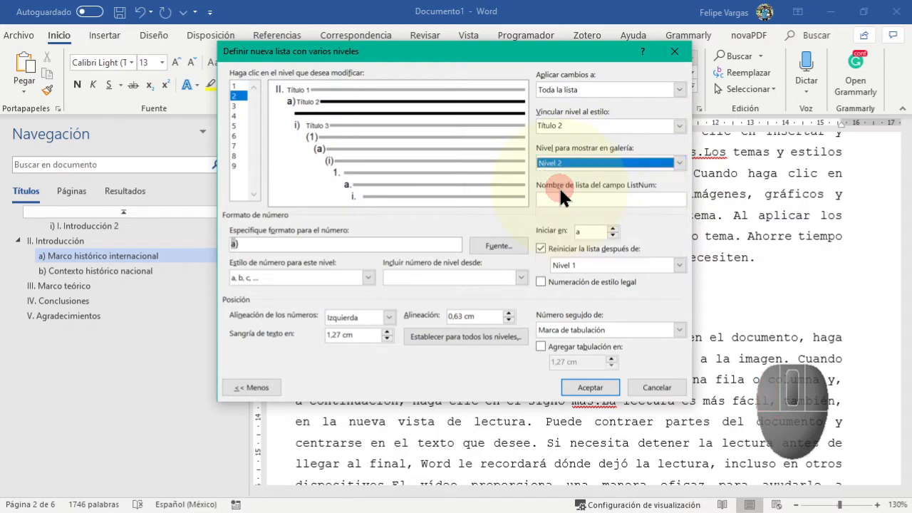
click(678, 125)
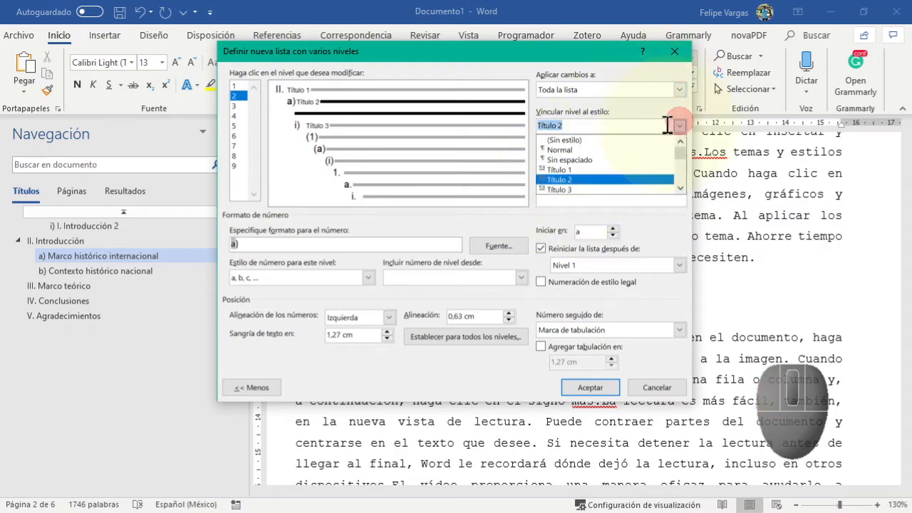
click(577, 181)
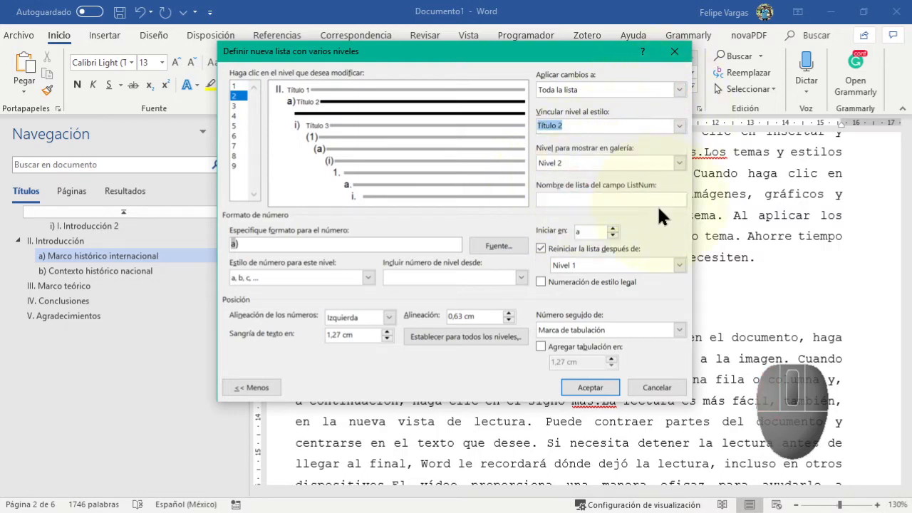
Include the level number from Nivel 1 before the letter in level 2's number format, and apply the list.
click(519, 277)
click(345, 296)
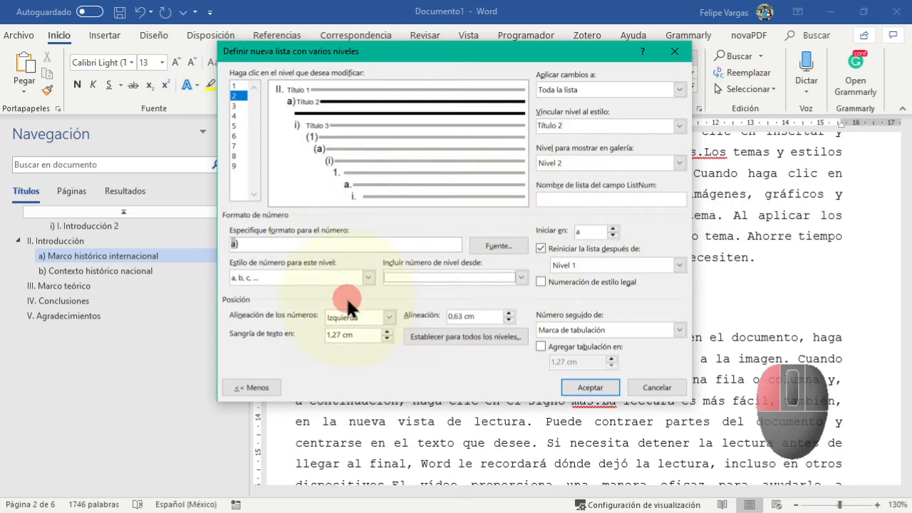
click(464, 278)
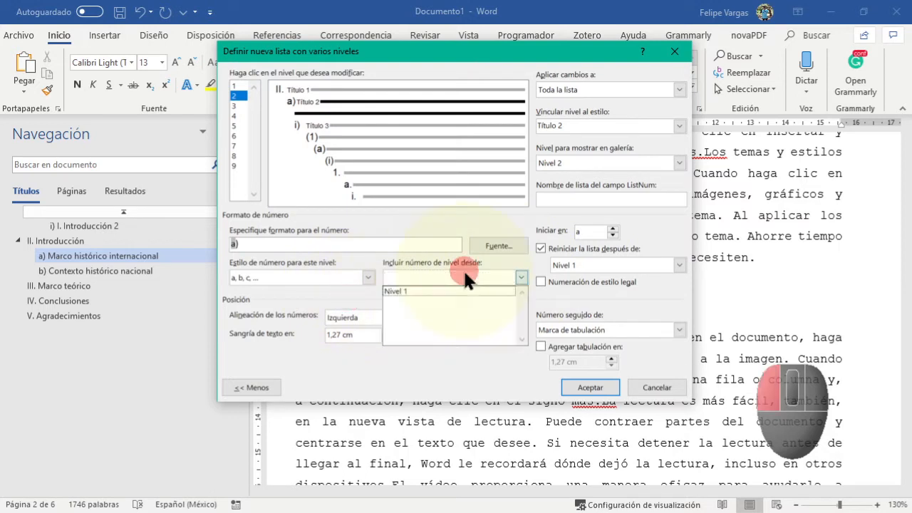
click(329, 285)
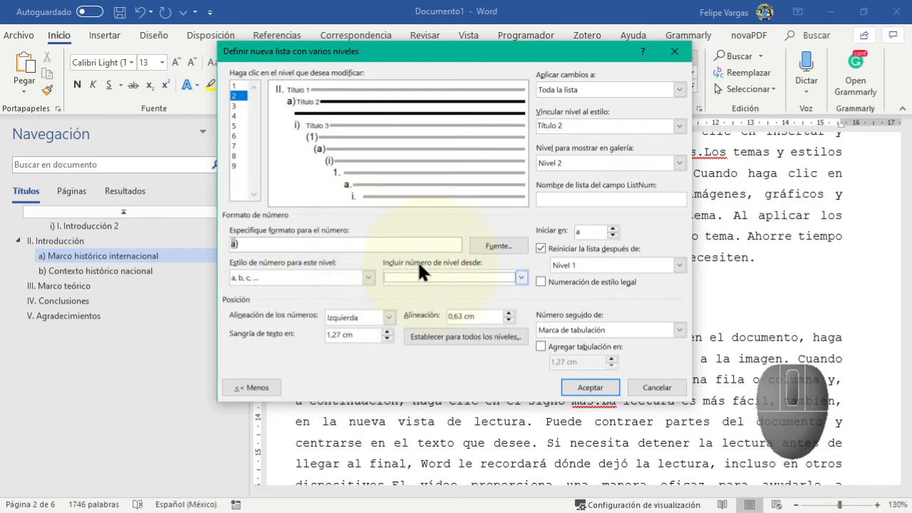
click(459, 275)
click(451, 289)
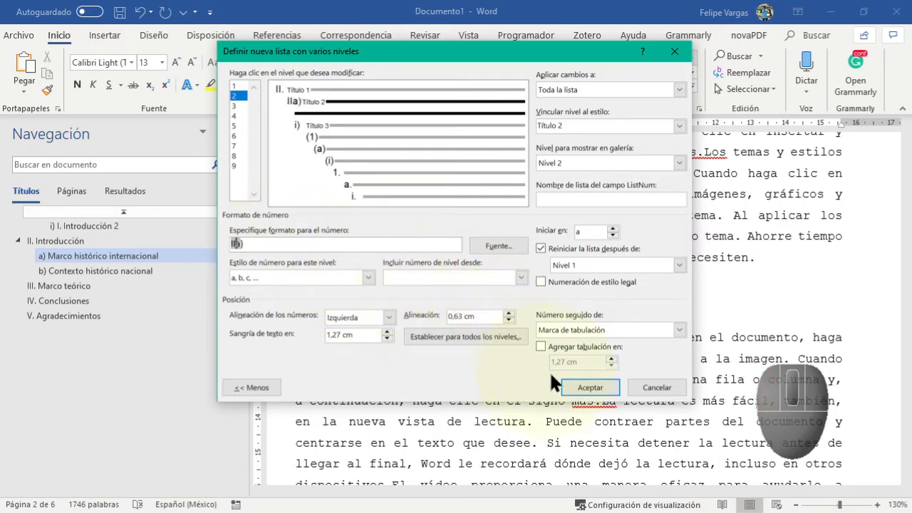
click(588, 386)
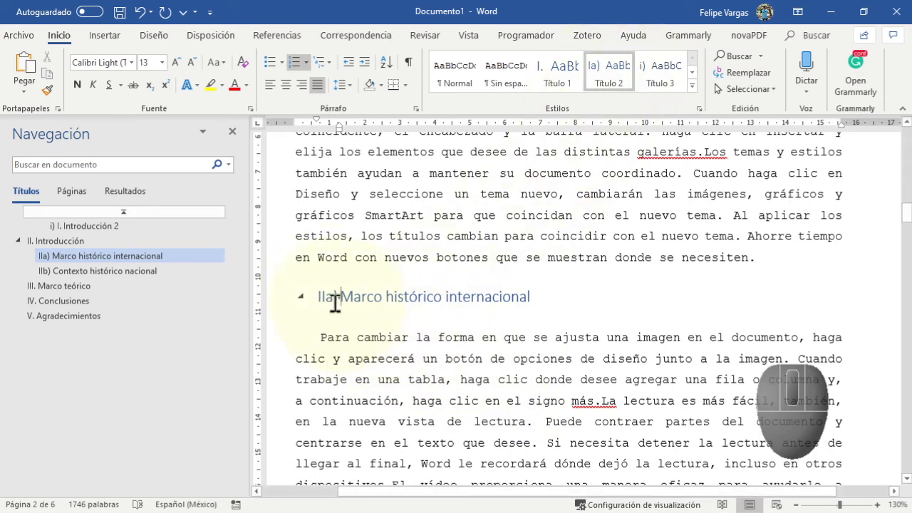
Start defining a new multilevel list from the Introducción heading, select level 2 and set its gallery level to Nivel 2.
click(111, 239)
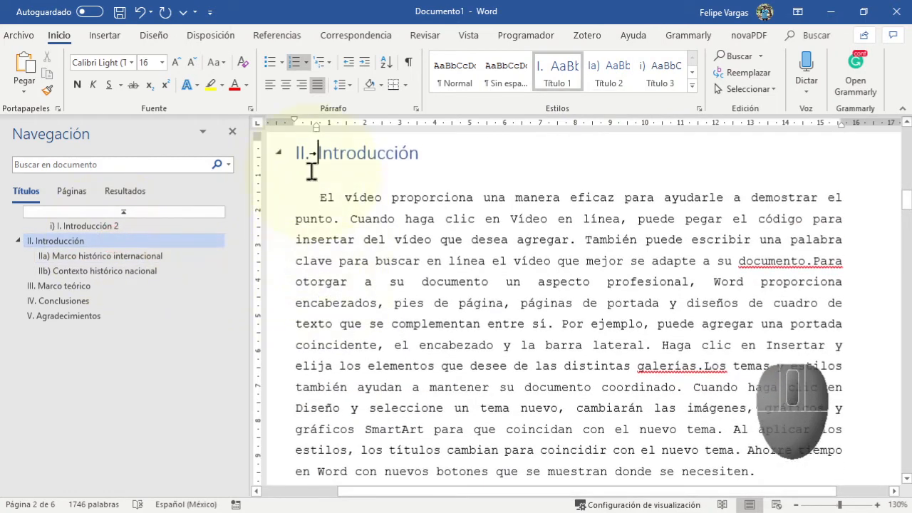
scroll(401, 350, down, 4)
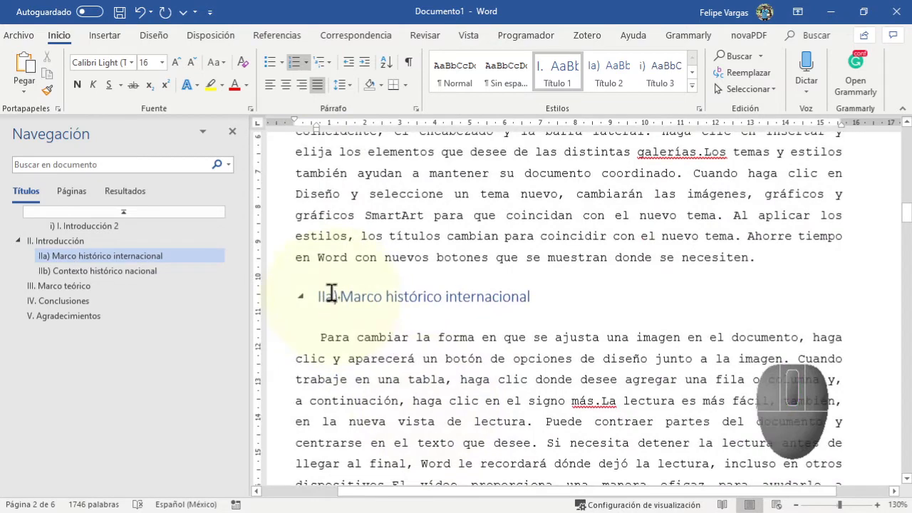
scroll(349, 320, down, 4)
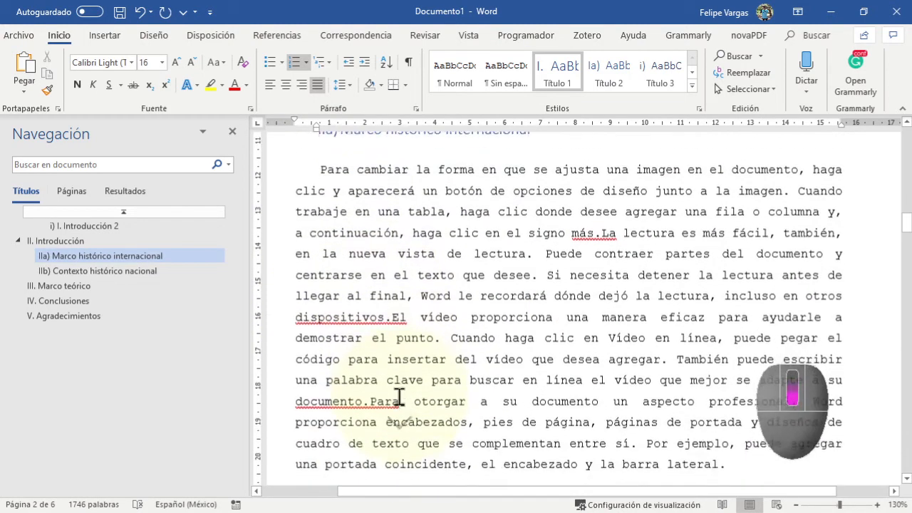
scroll(398, 428, up, 1)
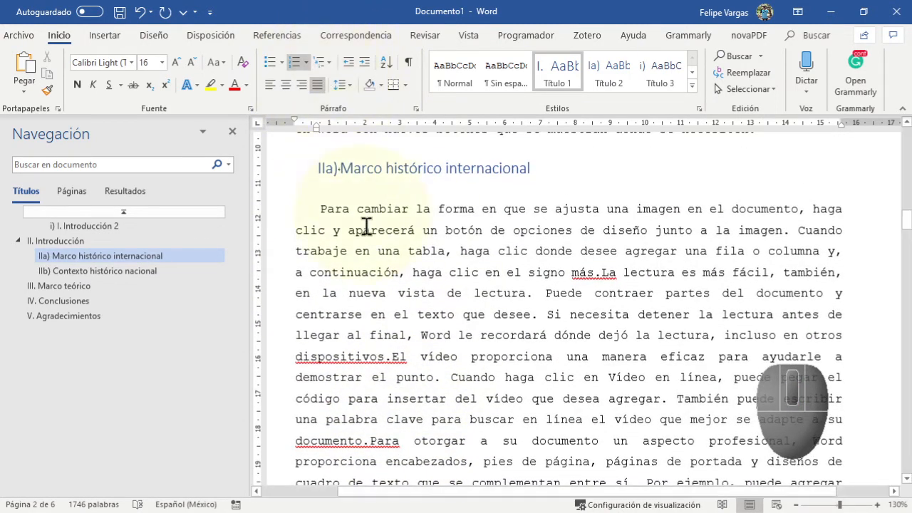
click(321, 61)
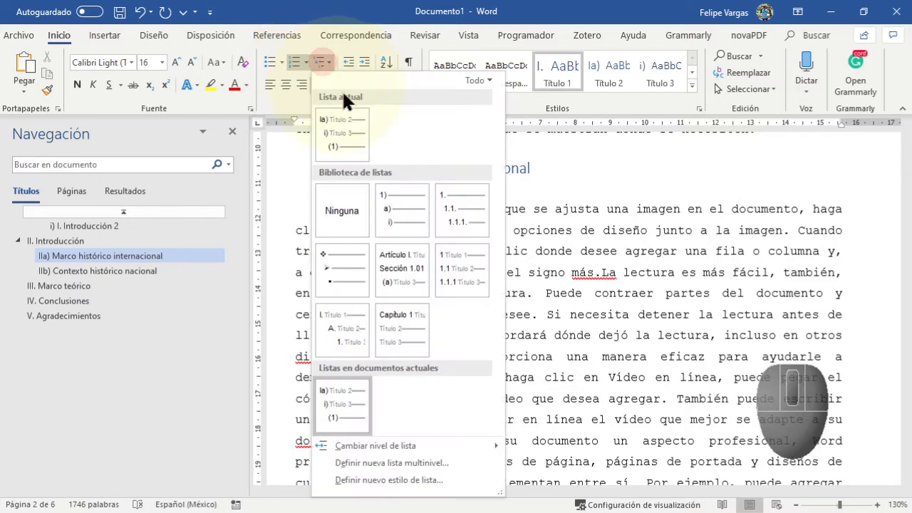
click(436, 462)
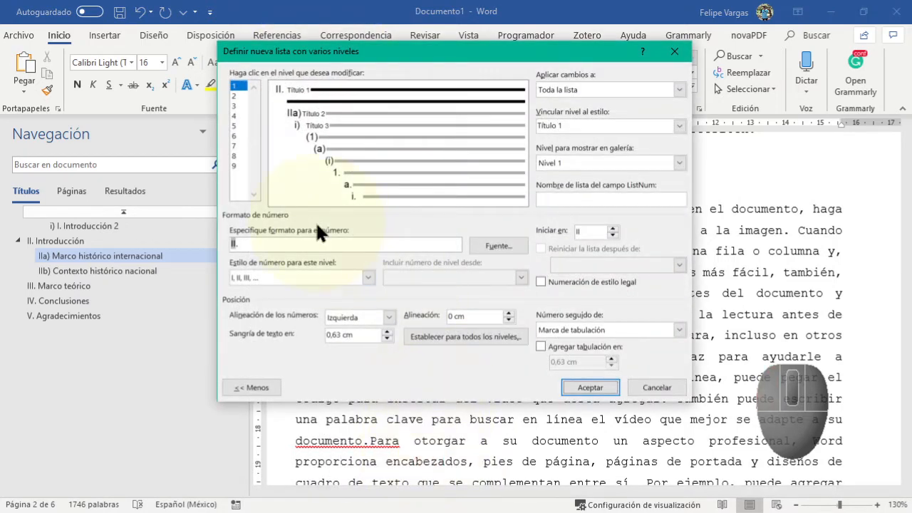
click(233, 95)
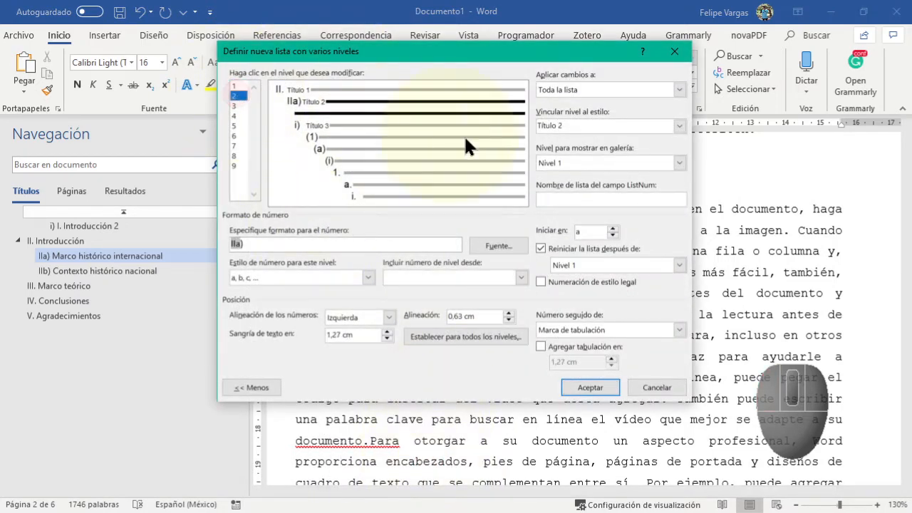
click(599, 160)
click(574, 184)
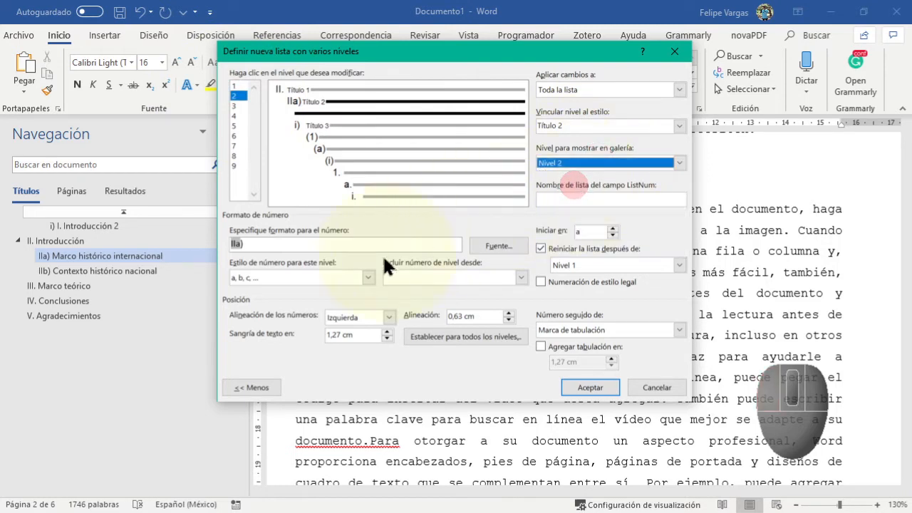
Set the level 2 number style to A, B, C, ... with the number format II.A. and apply the list definition.
click(310, 276)
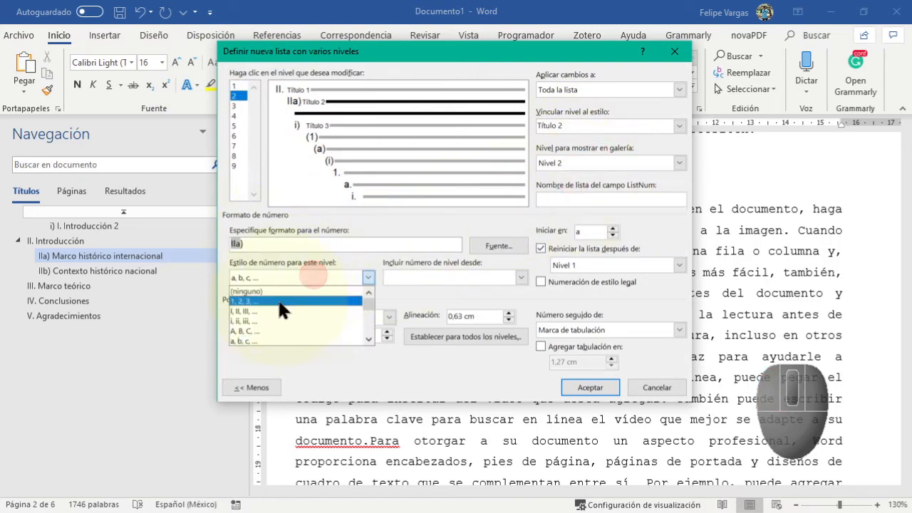
click(262, 321)
click(237, 244)
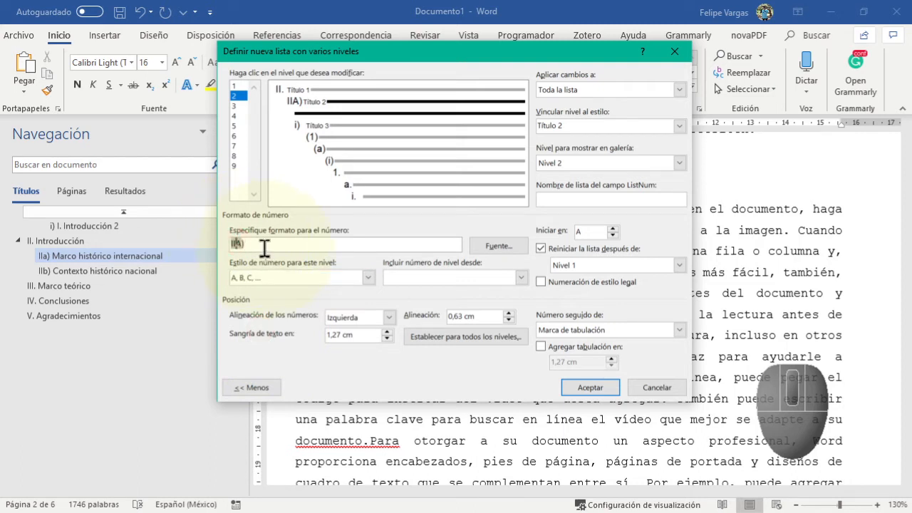
text(.)
key(End)
key(BackSpace)
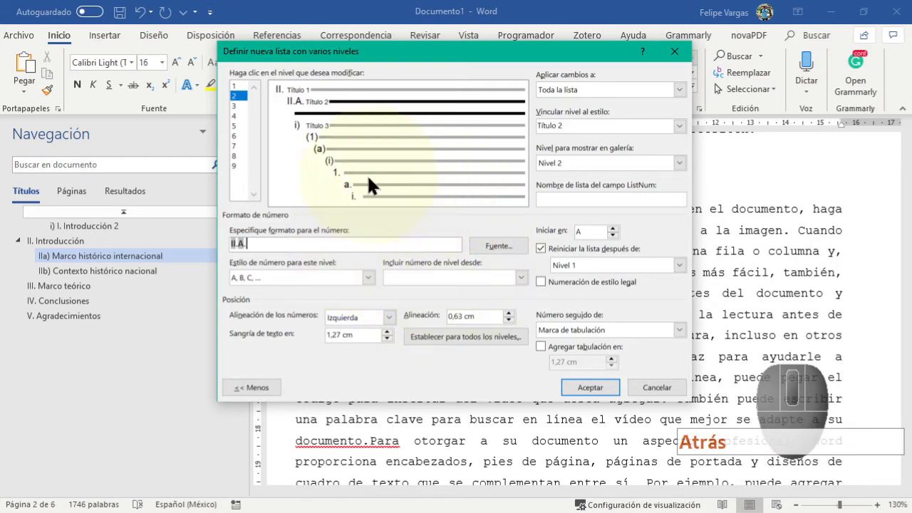
click(595, 388)
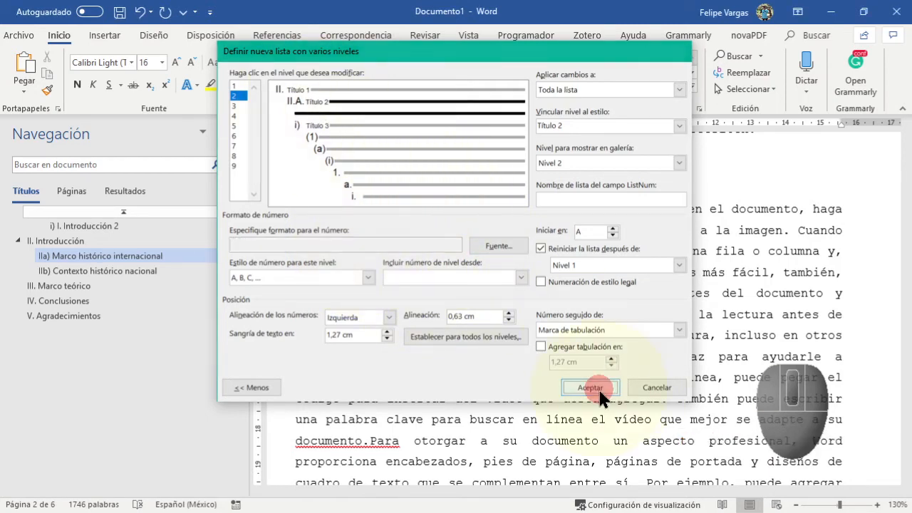
Examine how the headings are numbered throughout the document, including the Introducción entry in the table of contents.
scroll(354, 276, up, 1)
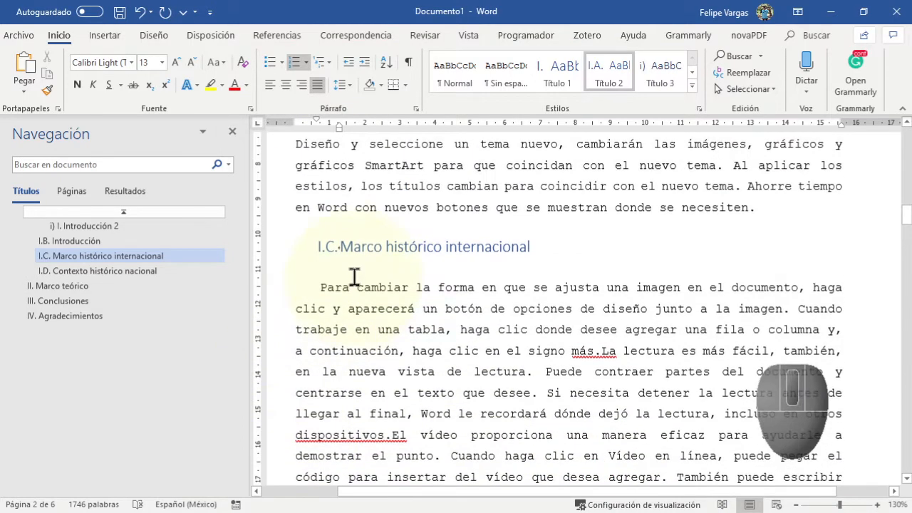
scroll(304, 255, up, 4)
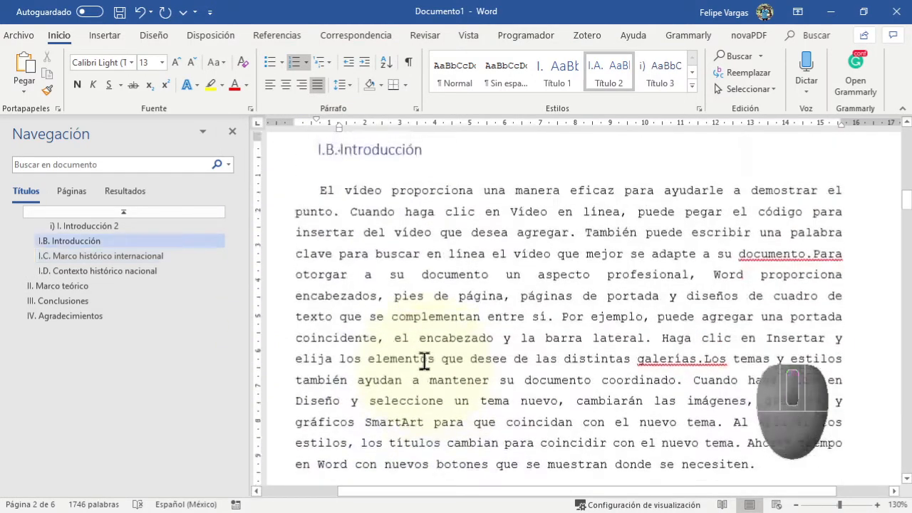
scroll(423, 360, up, 2)
scroll(425, 366, down, 8)
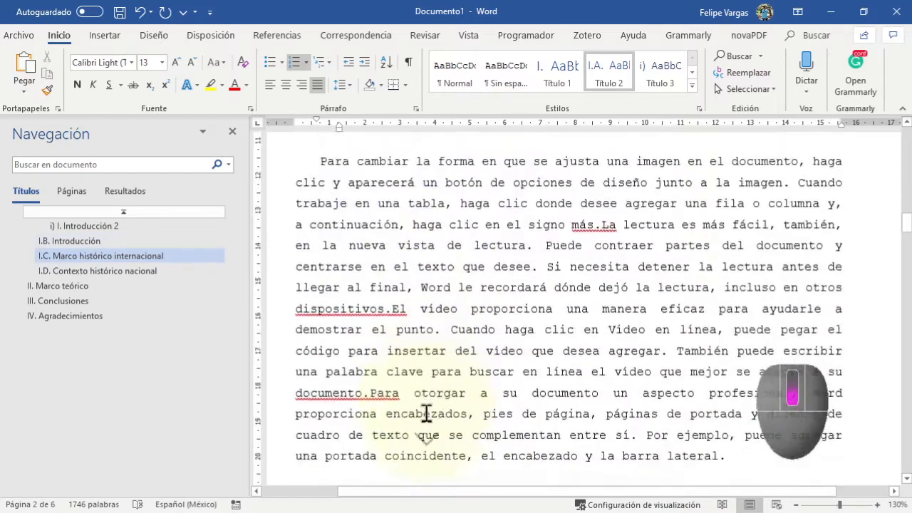
scroll(425, 413, down, 12)
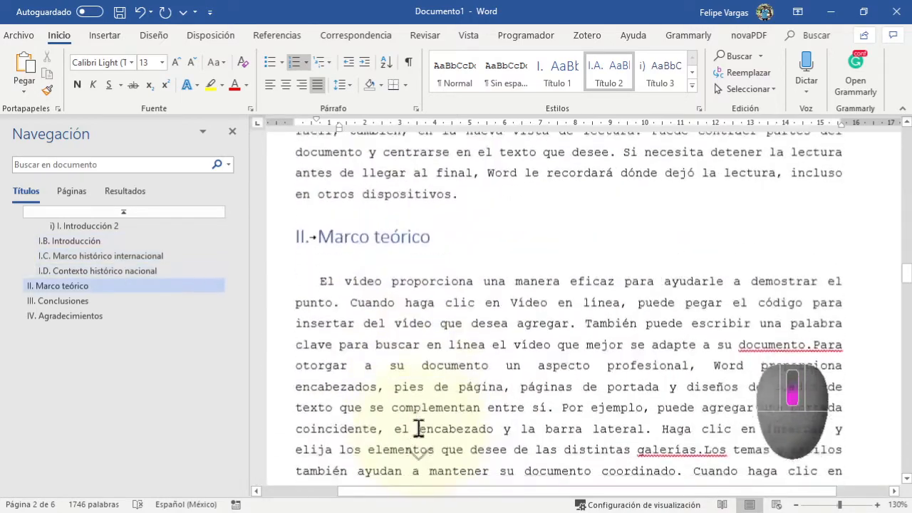
scroll(418, 428, down, 1)
scroll(508, 370, up, 9)
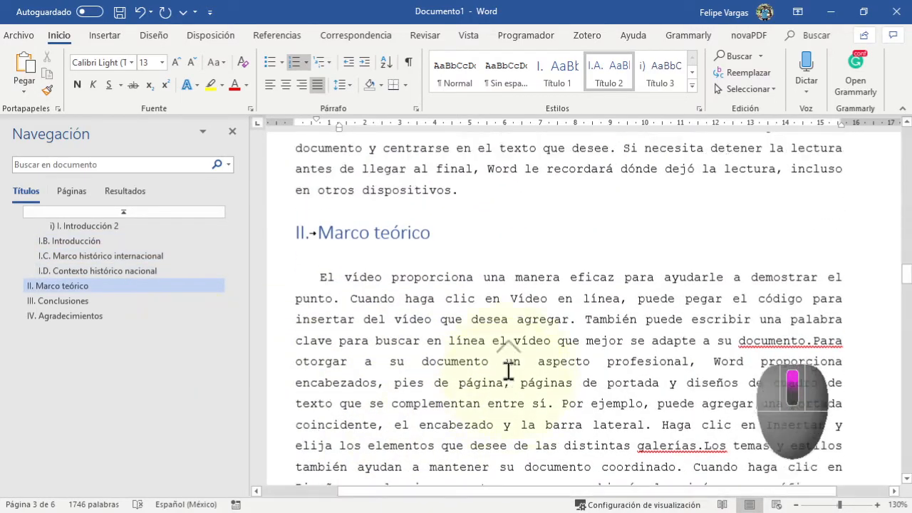
scroll(508, 371, up, 3)
click(110, 223)
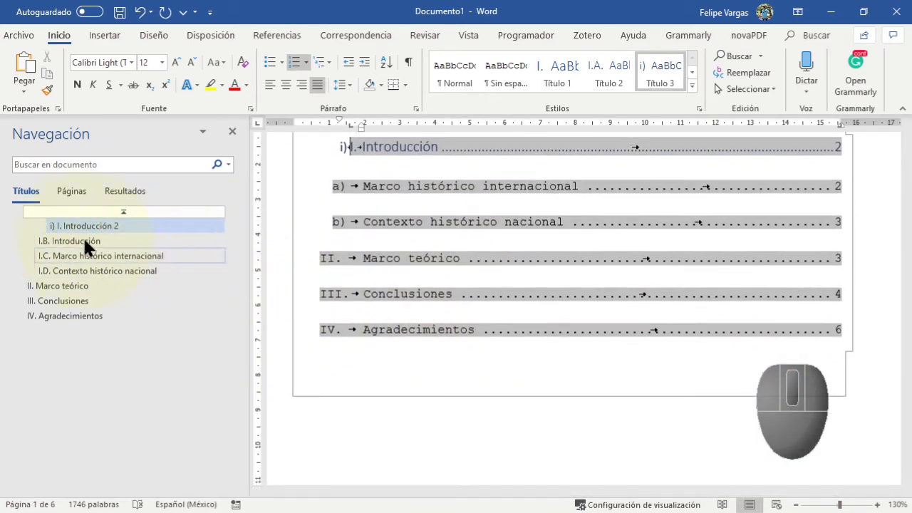
click(83, 225)
scroll(472, 404, down, 2)
scroll(446, 326, up, 2)
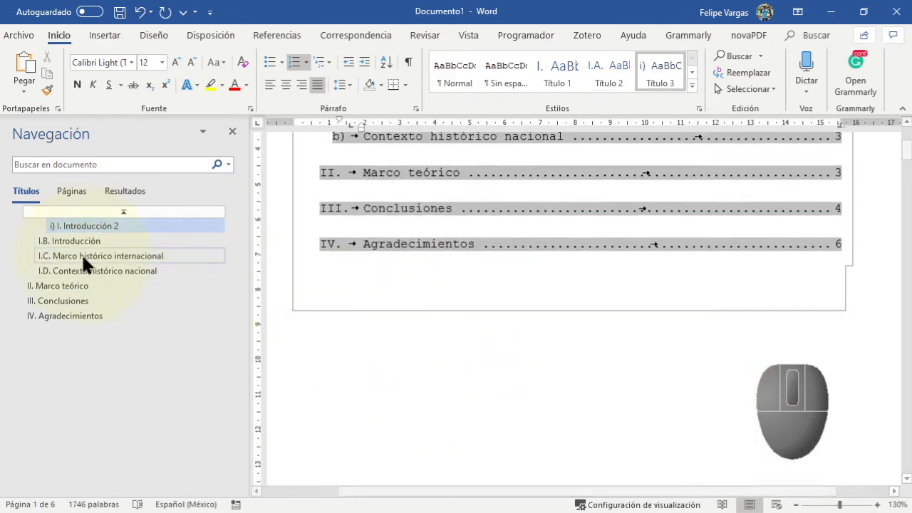
Apply the Título 1 style to the Introducción heading at the start of the body text.
click(85, 255)
scroll(437, 386, up, 3)
scroll(437, 387, up, 6)
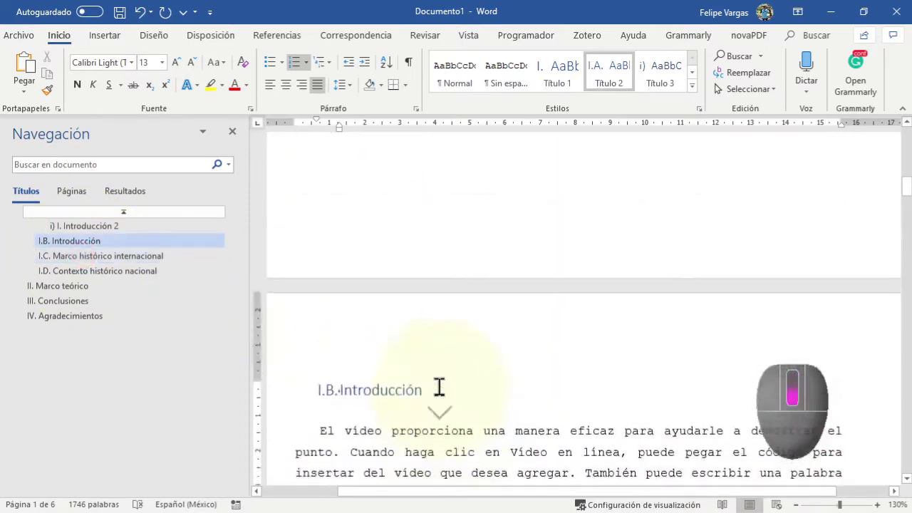
scroll(296, 269, down, 1)
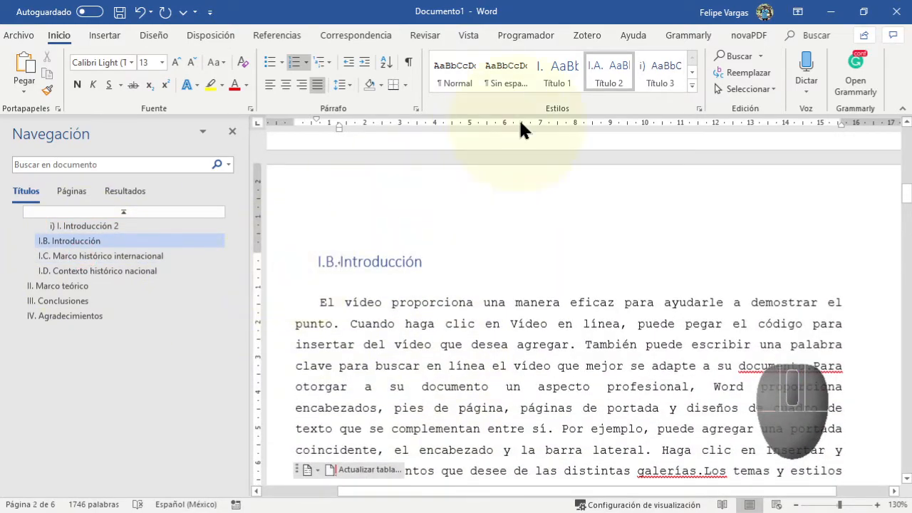
click(558, 68)
Add a new paragraph reading "Recomendaciones" in the Conclusiones section, after the page 5 paragraph ending "donde se necesiten.".
scroll(406, 335, down, 5)
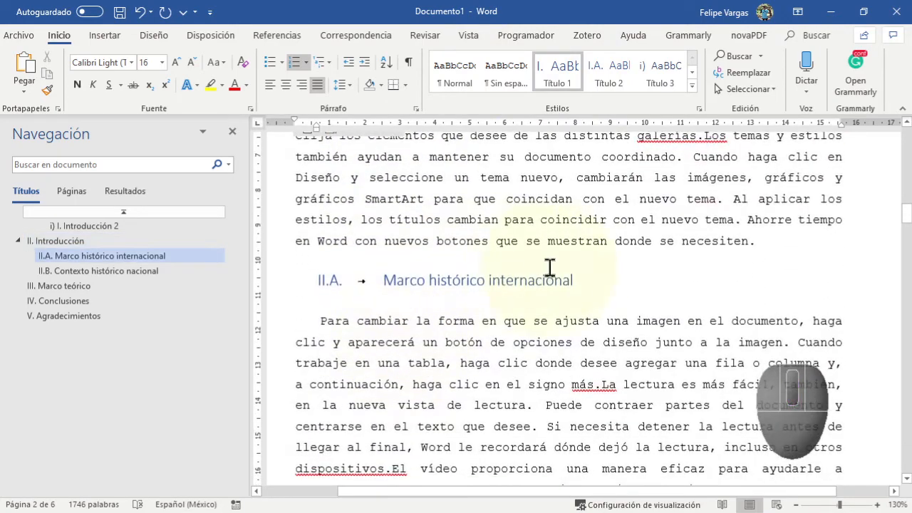
scroll(525, 307, down, 6)
scroll(485, 433, down, 12)
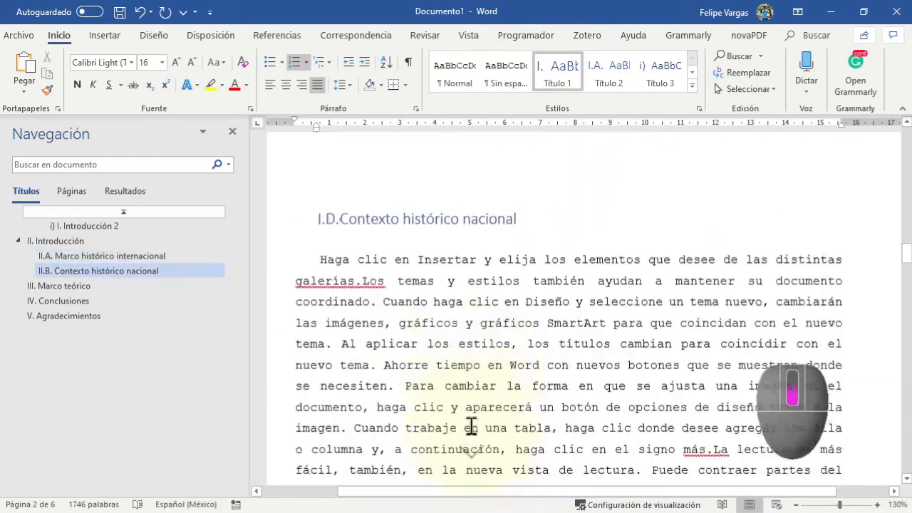
scroll(523, 439, down, 10)
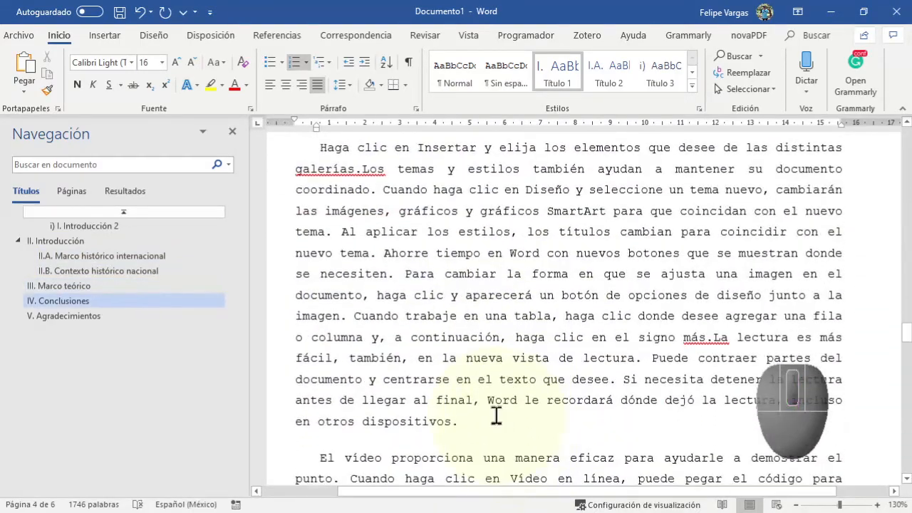
scroll(496, 417, down, 10)
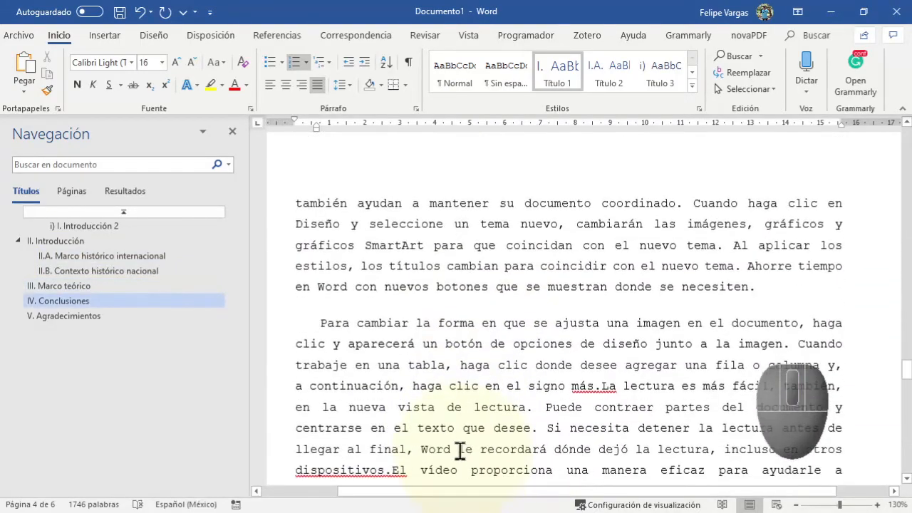
click(803, 296)
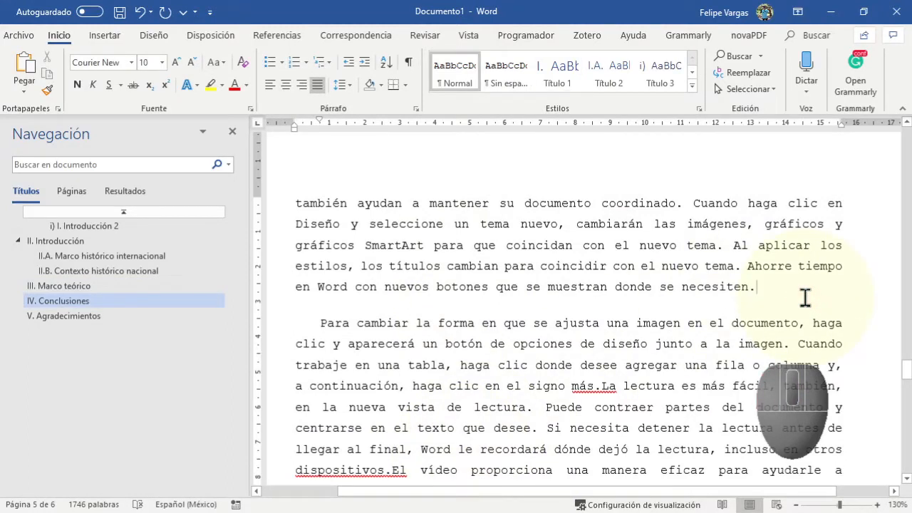
key(Return)
text(Recome)
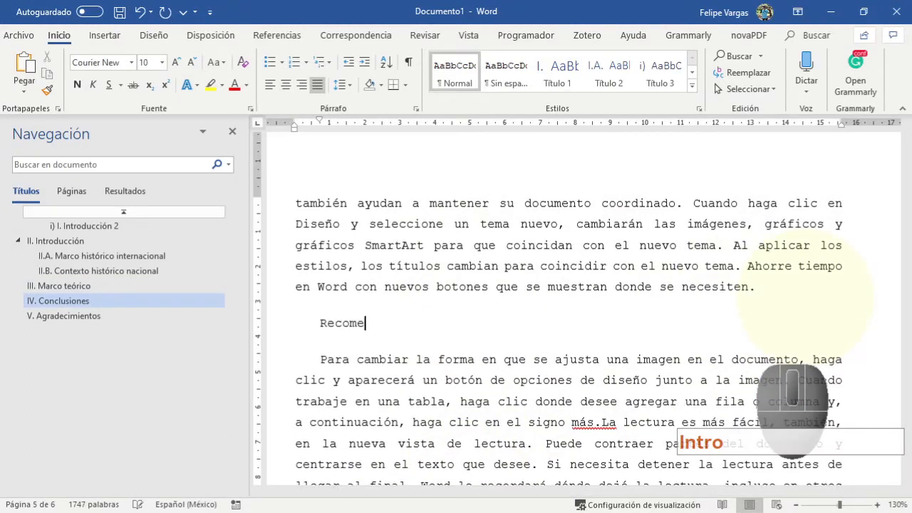
key(BackSpace)
key(BackSpace)
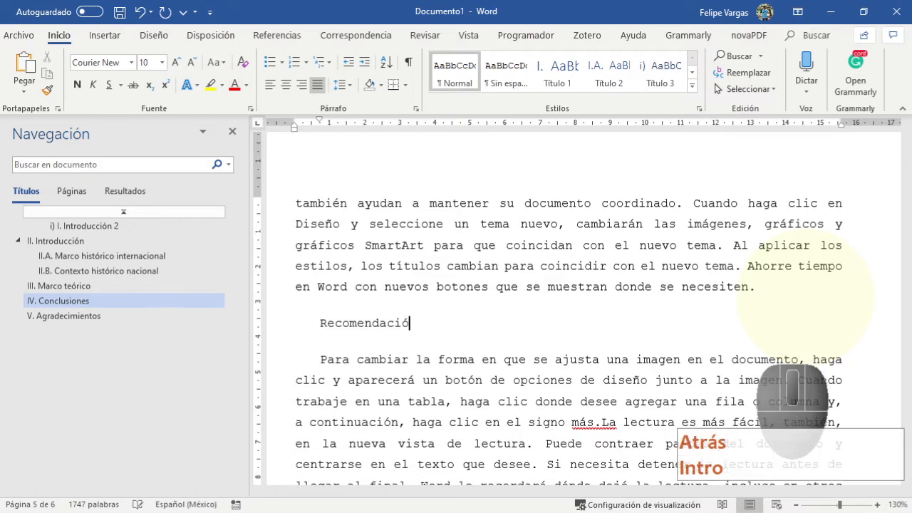
text(ones)
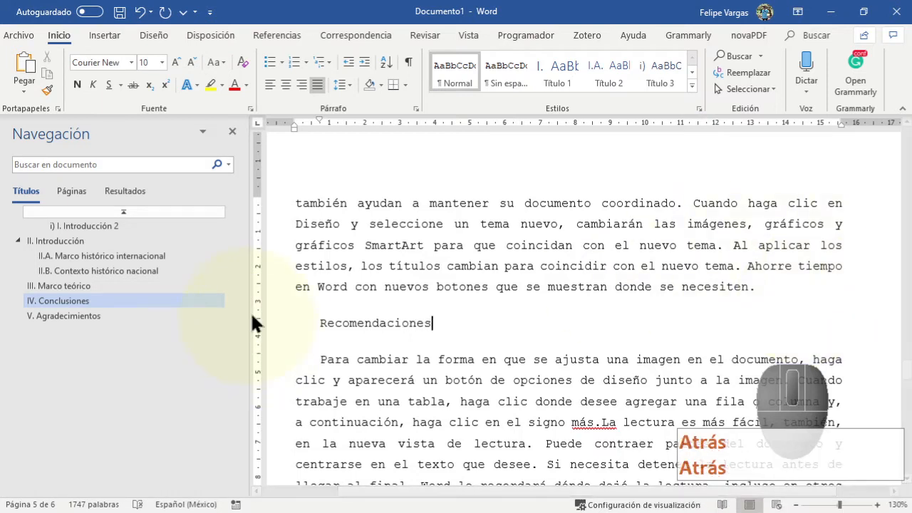
click(255, 312)
click(552, 72)
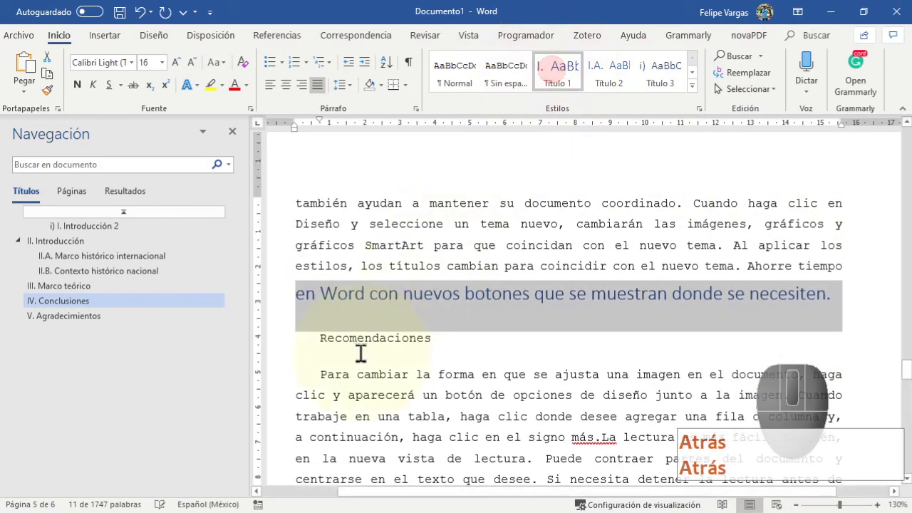
click(445, 72)
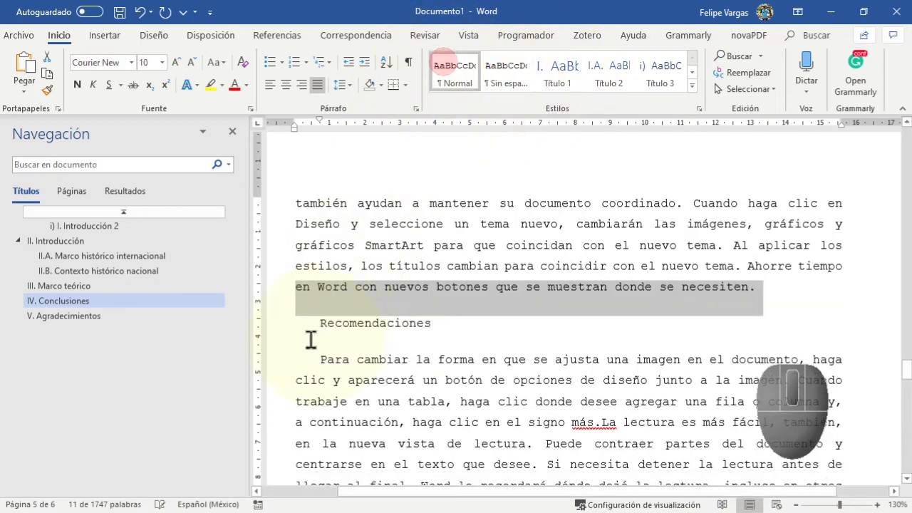
Format the Recomendaciones paragraph as a Título 1 heading and change it to Título 2 under Conclusiones.
click(291, 326)
click(561, 72)
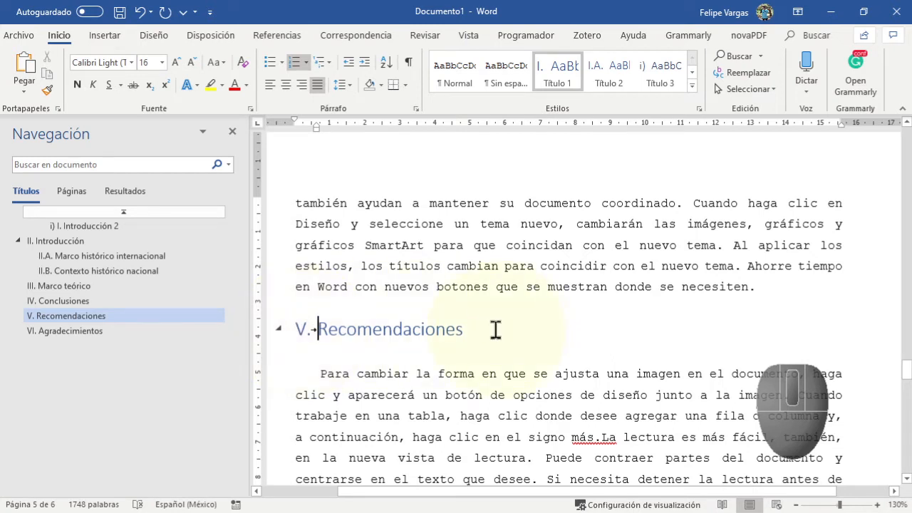
click(615, 68)
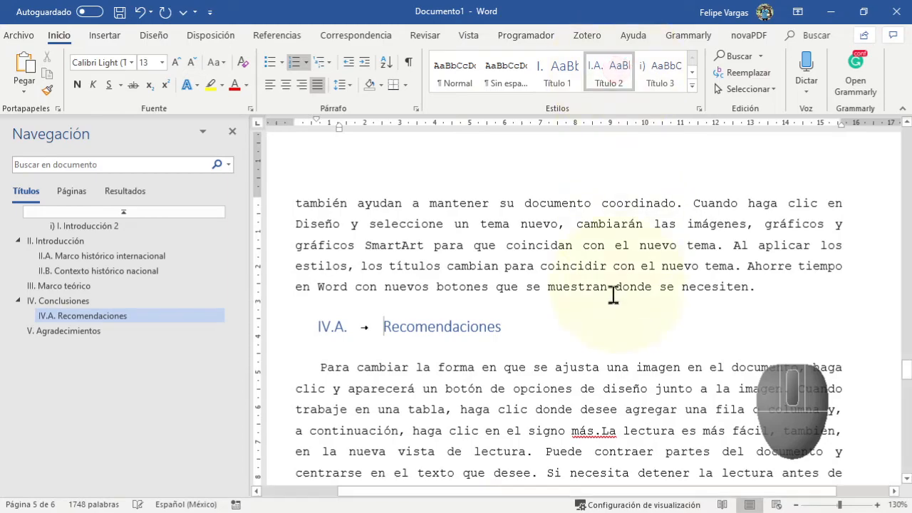
scroll(468, 436, up, 12)
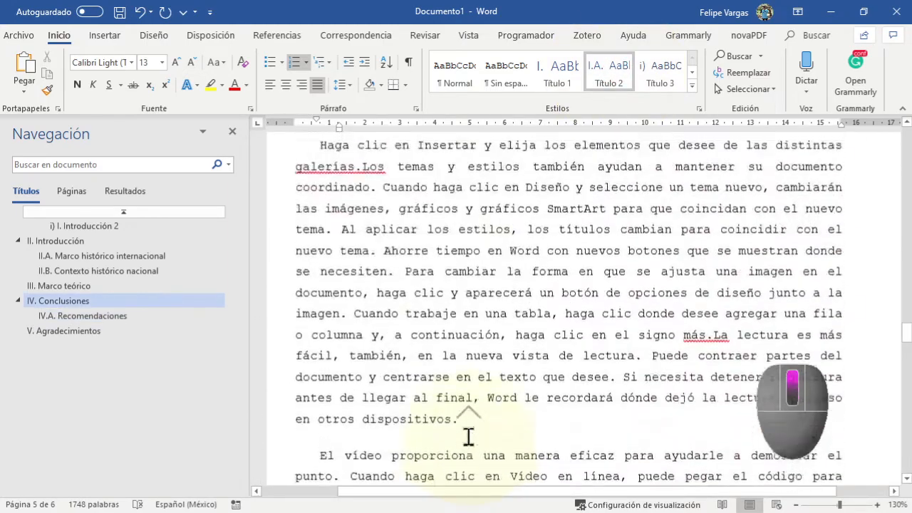
scroll(469, 435, up, 15)
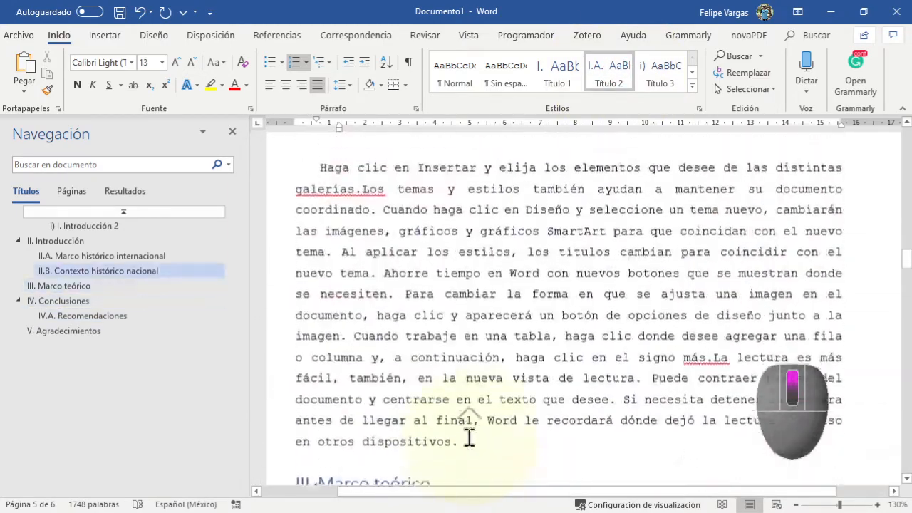
Examine the heading numbering in the body text and in the table of contents, including the extra Introducción entry.
scroll(469, 436, up, 15)
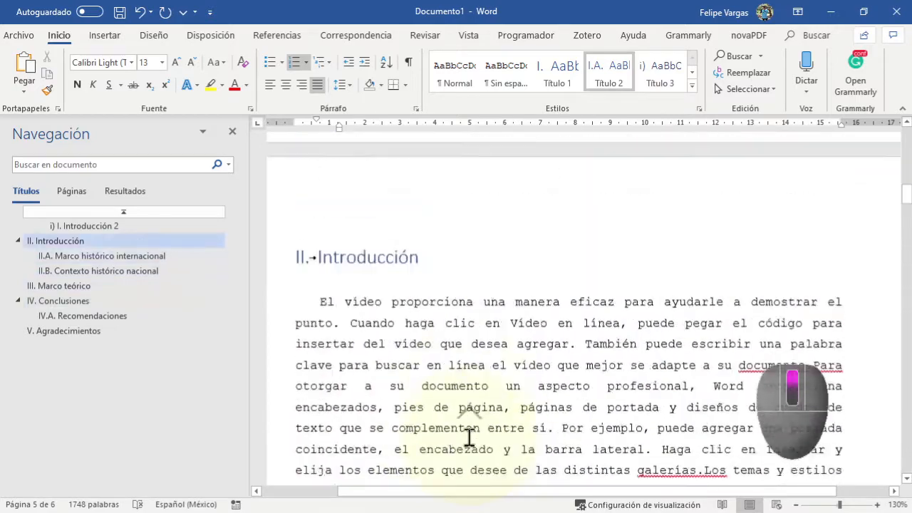
scroll(469, 436, down, 10)
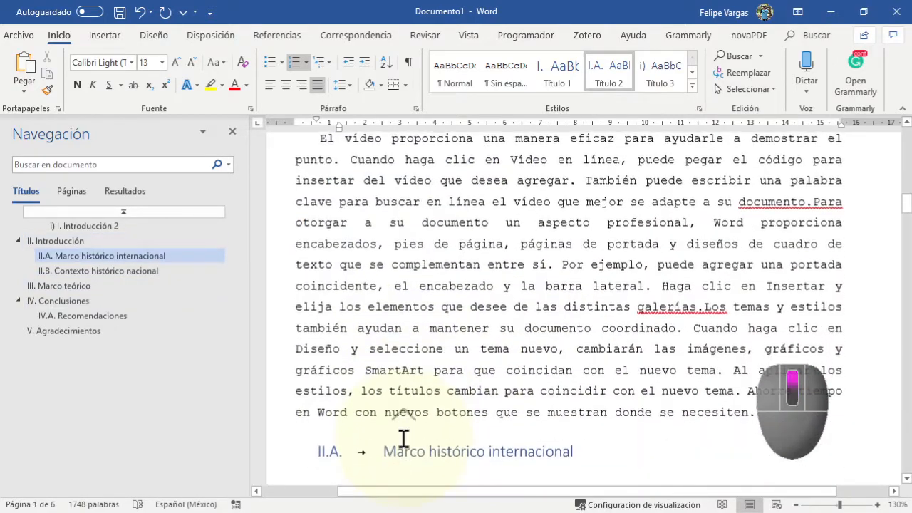
scroll(403, 435, up, 10)
scroll(403, 438, up, 10)
scroll(401, 440, down, 8)
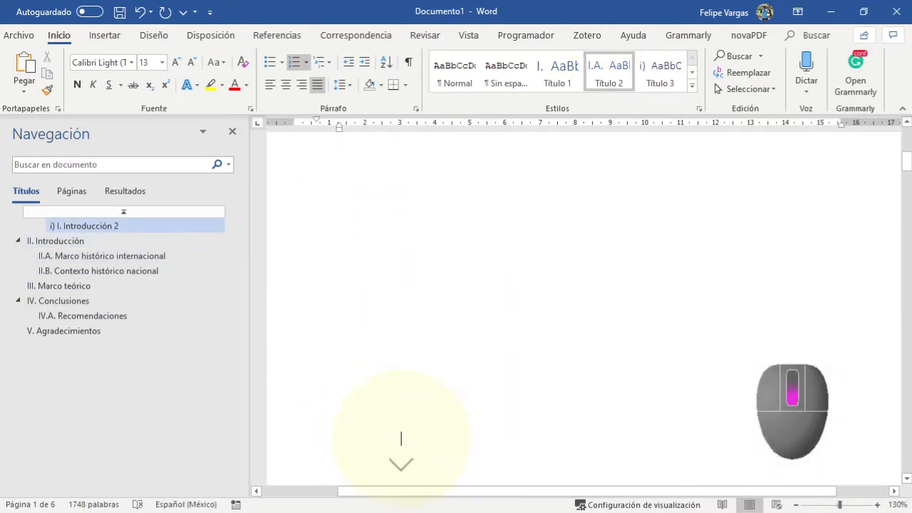
scroll(401, 439, down, 6)
scroll(401, 428, up, 6)
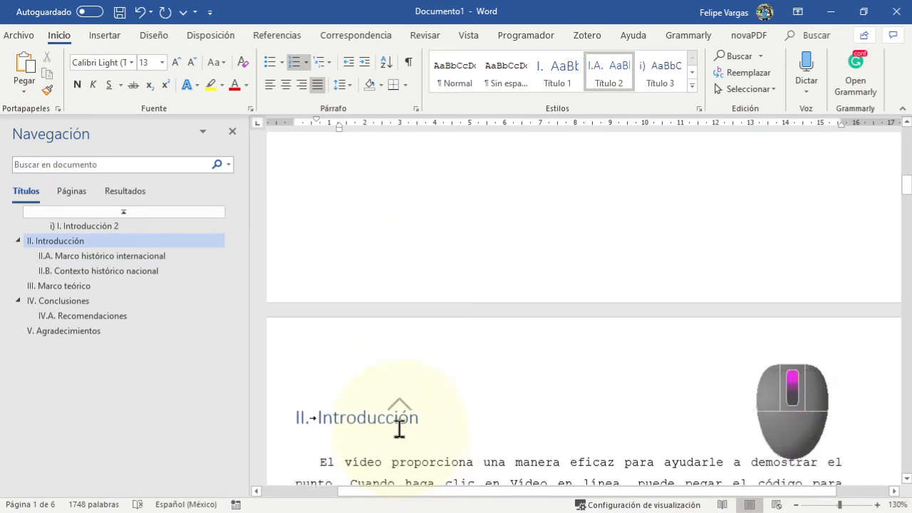
scroll(399, 421, up, 6)
scroll(398, 427, down, 3)
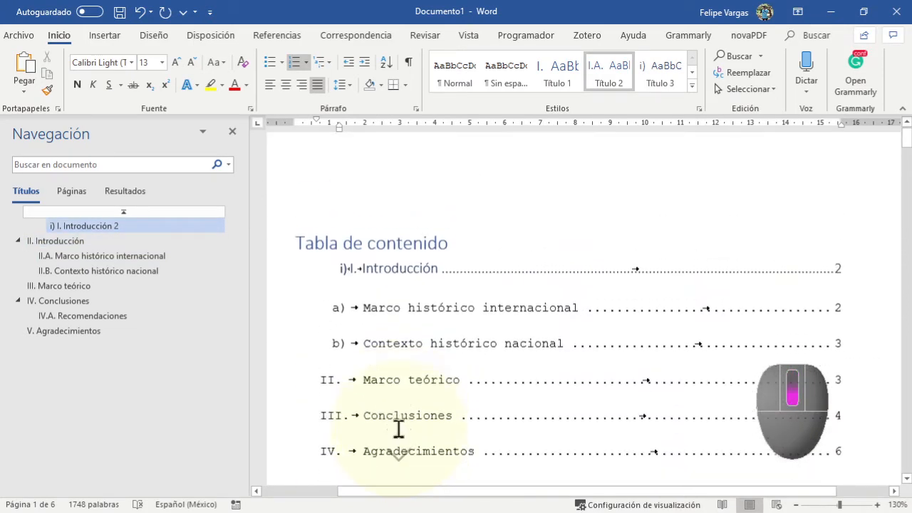
scroll(390, 448, down, 8)
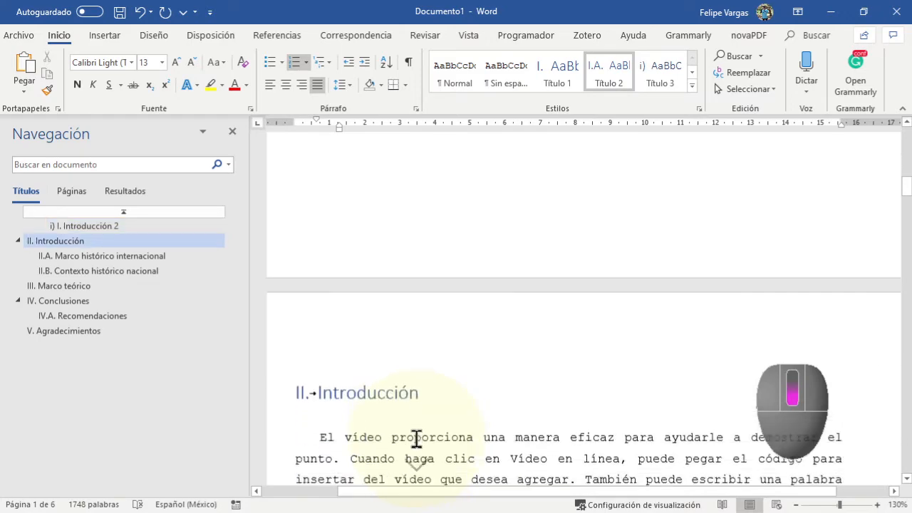
Collapse the Introducción section and apply the Normal style to the Introducción entry in the table of contents.
click(278, 212)
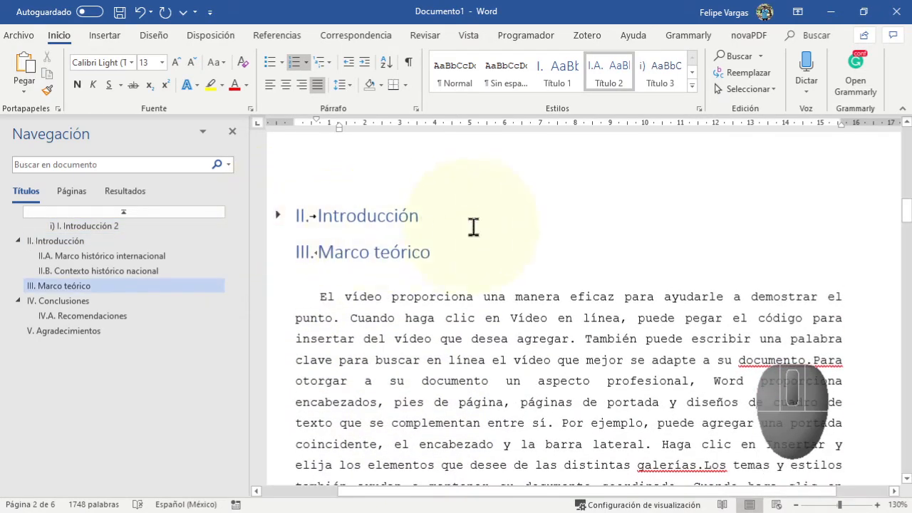
click(131, 228)
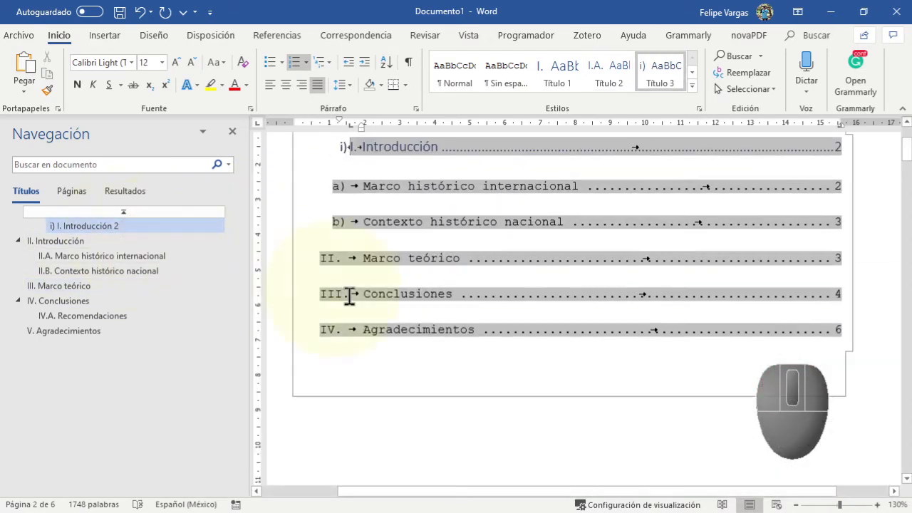
scroll(385, 285, up, 4)
click(467, 66)
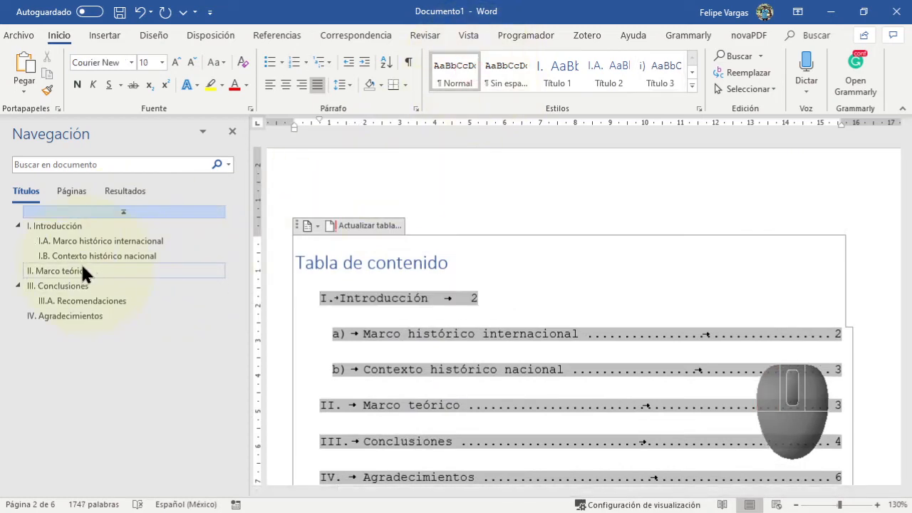
Go to the Introducción heading, toggle the Introducción and Marco teórico sections open and closed, and leave both collapsed.
click(81, 230)
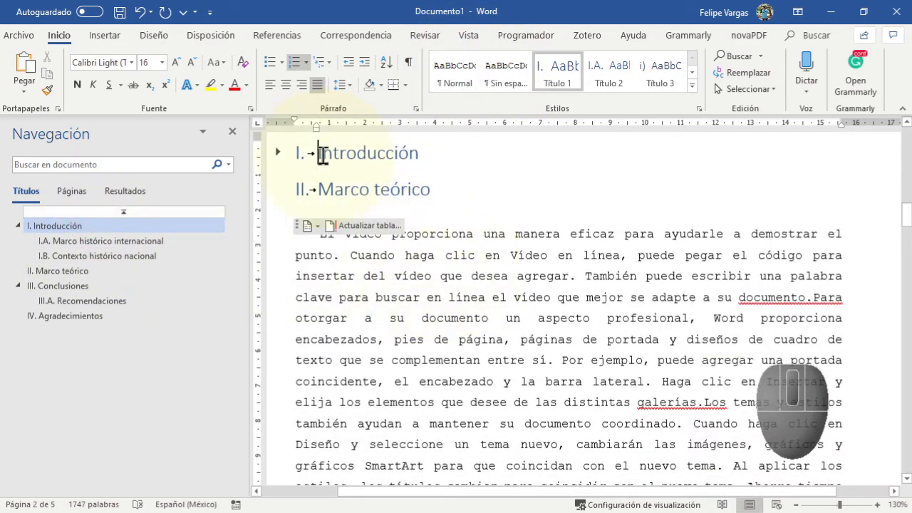
click(431, 188)
click(277, 188)
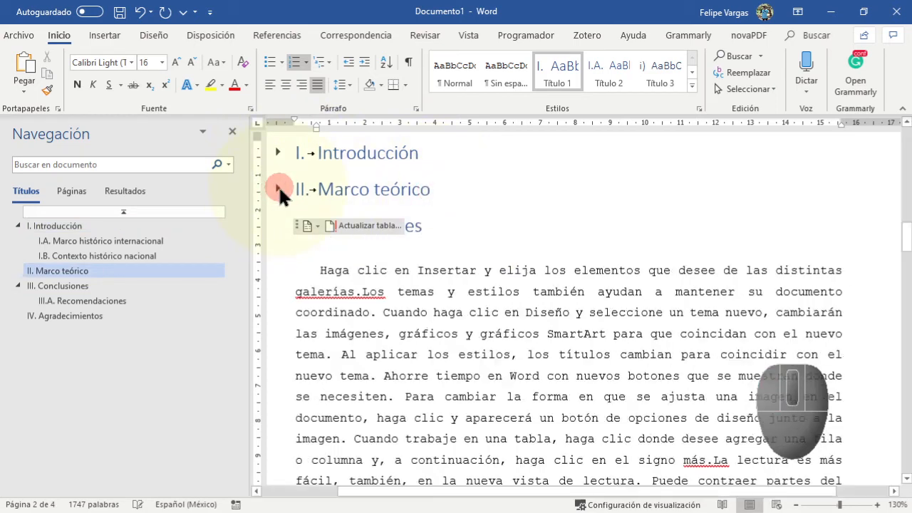
click(277, 187)
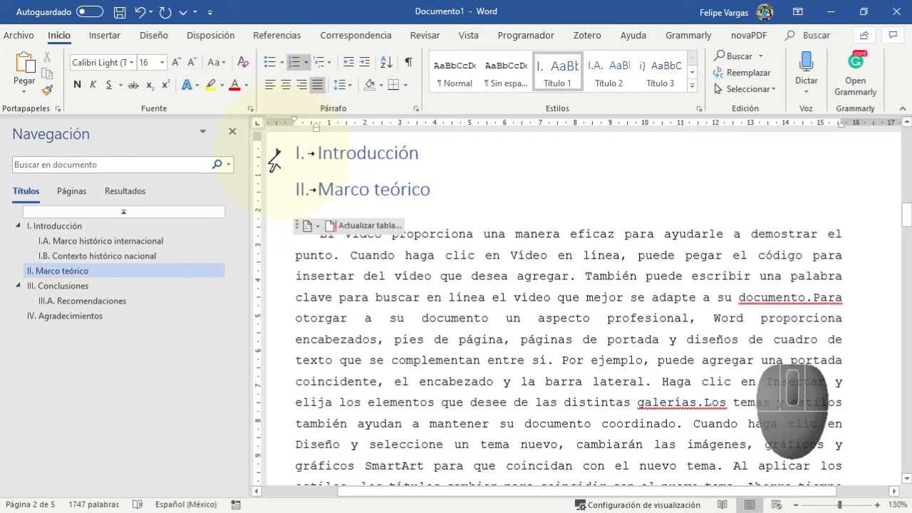
click(279, 152)
click(278, 152)
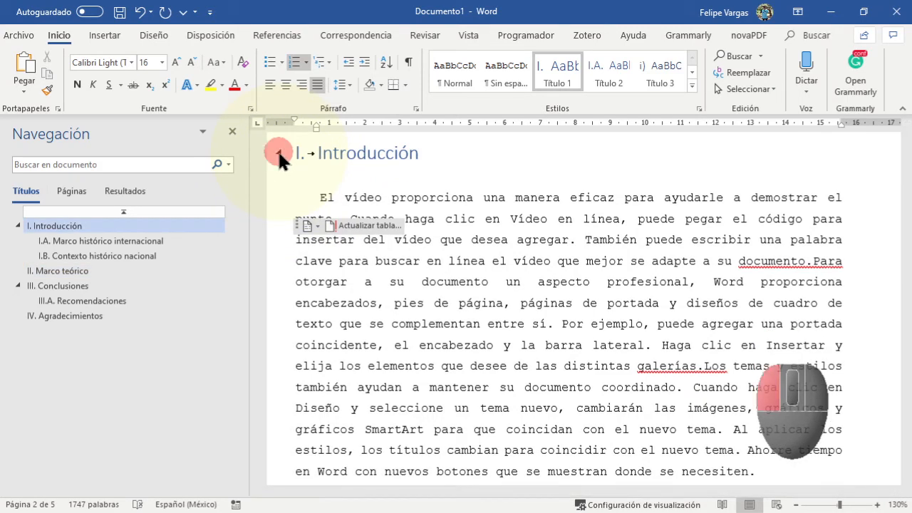
click(277, 151)
click(278, 151)
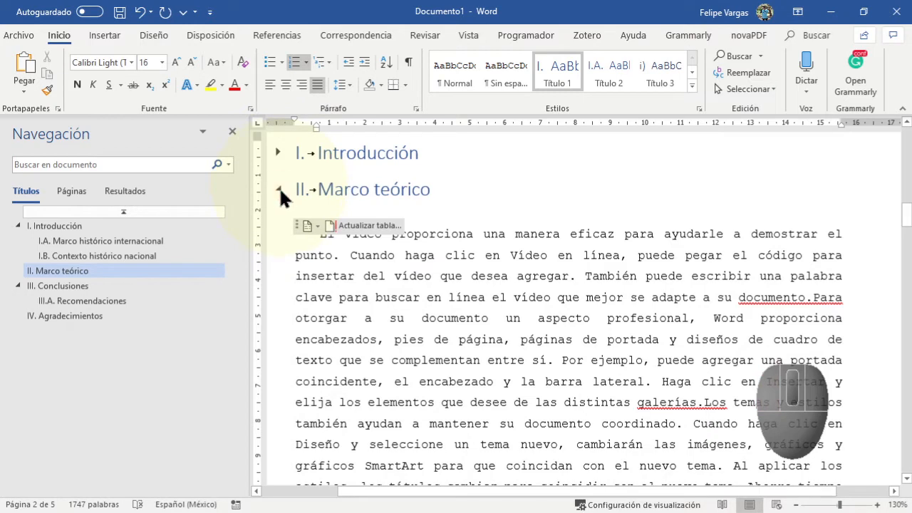
click(278, 186)
Update the entire table of contents, including its entries and numbering.
click(623, 333)
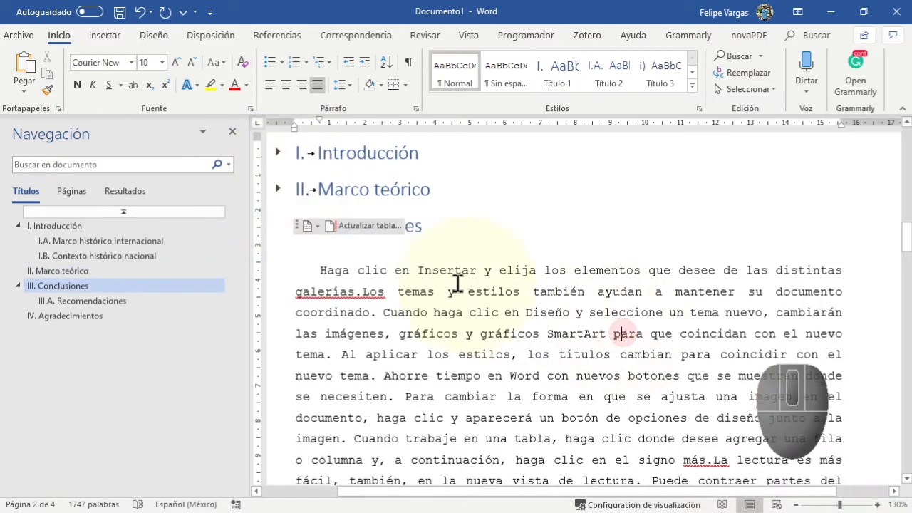
scroll(376, 235, down, 2)
scroll(376, 235, up, 2)
click(368, 224)
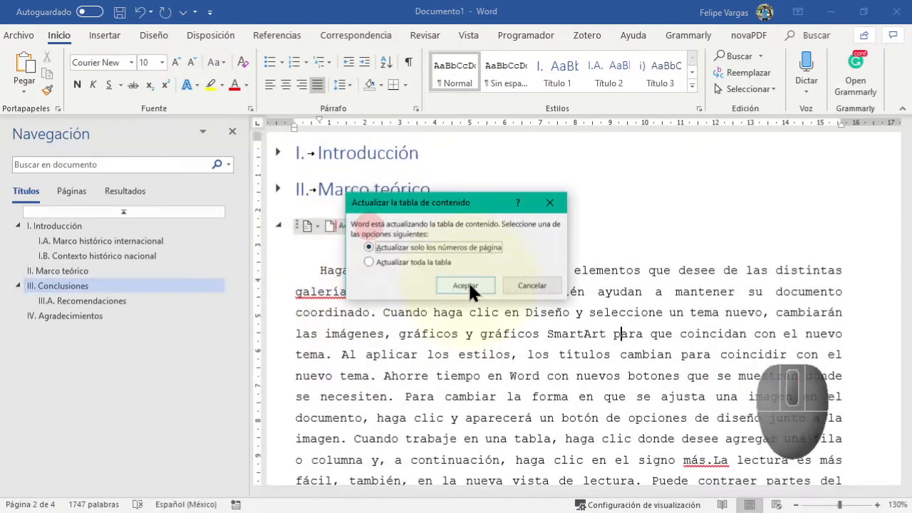
click(465, 285)
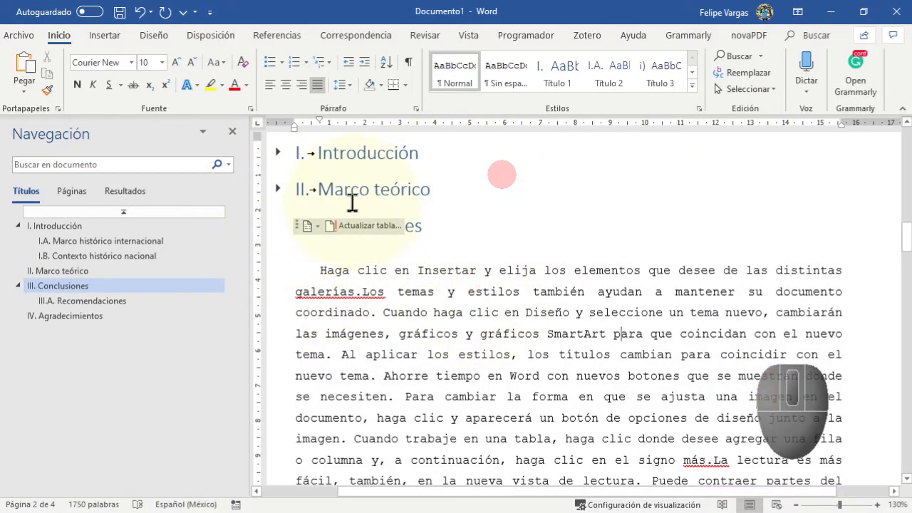
Collapse the Conclusiones section in the body text.
scroll(464, 294, down, 2)
scroll(466, 326, up, 2)
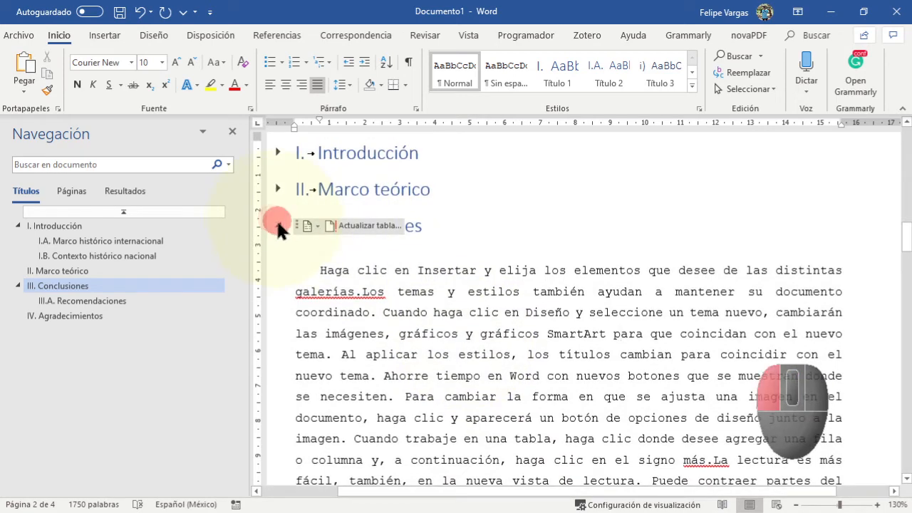
click(277, 225)
click(550, 263)
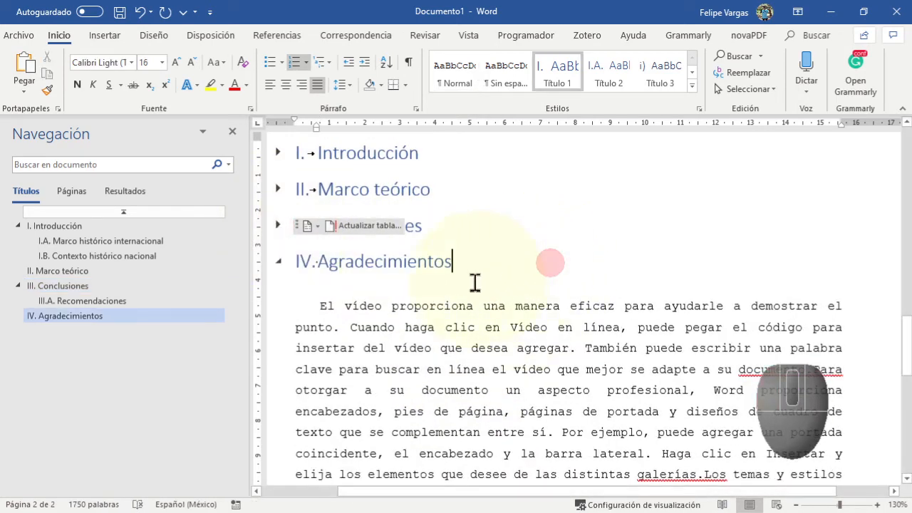
Review the entries and numbering of the updated table of contents against the collapsed headings in the body.
scroll(475, 282, up, 15)
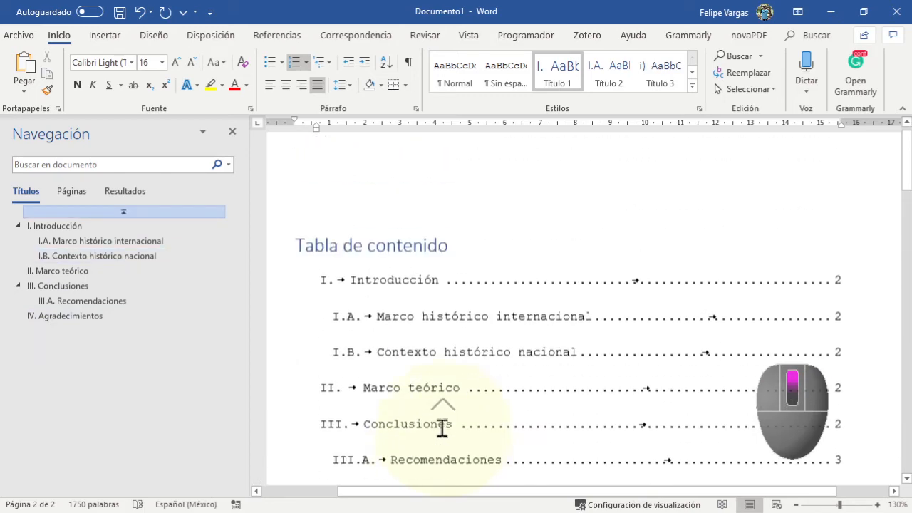
scroll(442, 428, up, 1)
click(413, 311)
scroll(468, 417, down, 8)
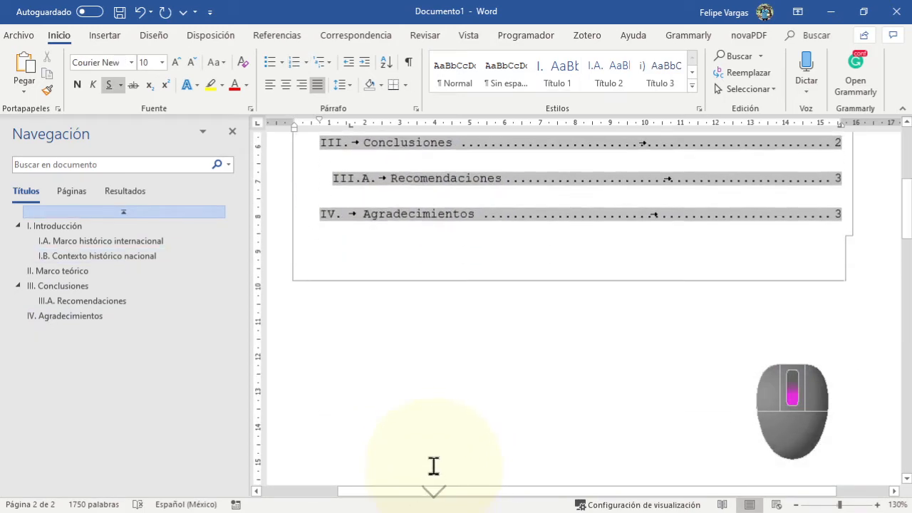
scroll(433, 463, down, 10)
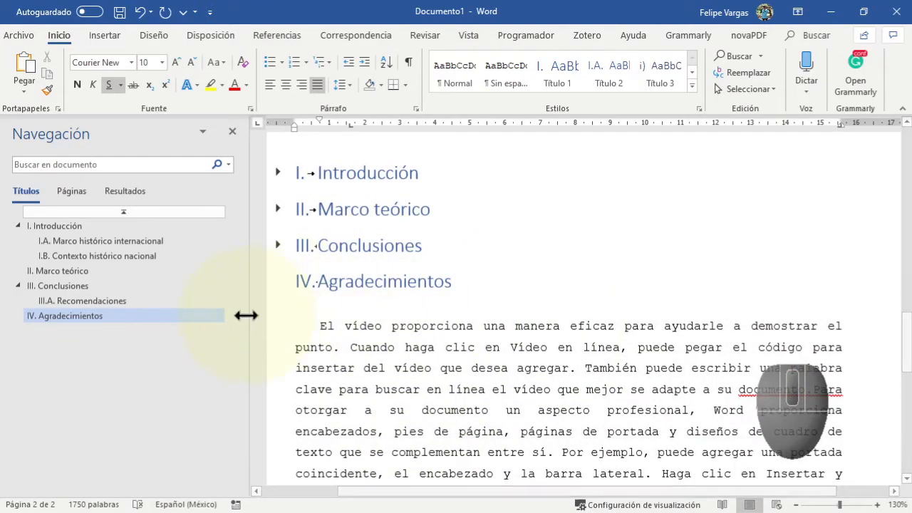
Expand the Introducción section and format its heading in bold Arial.
click(278, 172)
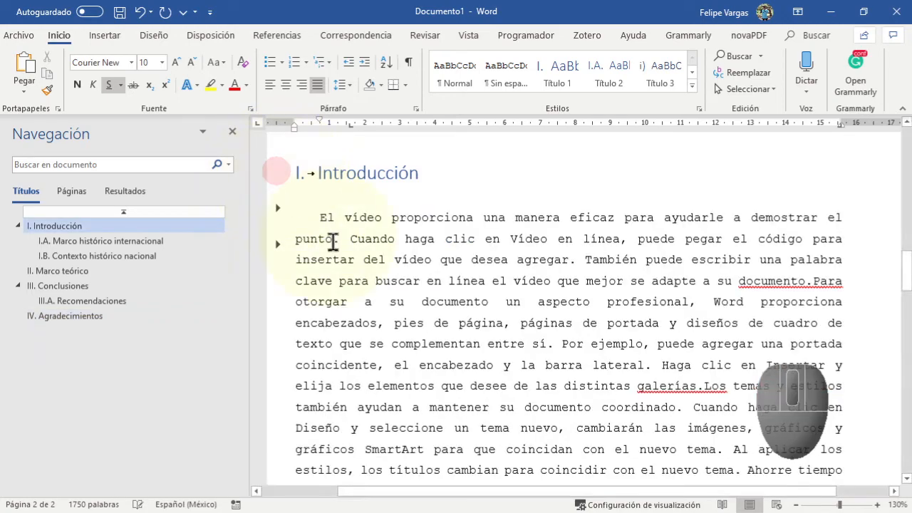
scroll(384, 377, down, 3)
scroll(397, 392, up, 1)
scroll(397, 397, up, 4)
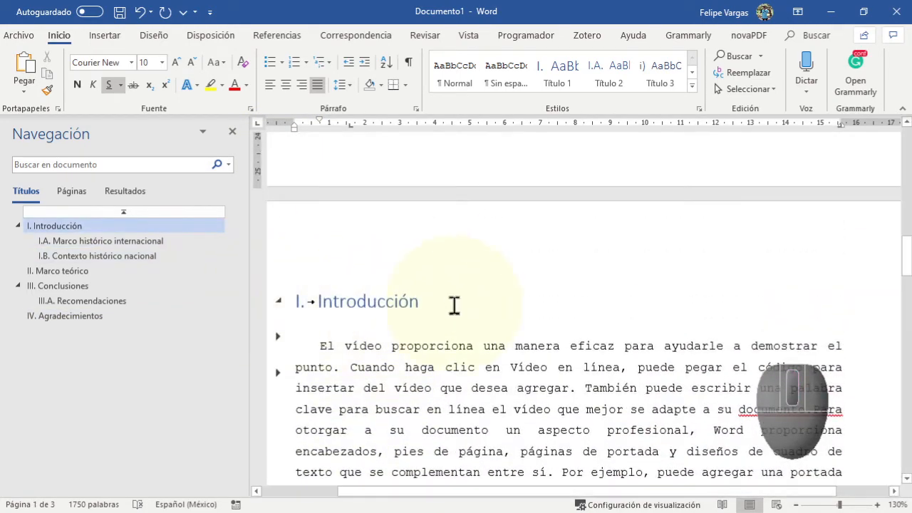
drag(452, 305, 285, 297)
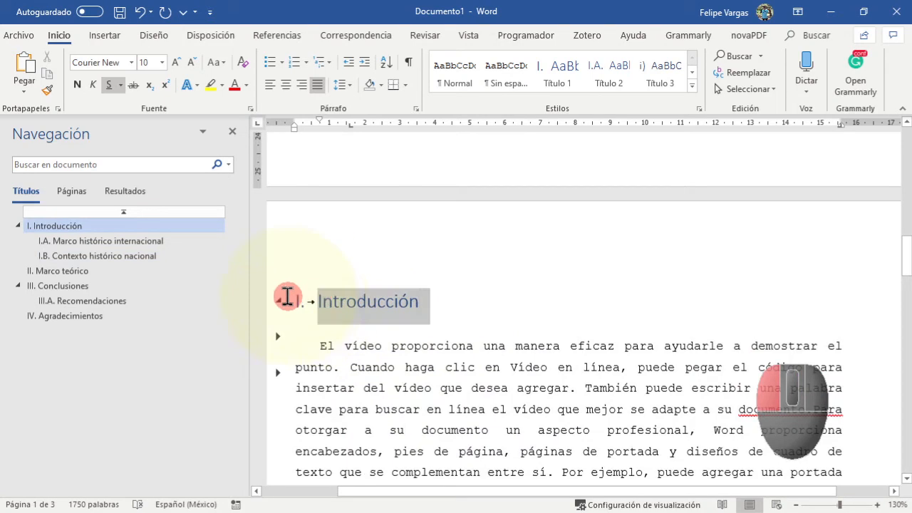
click(77, 85)
click(131, 63)
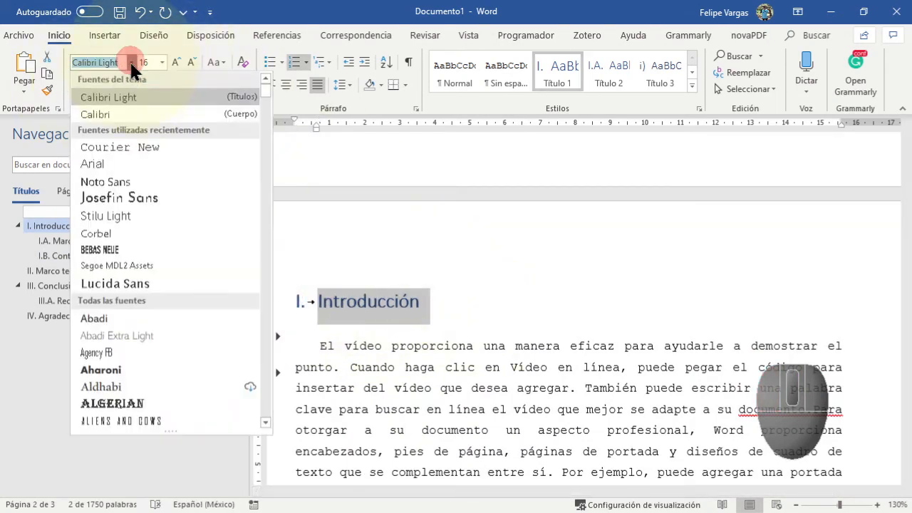
click(132, 161)
Set the Introducción heading's font size to 14 and its font colour to black.
click(182, 62)
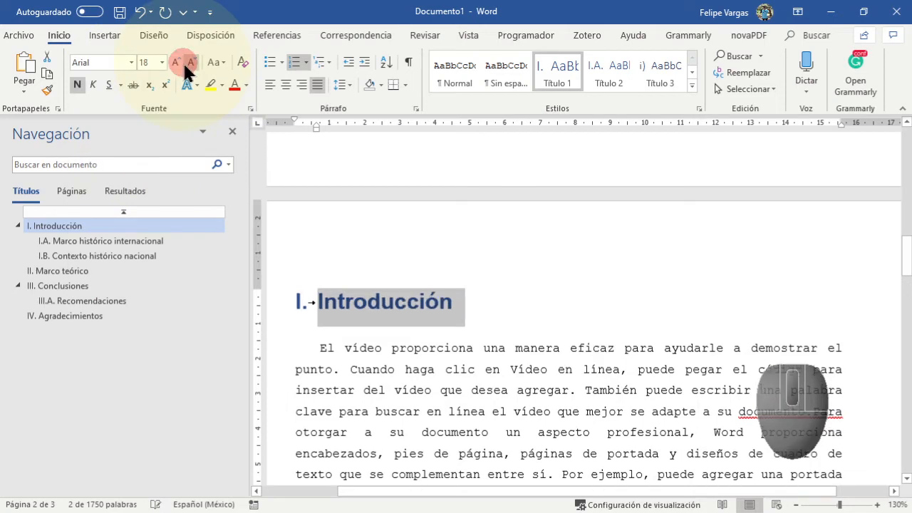
click(191, 62)
click(192, 63)
click(193, 62)
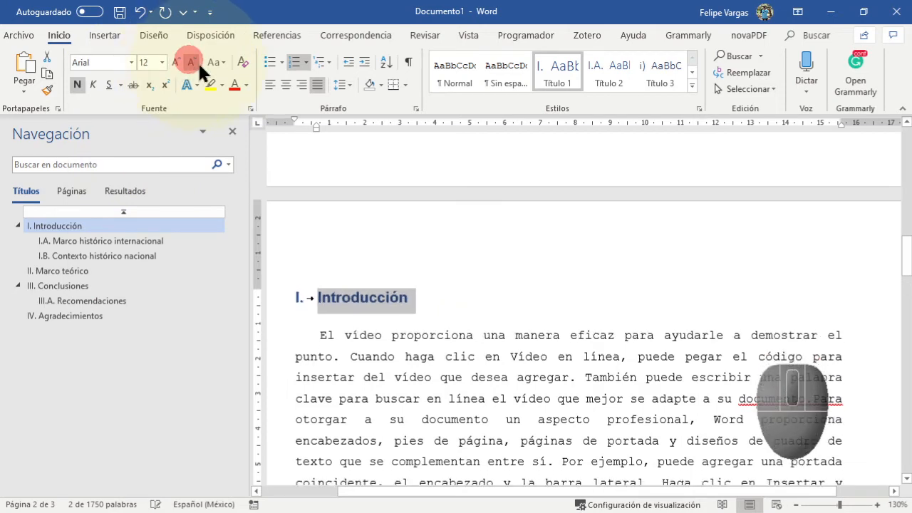
click(176, 63)
click(246, 85)
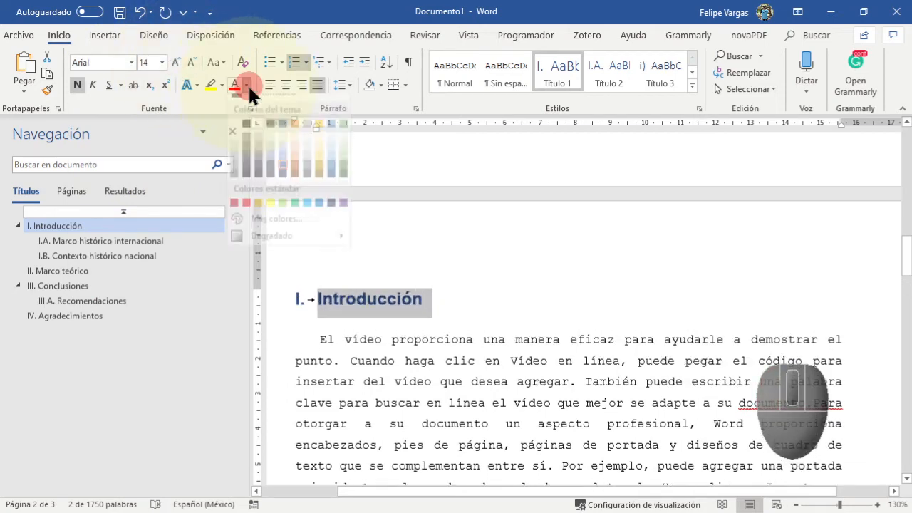
click(245, 135)
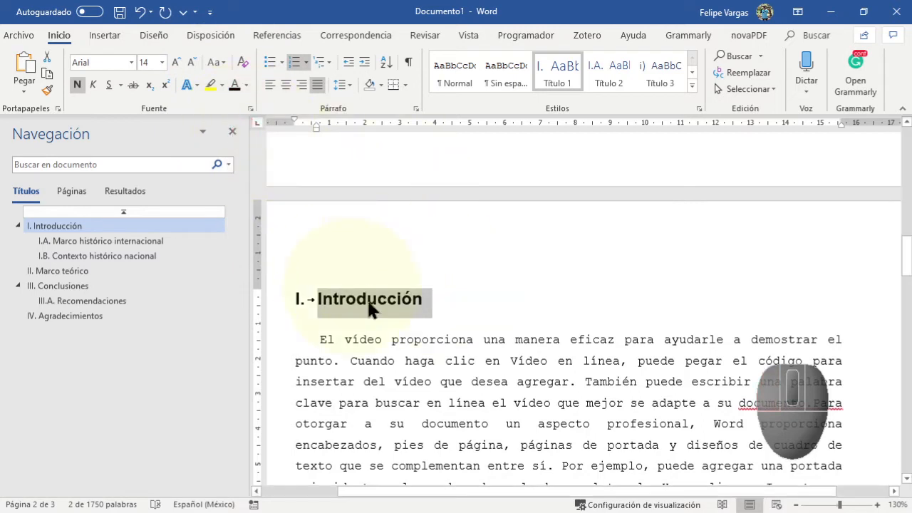
Update the Título 1 style to match the formatting of the selected Introducción heading.
right_click(565, 63)
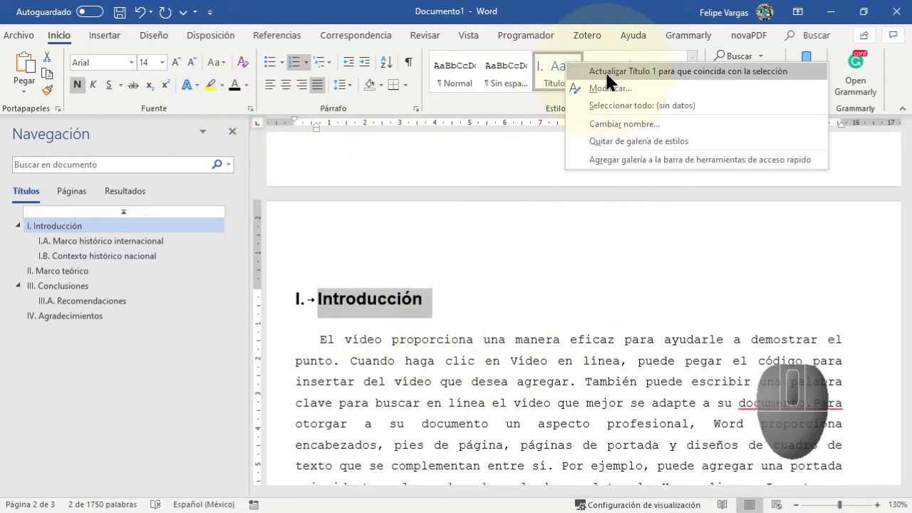
click(674, 75)
click(521, 329)
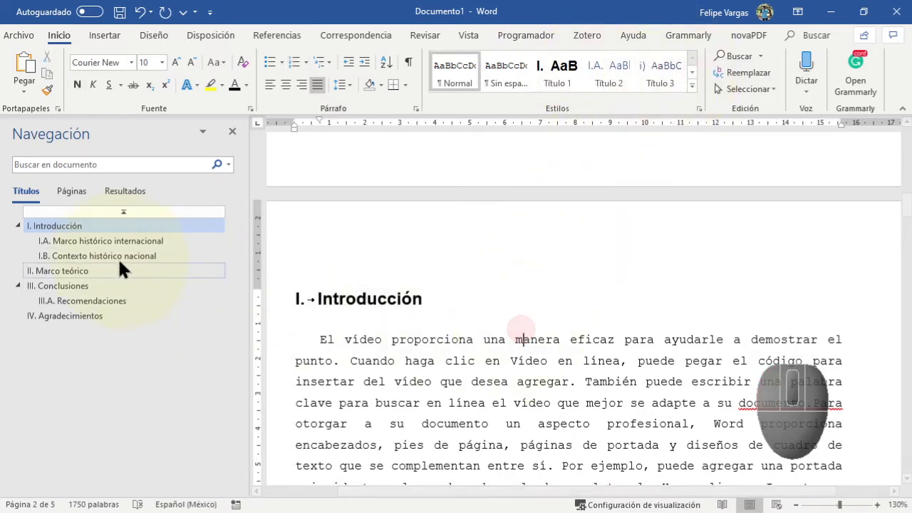
Check the formatting of the Contexto histórico nacional, Marco teórico and Marco histórico internacional headings.
click(116, 256)
click(82, 270)
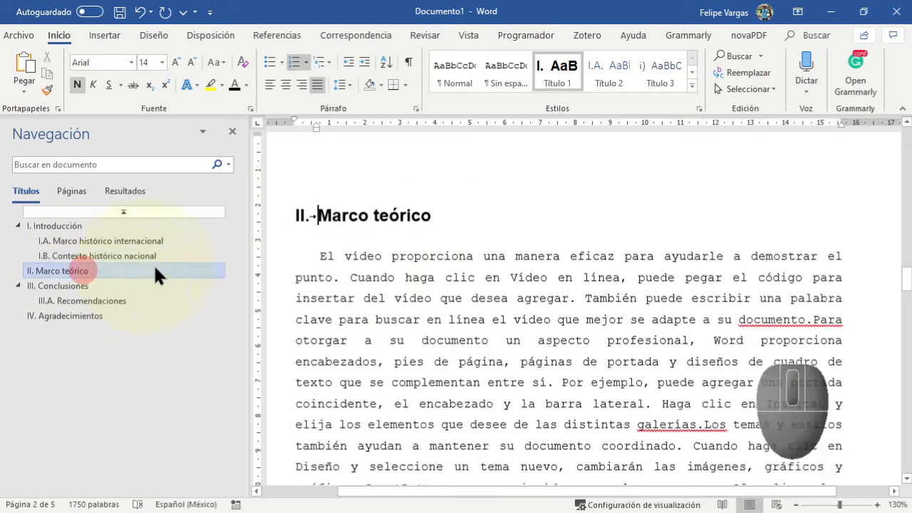
scroll(406, 169, down, 1)
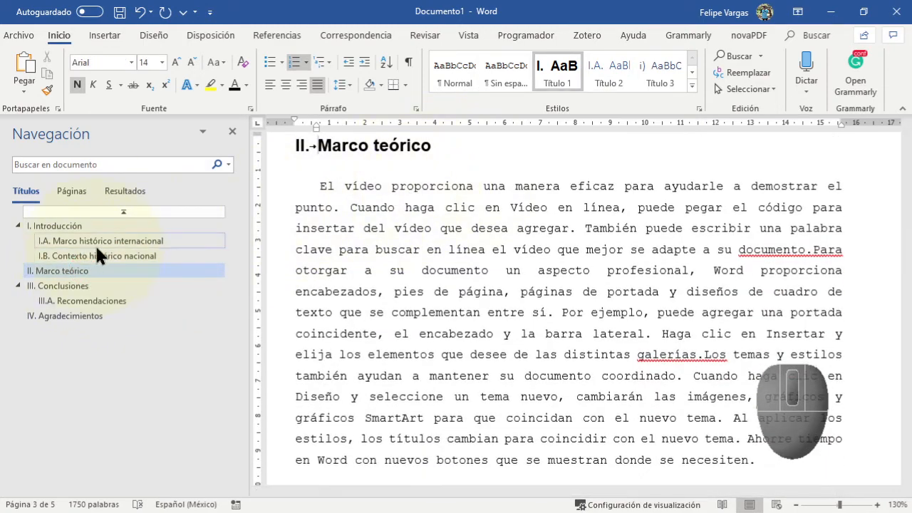
click(98, 241)
scroll(416, 237, up, 1)
scroll(417, 237, up, 1)
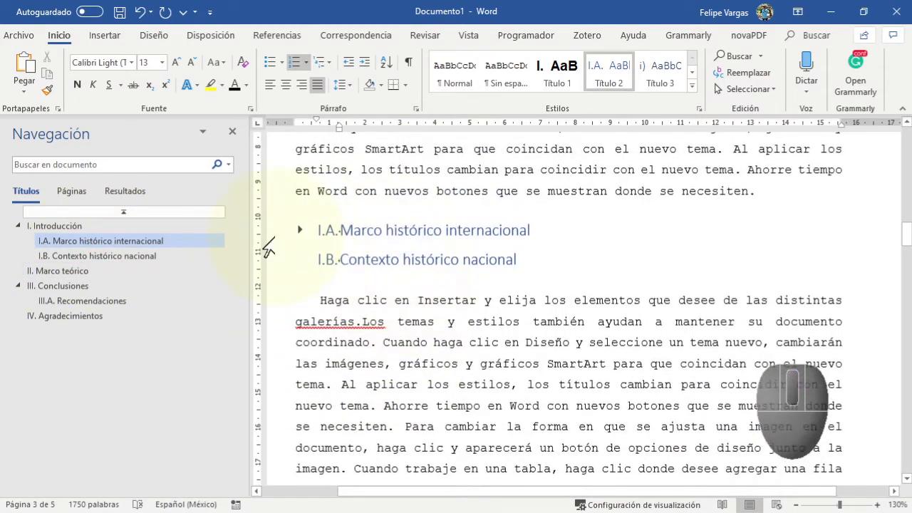
Format the Marco histórico internacional heading in bold, black, 12-point Arial.
click(270, 240)
click(77, 84)
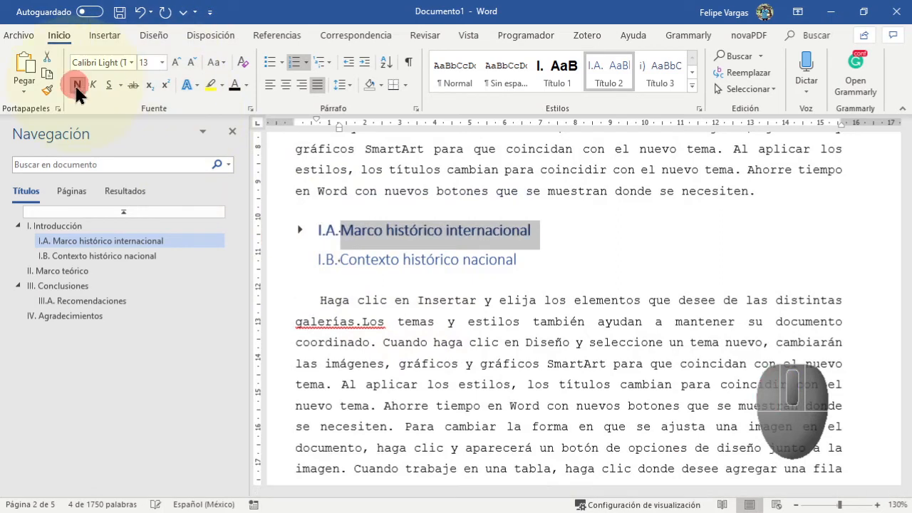
click(236, 83)
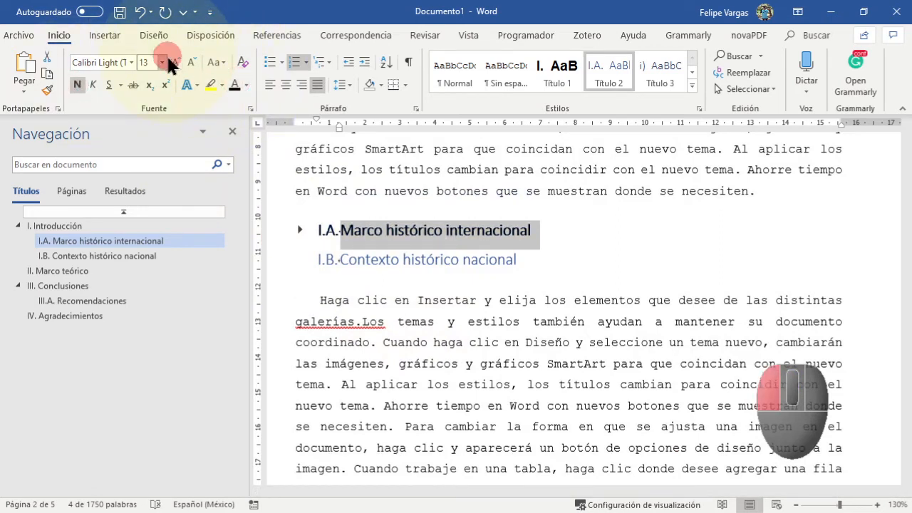
click(191, 62)
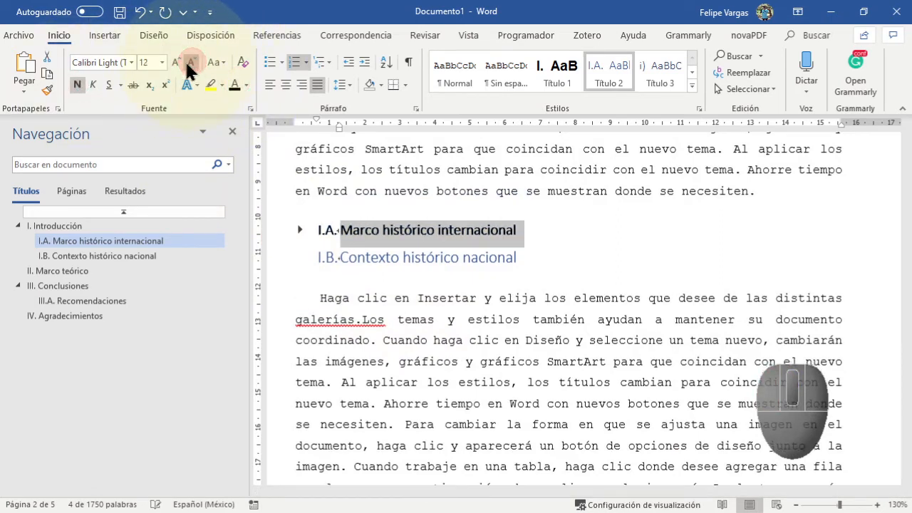
click(131, 62)
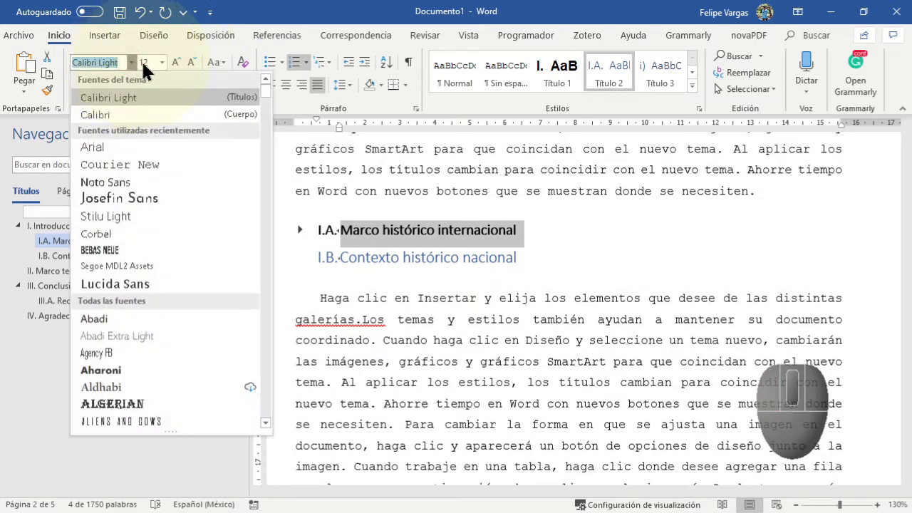
click(116, 146)
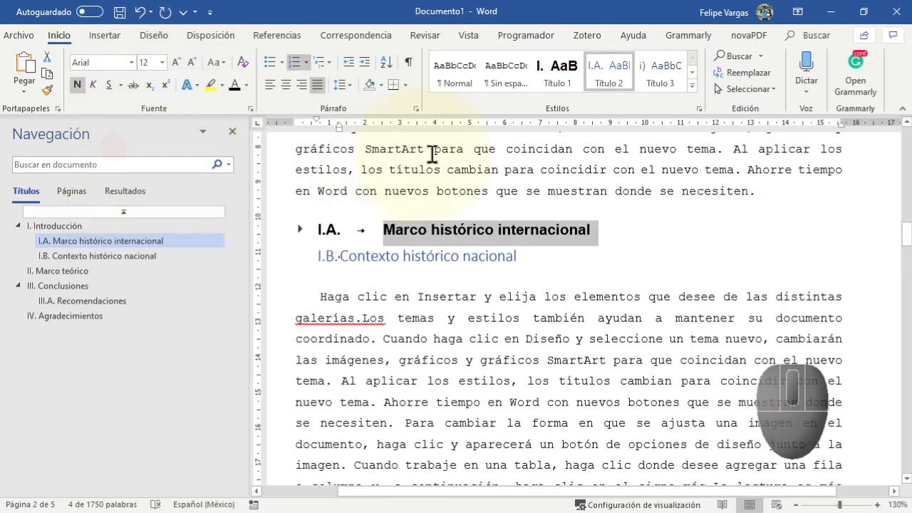
Update the Título 2 style to match the formatting of the selected Marco histórico internacional heading.
right_click(607, 77)
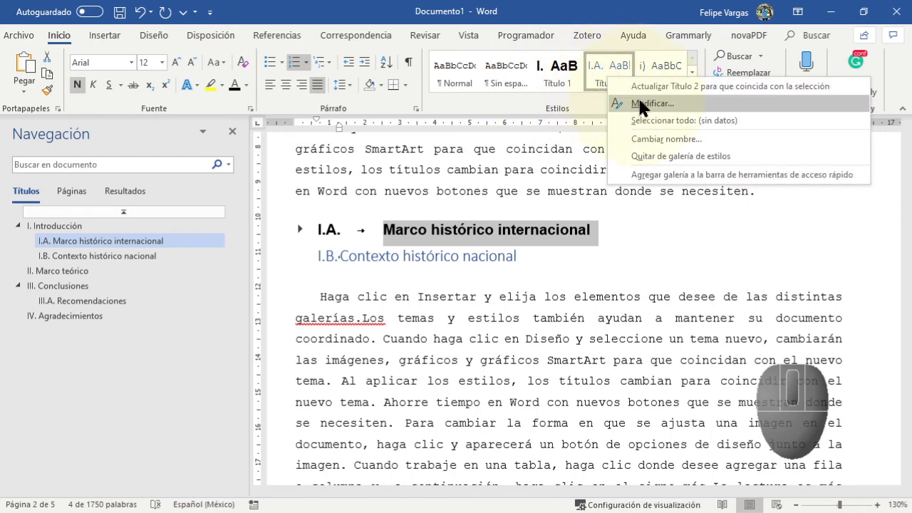
click(675, 86)
click(677, 238)
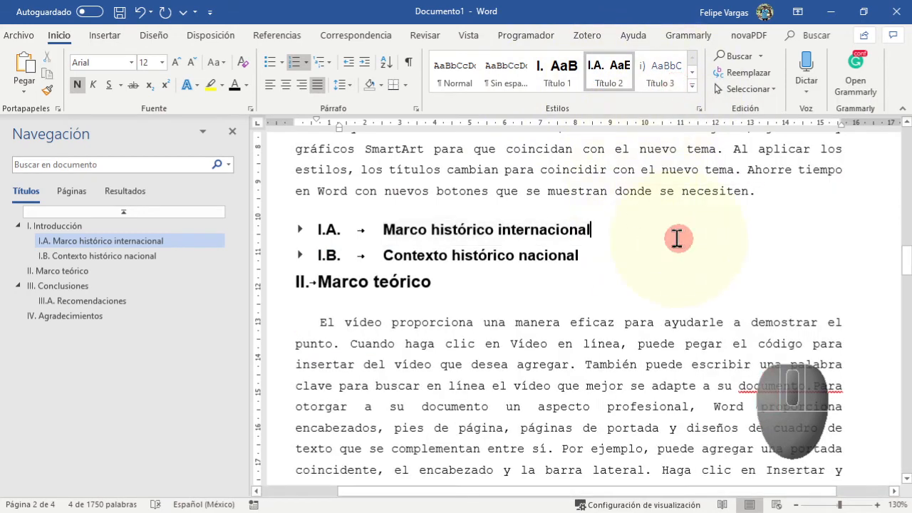
Expand the collapsed Marco histórico internacional and Contexto histórico nacional sections in the document body.
click(299, 229)
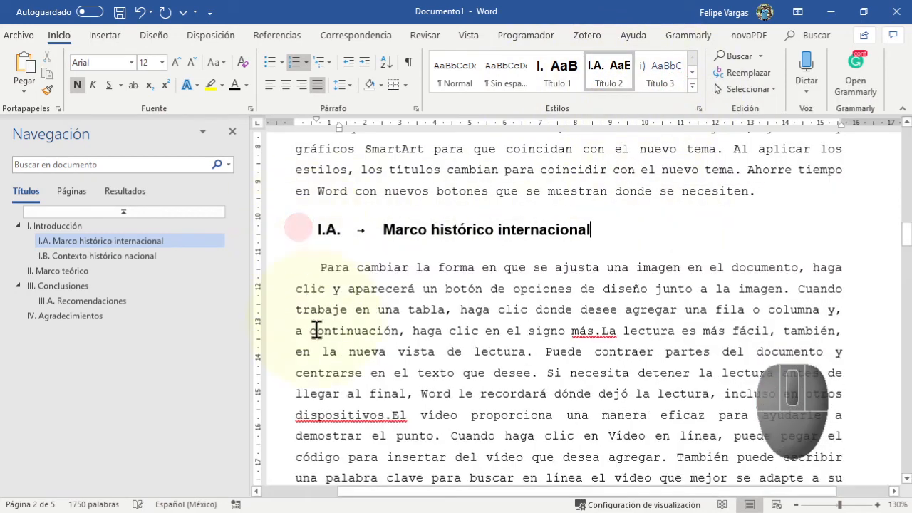
scroll(316, 332, down, 4)
click(299, 342)
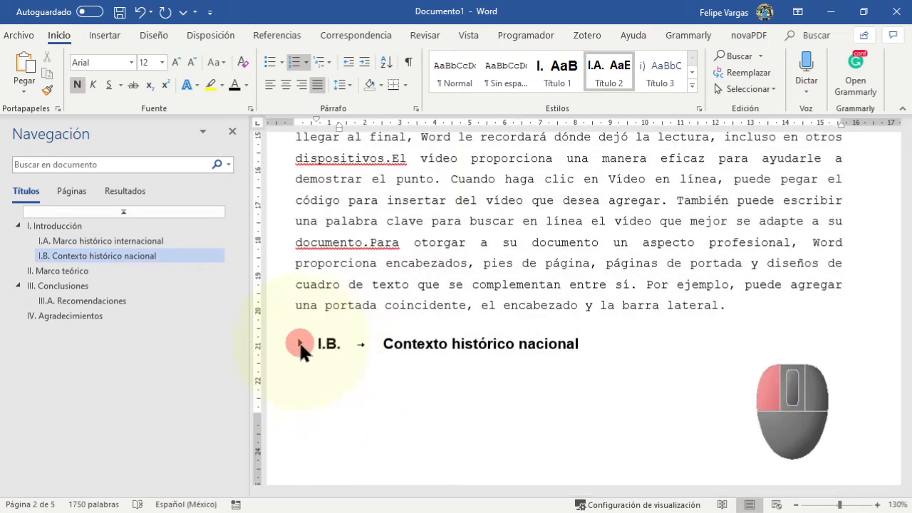
Update the entire table of contents, including its entries and page numbers.
scroll(541, 374, up, 3)
scroll(594, 387, up, 2)
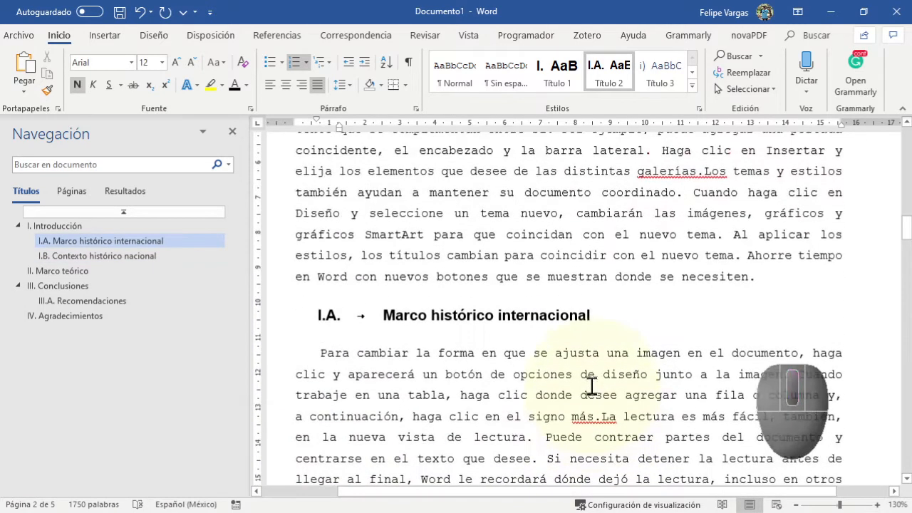
scroll(591, 386, up, 2)
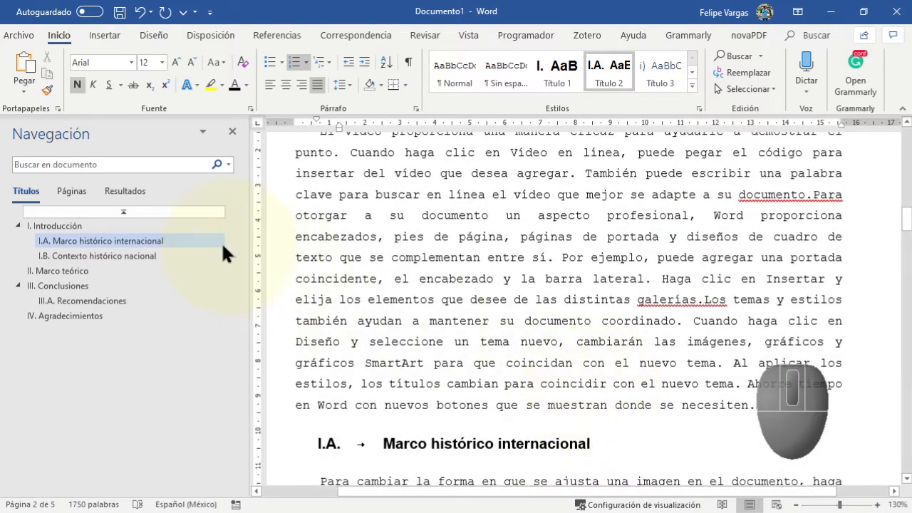
scroll(429, 377, up, 12)
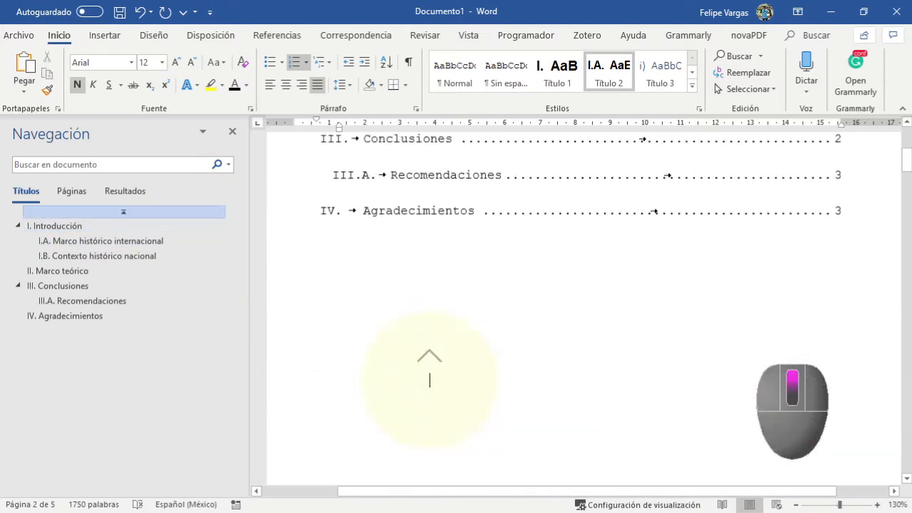
scroll(430, 380, up, 4)
scroll(424, 409, down, 6)
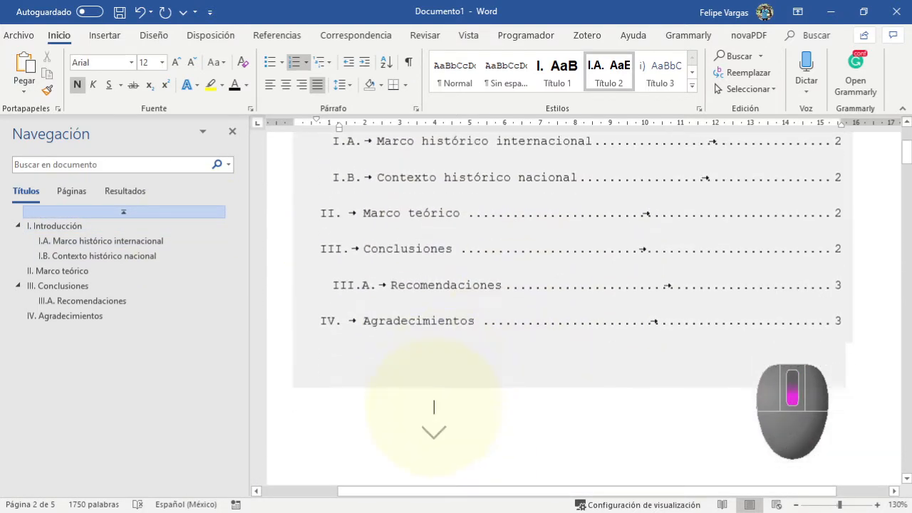
scroll(421, 399, up, 2)
scroll(494, 392, up, 4)
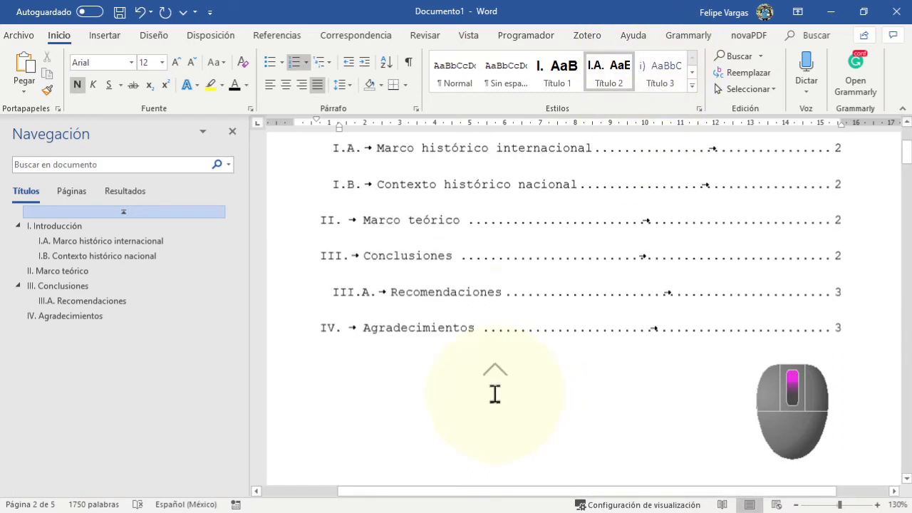
click(490, 318)
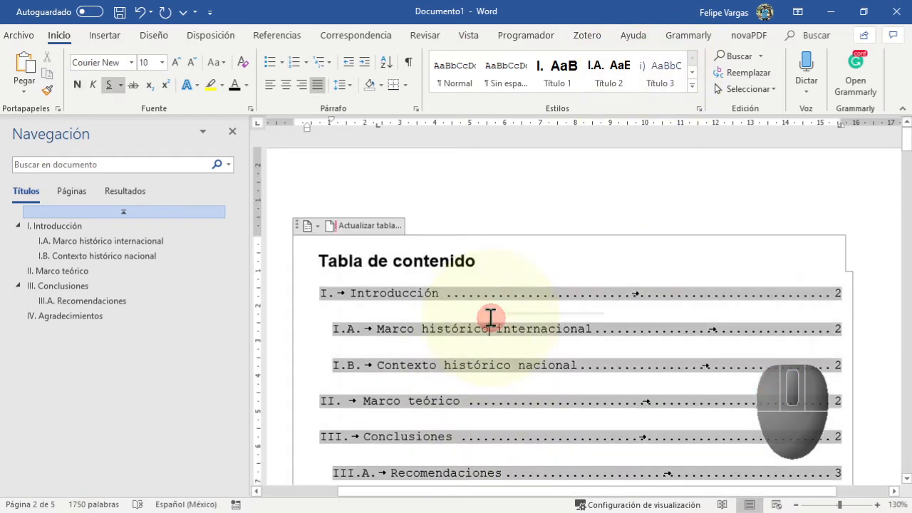
click(367, 225)
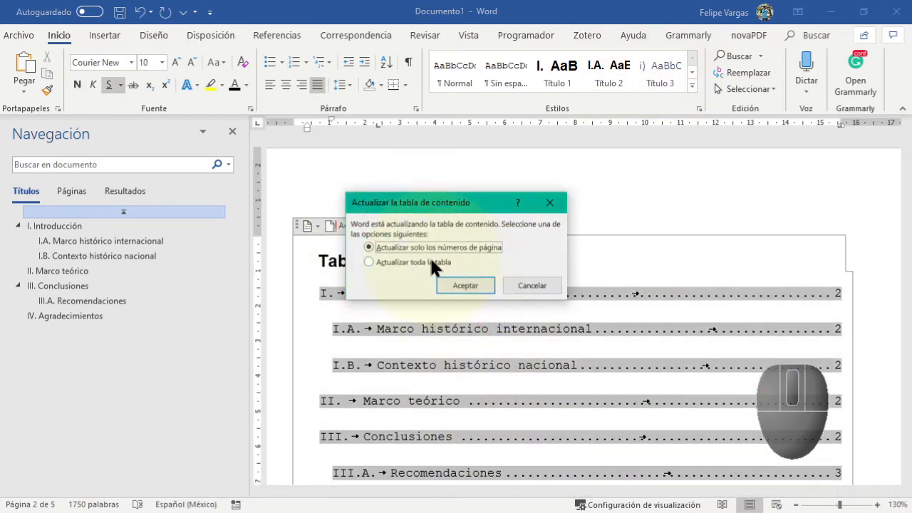
click(438, 263)
click(464, 284)
Review the page numbers in the table of contents and check the document's page ends for page numbering.
scroll(492, 341, down, 4)
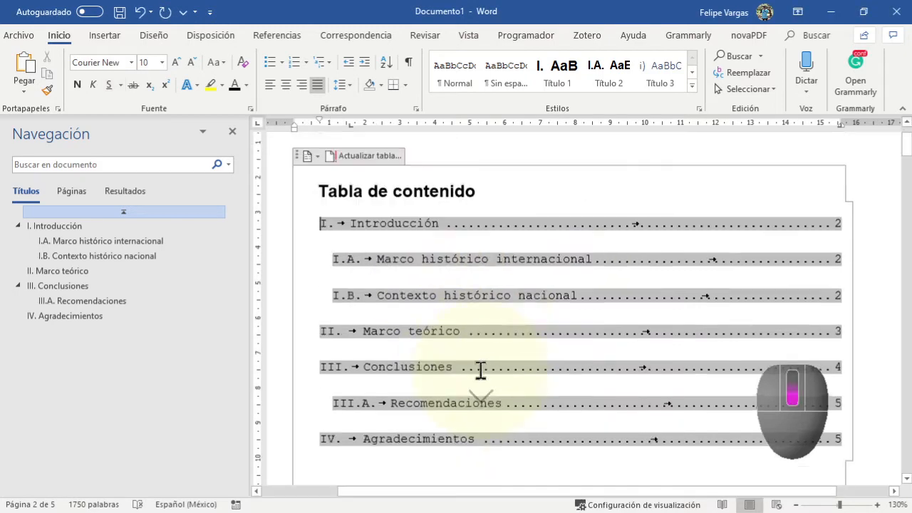
click(464, 463)
scroll(755, 212, up, 3)
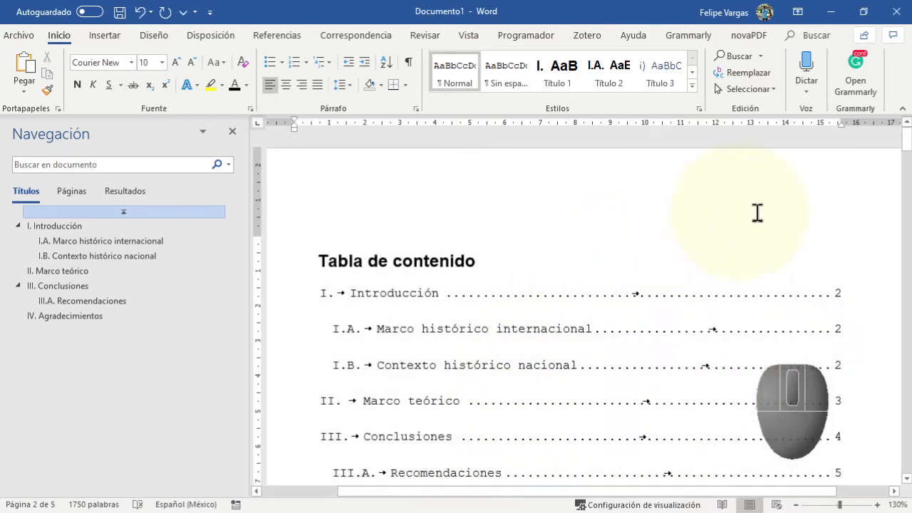
scroll(809, 385, down, 2)
scroll(809, 385, down, 10)
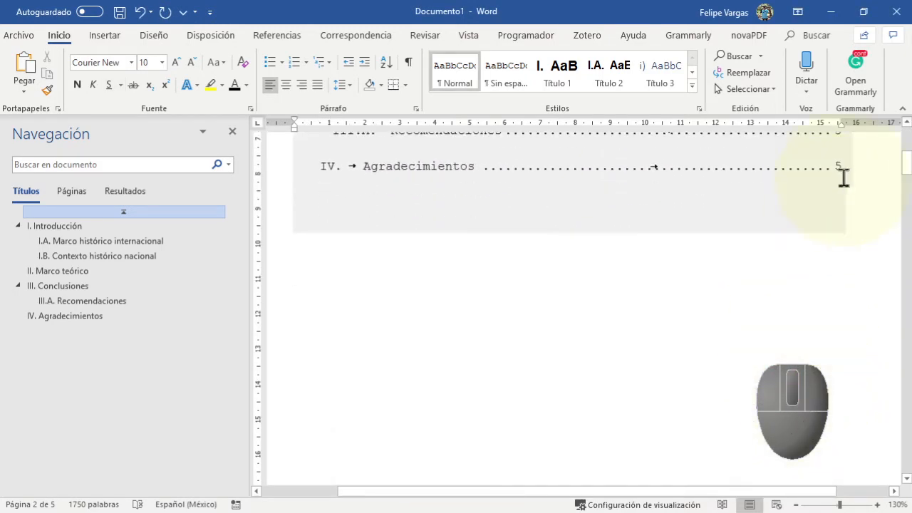
scroll(558, 342, down, 10)
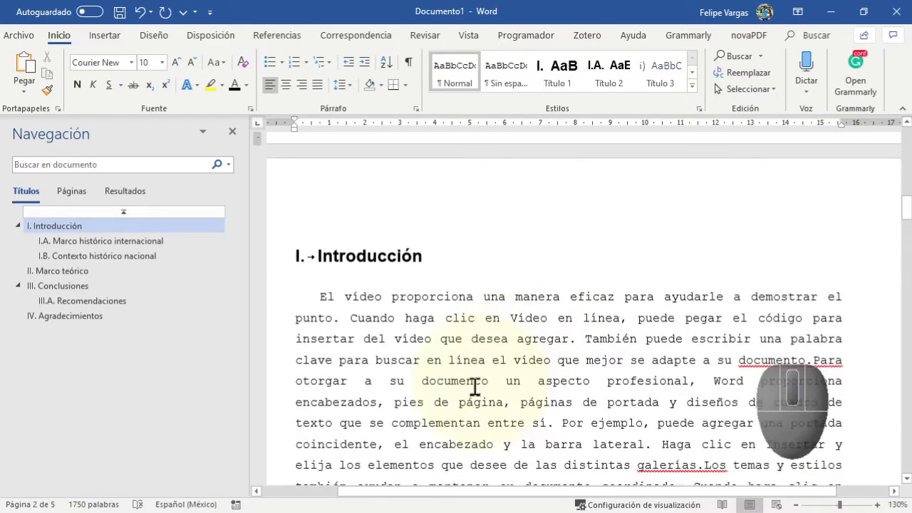
scroll(454, 403, down, 10)
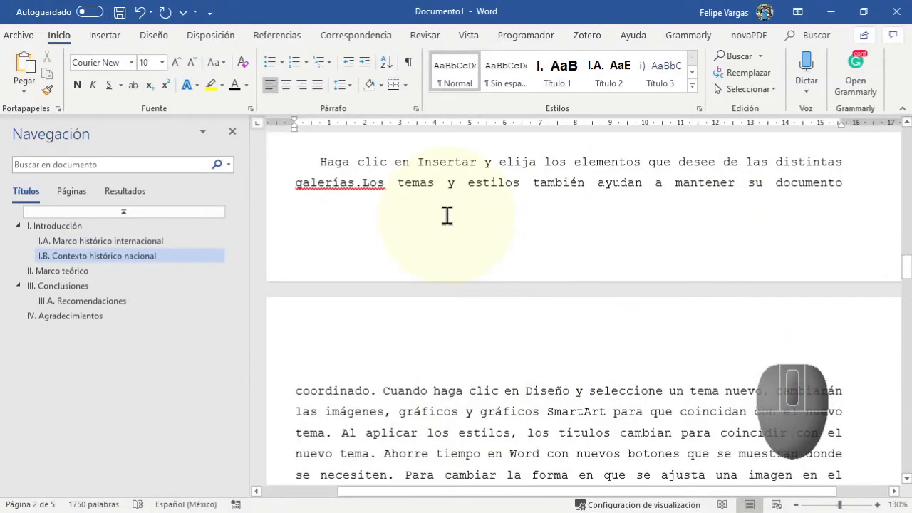
scroll(447, 216, up, 3)
scroll(486, 267, down, 3)
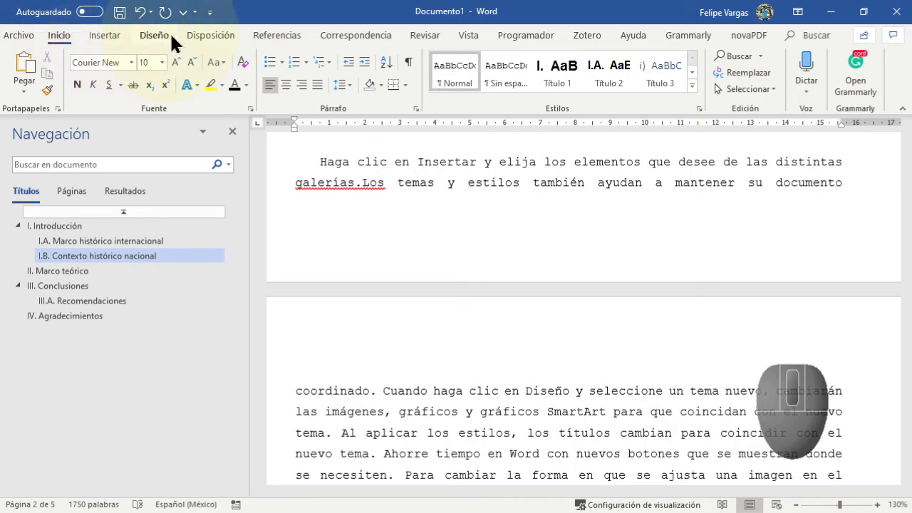
click(97, 35)
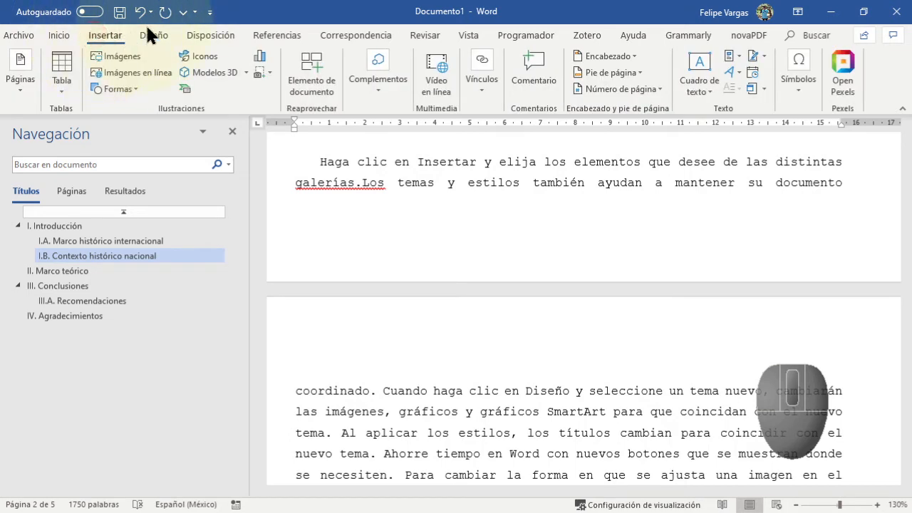
click(636, 92)
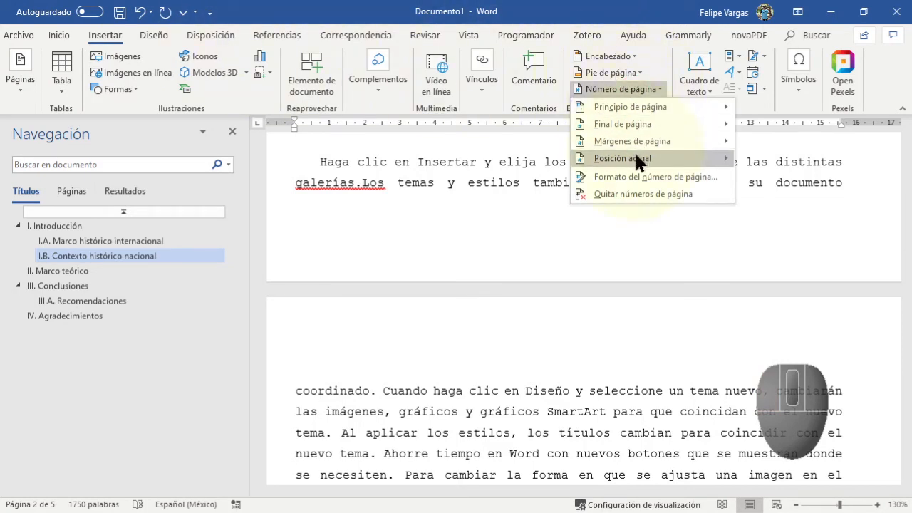
mouse_move(641, 124)
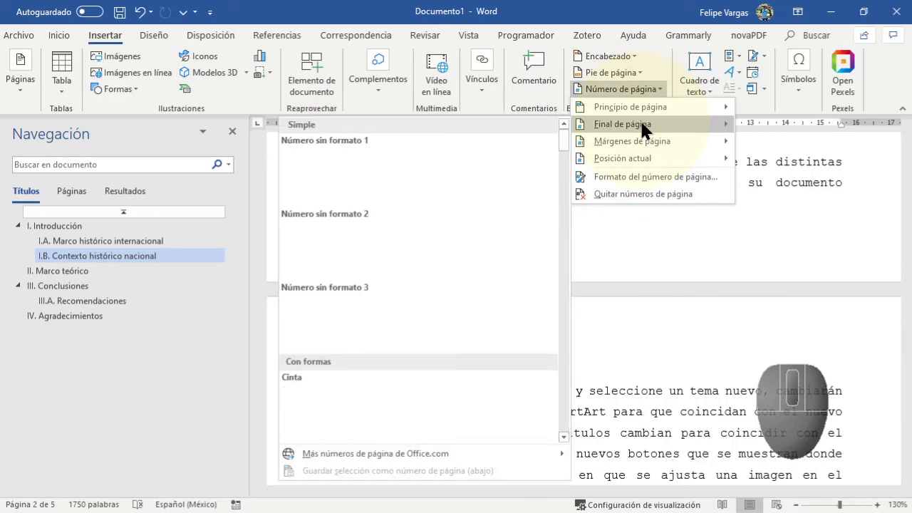
mouse_move(639, 144)
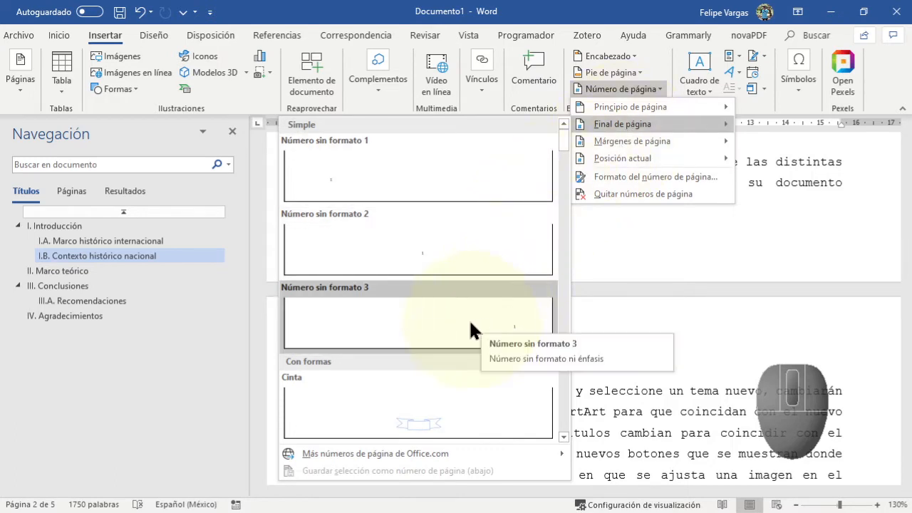
click(743, 244)
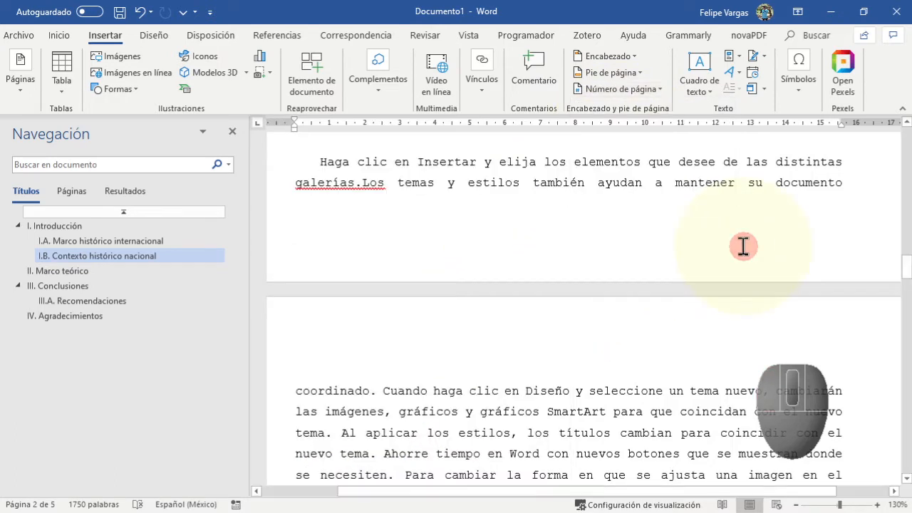
Open the page footer for editing, insert end-of-page numbers in the Número sin formato 3 design, and check them across the pages.
double_click(749, 233)
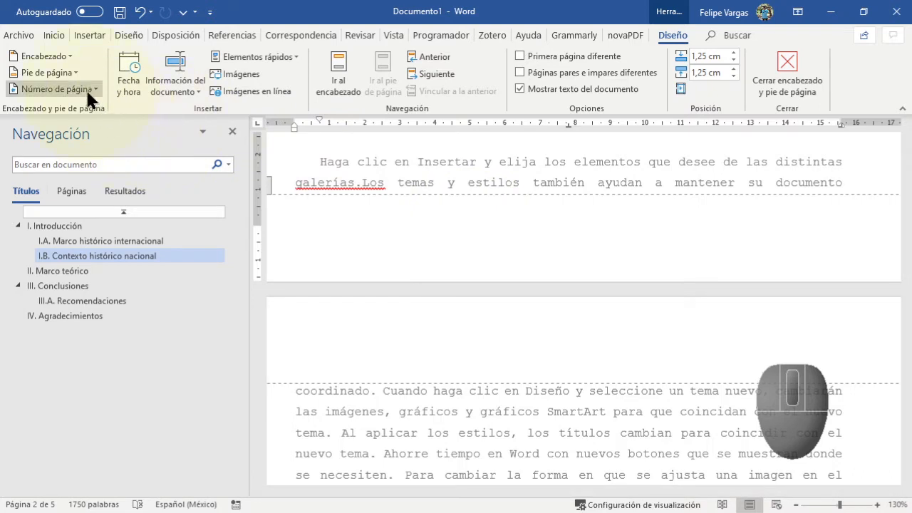
click(57, 88)
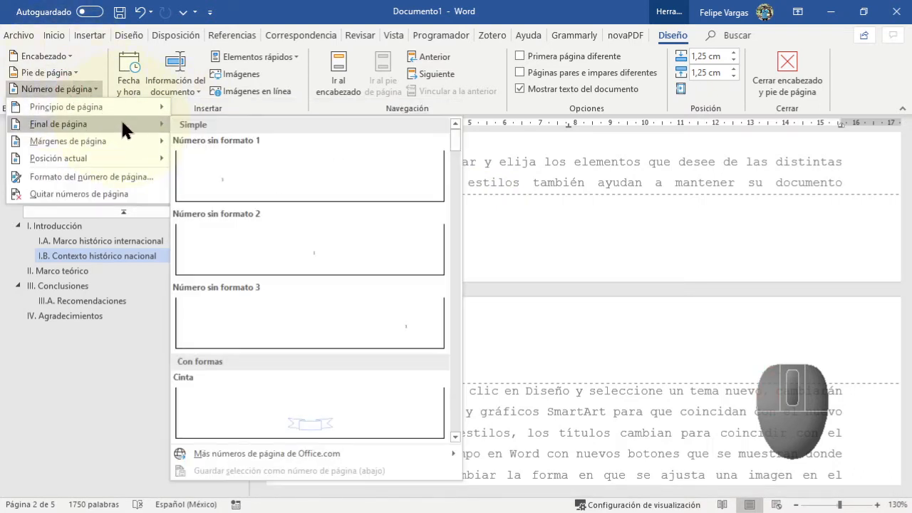
mouse_move(111, 139)
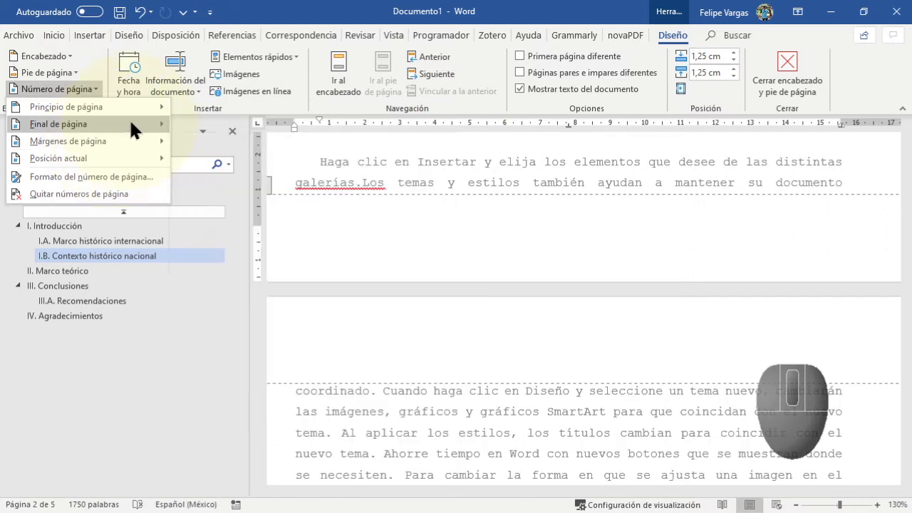
mouse_move(131, 124)
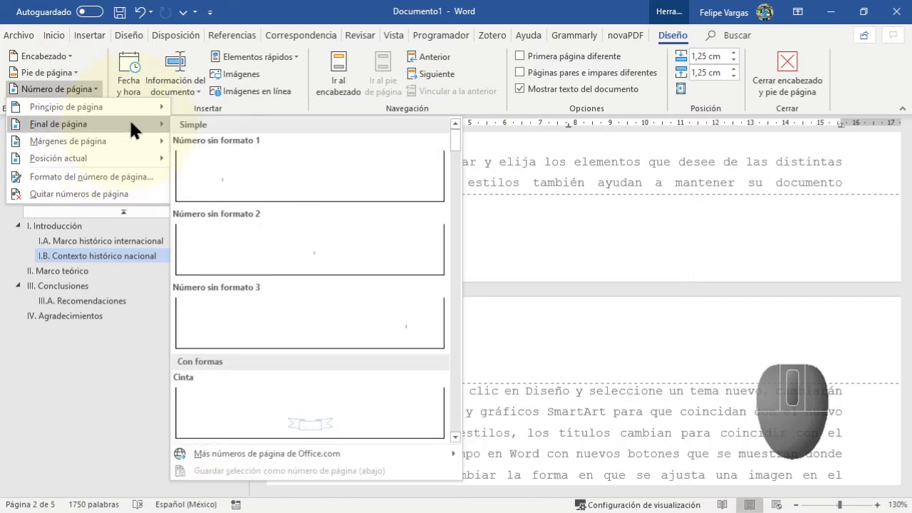
click(372, 322)
scroll(506, 390, down, 3)
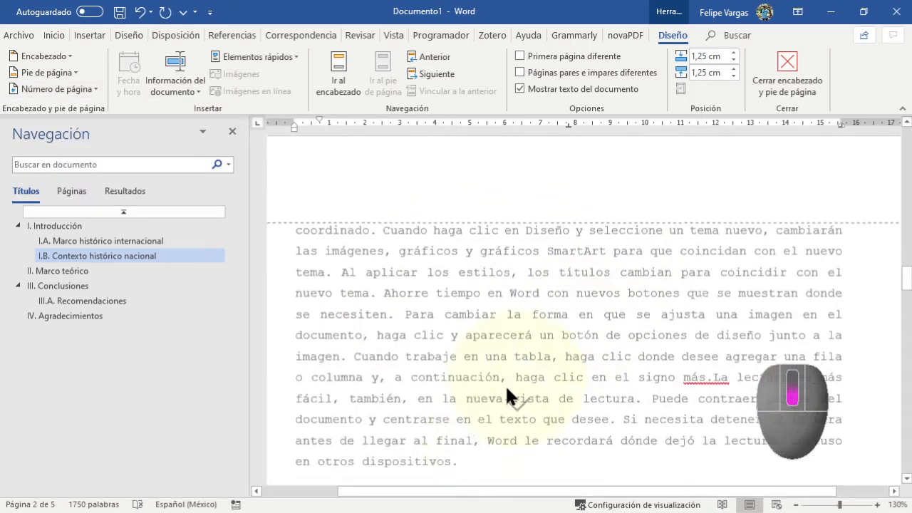
scroll(506, 389, down, 10)
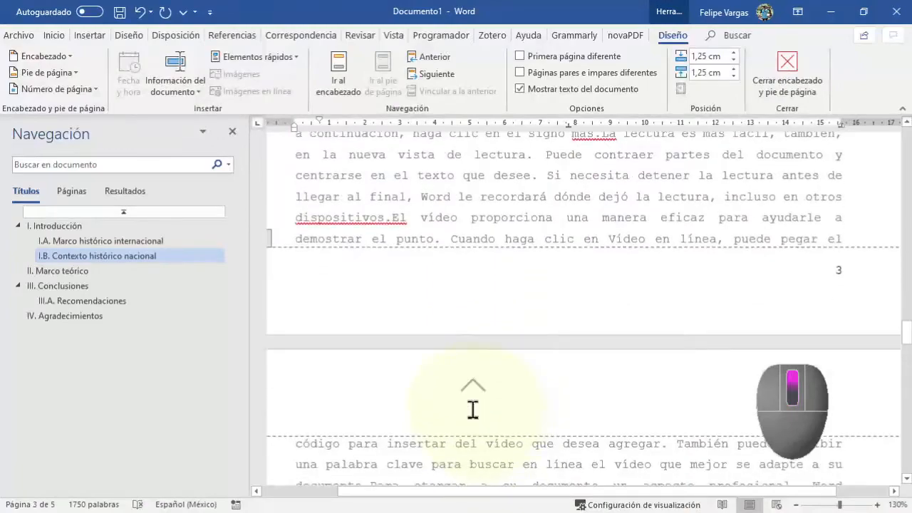
scroll(473, 409, up, 15)
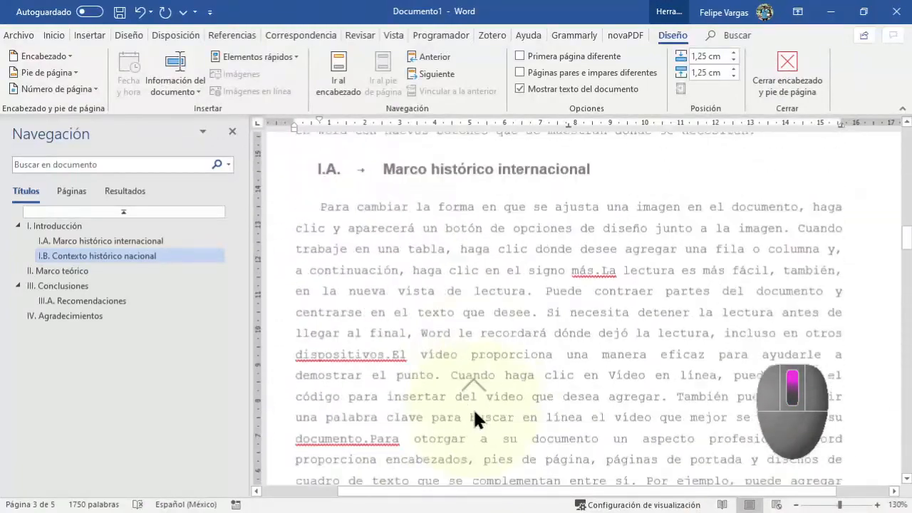
scroll(472, 407, up, 10)
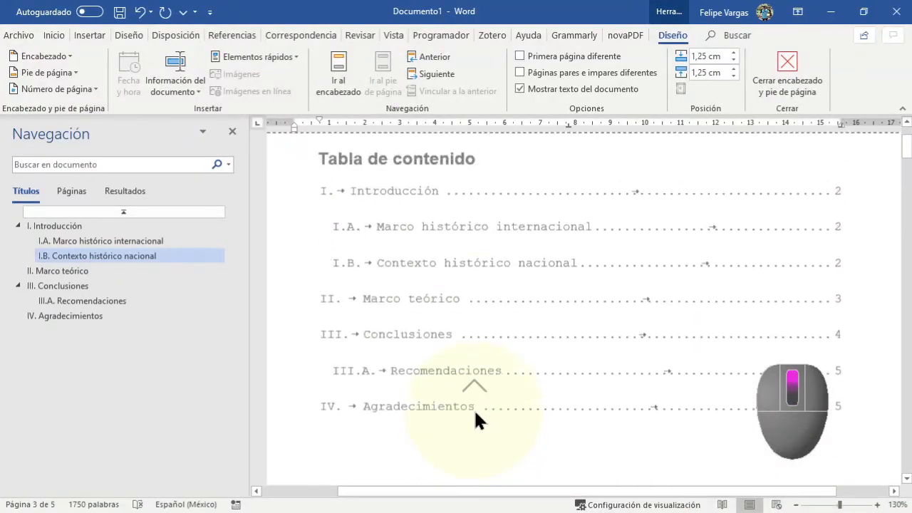
Enable the Primera página diferente option for the footer and check the footer of the table of contents page.
scroll(474, 408, up, 1)
scroll(470, 409, down, 5)
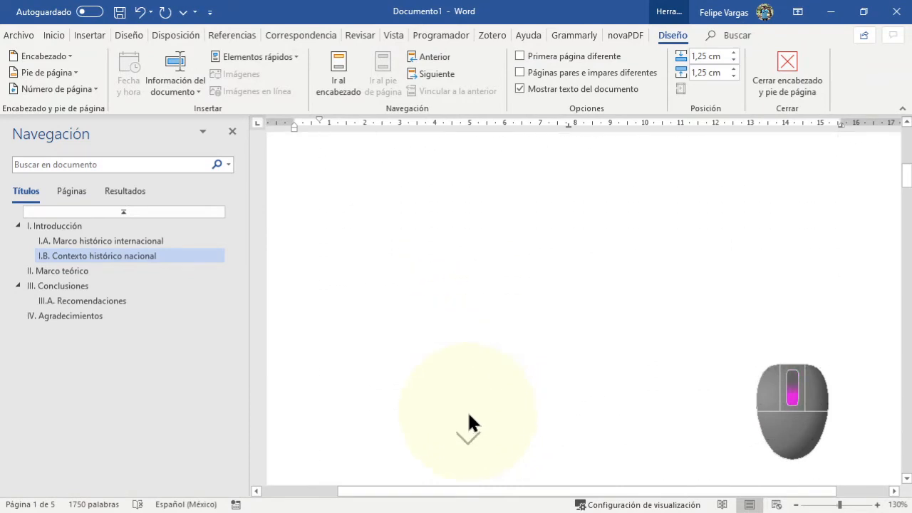
scroll(468, 416, down, 3)
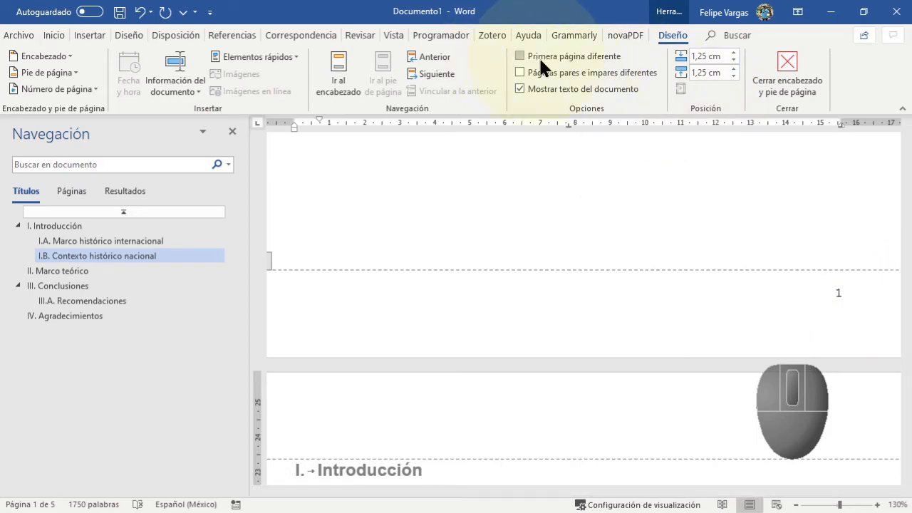
click(589, 55)
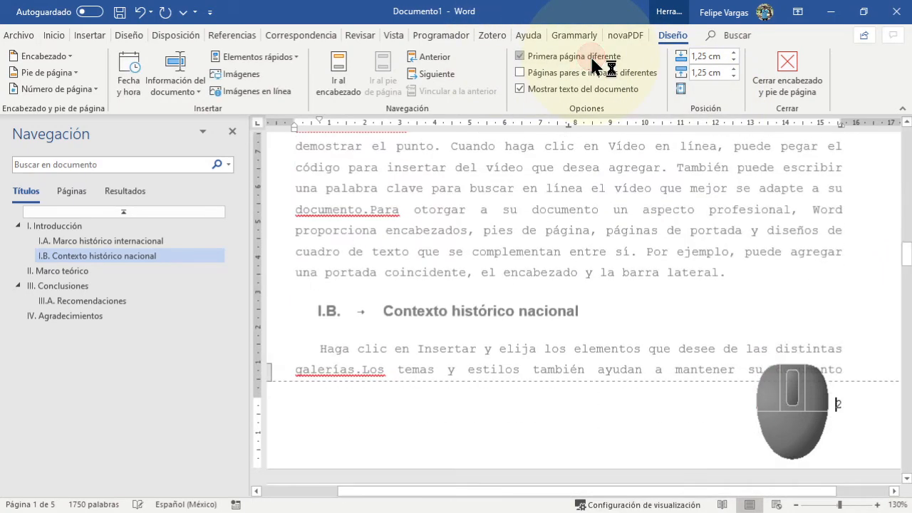
scroll(676, 334, up, 10)
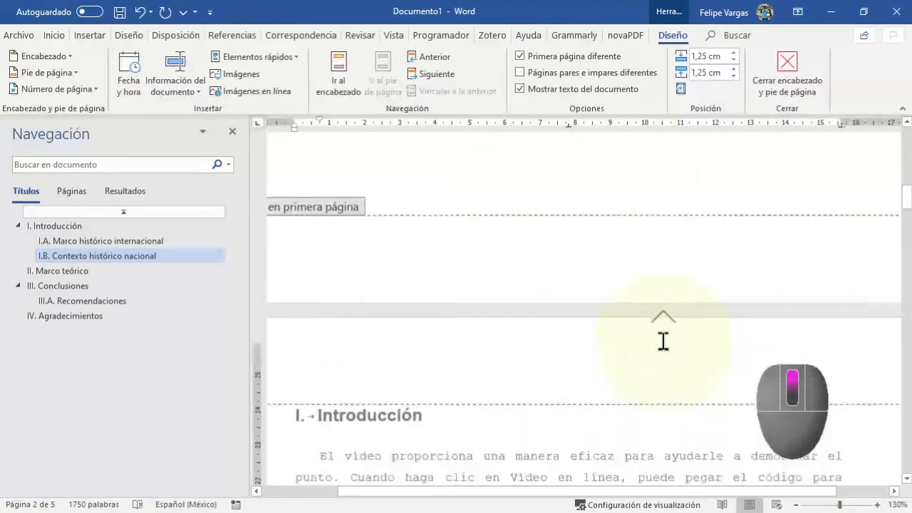
scroll(664, 351, up, 5)
scroll(662, 342, down, 4)
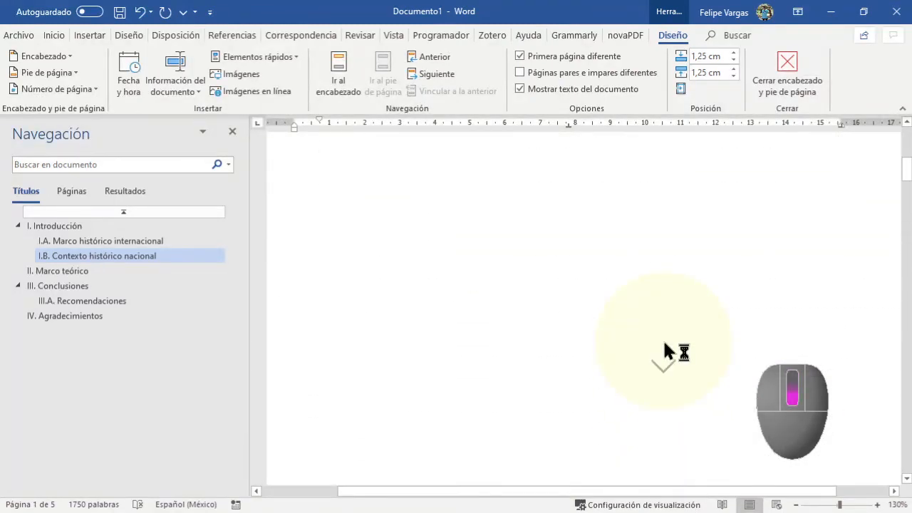
scroll(650, 357, down, 3)
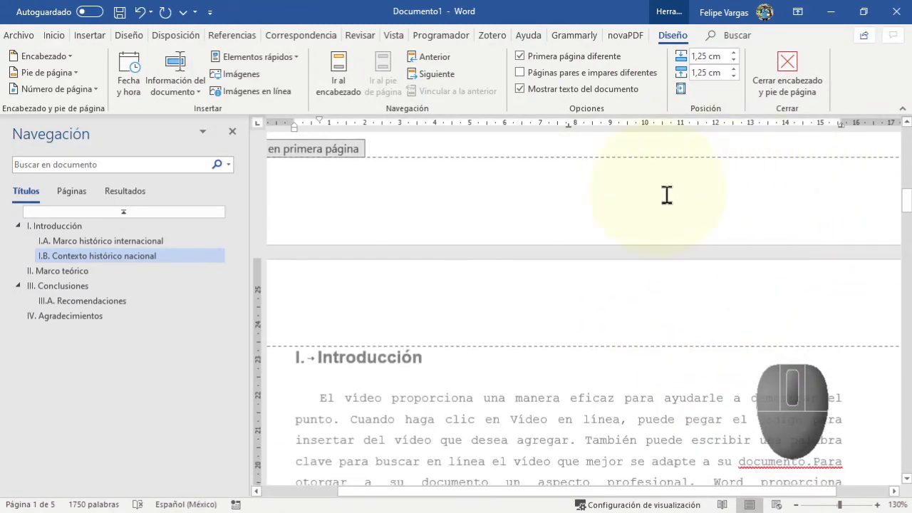
Format the page number in the second page's footer so that the numbering starts at 1.
scroll(667, 194, down, 10)
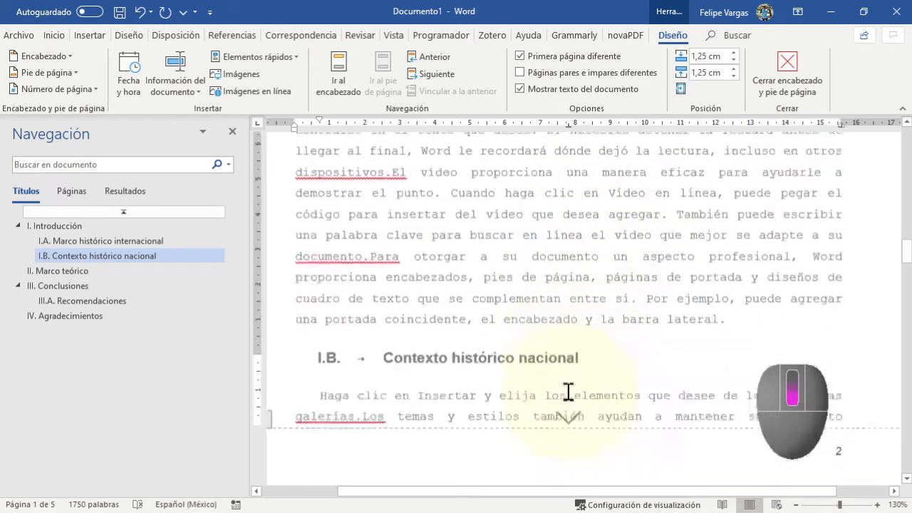
scroll(598, 378, down, 4)
scroll(625, 366, up, 2)
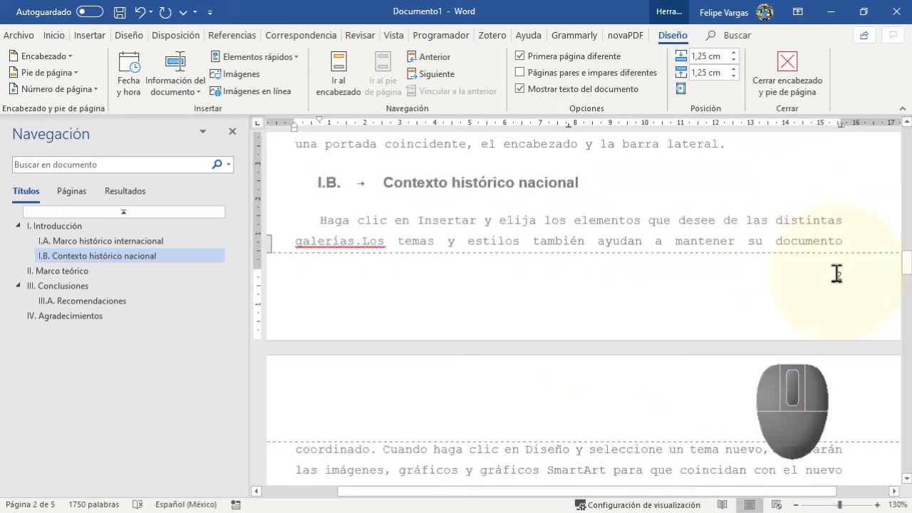
right_click(836, 275)
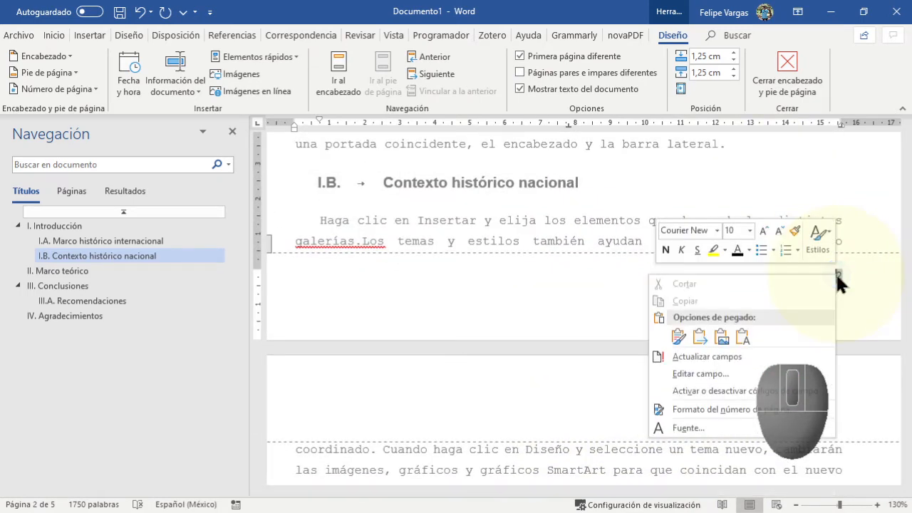
scroll(848, 271, down, 1)
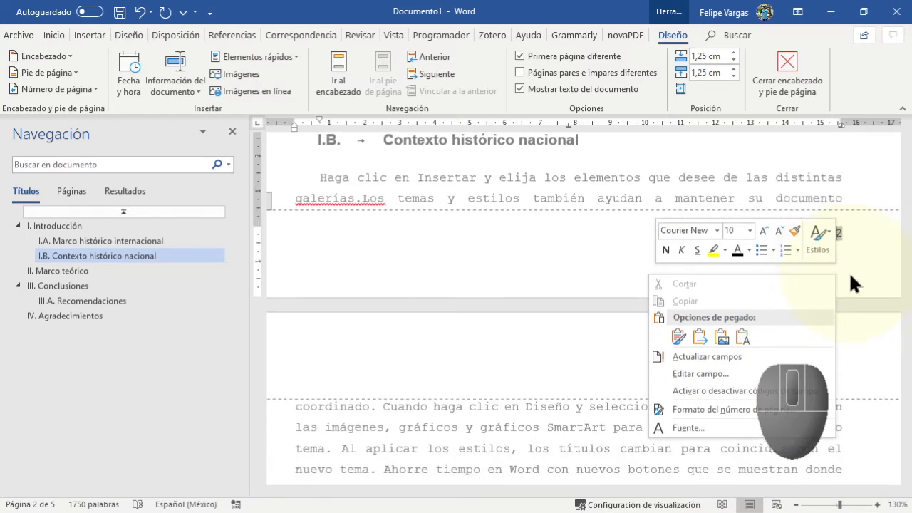
click(685, 407)
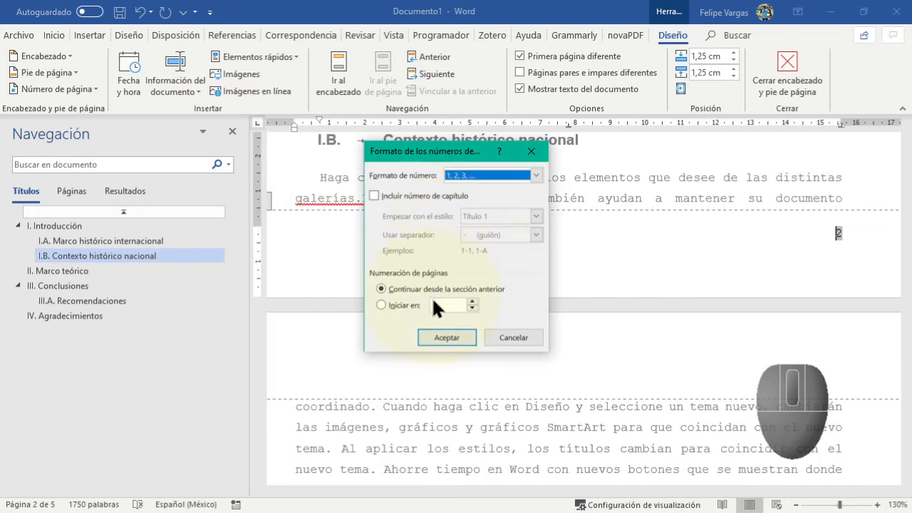
click(445, 337)
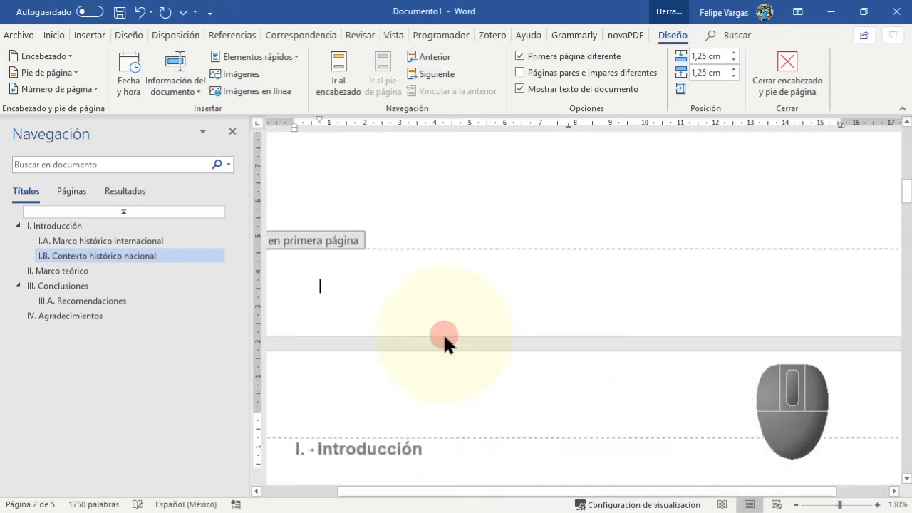
Check the footer numbers on the first pages and re-examine the page number format's start value of 1.
scroll(562, 306, up, 4)
scroll(584, 309, down, 2)
scroll(587, 299, down, 12)
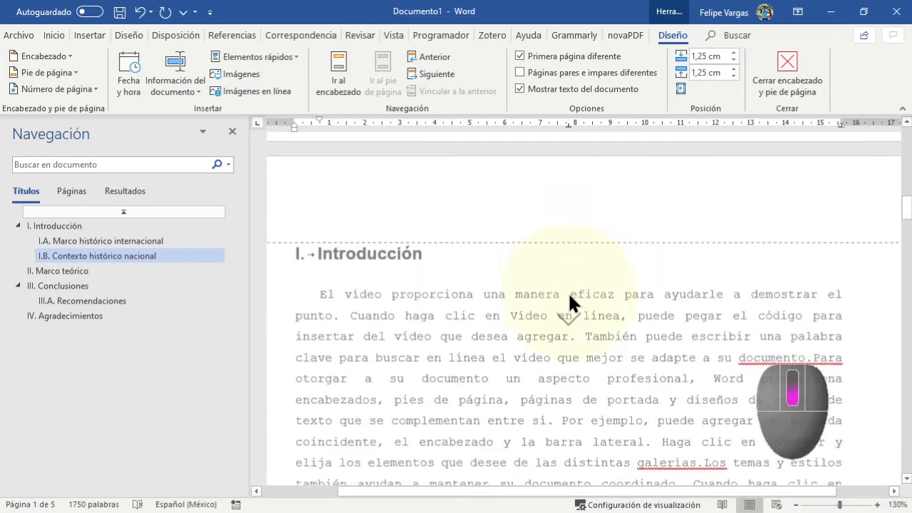
scroll(526, 293, down, 3)
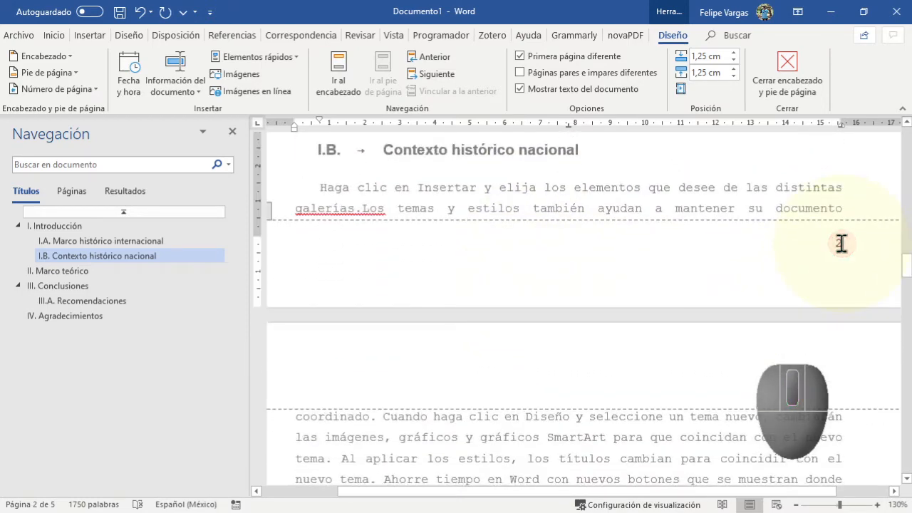
right_click(841, 243)
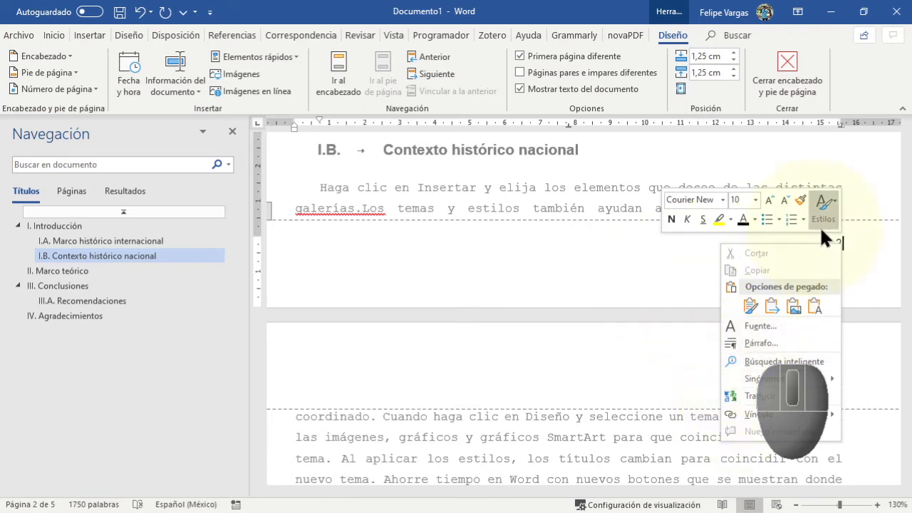
click(839, 244)
right_click(839, 243)
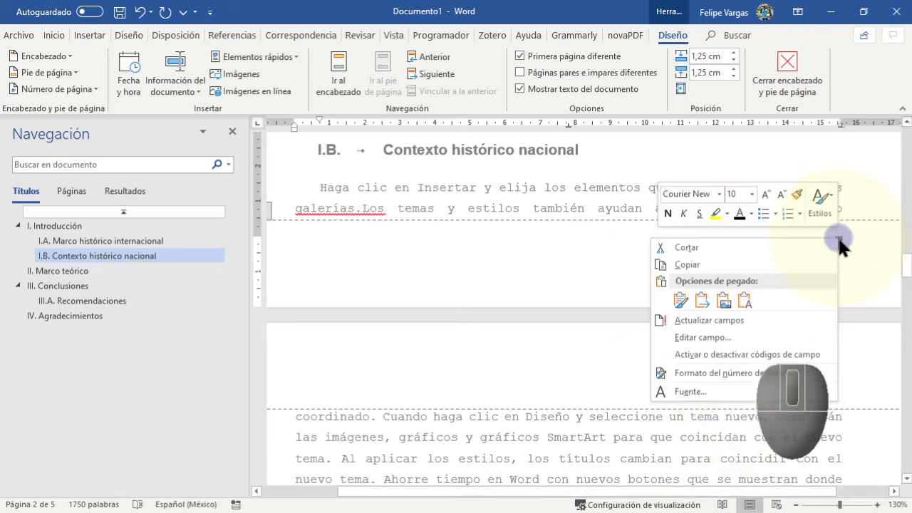
click(716, 376)
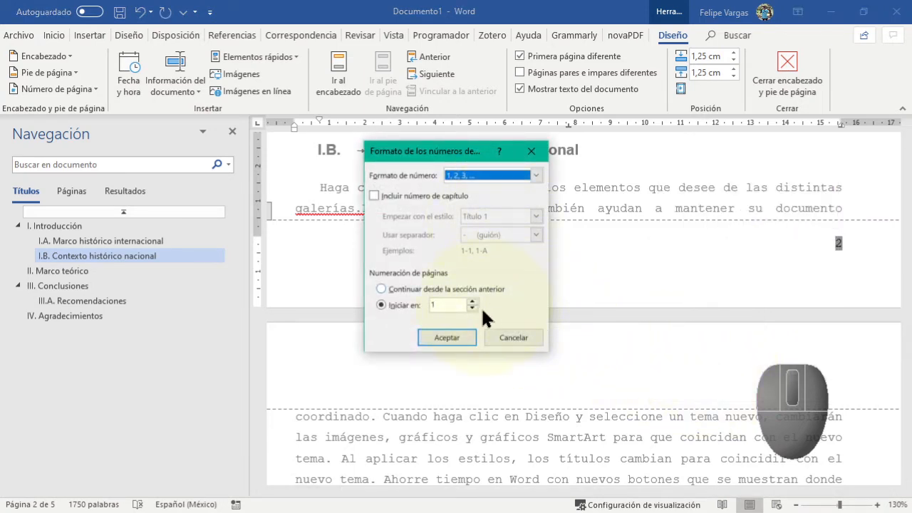
click(436, 333)
Review the first-page footer and the table of contents, and leave footer editing.
scroll(581, 272, down, 6)
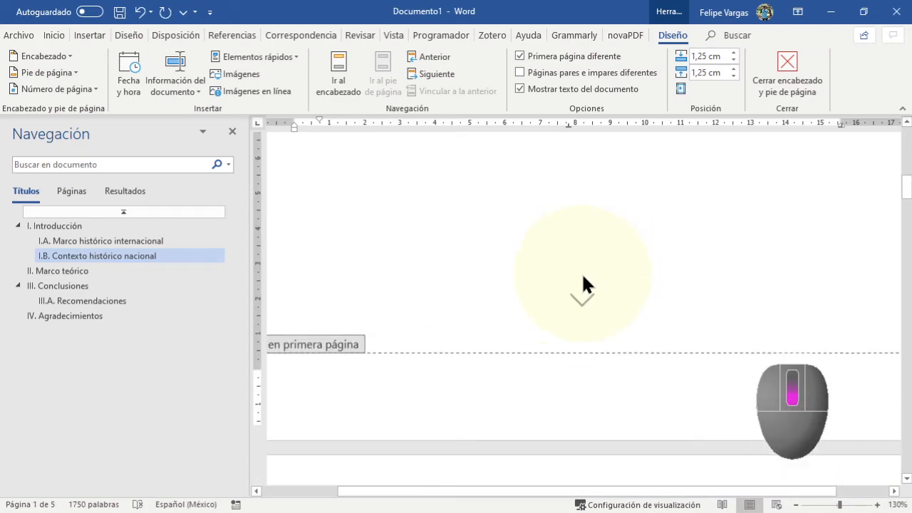
scroll(554, 292, up, 3)
scroll(554, 292, up, 10)
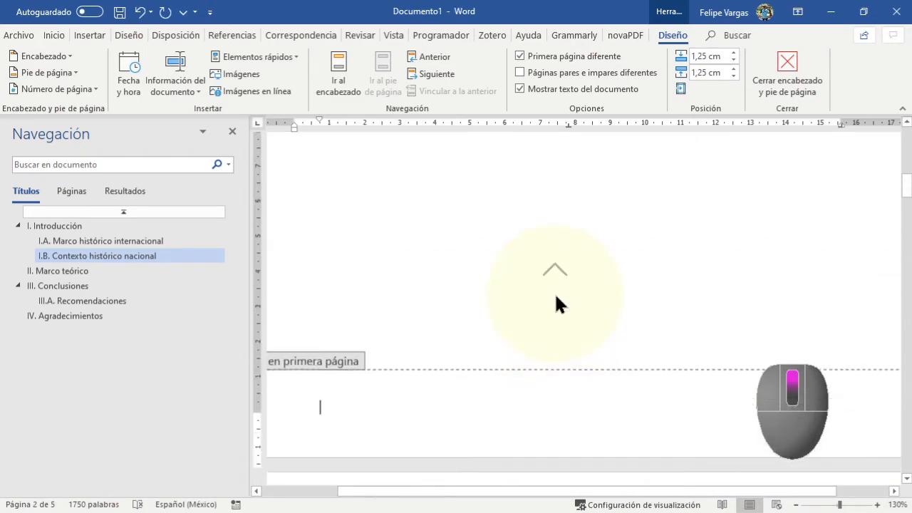
scroll(555, 292, down, 8)
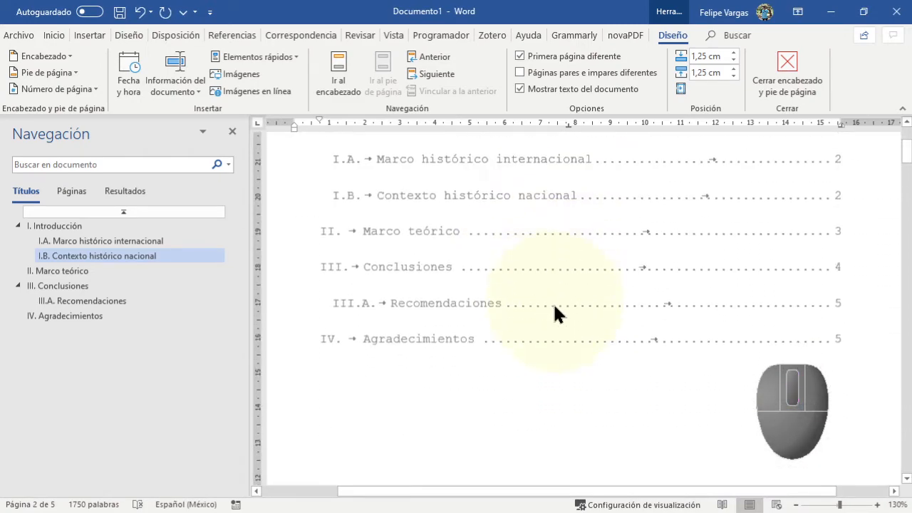
click(783, 60)
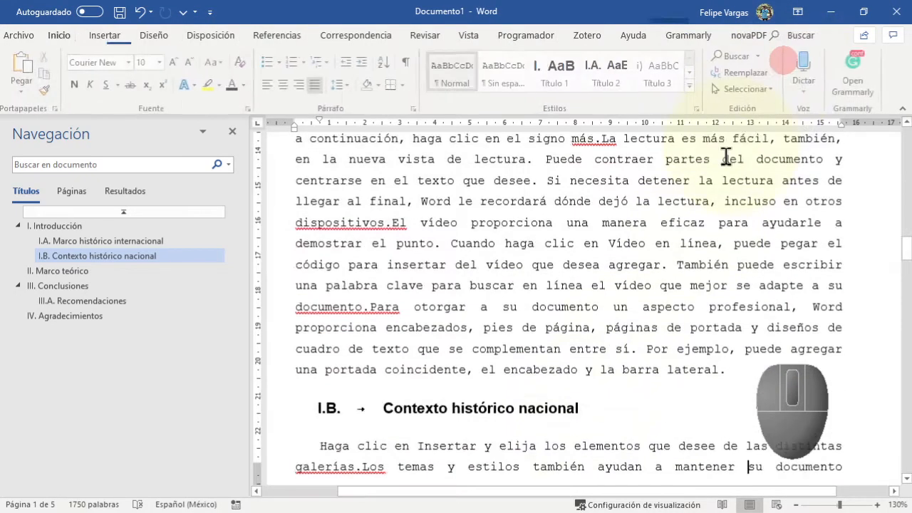
Insert a Página siguiente section break in the blank area below the table of contents.
scroll(579, 405, up, 7)
scroll(579, 405, up, 10)
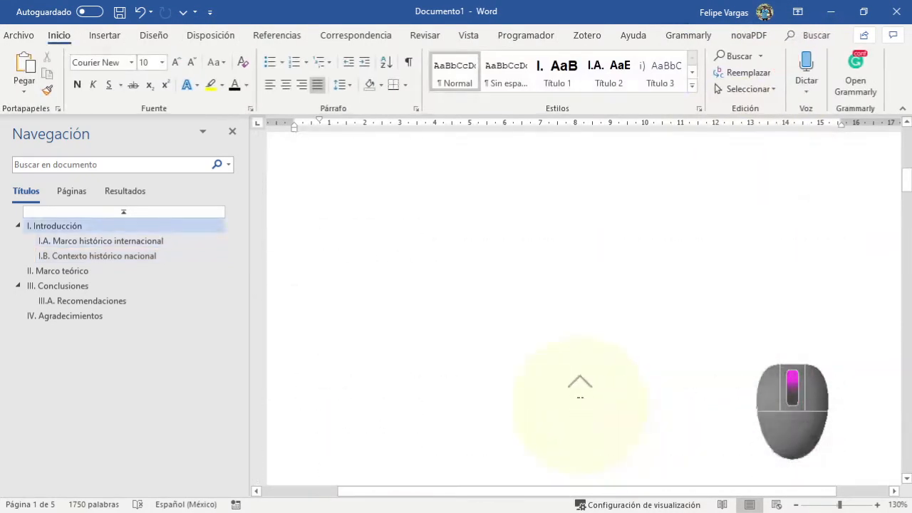
scroll(577, 399, down, 3)
scroll(576, 421, down, 1)
click(502, 298)
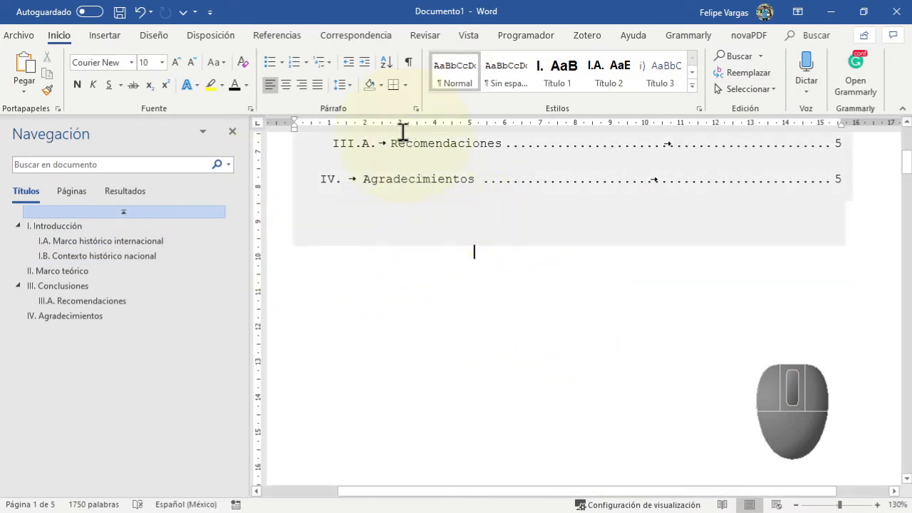
click(281, 38)
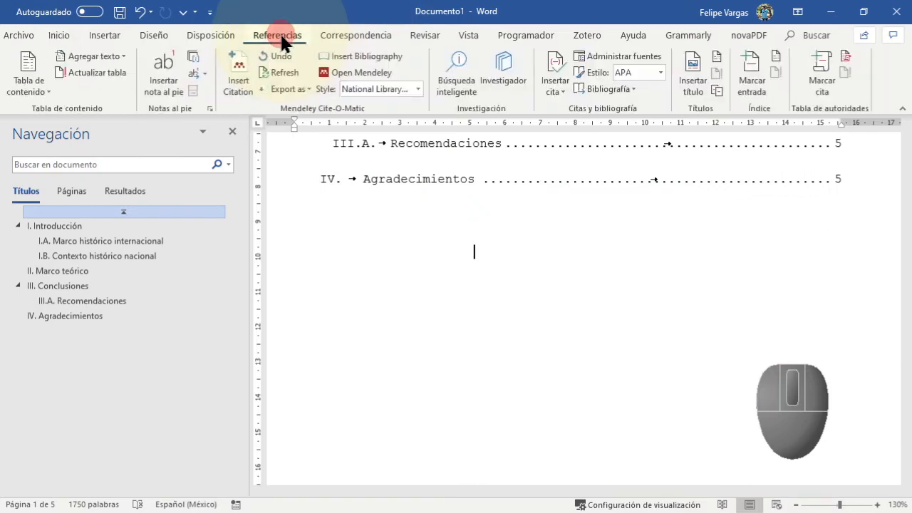
click(202, 40)
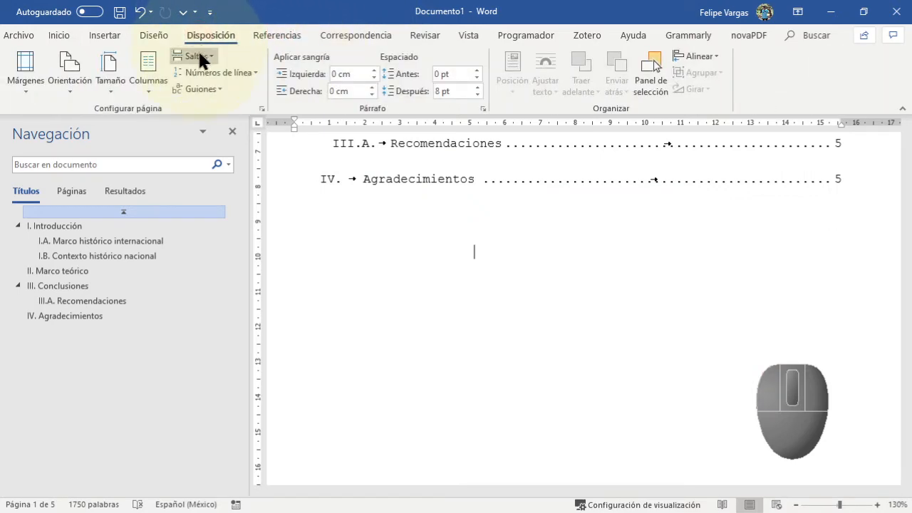
click(192, 57)
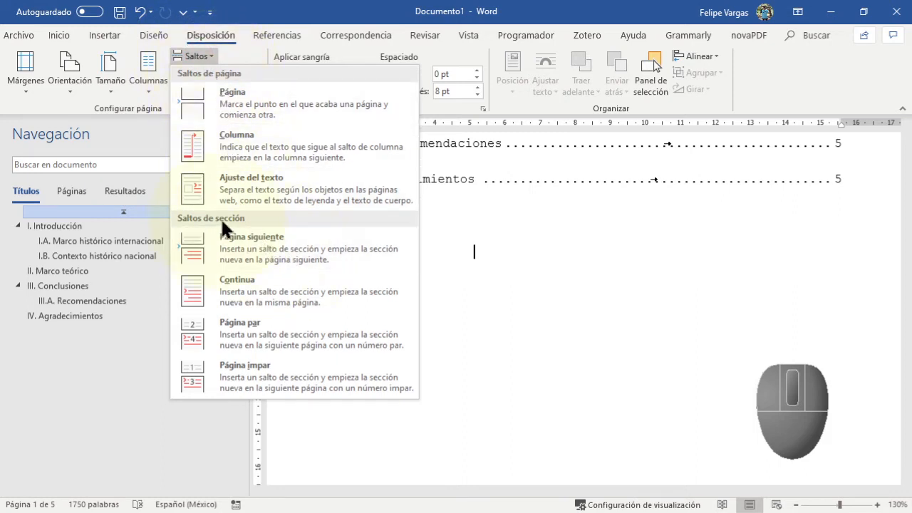
click(241, 241)
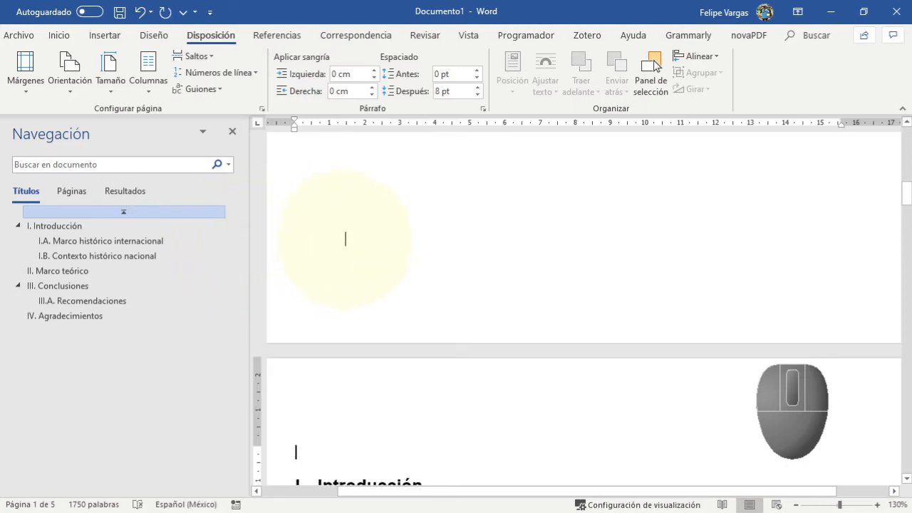
Examine the page numbering and page layout from the table of contents through the Marco teórico section after the section break.
scroll(382, 242, down, 3)
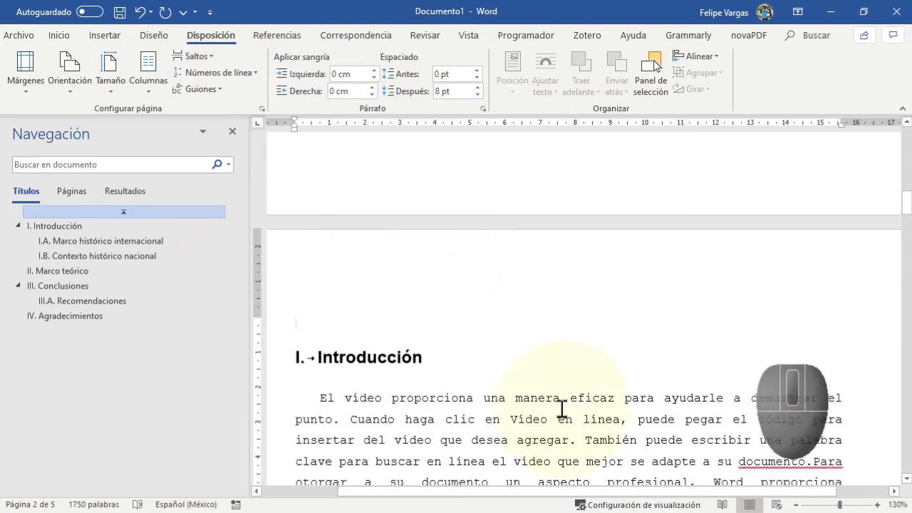
scroll(561, 409, down, 18)
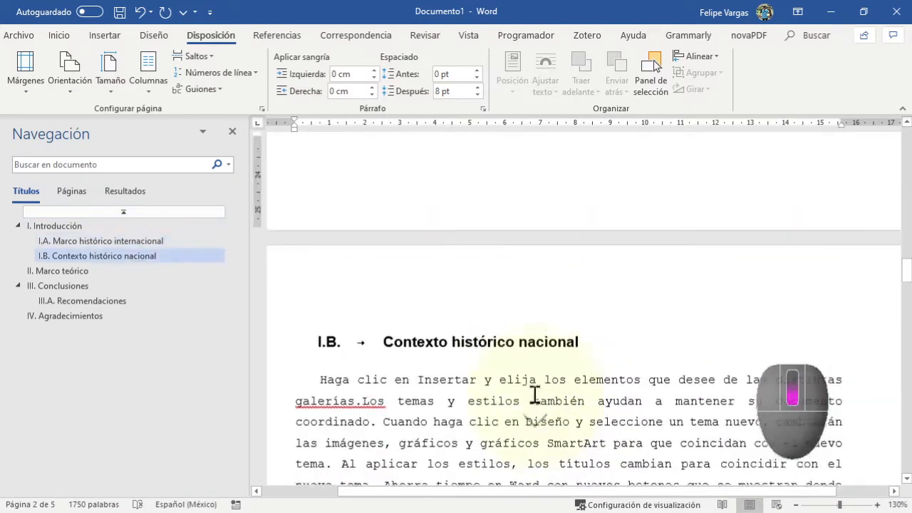
scroll(534, 394, down, 15)
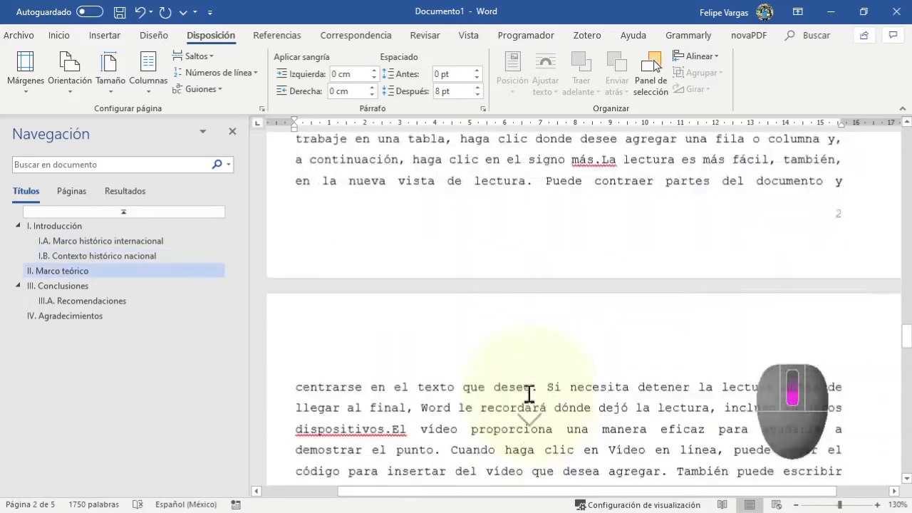
scroll(528, 394, up, 10)
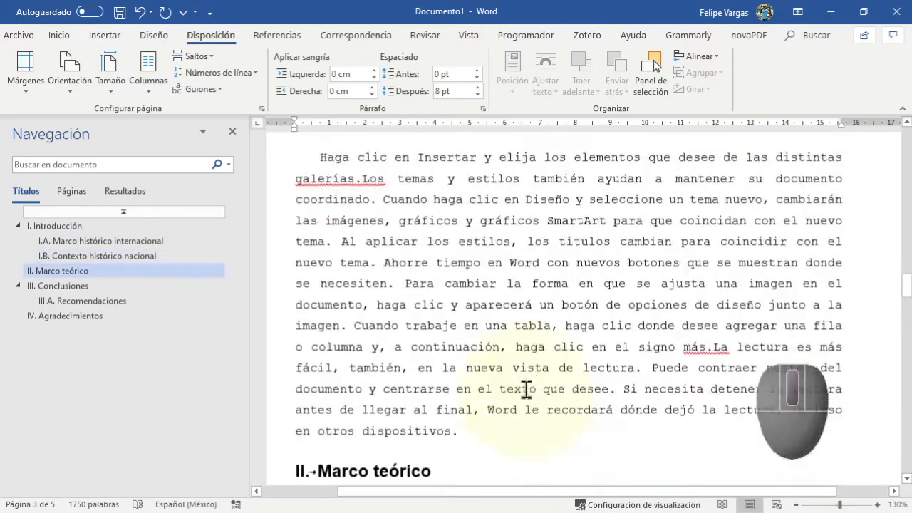
scroll(525, 389, up, 20)
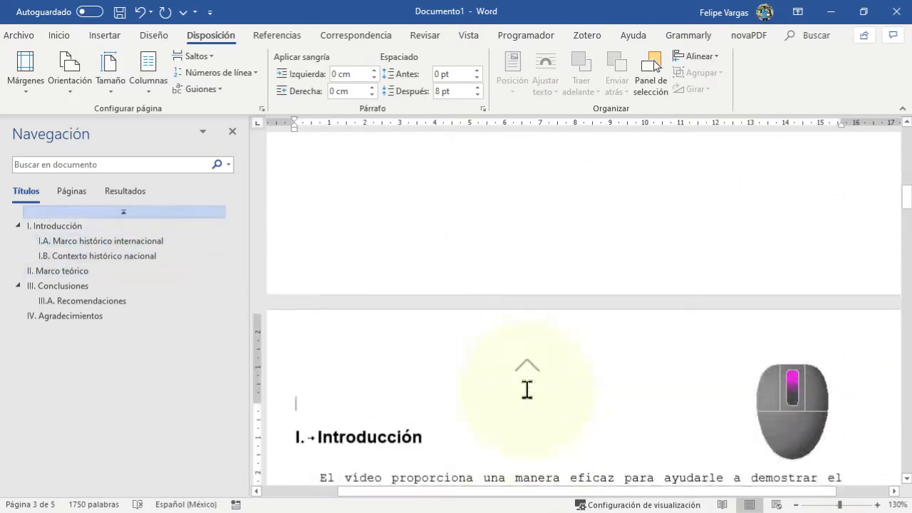
scroll(527, 390, up, 5)
scroll(527, 390, up, 5)
scroll(525, 388, down, 10)
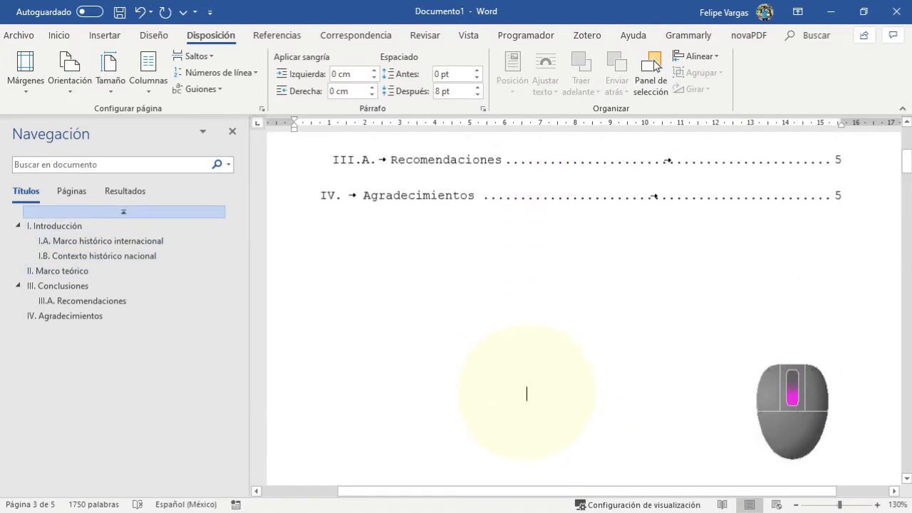
Turn off the different first page option for the Section 2 footer, check the neighbouring footers, and leave footer editing.
scroll(530, 401, down, 20)
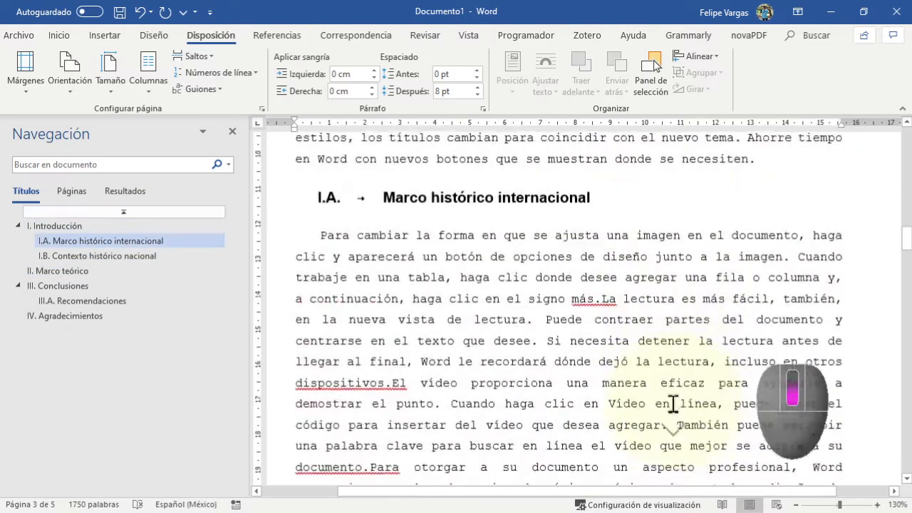
double_click(816, 305)
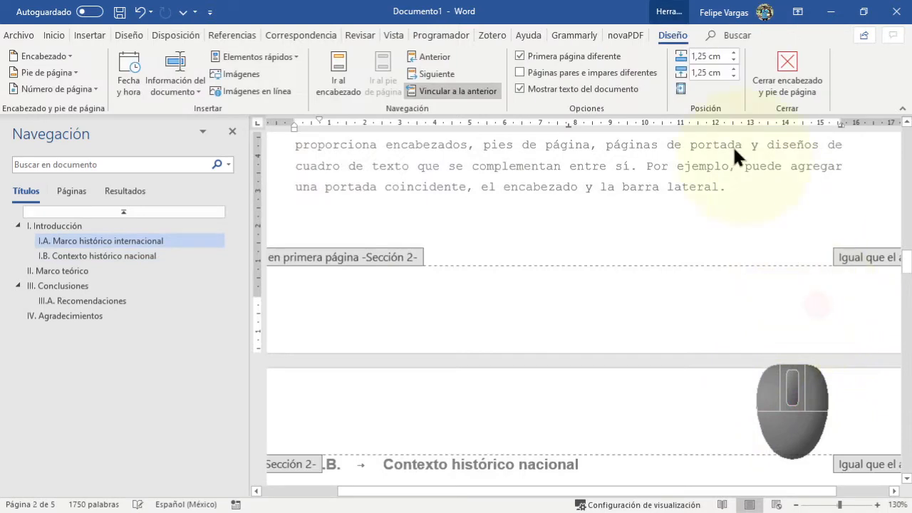
click(586, 61)
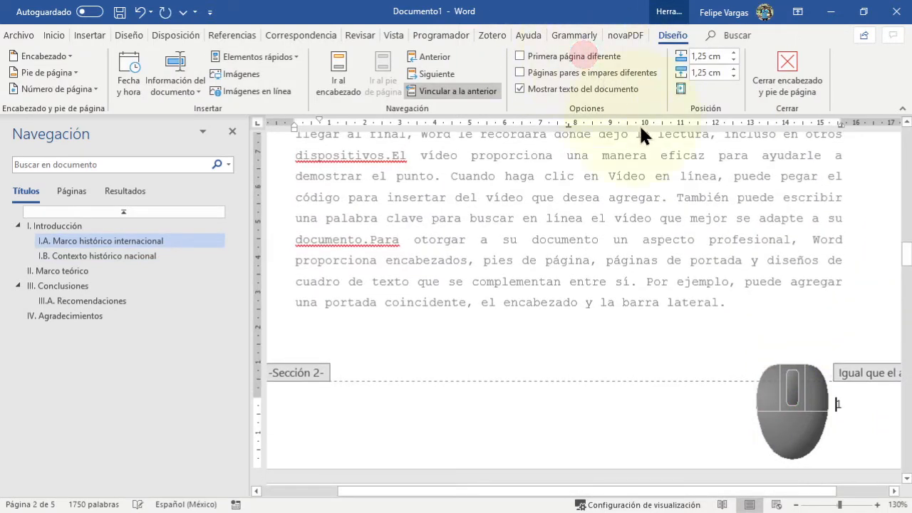
scroll(572, 375, down, 3)
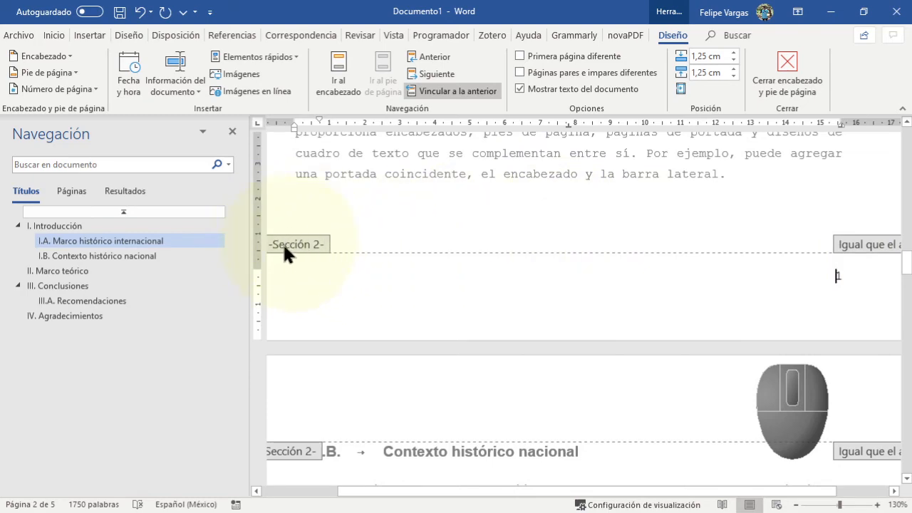
scroll(455, 276, up, 15)
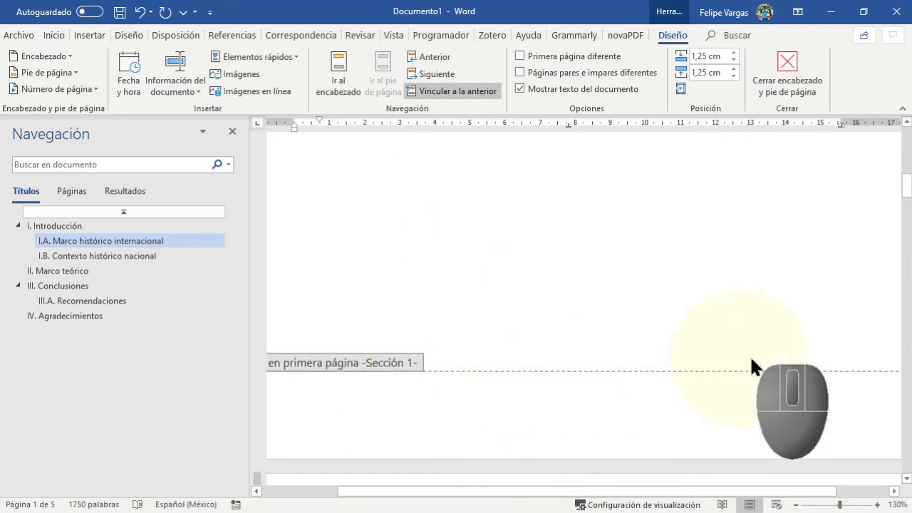
click(789, 63)
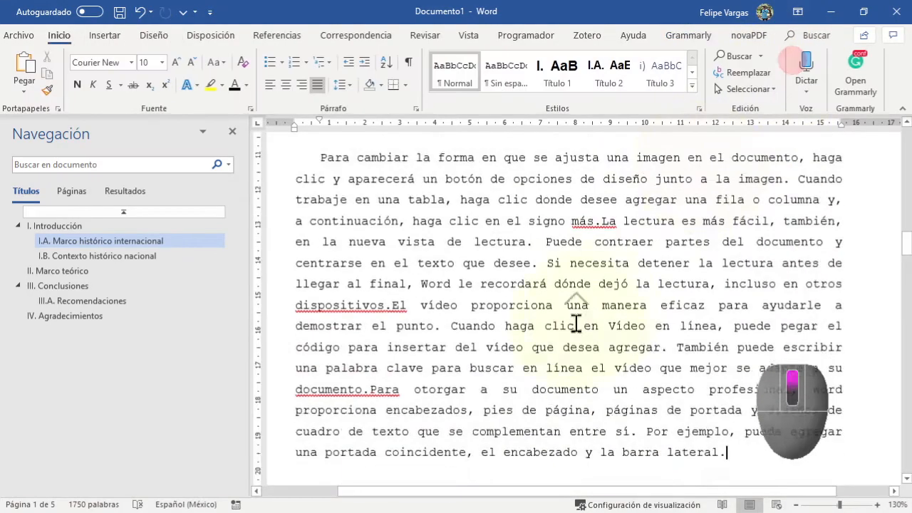
Review the first page's table of contents and the blank area between it and the Introducción heading.
scroll(576, 322, up, 10)
scroll(575, 322, up, 8)
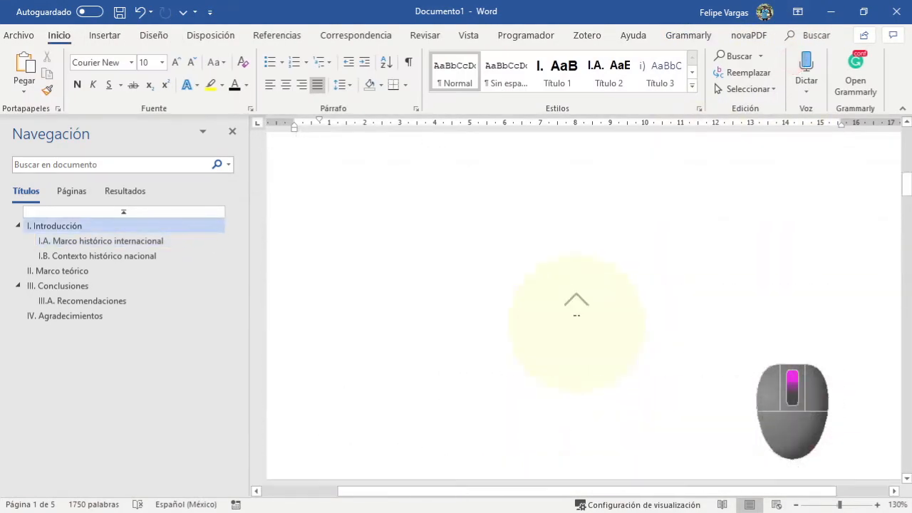
scroll(576, 322, up, 1)
scroll(575, 319, down, 8)
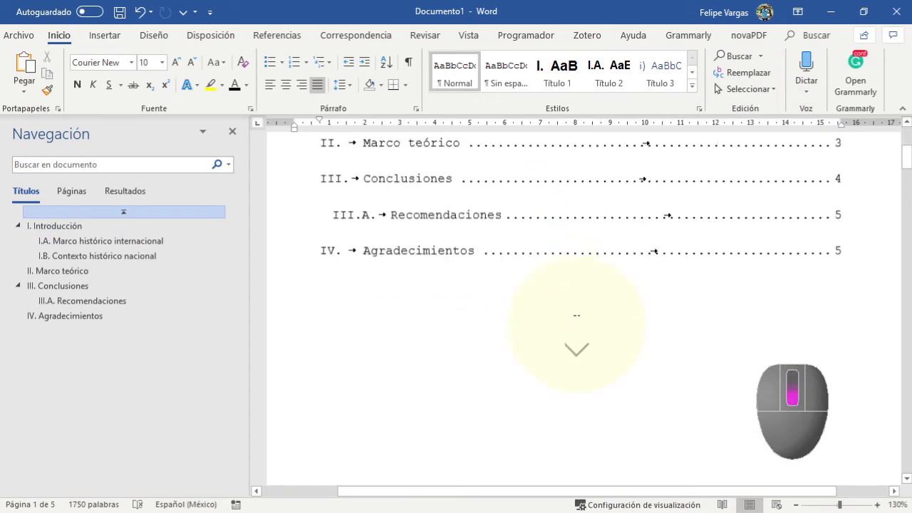
scroll(527, 368, down, 3)
scroll(527, 368, up, 10)
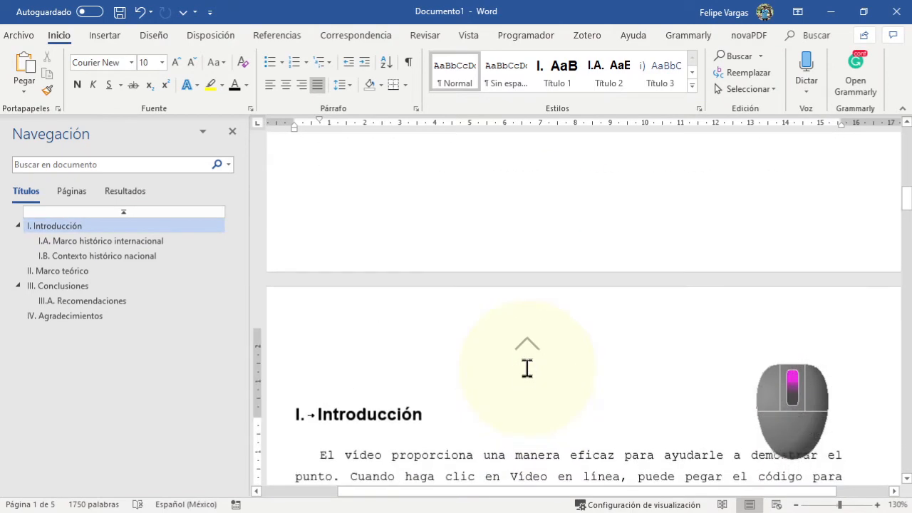
scroll(527, 368, up, 3)
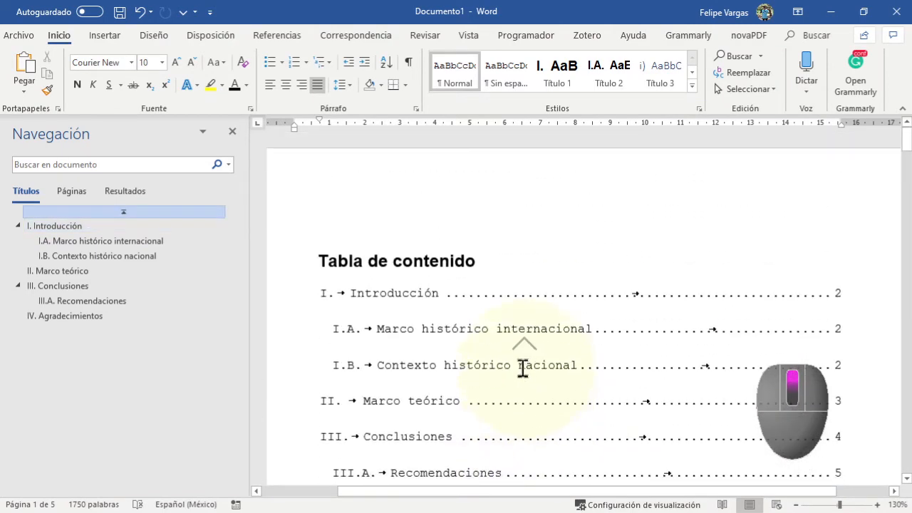
scroll(482, 423, down, 3)
scroll(413, 387, up, 3)
click(355, 185)
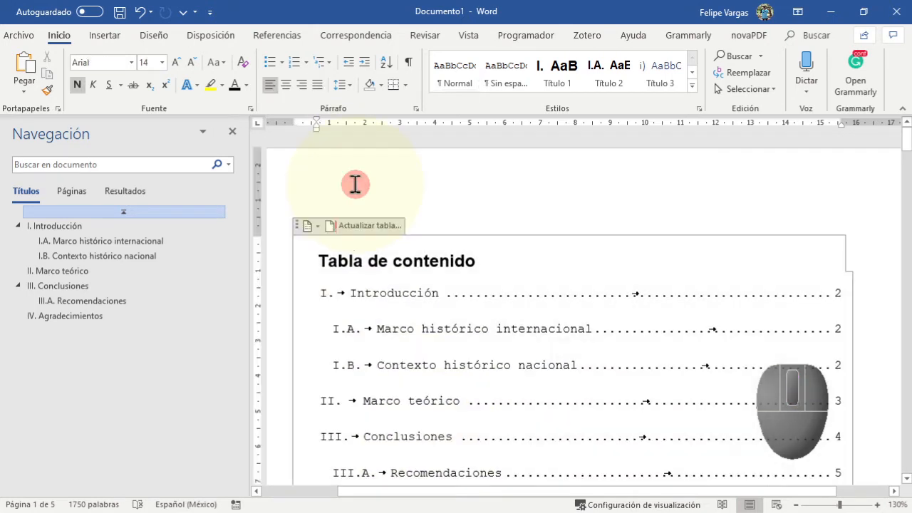
scroll(547, 197, down, 2)
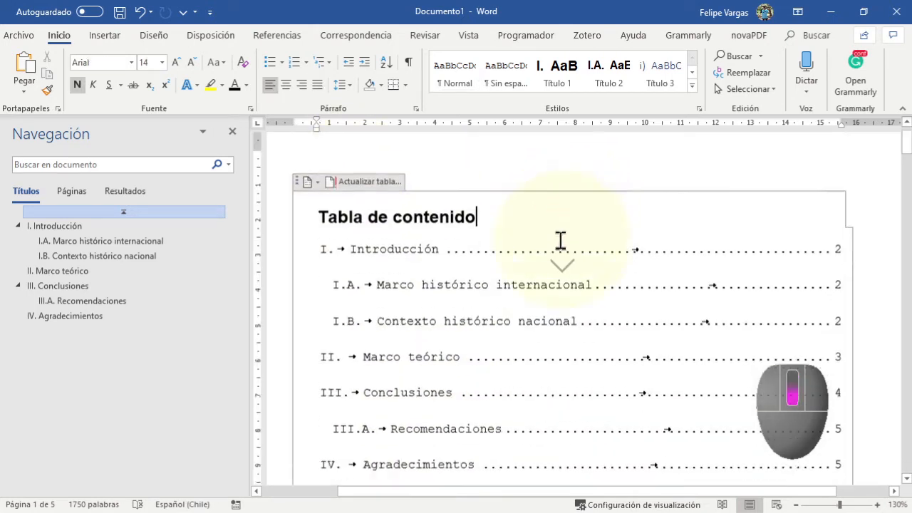
scroll(543, 243, up, 2)
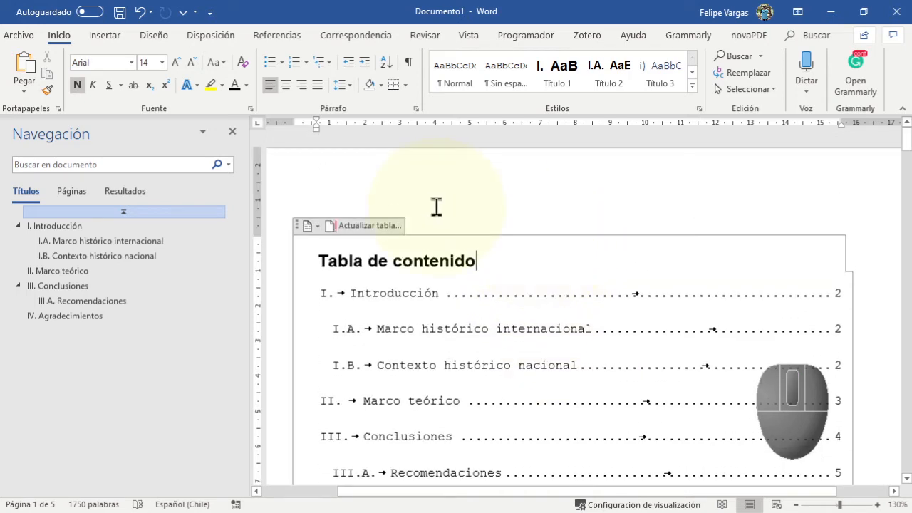
scroll(463, 214, down, 2)
scroll(406, 199, up, 2)
Remove the table of contents from the first page.
click(351, 170)
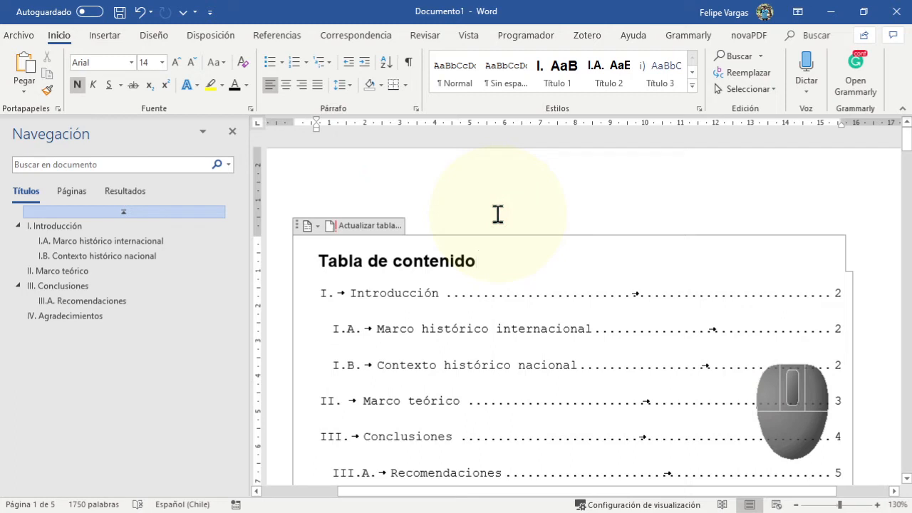
key(Return)
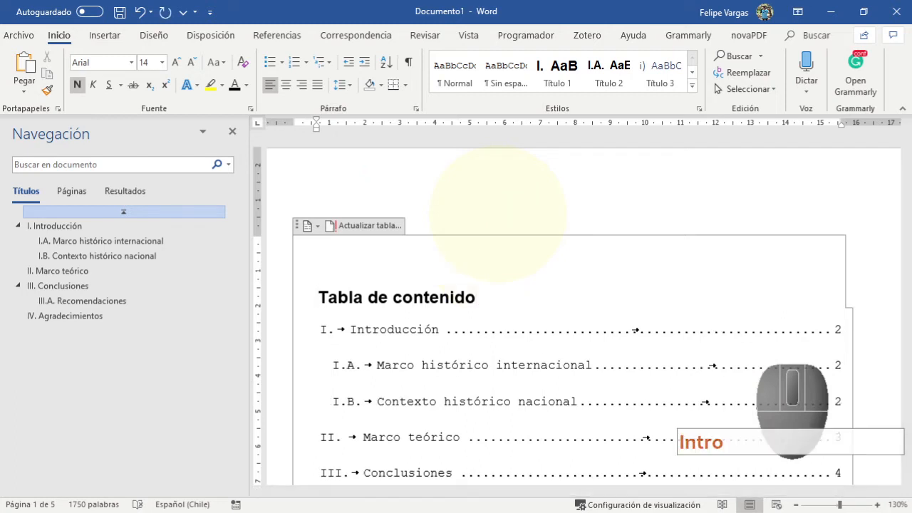
key(BackSpace)
click(306, 225)
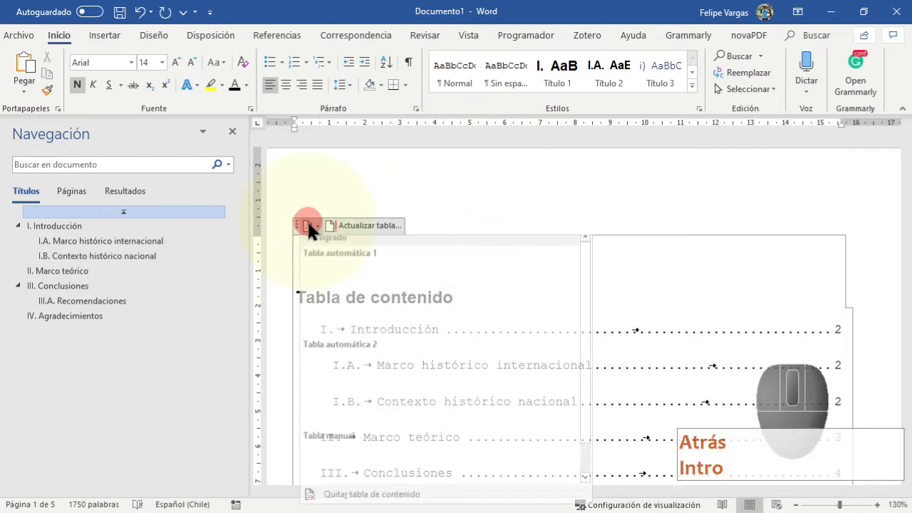
click(440, 500)
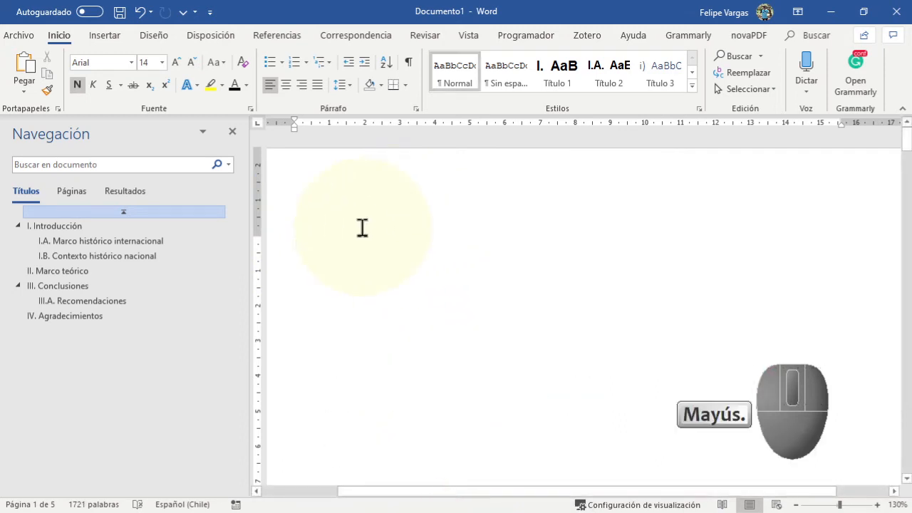
Enter the cover page lines "Trabajo", "Autores" and "Fecha" on separate paragraphs at the start of the first page.
text(Trav)
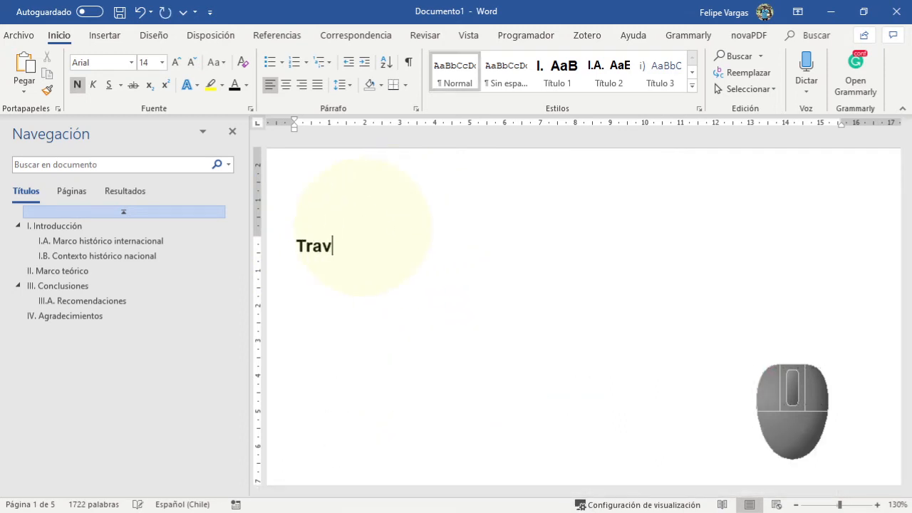
key(BackSpace)
text(baj)
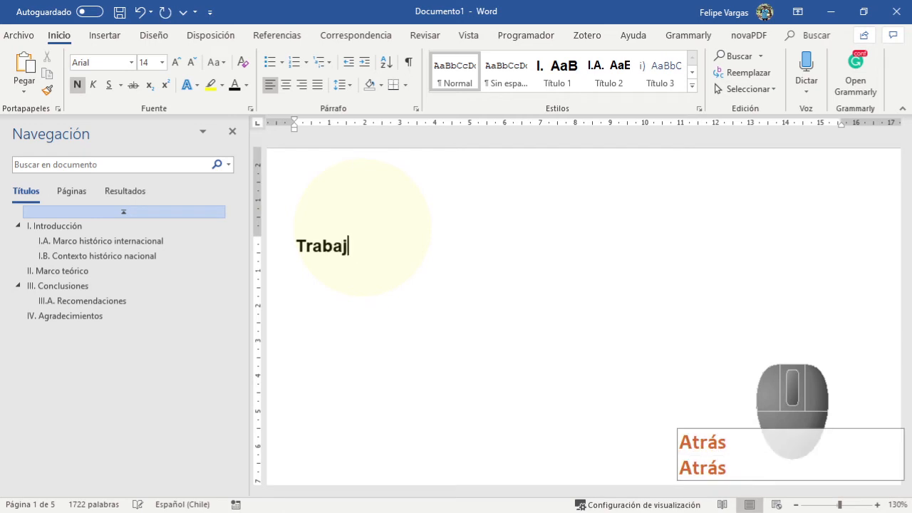
text(o)
key(Return)
text(A)
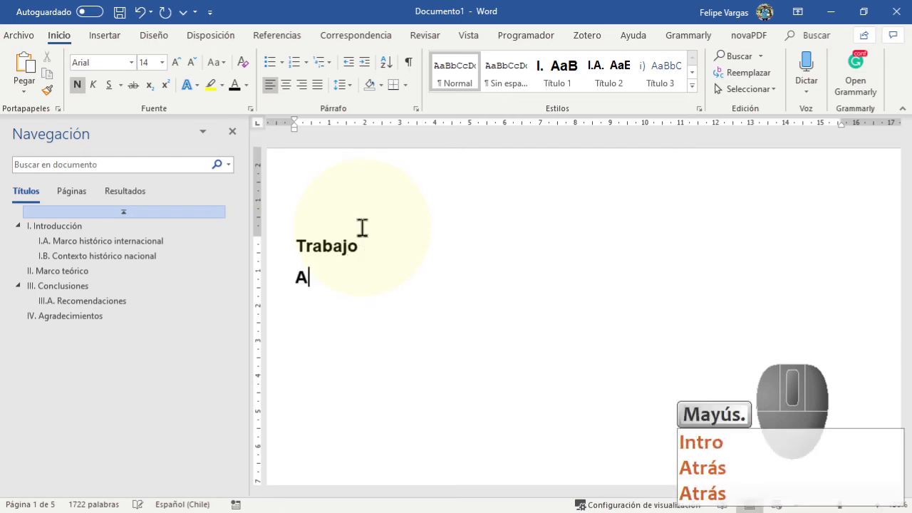
text(utores)
key(Return)
text(DF)
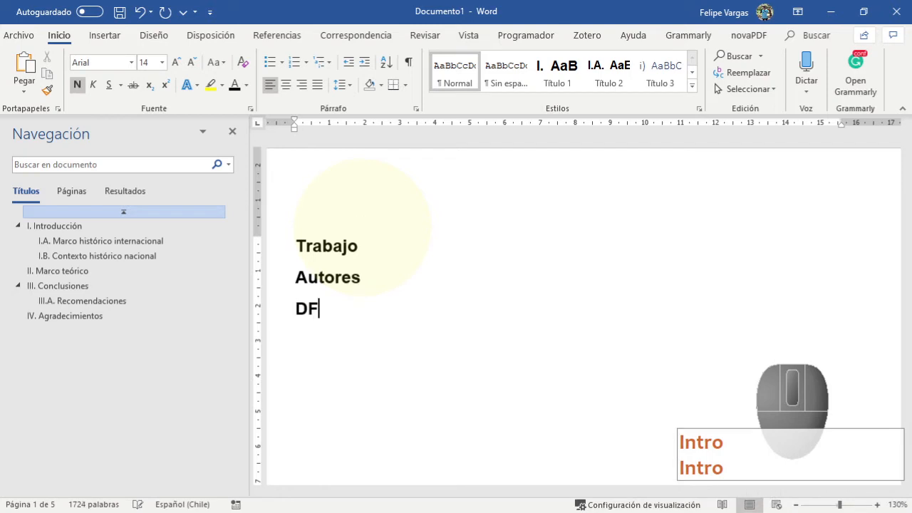
key(BackSpace)
key(BackSpace)
text(Fecha)
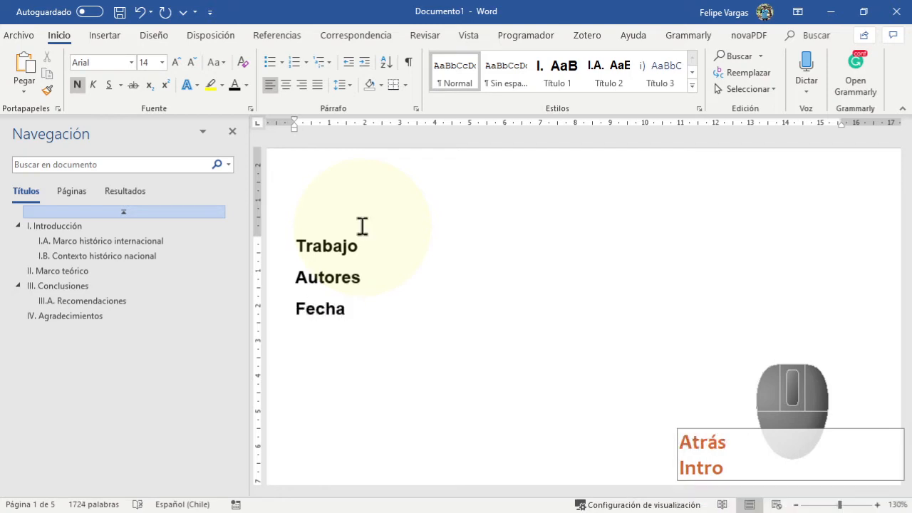
Add a new paragraph below "Fecha" and insert a Página siguiente section break there.
scroll(505, 332, down, 4)
scroll(378, 278, up, 2)
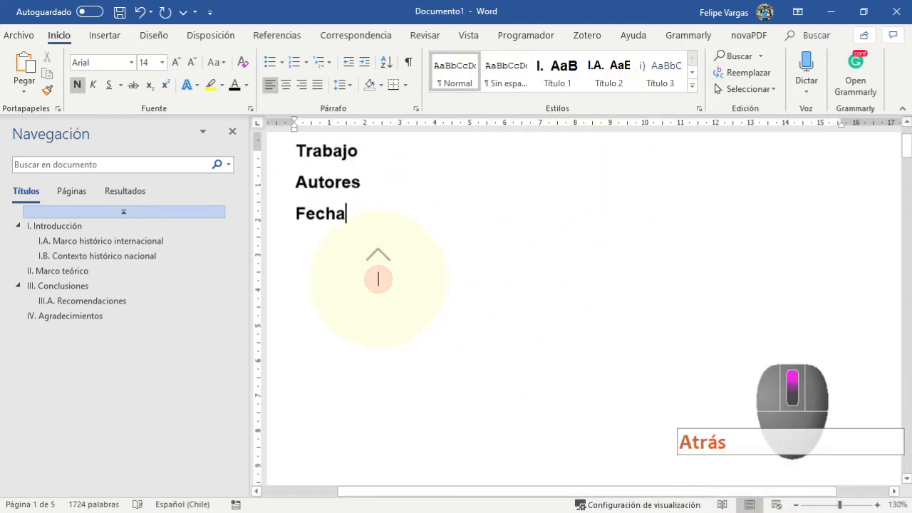
key(Return)
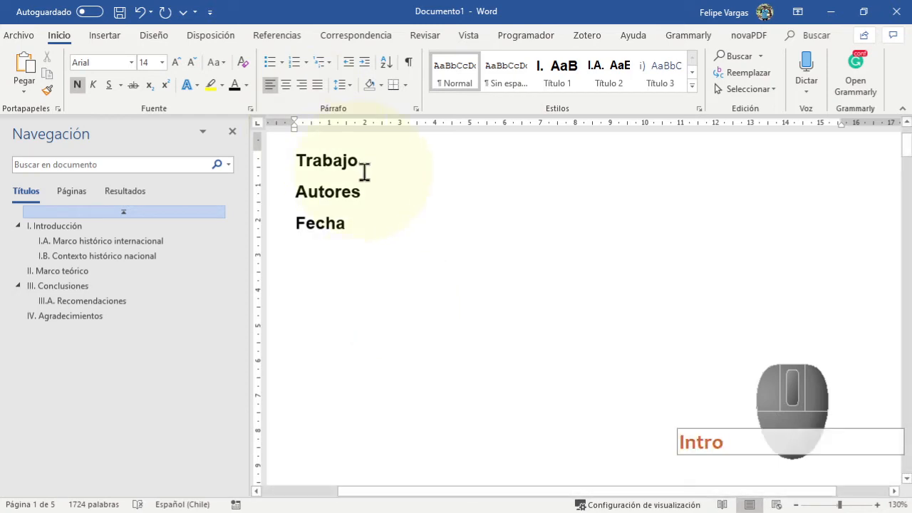
scroll(438, 200, down, 4)
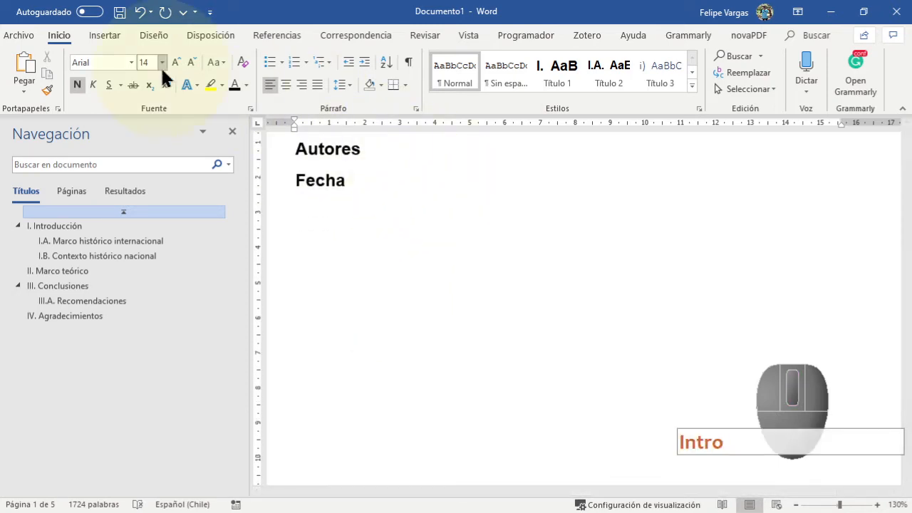
scroll(379, 288, down, 3)
scroll(384, 305, up, 3)
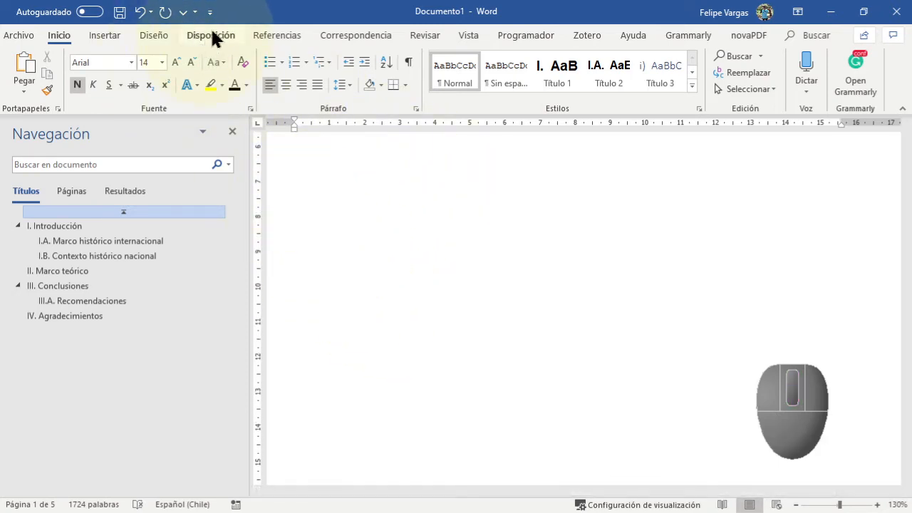
click(211, 35)
click(196, 57)
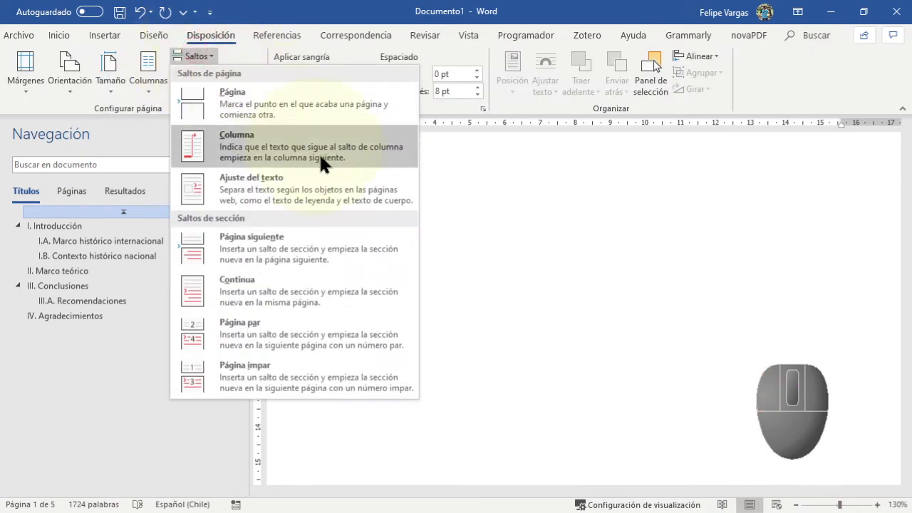
click(326, 240)
Delete the empty paragraph and the leftover break between the new section break and the Introducción heading.
scroll(512, 316, down, 3)
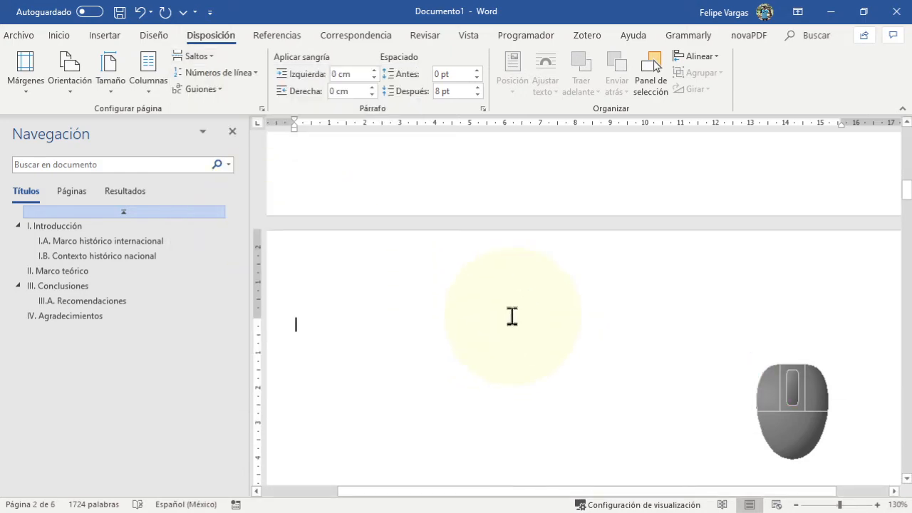
key(Delete)
key(Delete)
key(Delete)
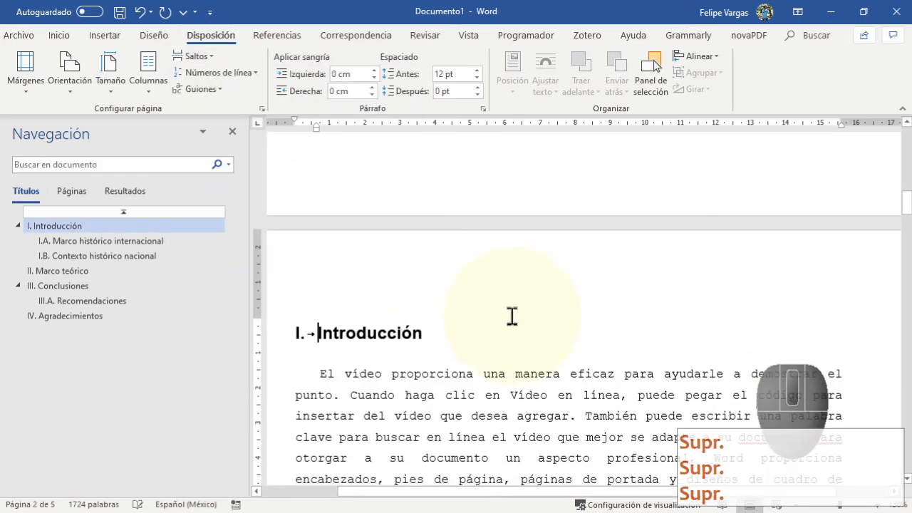
Insert a Página siguiente section break in the empty paragraph after the Agradecimientos text at the document's end.
scroll(562, 324, down, 15)
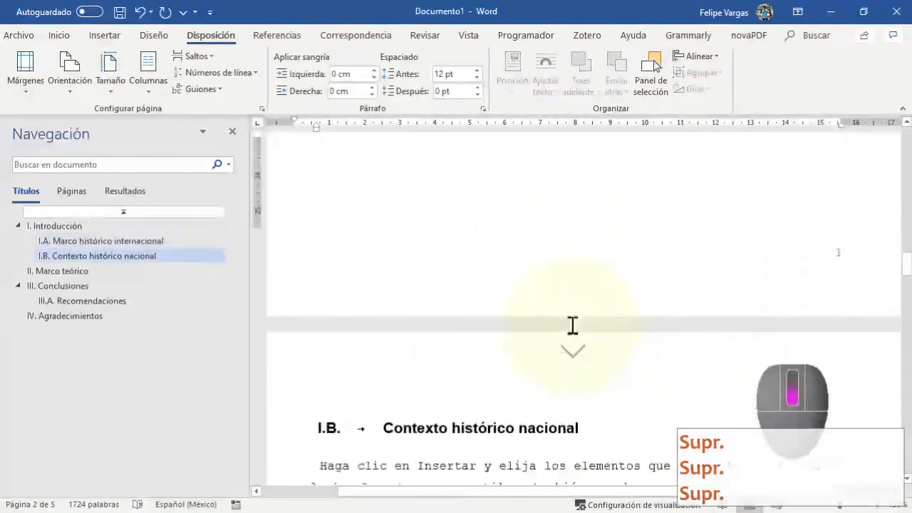
scroll(589, 306, down, 15)
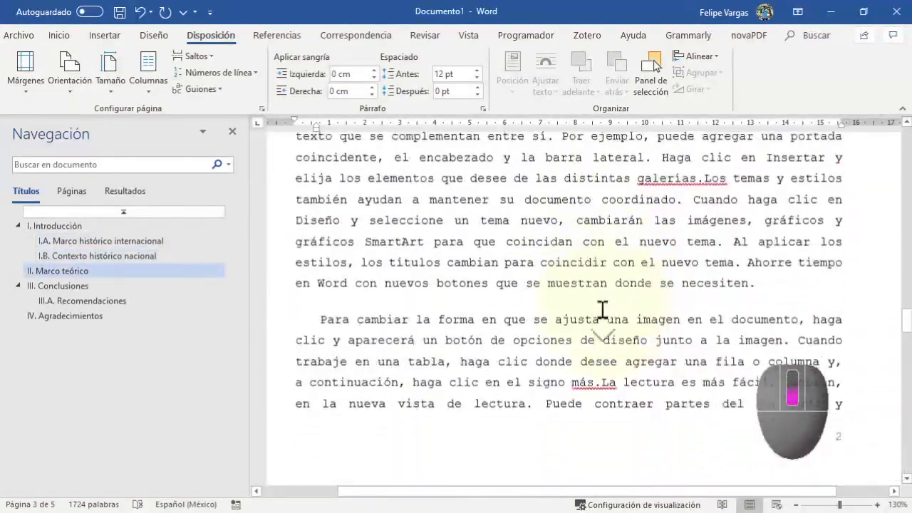
scroll(589, 301, down, 15)
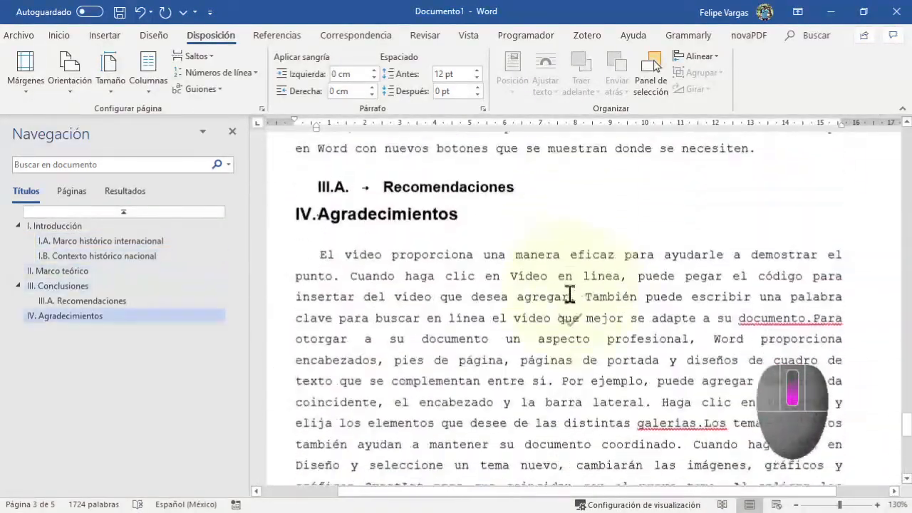
scroll(551, 287, down, 5)
click(606, 297)
scroll(611, 300, up, 3)
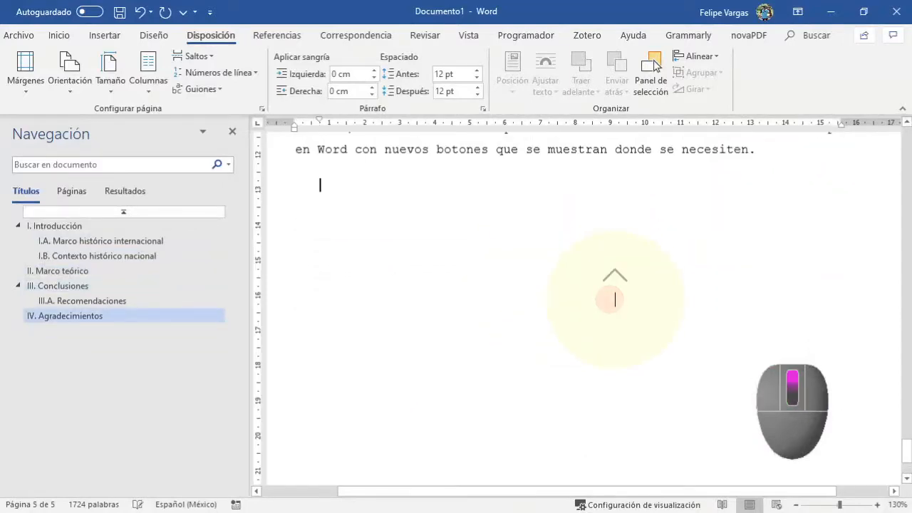
click(197, 56)
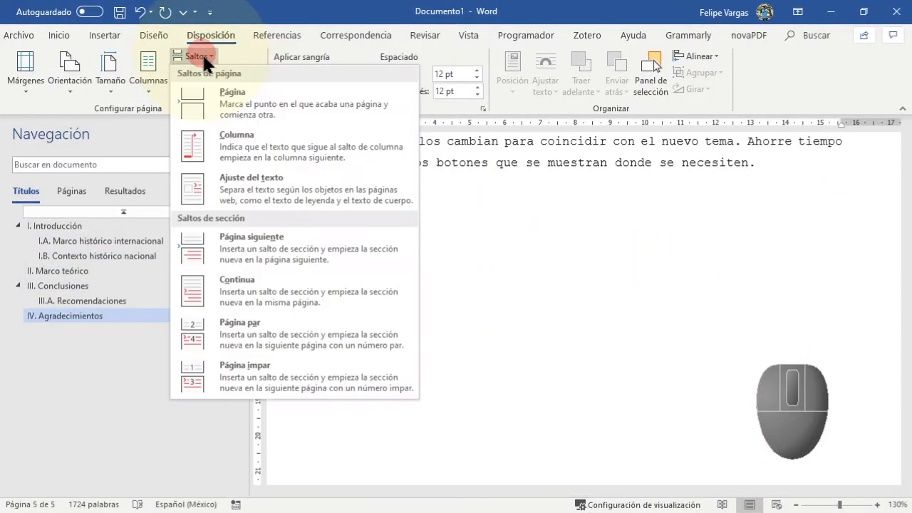
click(300, 245)
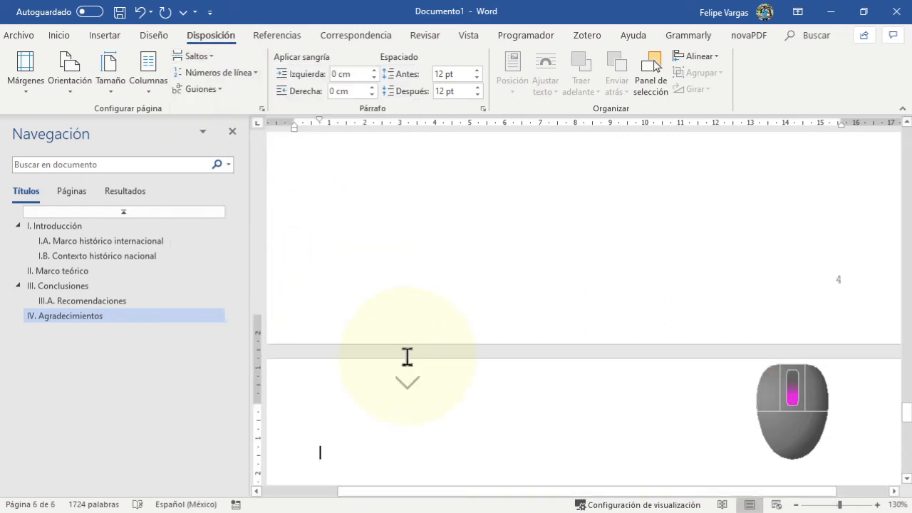
Open the custom table of contents settings with the insertion point on the blank last page.
scroll(407, 356, down, 2)
click(277, 36)
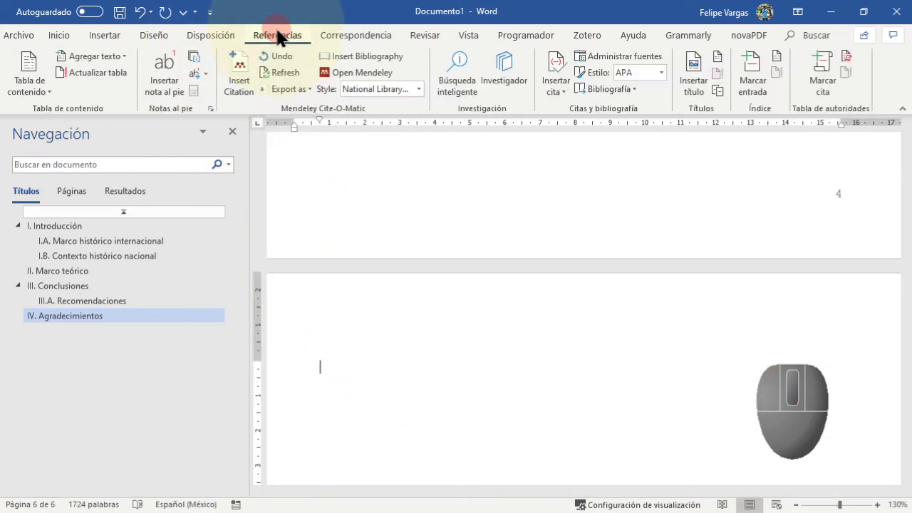
click(28, 94)
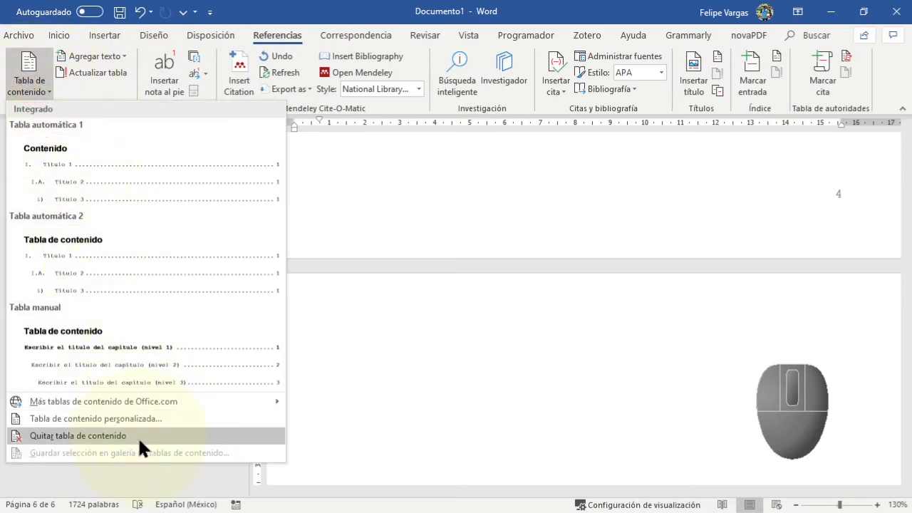
click(182, 418)
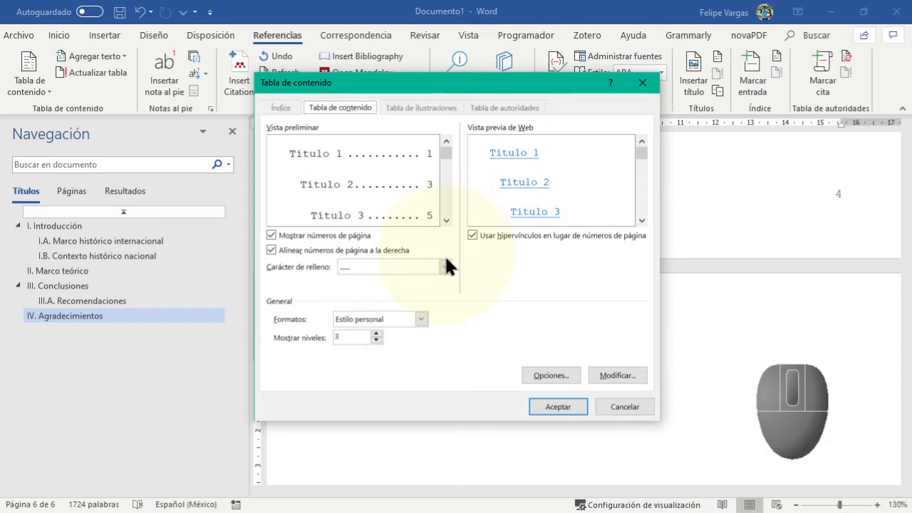
Try the table of contents preview with no leader and with an underline leader, and restore the dotted leader.
click(381, 269)
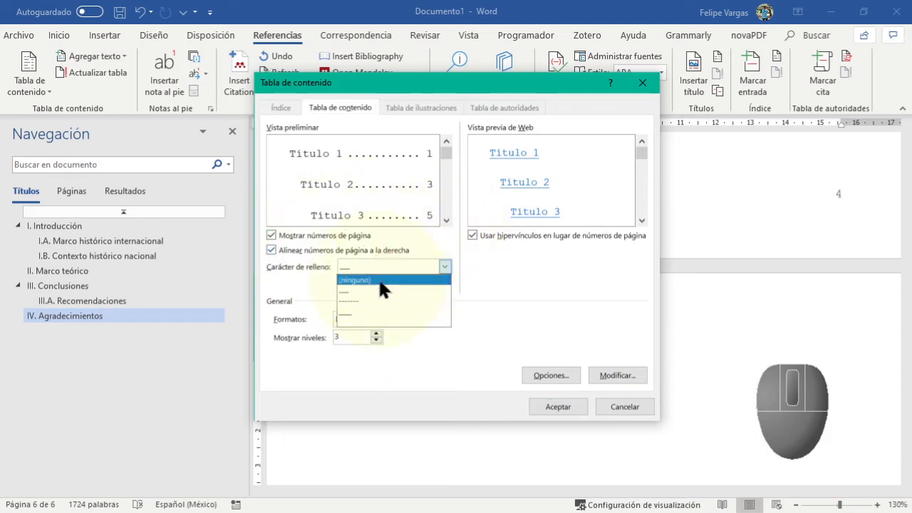
click(370, 280)
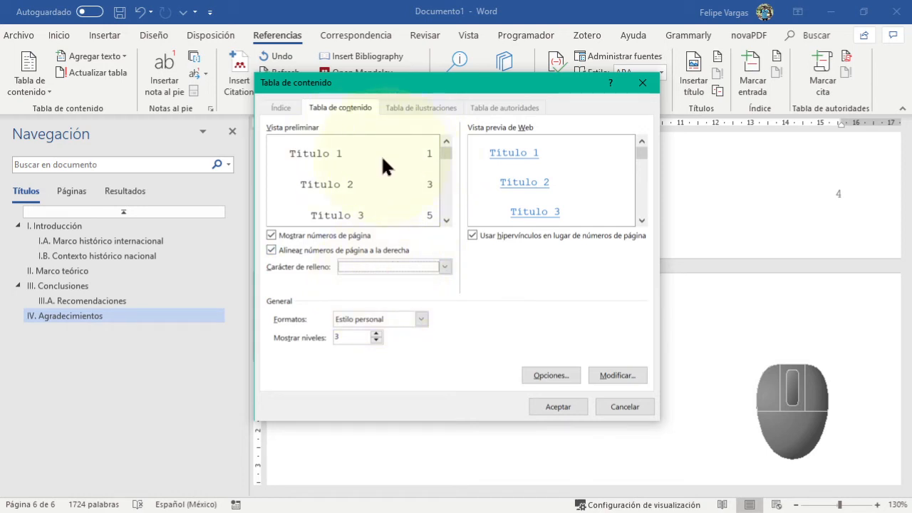
click(404, 267)
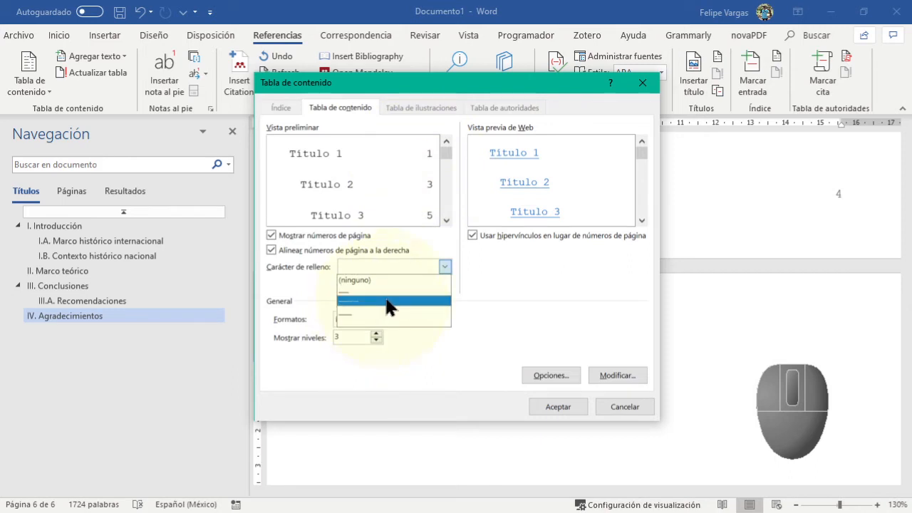
click(375, 315)
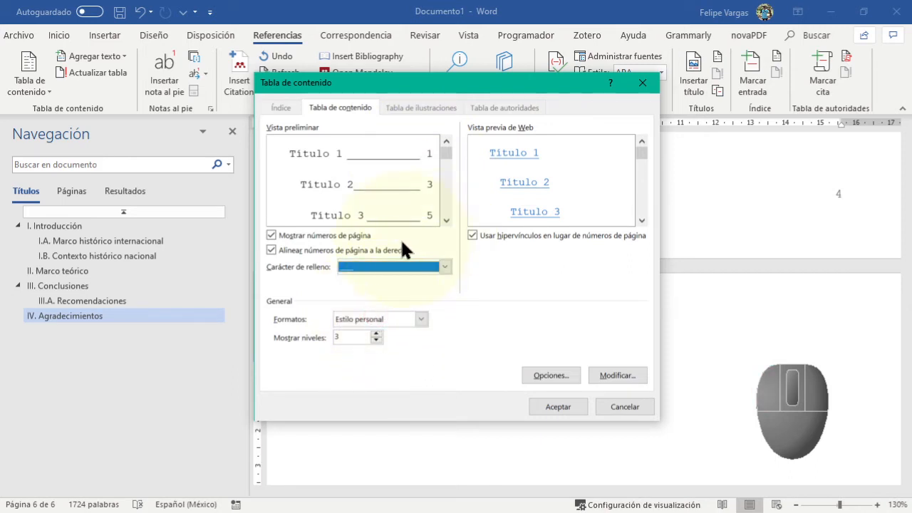
click(431, 268)
click(421, 263)
click(420, 263)
click(378, 280)
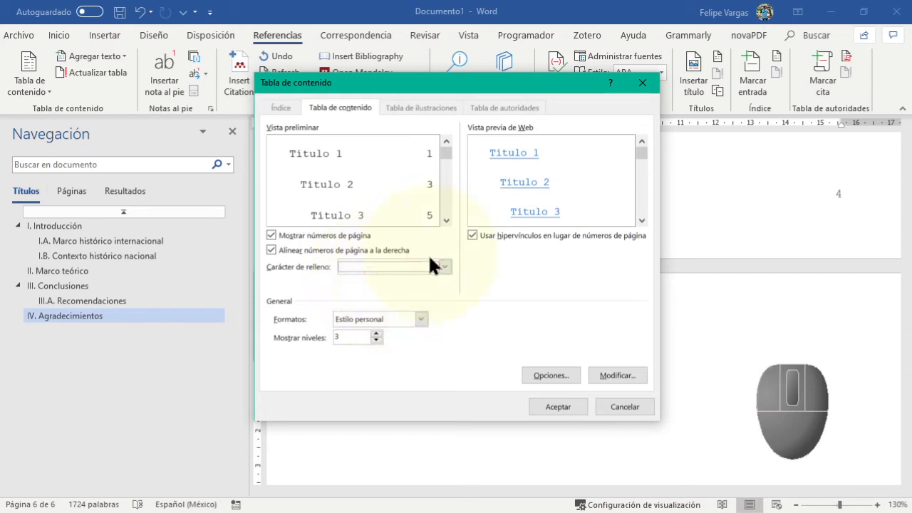
click(428, 264)
click(368, 286)
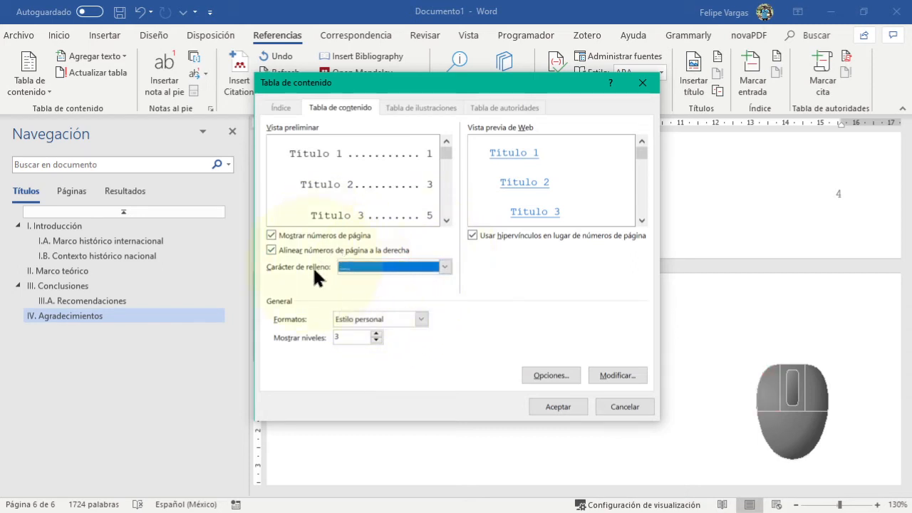
Switch the page number display and its right alignment off and back on to compare the previews.
click(303, 237)
click(327, 236)
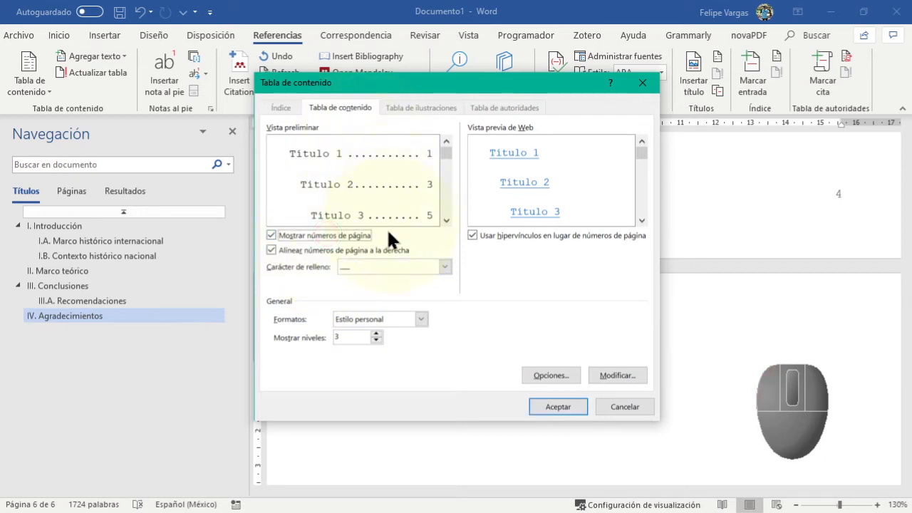
click(324, 235)
click(339, 236)
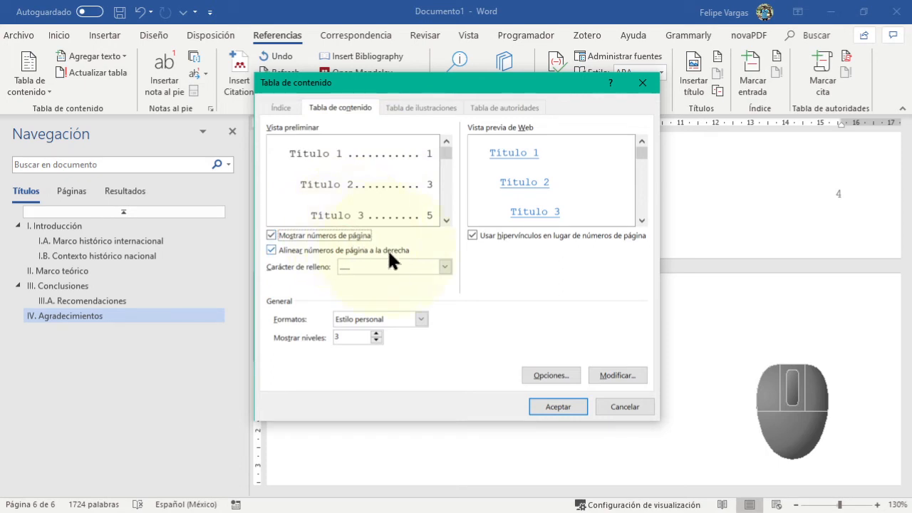
click(347, 262)
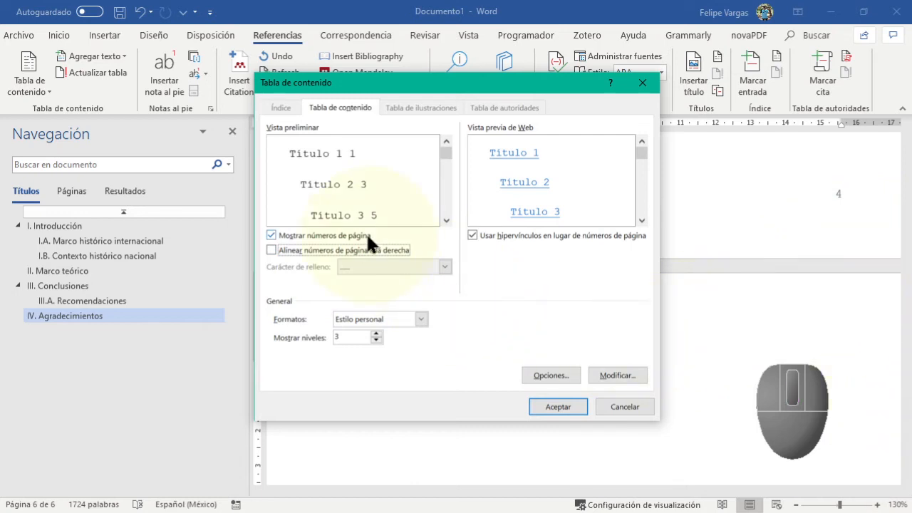
click(329, 251)
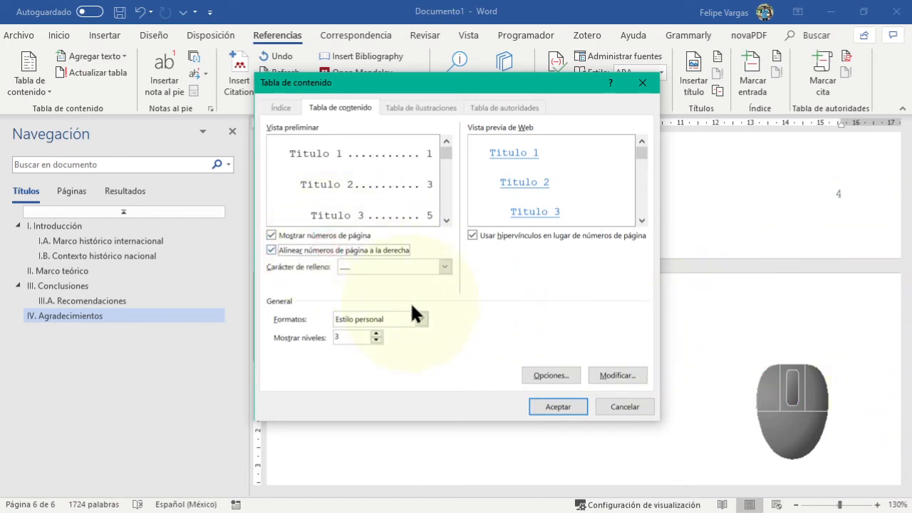
Try the Clásico, Sofisticado, Elegante and Moderno formats in the table of contents preview.
click(419, 318)
click(366, 334)
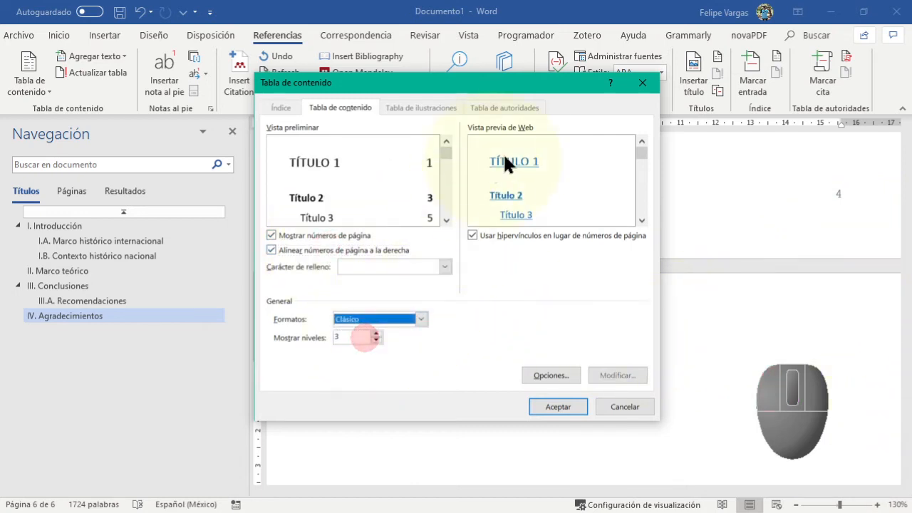
click(421, 318)
click(367, 359)
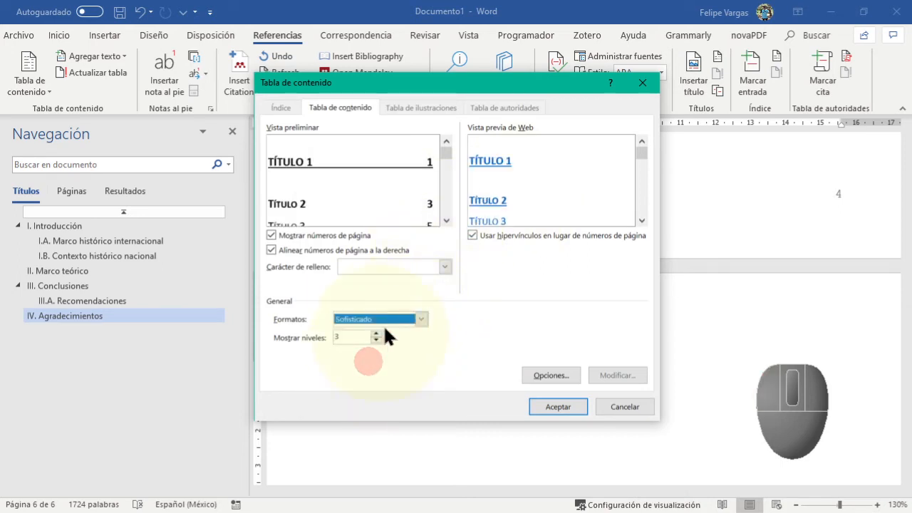
click(420, 319)
click(380, 348)
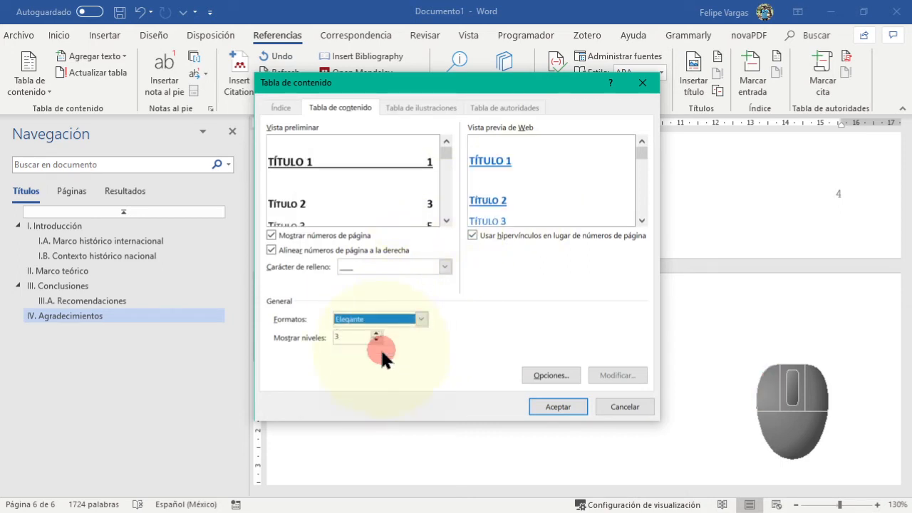
click(421, 319)
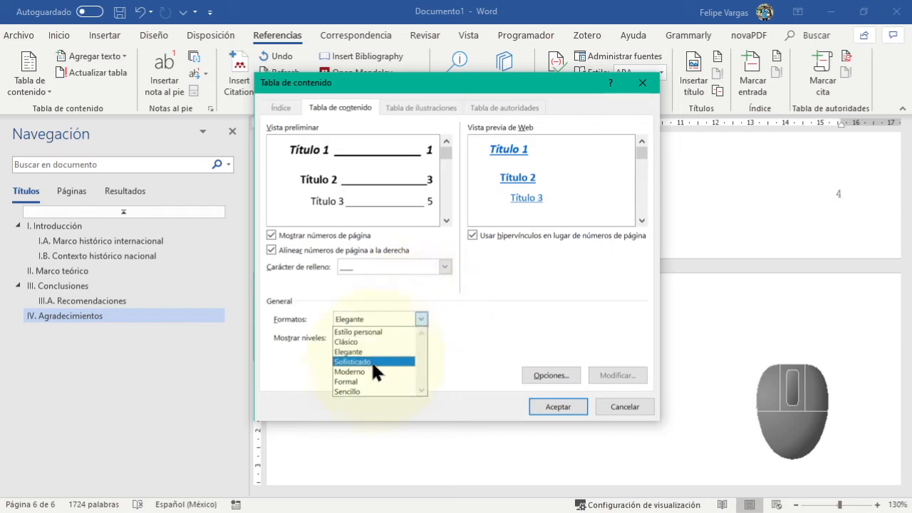
click(367, 369)
Choose the Formal format with three levels and insert the table of contents on the last page.
click(420, 318)
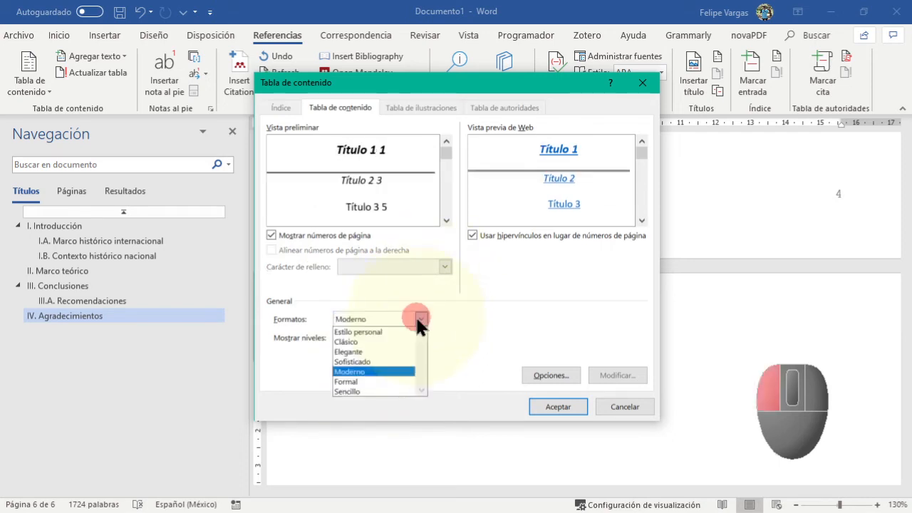
click(369, 379)
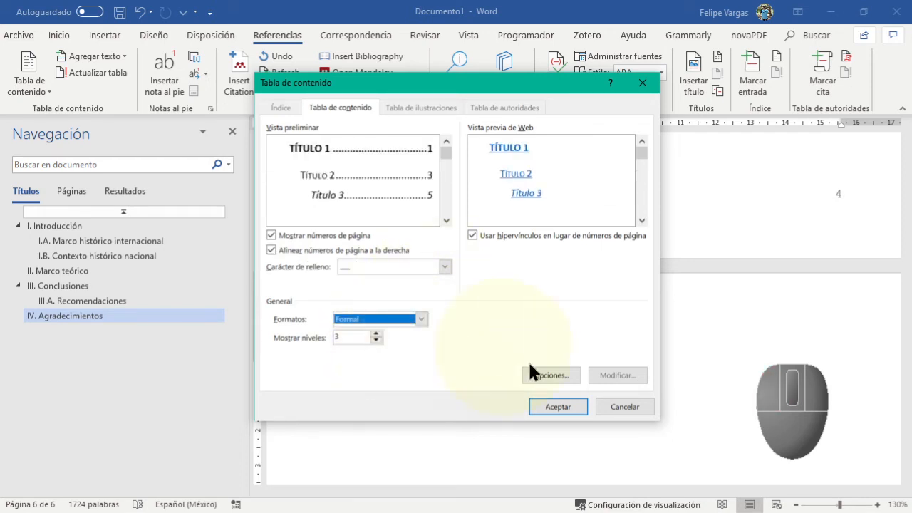
click(557, 406)
scroll(550, 398, down, 1)
scroll(550, 399, down, 2)
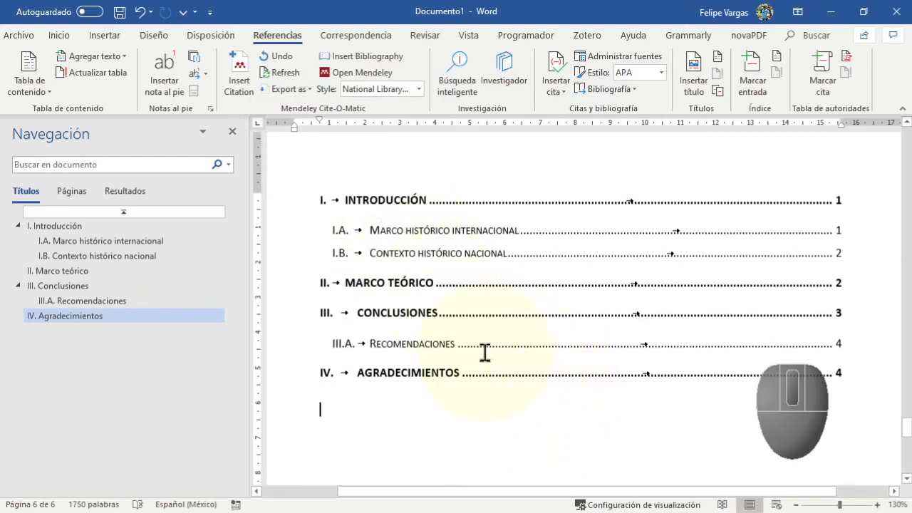
scroll(455, 320, up, 2)
scroll(450, 304, down, 2)
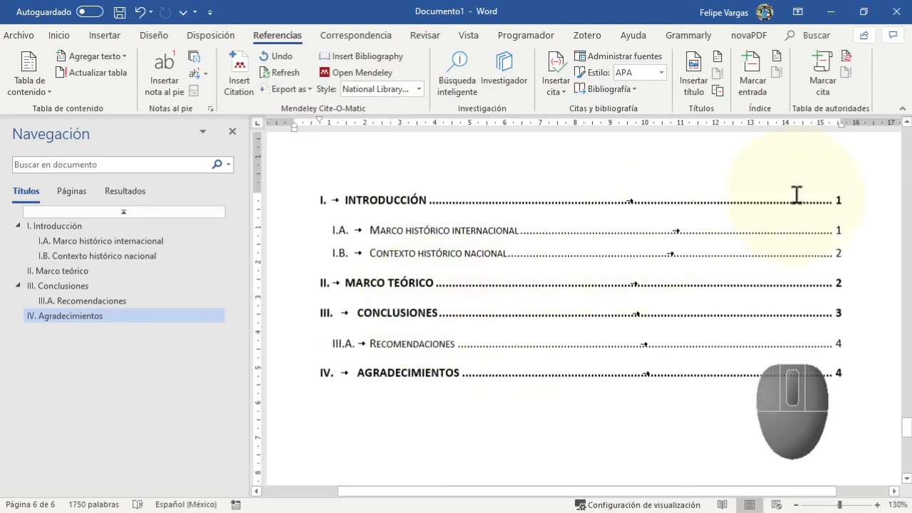
Follow the Introducción entry's link in the table of contents and check the footer page number where that heading starts.
click(826, 200)
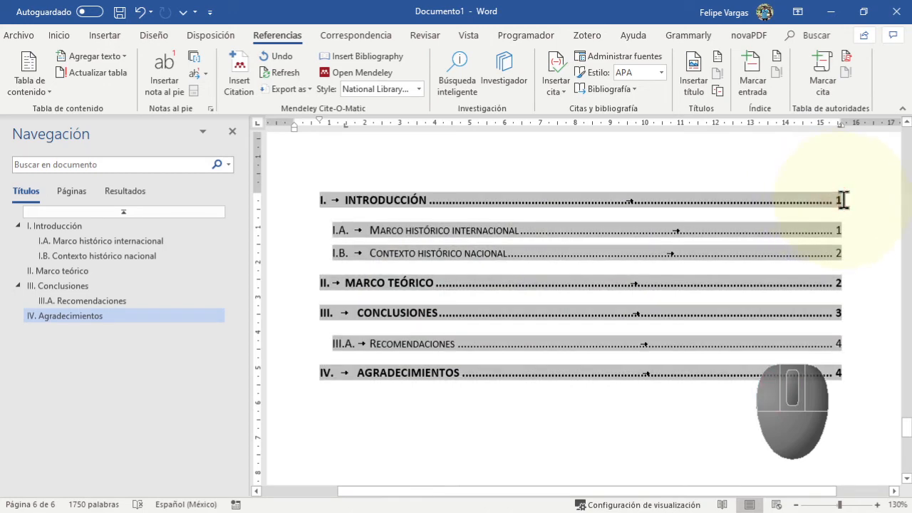
ctrl+click(829, 204)
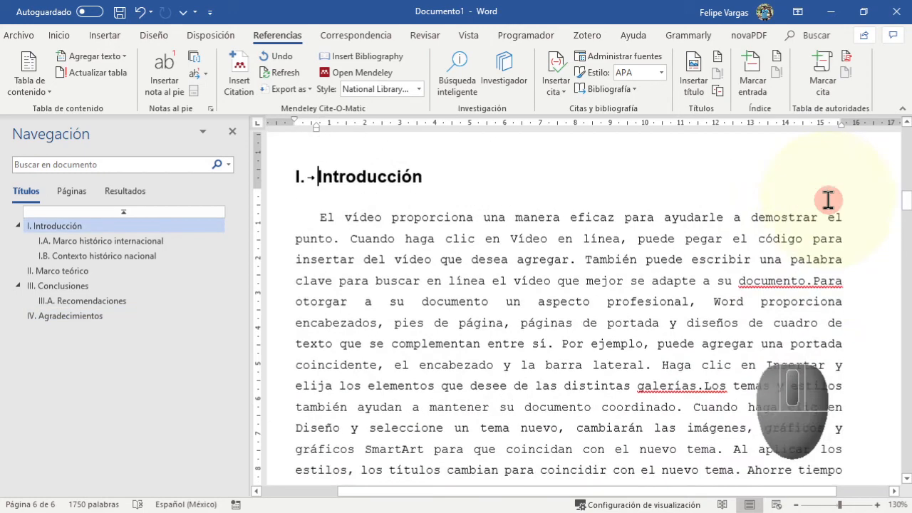
scroll(440, 340, up, 5)
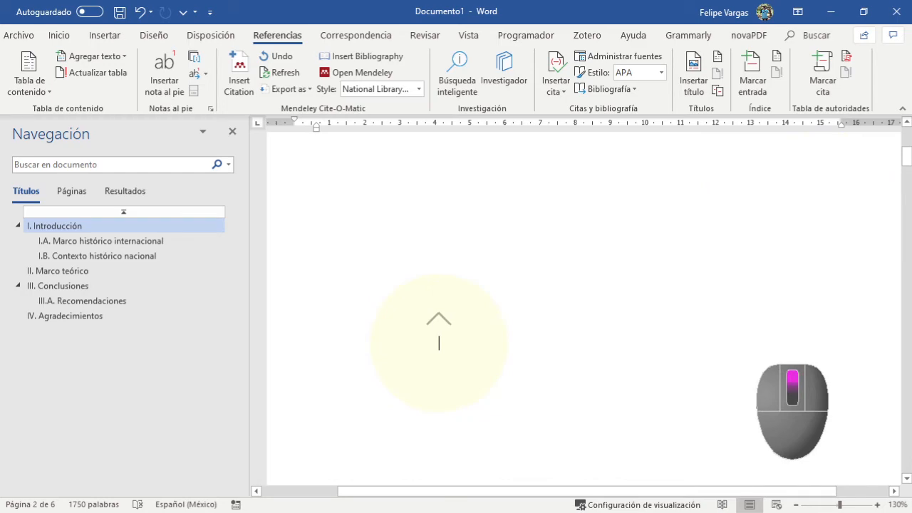
scroll(439, 343, up, 3)
scroll(436, 344, down, 3)
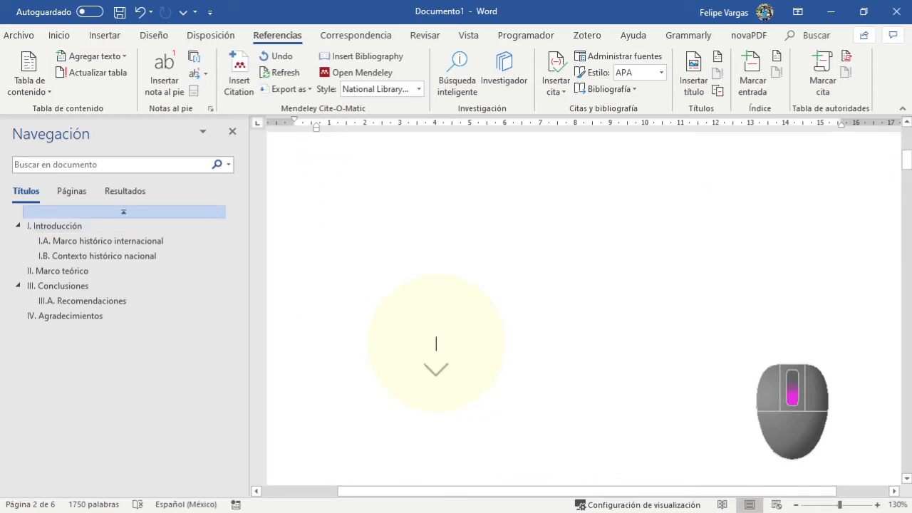
scroll(424, 343, down, 10)
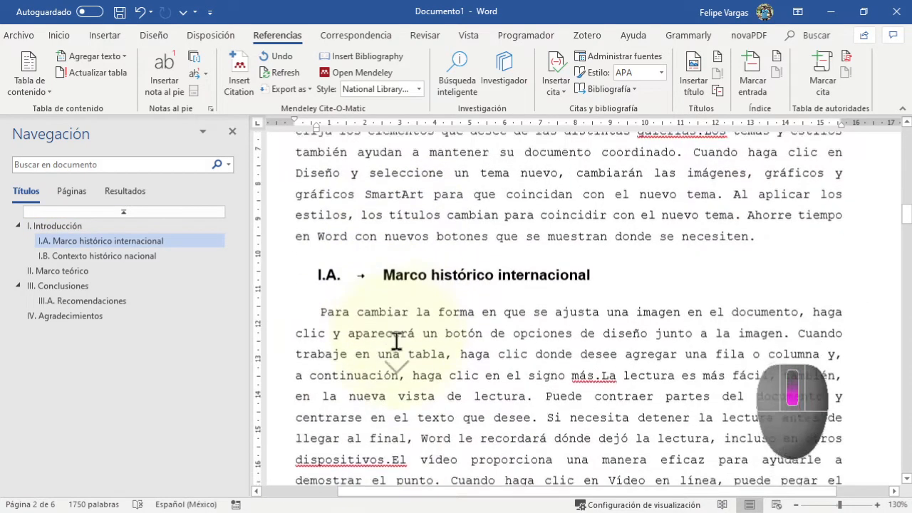
scroll(477, 451, down, 6)
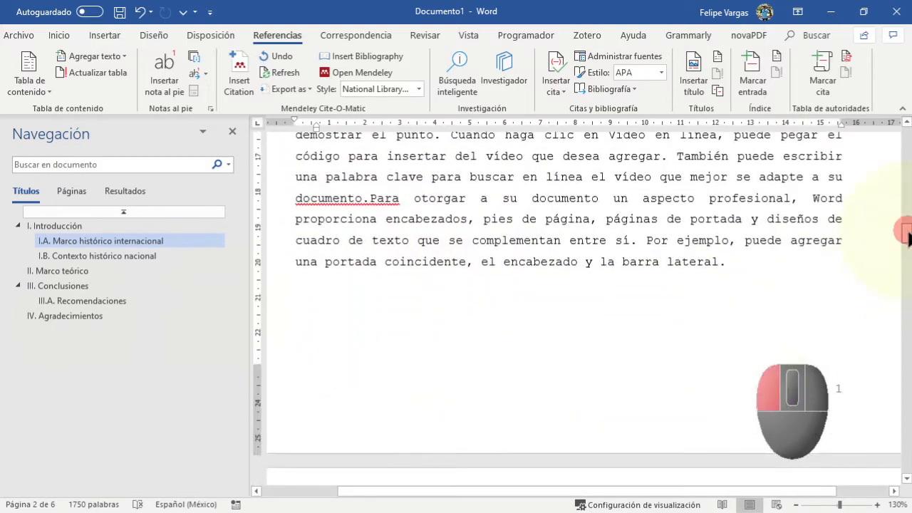
Go to the Agradecimientos section and check the styles applied to its heading and body text.
drag(905, 230, 903, 463)
scroll(460, 363, up, 5)
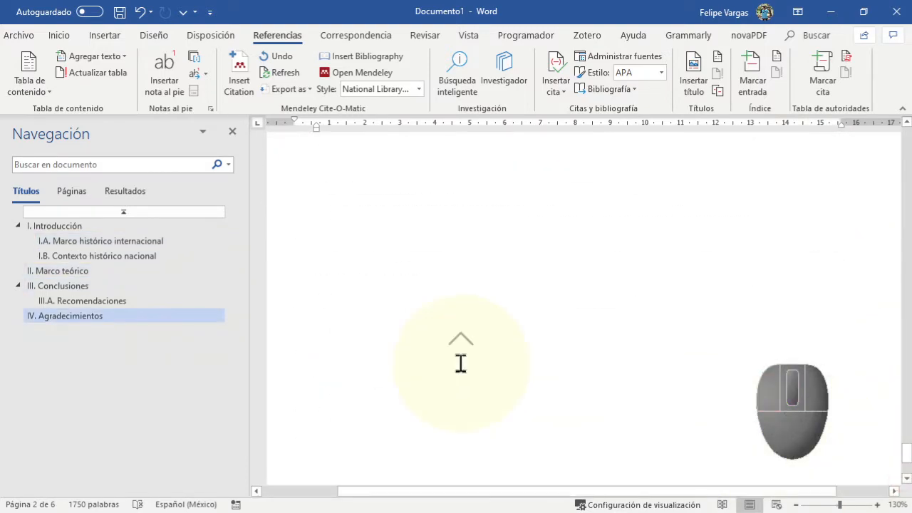
scroll(460, 363, up, 10)
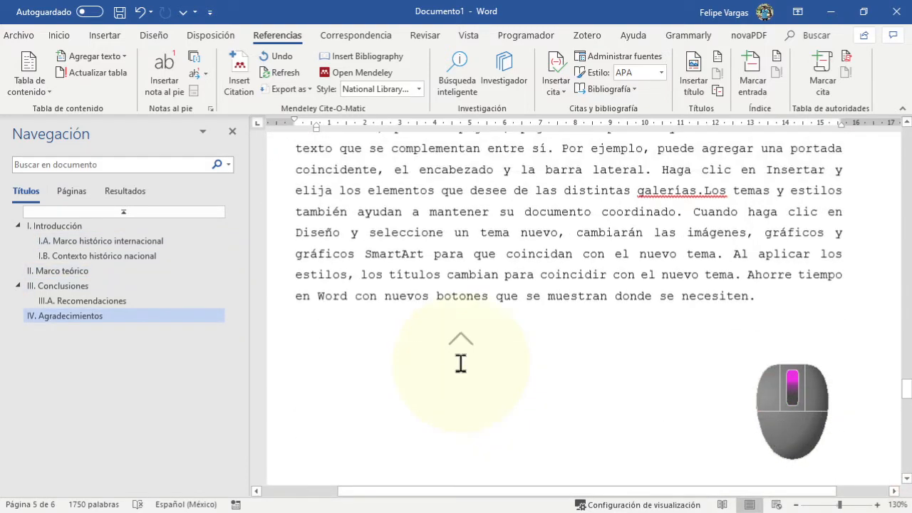
click(58, 35)
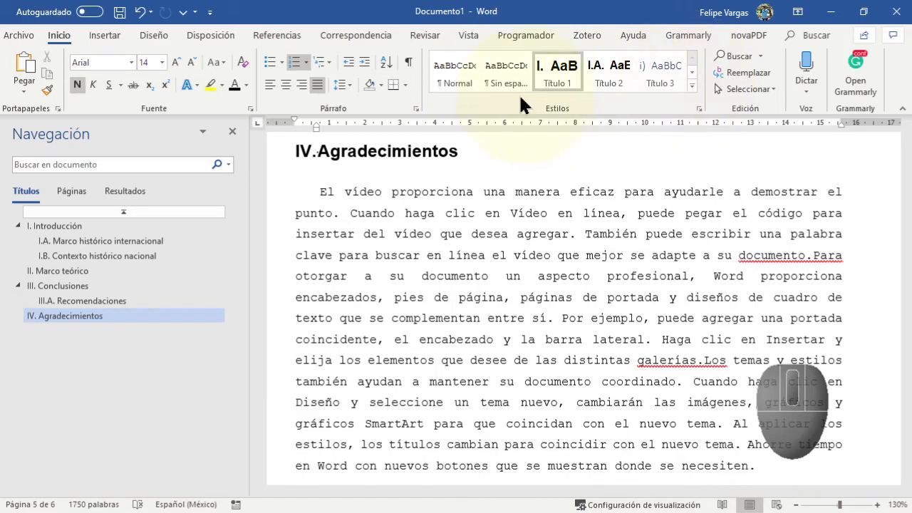
drag(313, 184, 795, 338)
click(578, 287)
Review the pages from the end of the Agradecimientos section back up to the Conclusiones heading.
scroll(426, 247, down, 4)
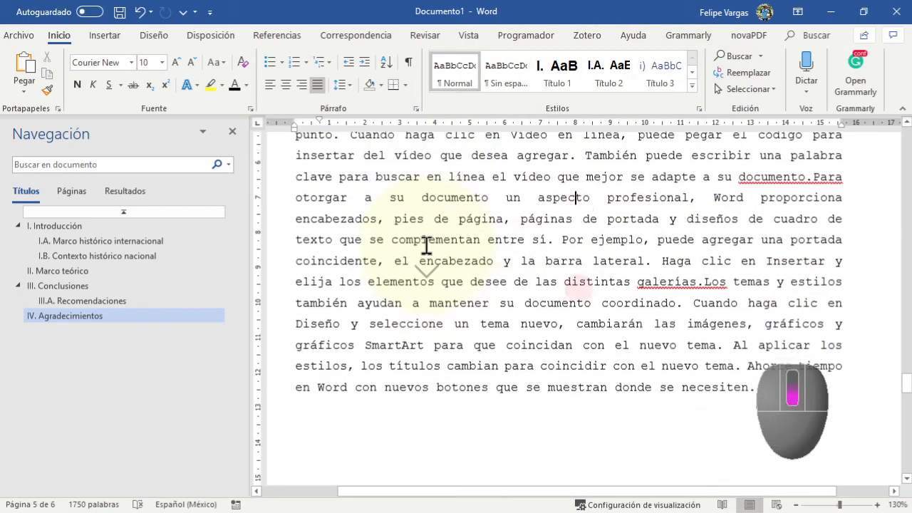
scroll(550, 271, down, 5)
scroll(452, 350, up, 2)
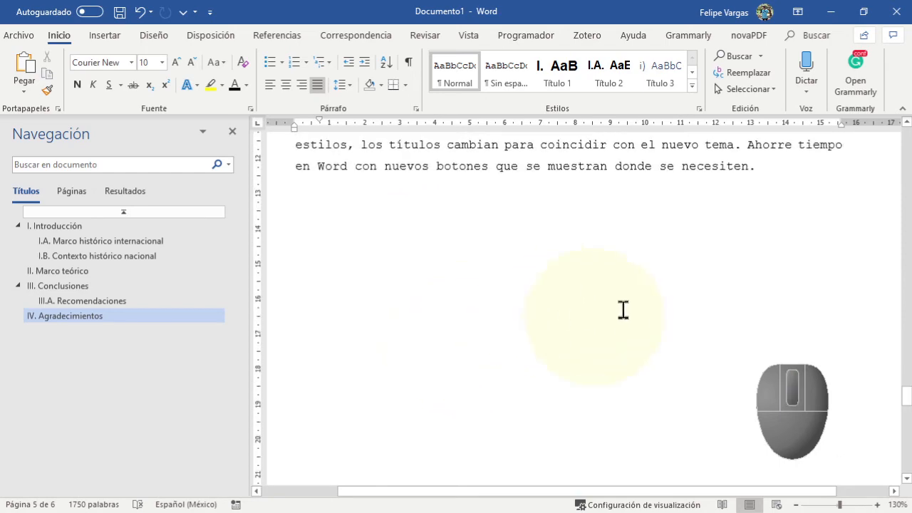
click(769, 209)
scroll(458, 366, down, 8)
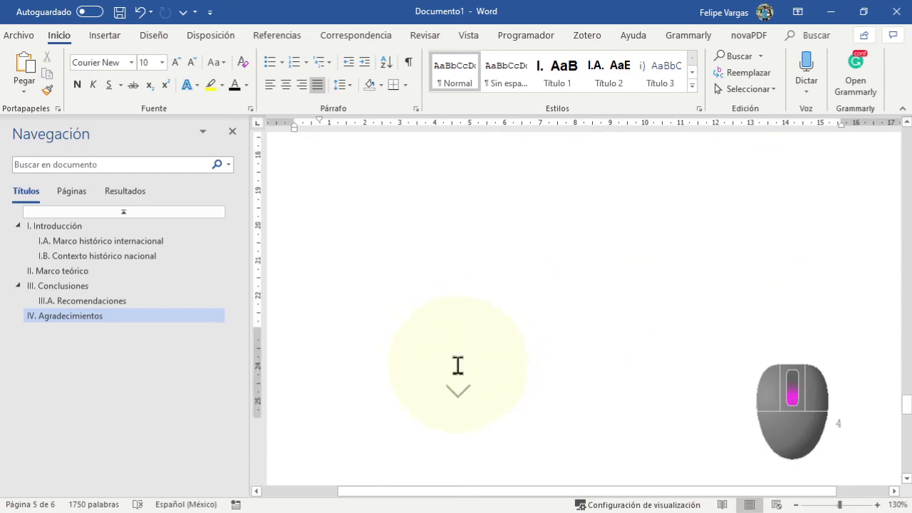
scroll(423, 356, up, 3)
scroll(423, 350, up, 20)
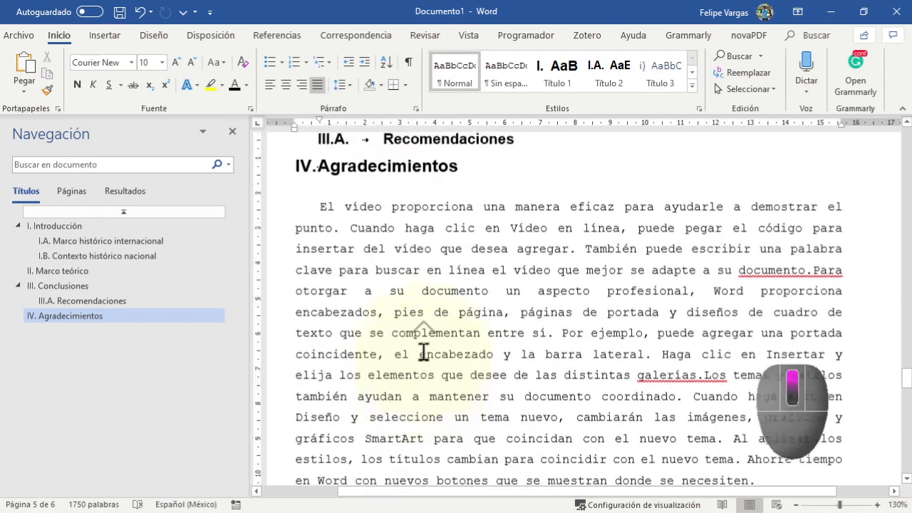
scroll(424, 351, up, 6)
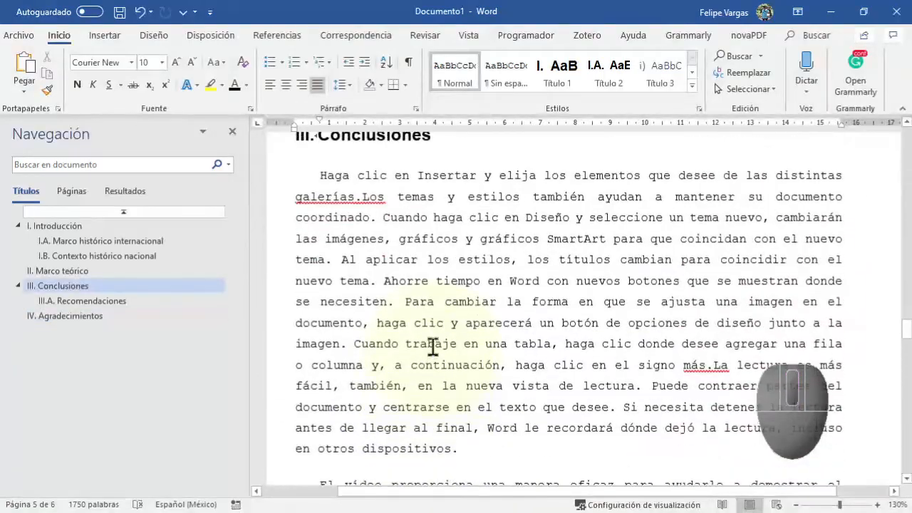
Select body text in the Conclusiones section and view the available styles and the option for creating a new style, without applying any.
scroll(432, 346, down, 3)
scroll(437, 363, down, 3)
drag(313, 227, 652, 292)
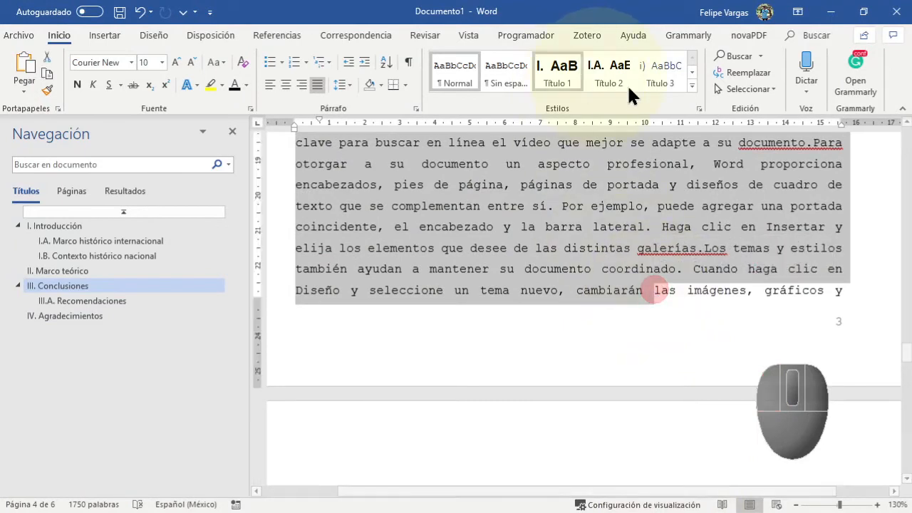
click(691, 85)
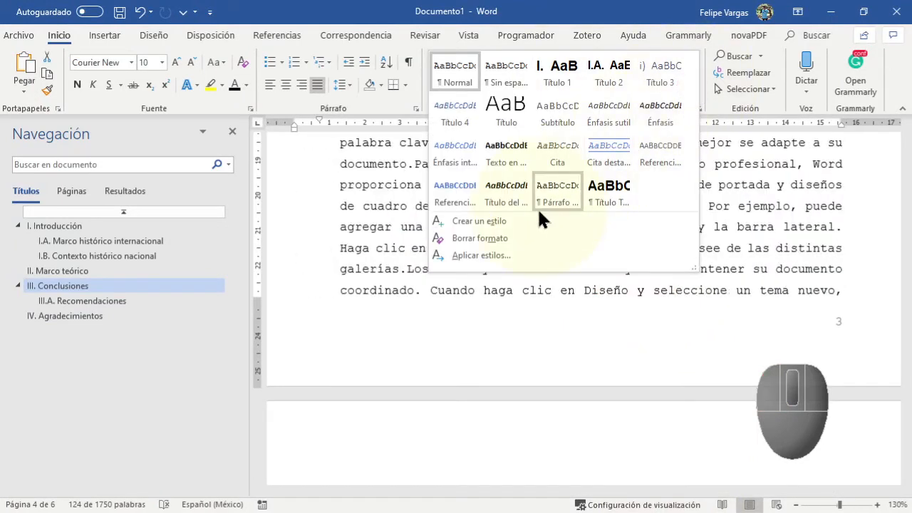
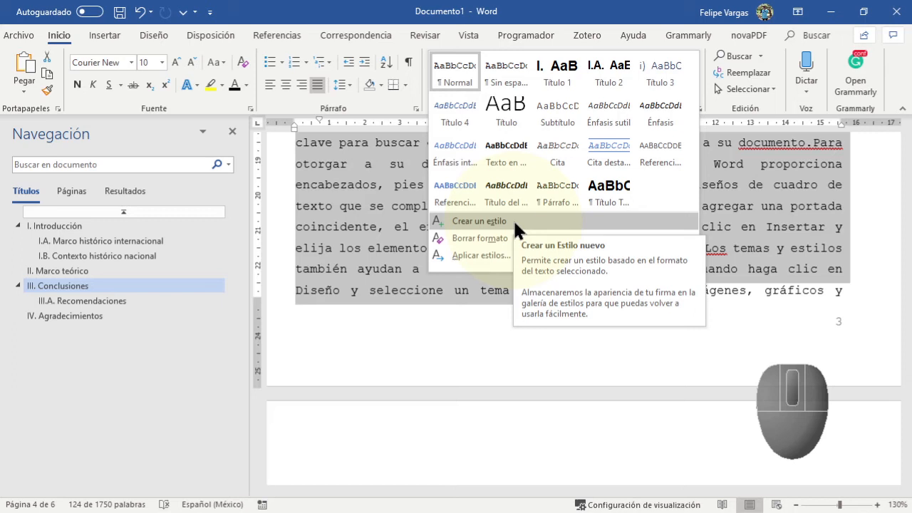
click(351, 214)
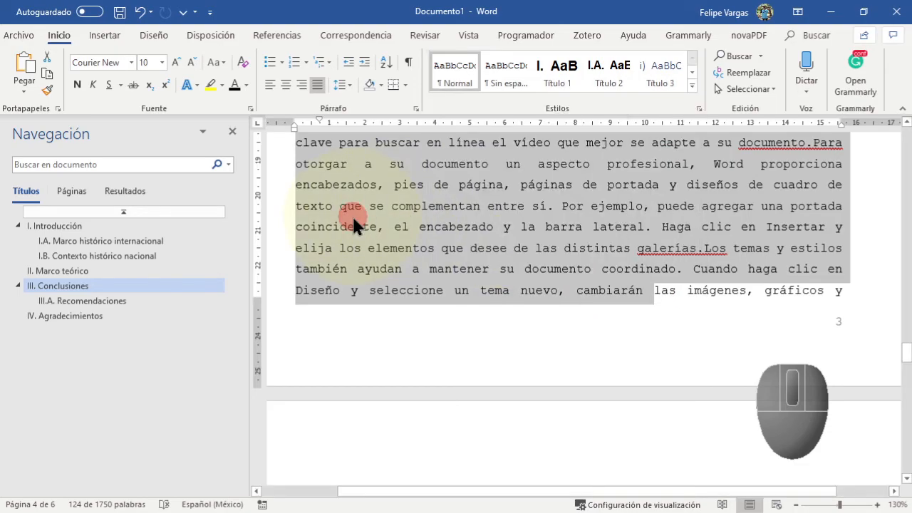
Go back up to the Introducción heading and place the cursor at its start to check its style.
scroll(394, 312, up, 2)
scroll(395, 312, up, 3)
click(393, 308)
scroll(393, 308, up, 8)
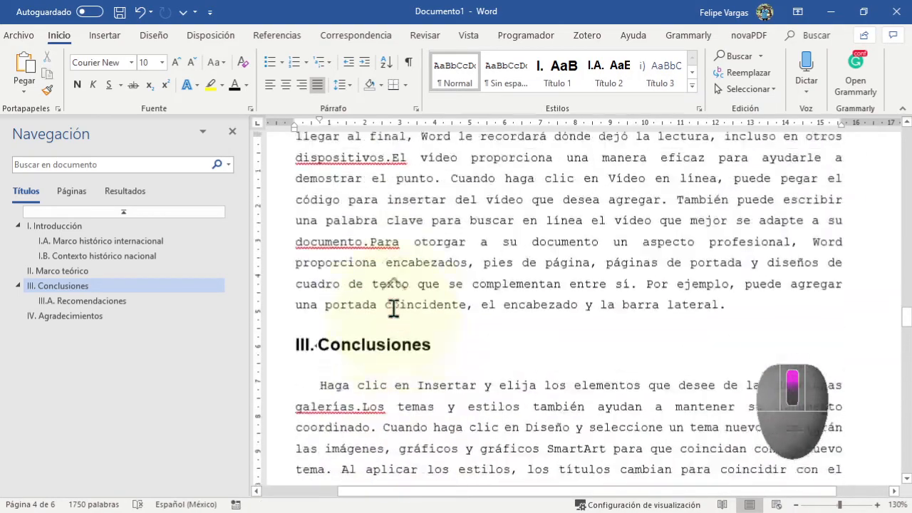
scroll(393, 308, up, 12)
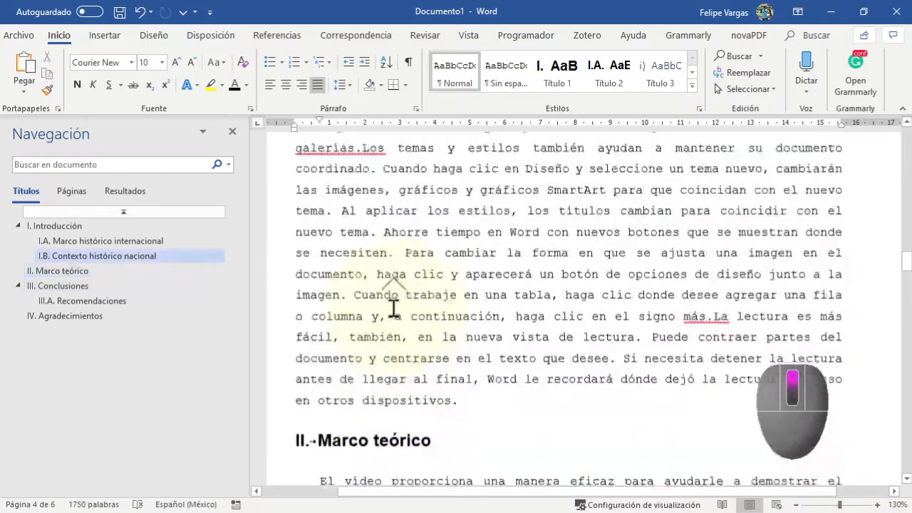
scroll(394, 312, up, 10)
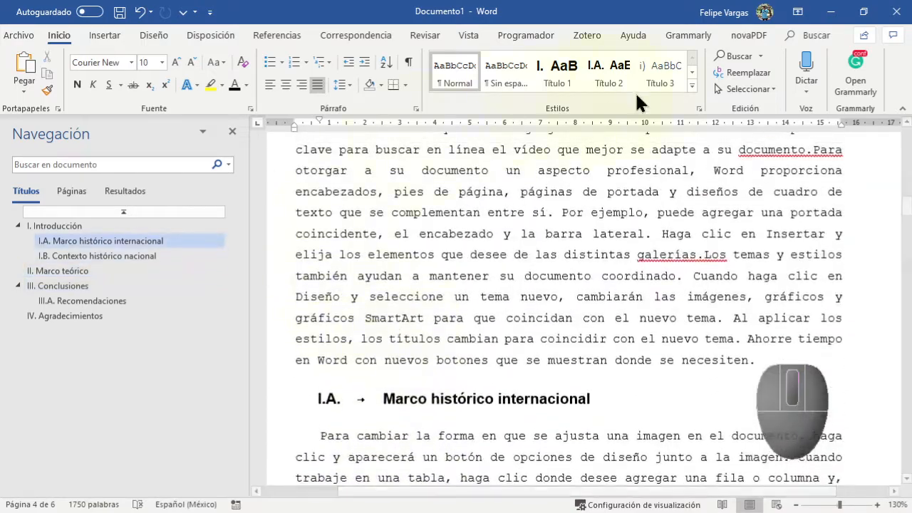
scroll(433, 313, up, 15)
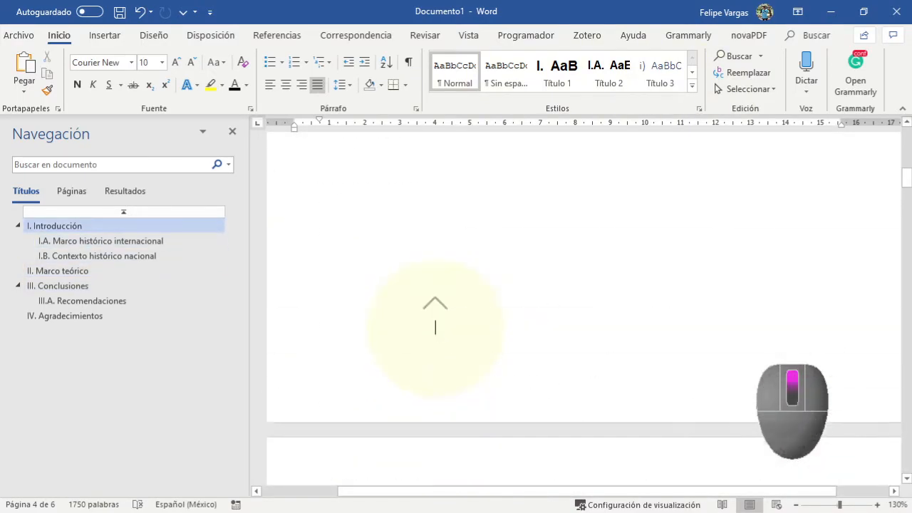
scroll(433, 327, down, 8)
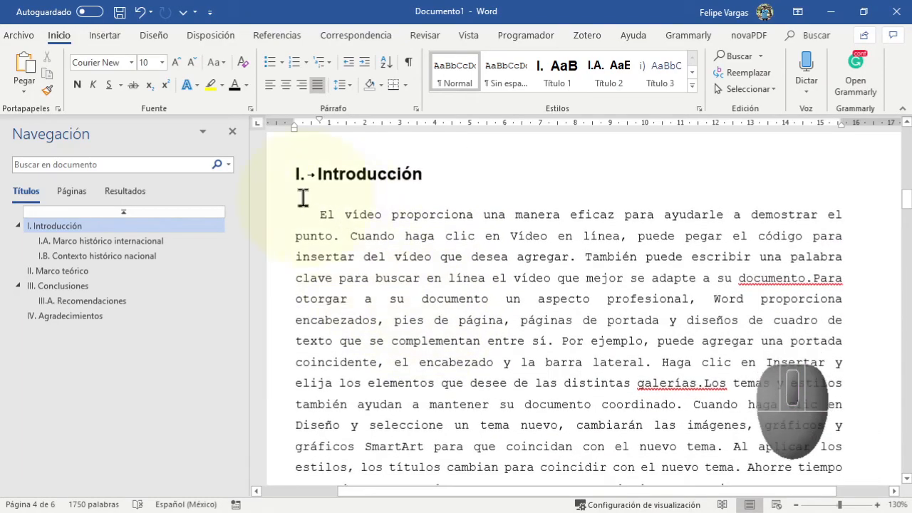
click(320, 174)
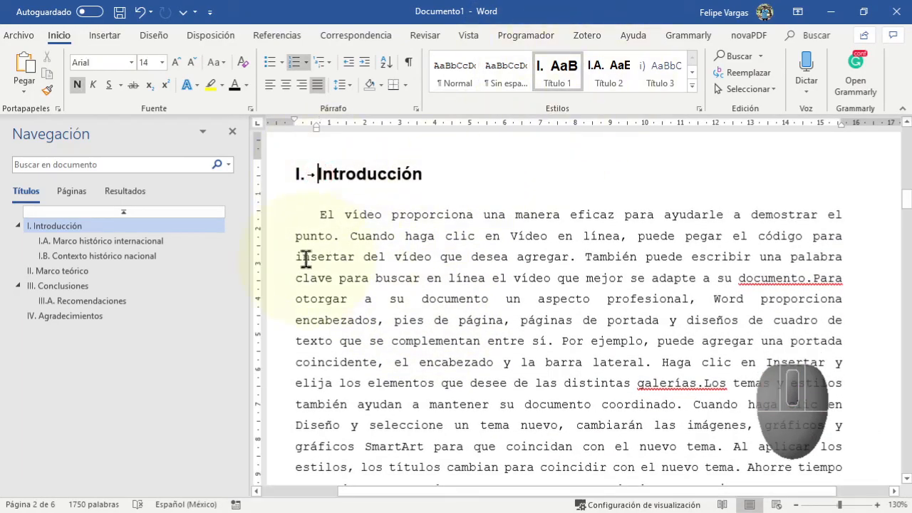
Define a new multilevel list for the headings, setting the level to show in the gallery to Nivel 2 for level 2.
scroll(362, 205, down, 1)
scroll(378, 349, down, 12)
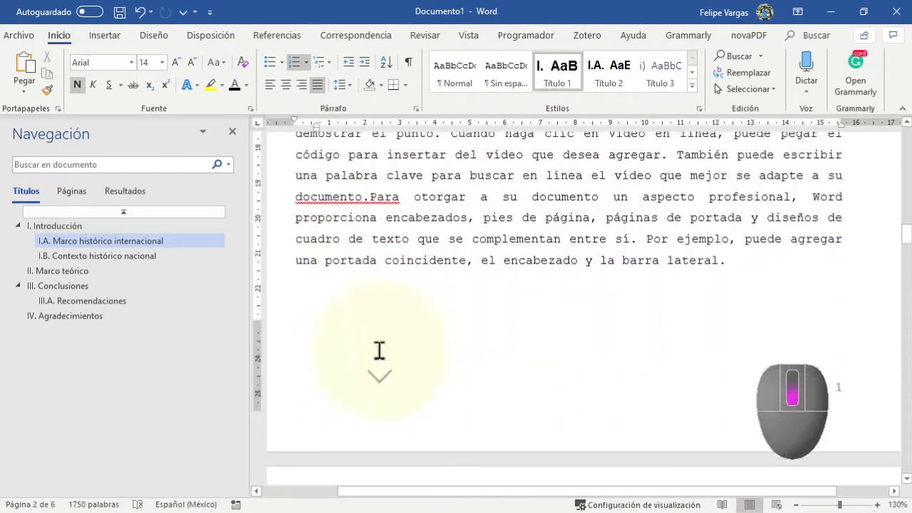
scroll(379, 350, down, 2)
scroll(352, 321, up, 3)
scroll(351, 321, down, 2)
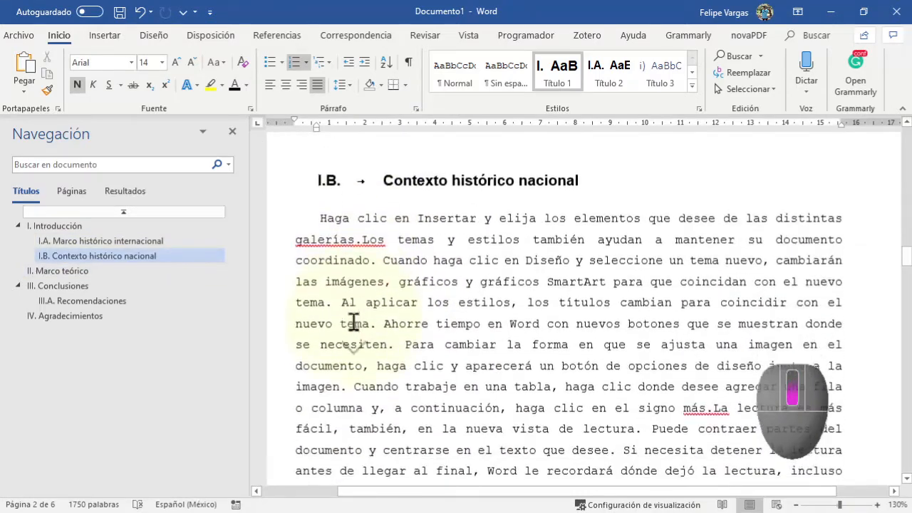
click(324, 59)
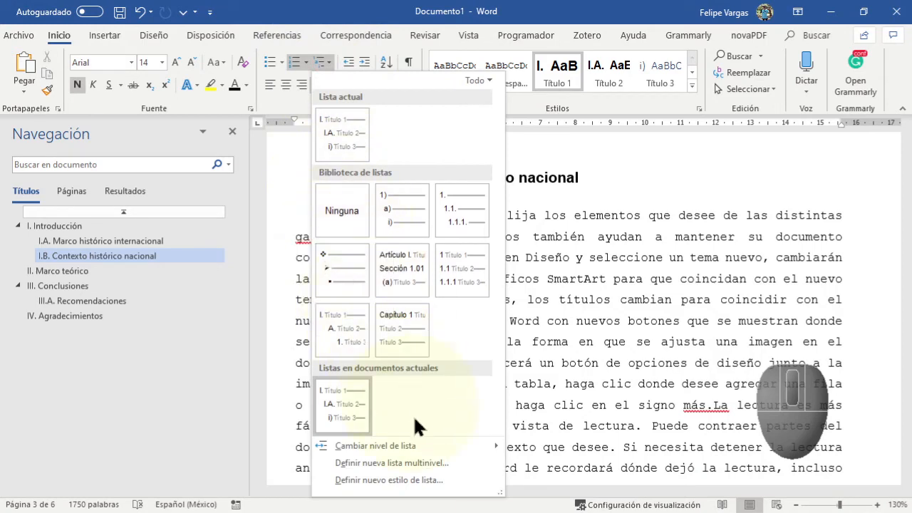
click(436, 466)
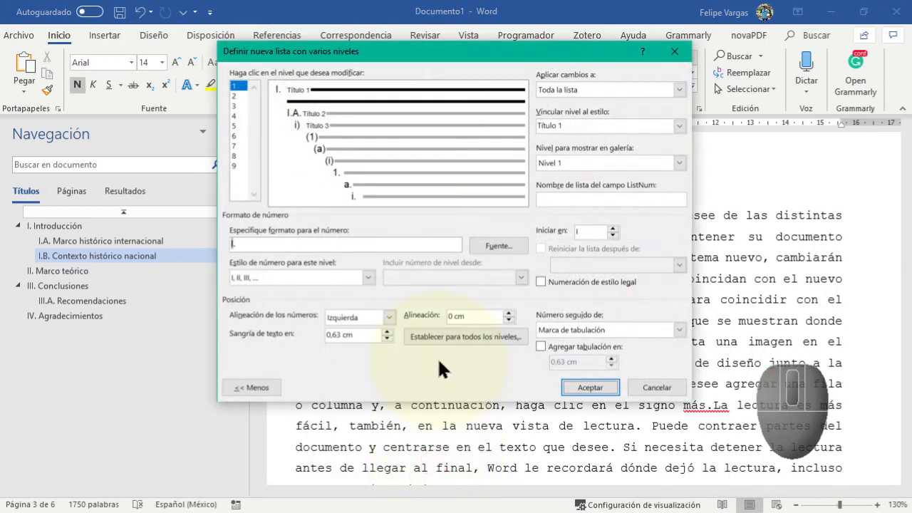
click(237, 86)
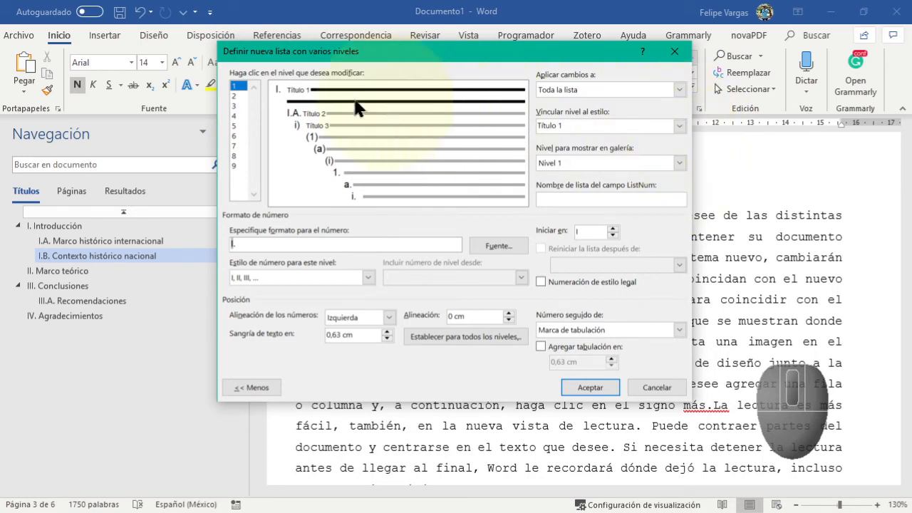
click(239, 95)
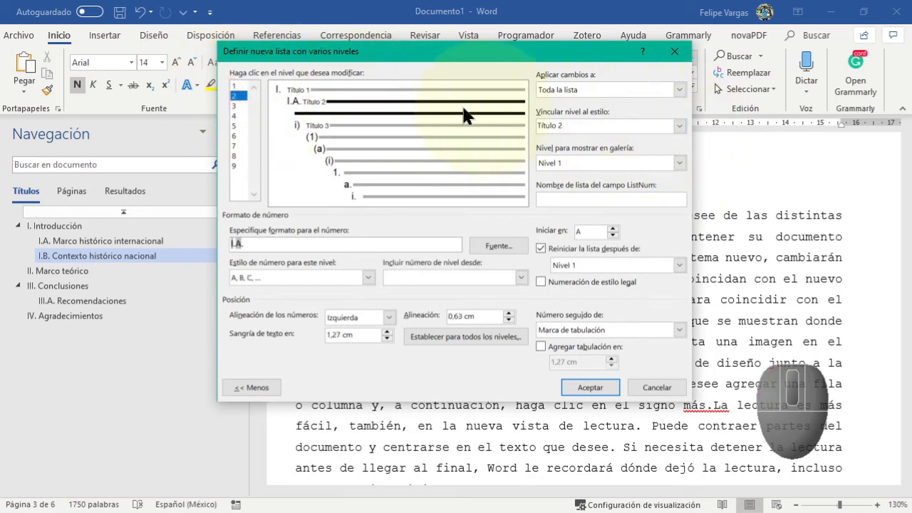
click(663, 161)
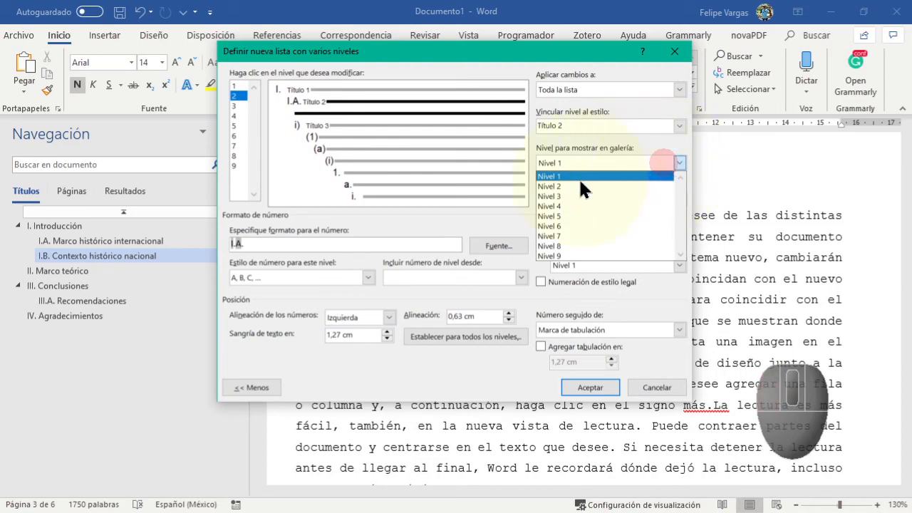
click(573, 185)
click(590, 383)
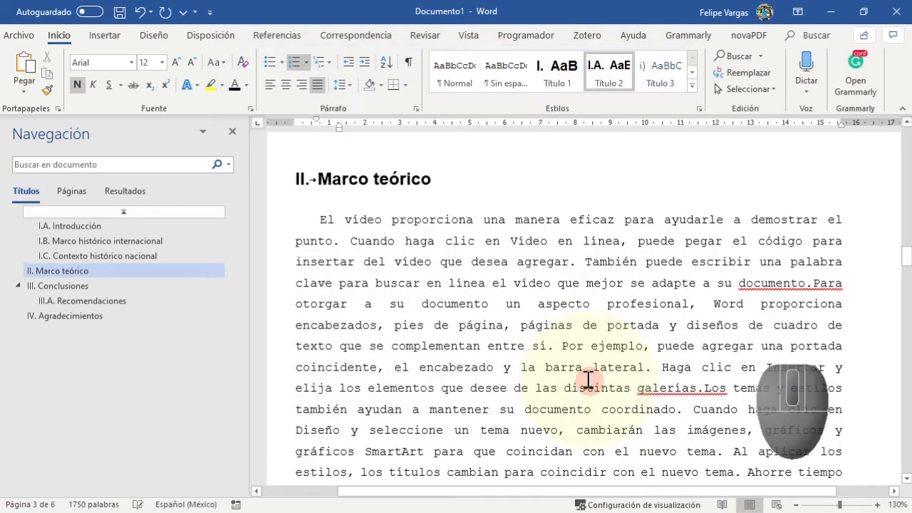
Open the Título 1 style for modification and bring up its numbering and bullet options.
scroll(510, 344, down, 5)
scroll(510, 343, down, 10)
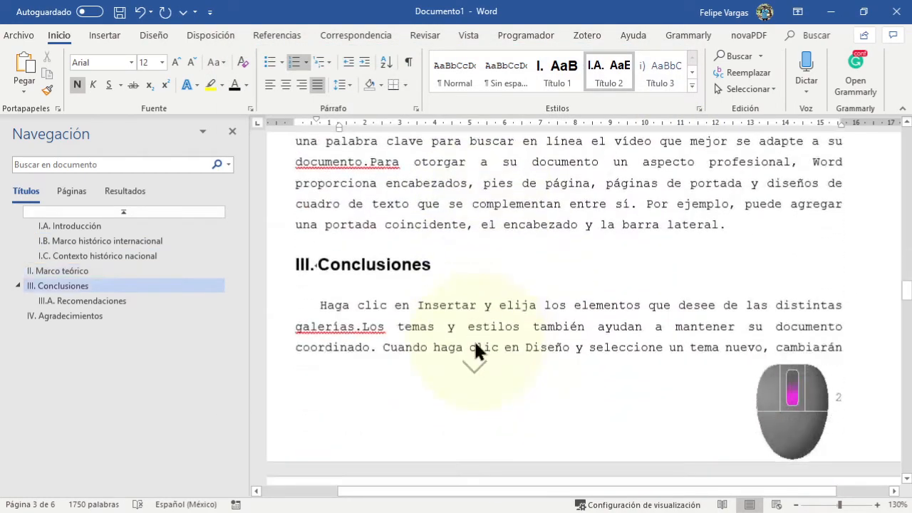
scroll(468, 339, up, 2)
scroll(467, 339, up, 10)
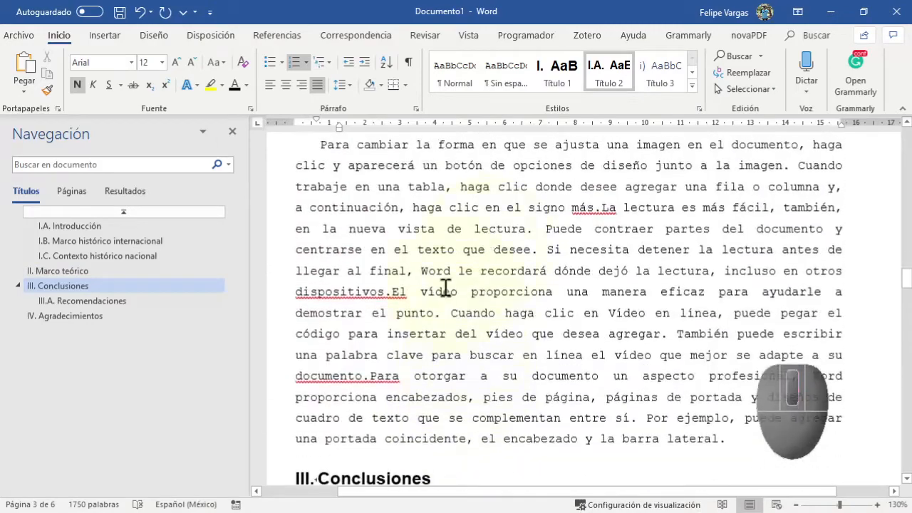
right_click(554, 75)
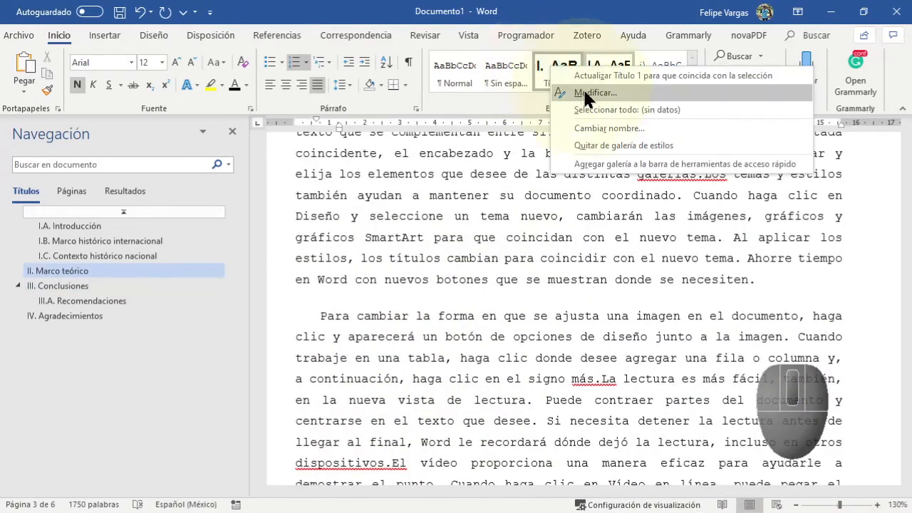
click(581, 92)
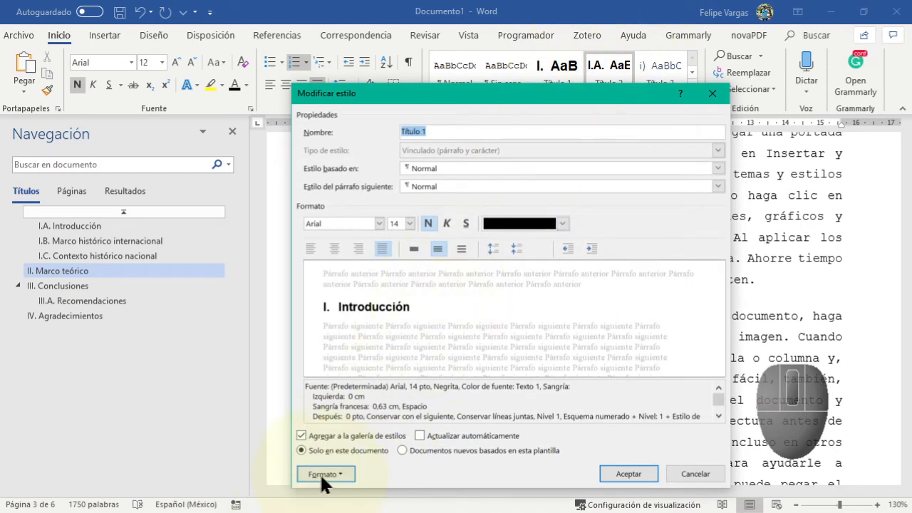
click(322, 474)
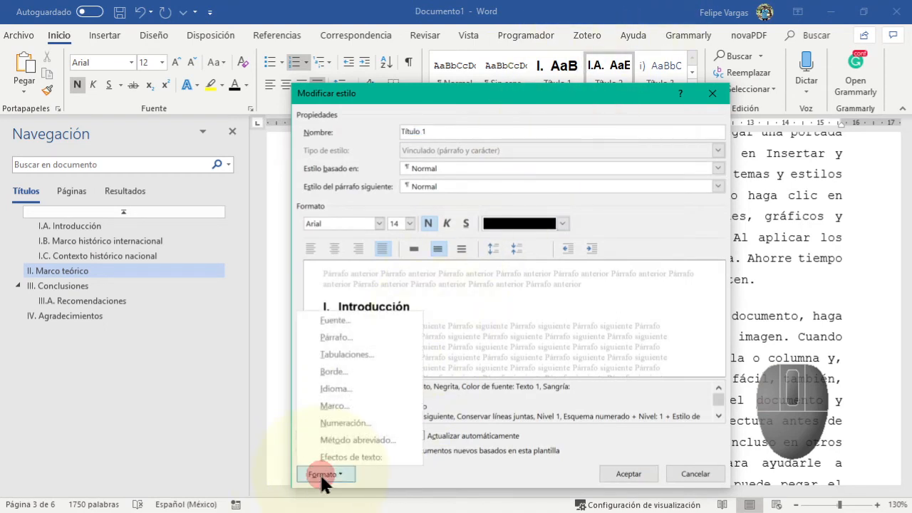
click(373, 420)
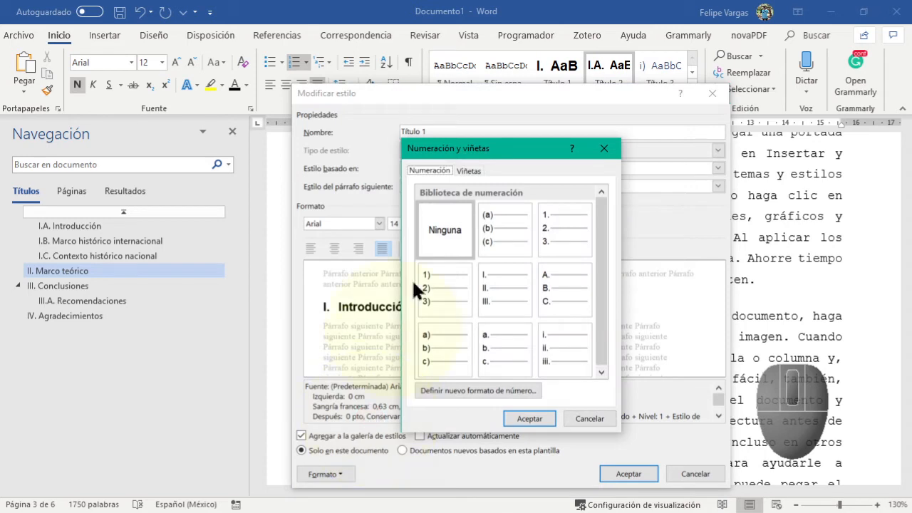
Compare the numbering and bullet libraries and the other format categories of the Título 1 style, and close without saving changes.
click(473, 171)
click(432, 170)
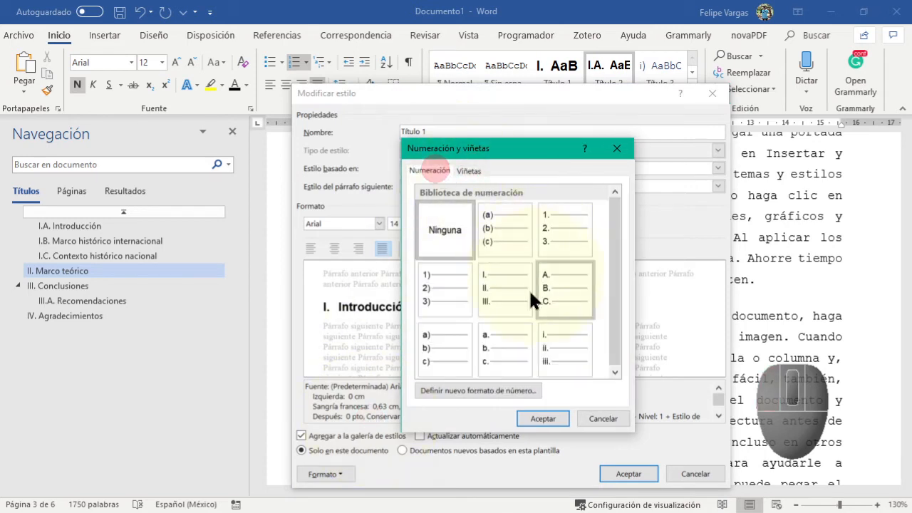
click(464, 171)
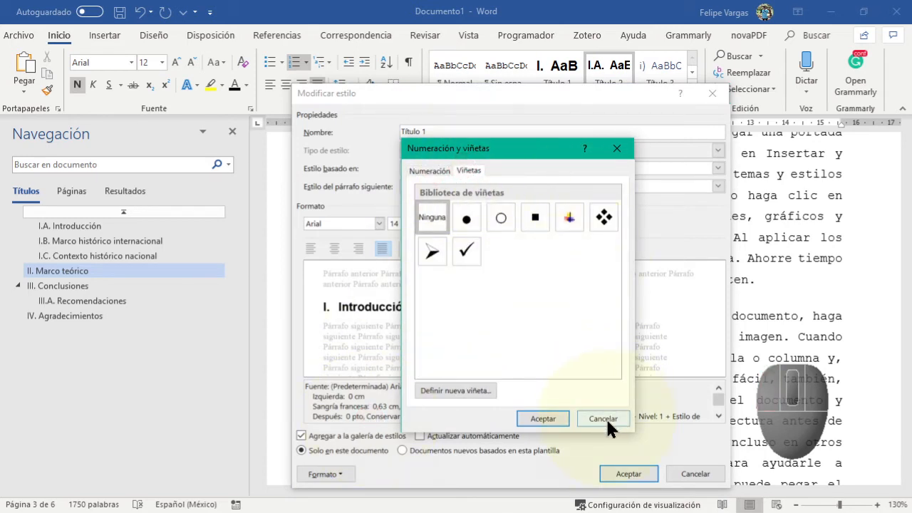
click(428, 172)
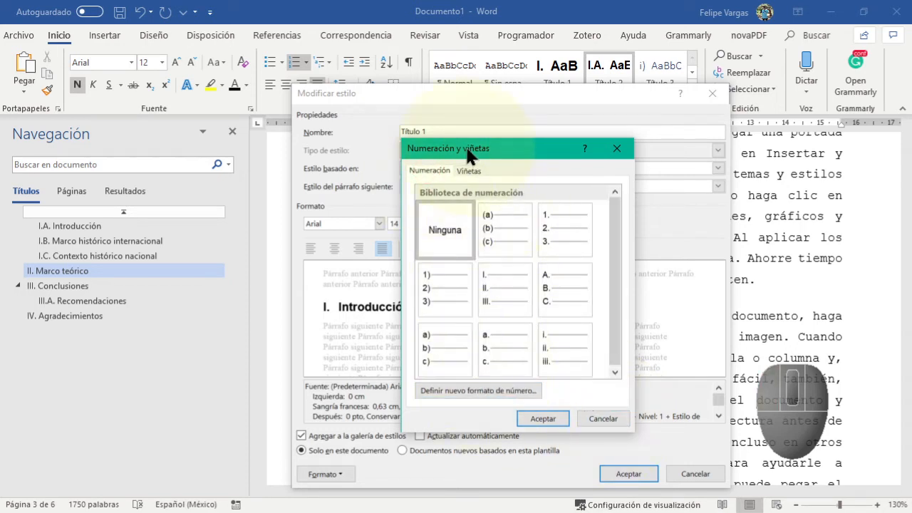
click(601, 418)
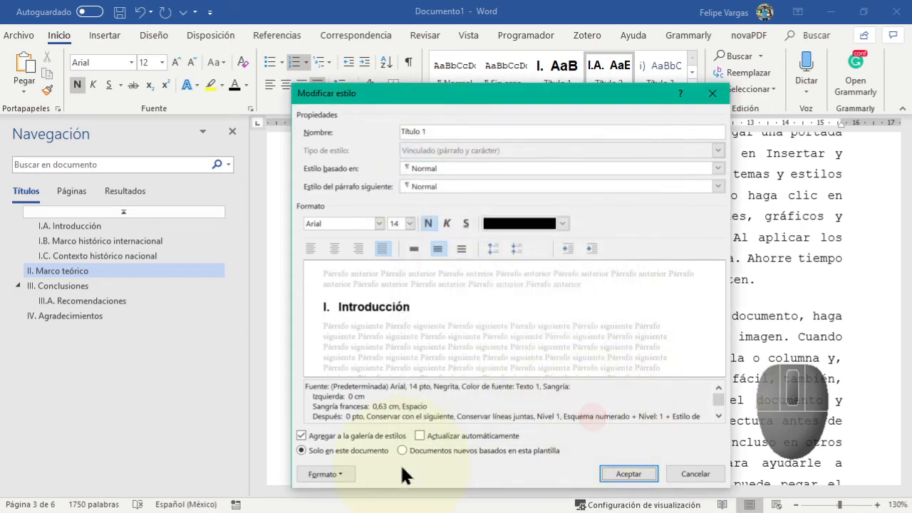
click(332, 473)
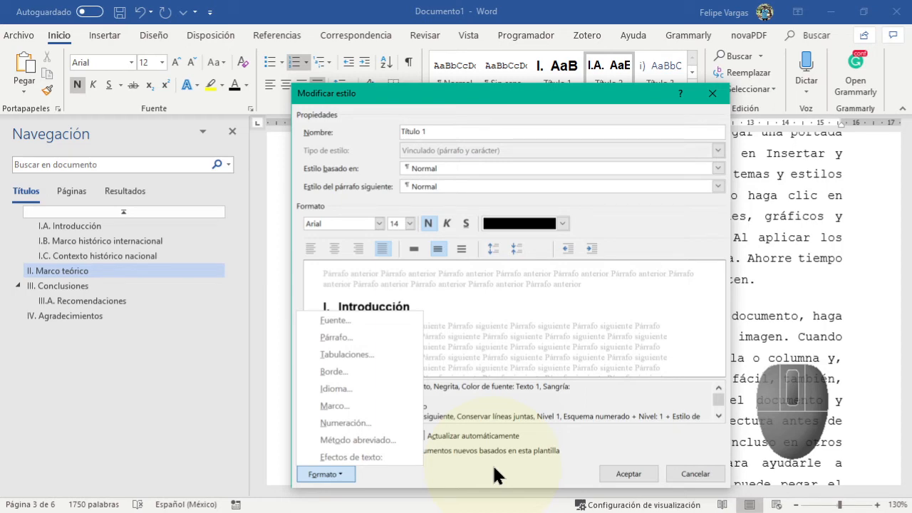
click(694, 476)
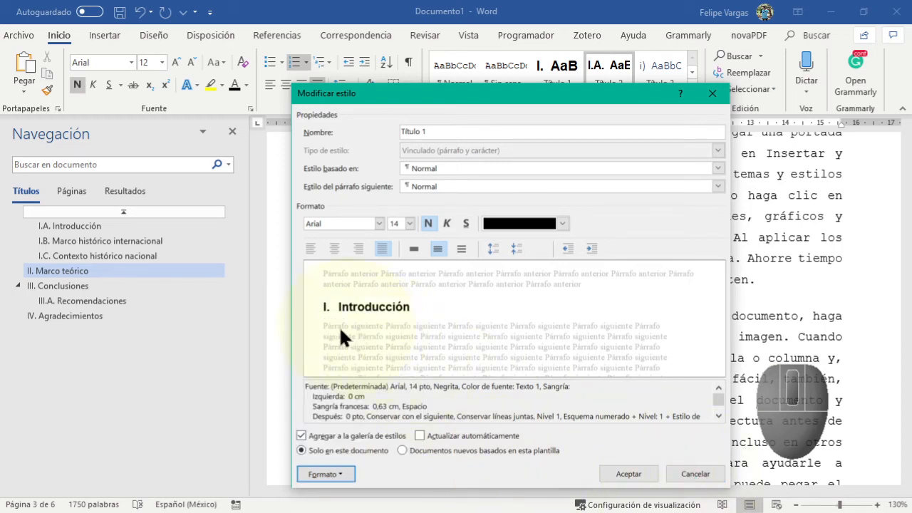
click(688, 471)
Open the Normal style for modification, try centred and right alignment, and set the alignment back to justified.
scroll(460, 267, up, 2)
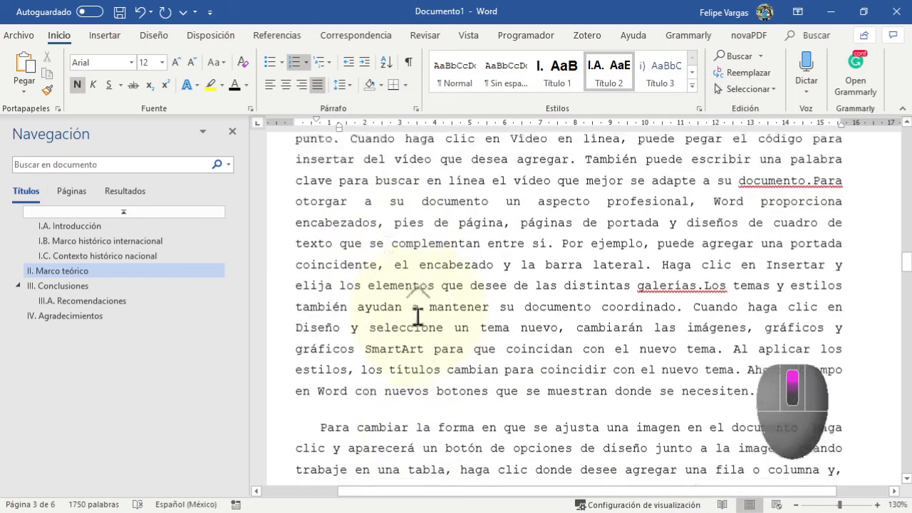
scroll(390, 262, up, 2)
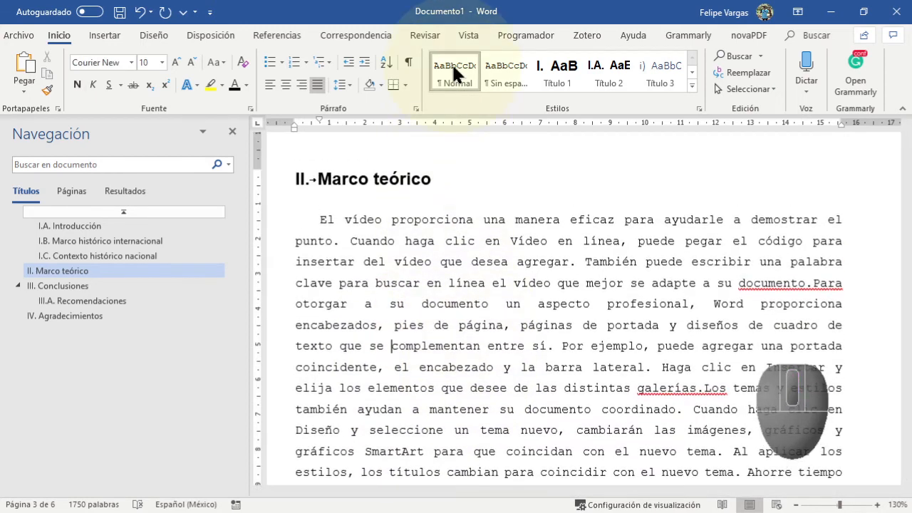
right_click(451, 62)
click(470, 90)
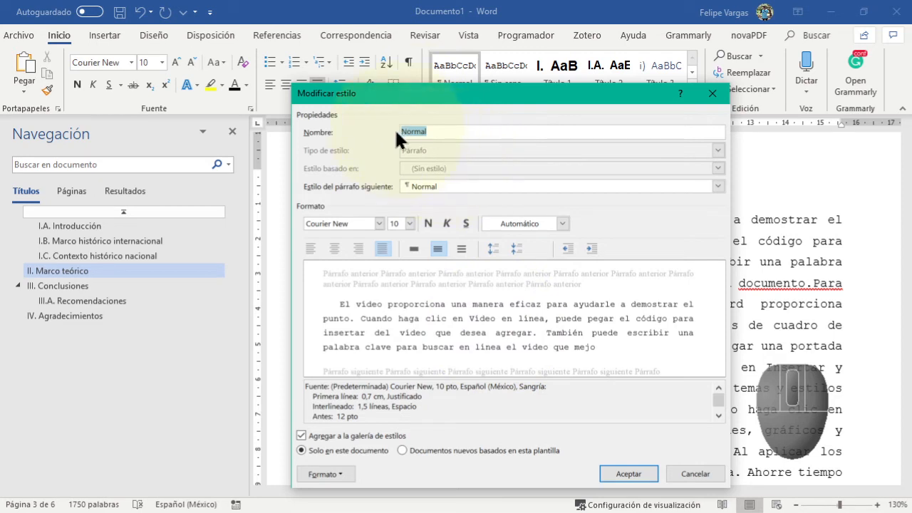
click(419, 186)
click(424, 199)
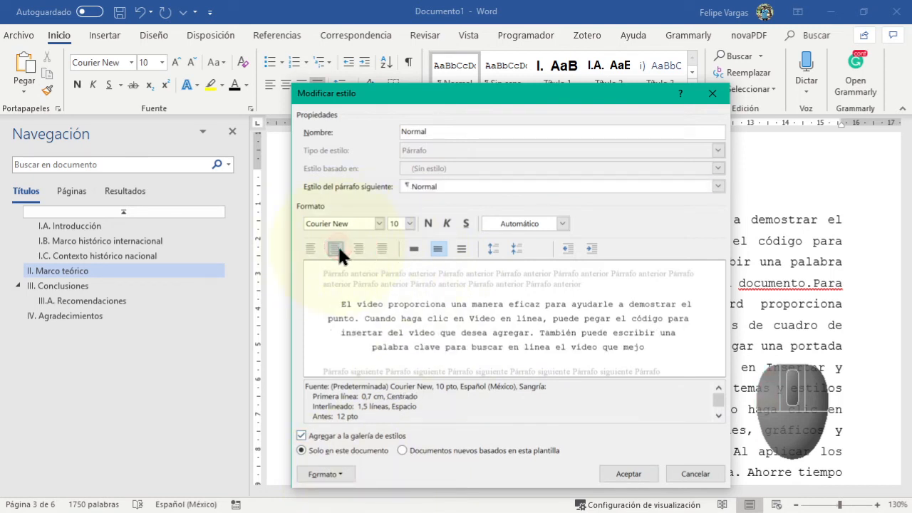
click(359, 248)
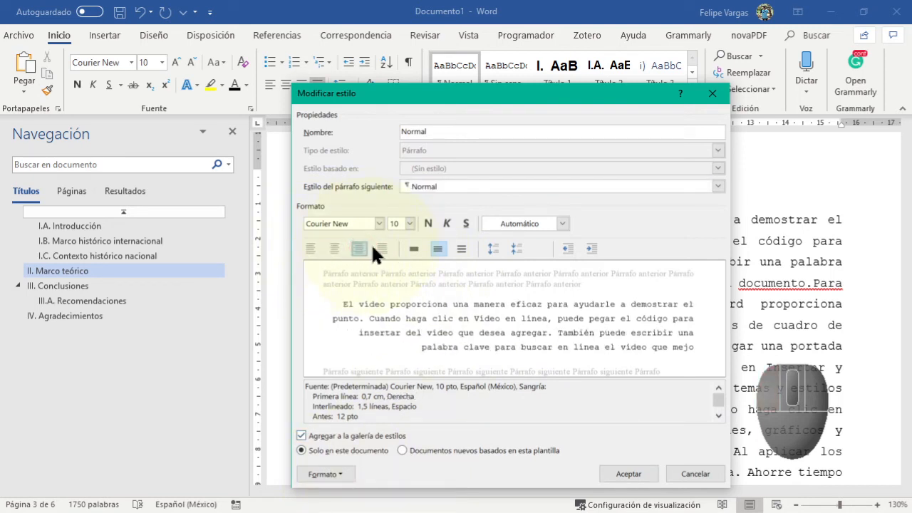
click(379, 249)
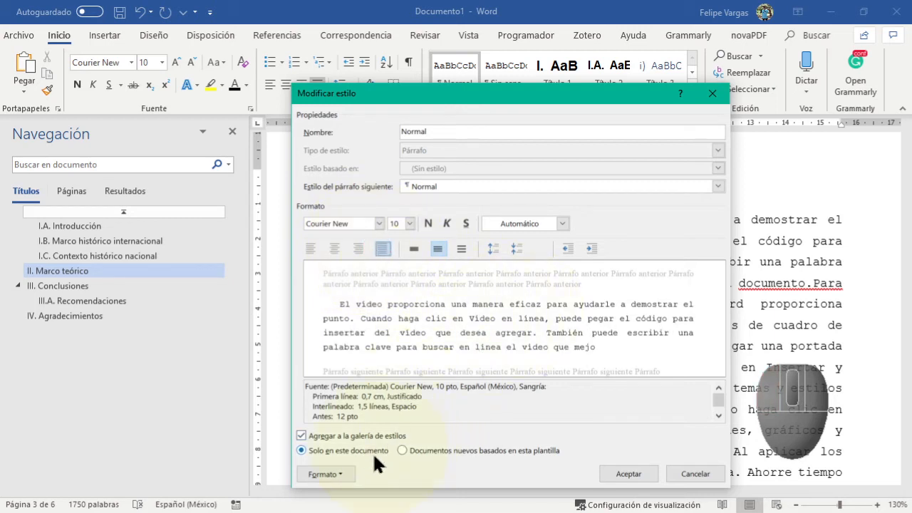
Set the Normal style's first-line indent to 1,4 cm in its paragraph format and apply the style changes.
click(326, 474)
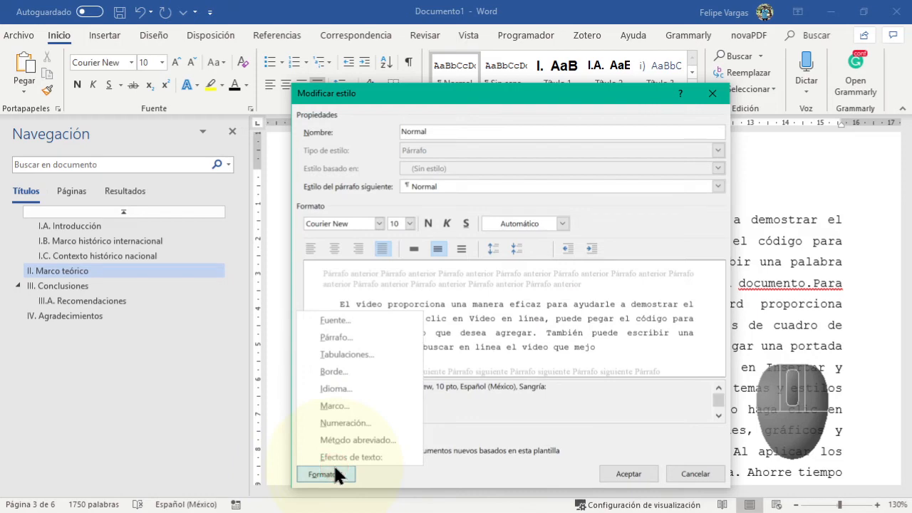
click(355, 335)
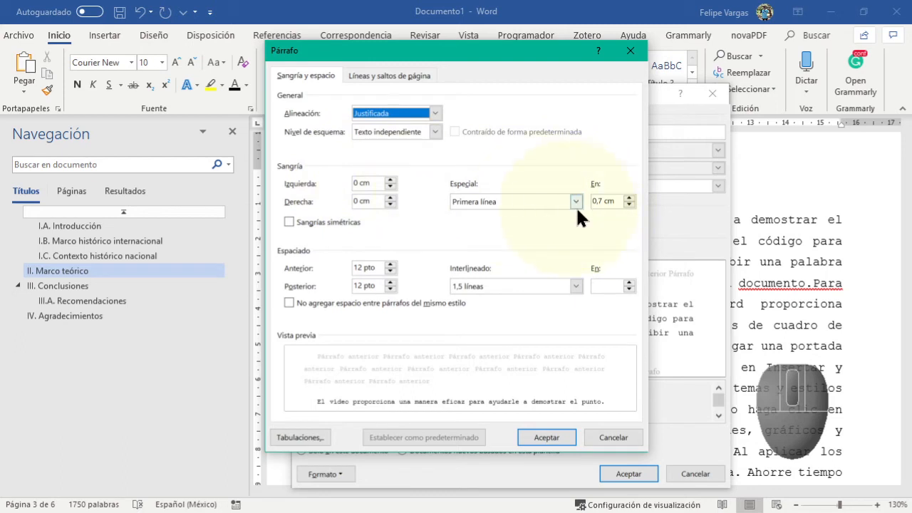
click(628, 198)
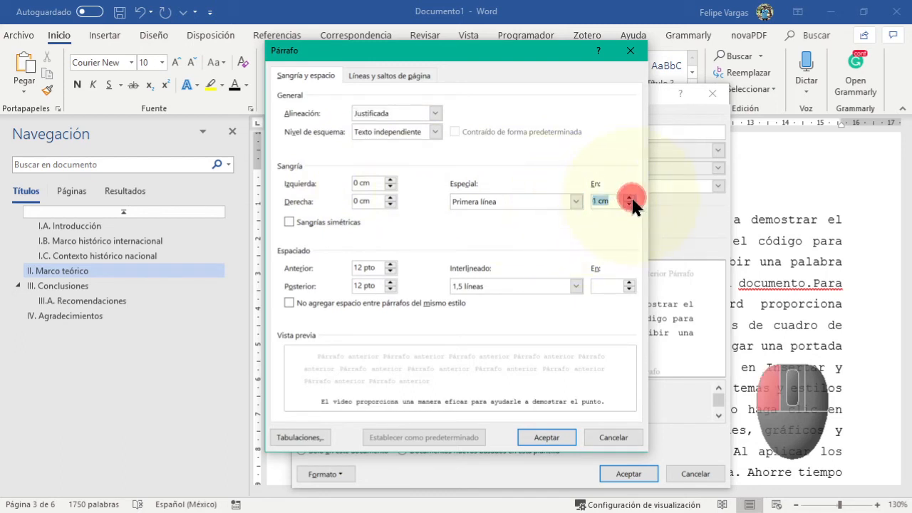
click(628, 198)
click(628, 198)
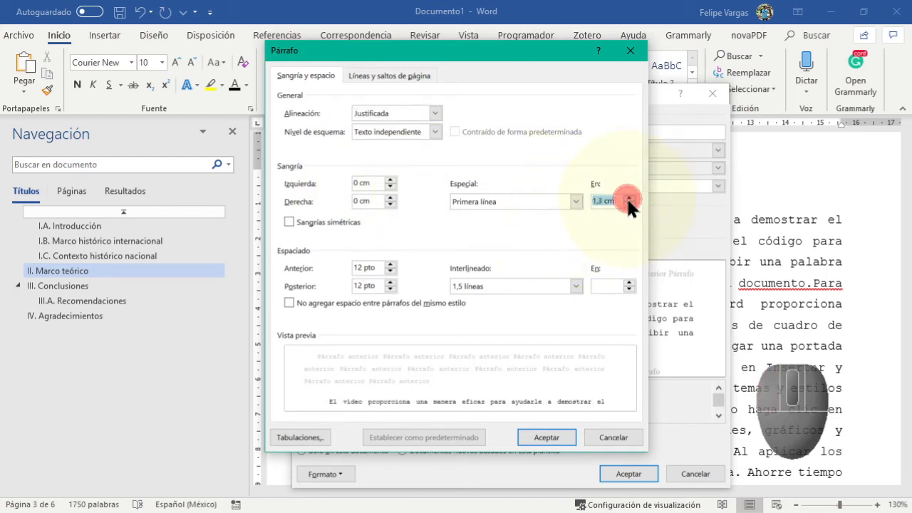
click(628, 198)
click(628, 198)
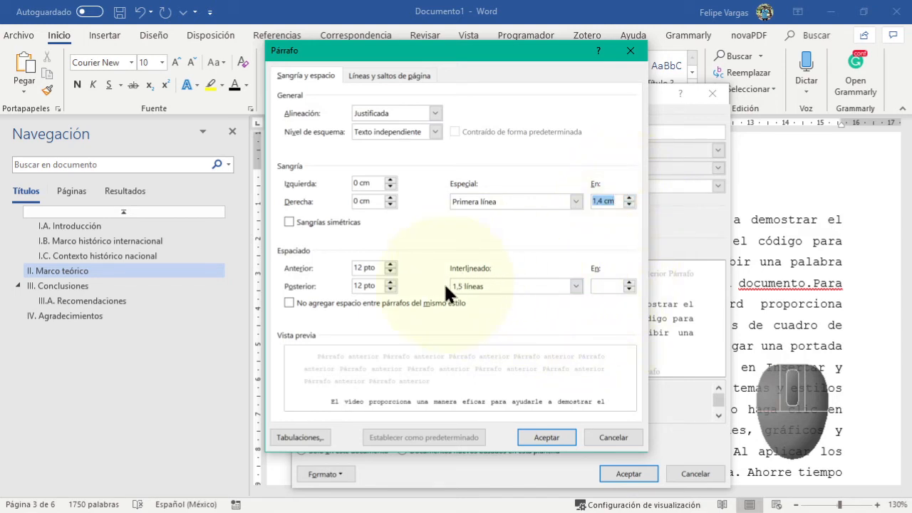
click(545, 437)
click(616, 471)
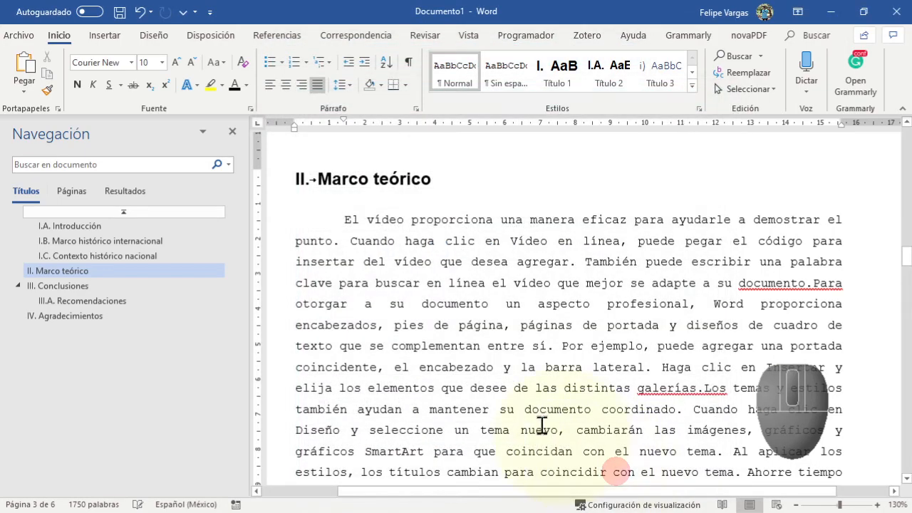
Review the body paragraphs' indentation through the following sections and examine the table of contents at the document's end.
click(391, 346)
scroll(356, 356, down, 3)
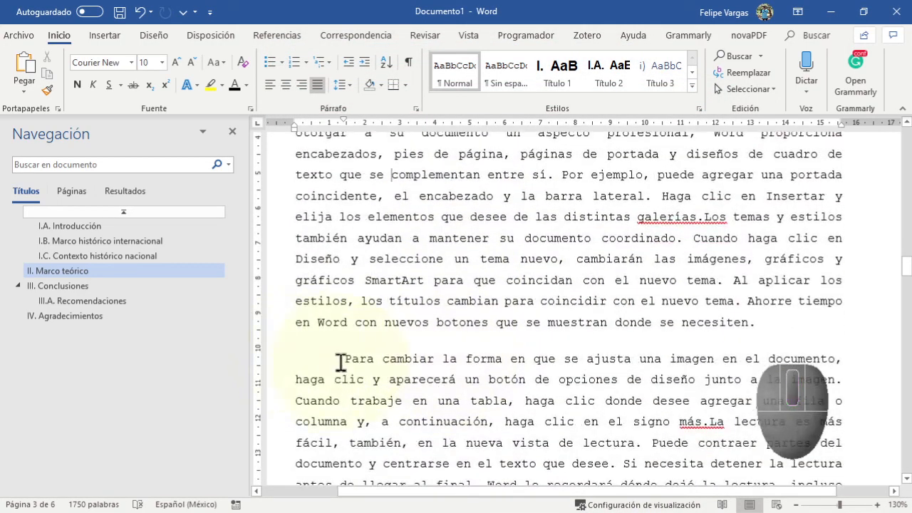
scroll(341, 362, down, 8)
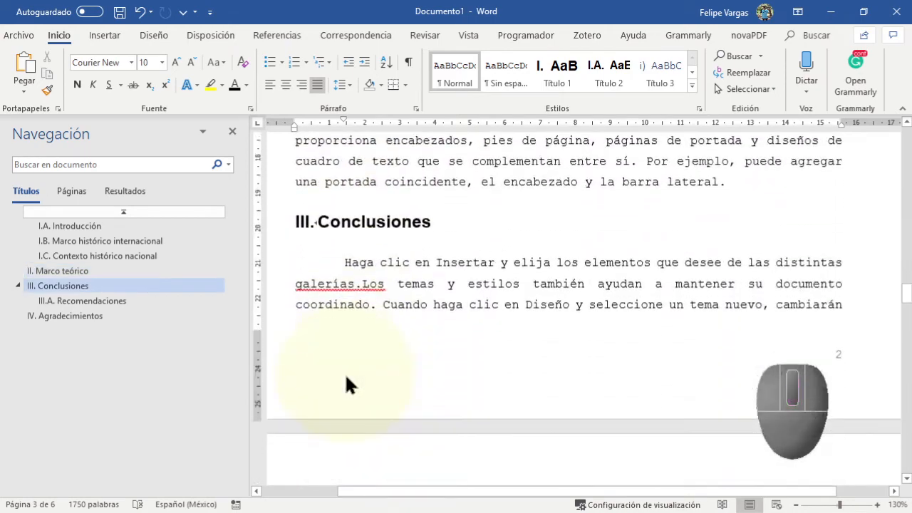
drag(909, 305, 905, 441)
scroll(484, 342, up, 1)
scroll(484, 343, up, 8)
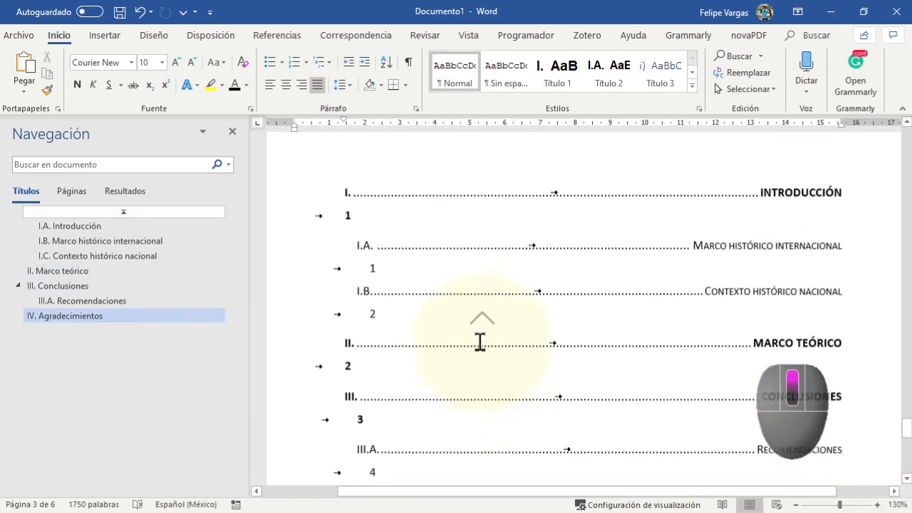
scroll(449, 313, down, 1)
scroll(441, 321, down, 2)
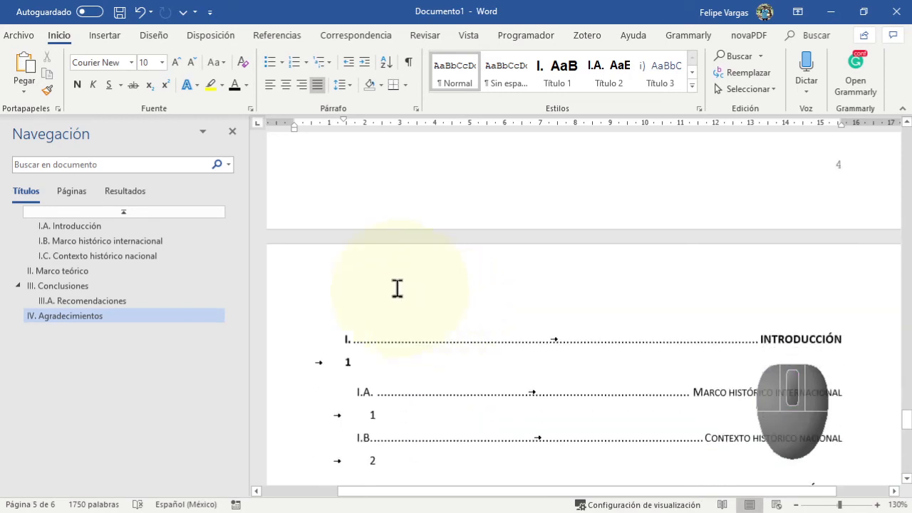
Insert two blank lines above the table of contents on the last page.
click(395, 287)
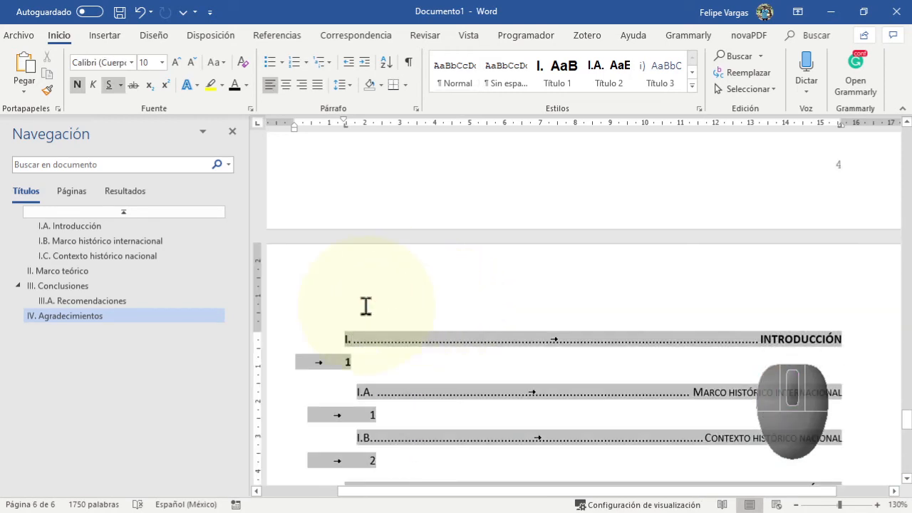
key(Return)
key(Return)
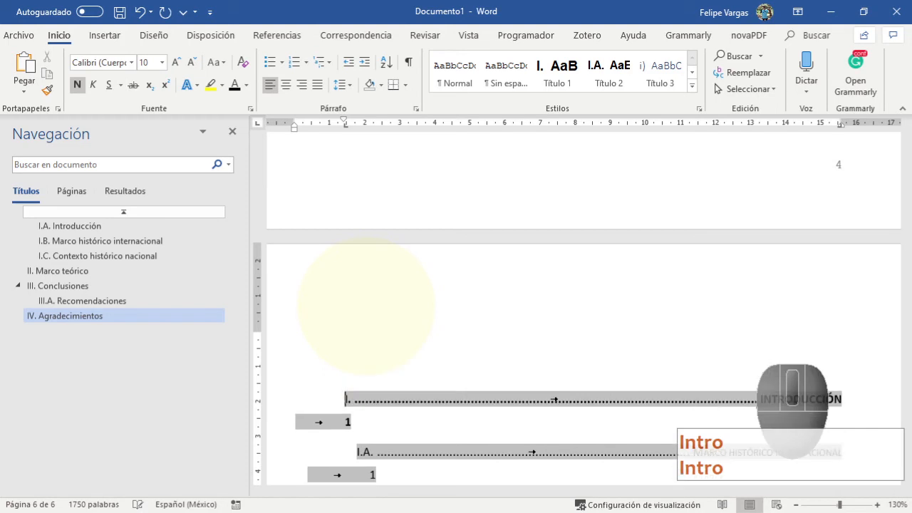
click(361, 332)
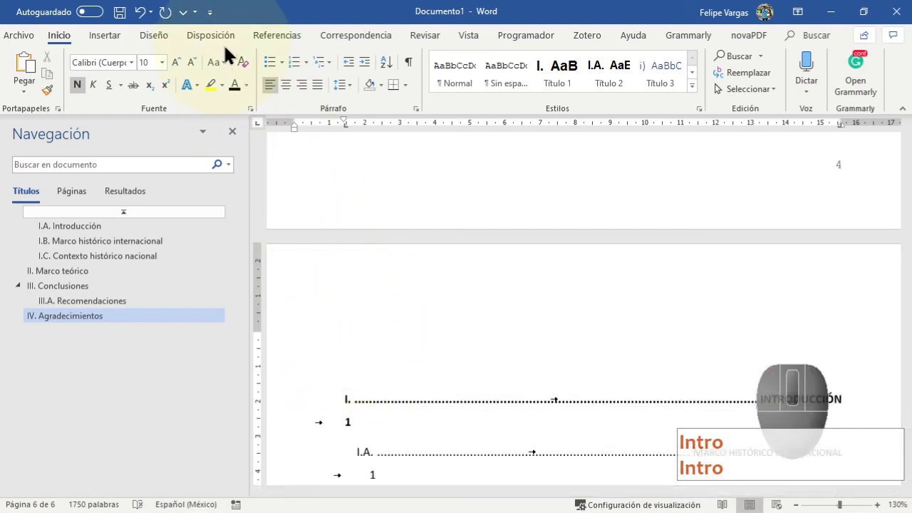
Open the custom table of contents settings and preview the Clásico and Elegante formats.
click(269, 37)
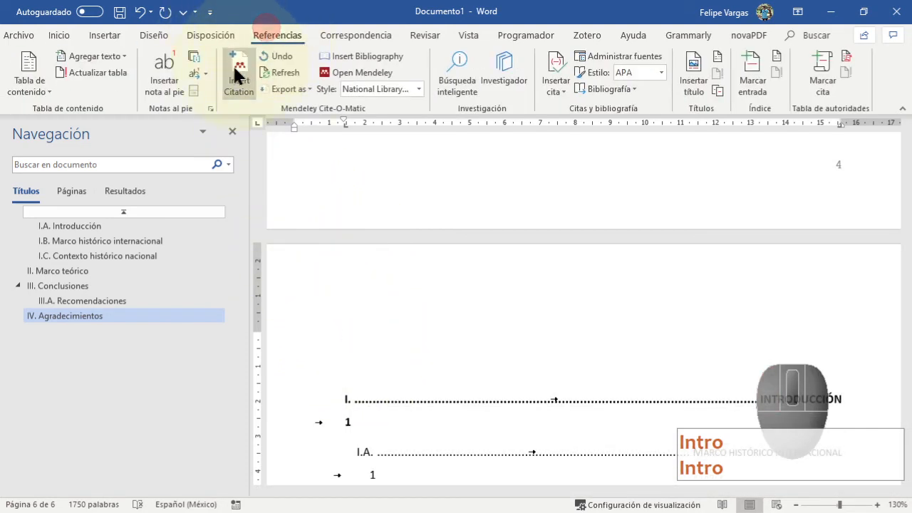
click(30, 89)
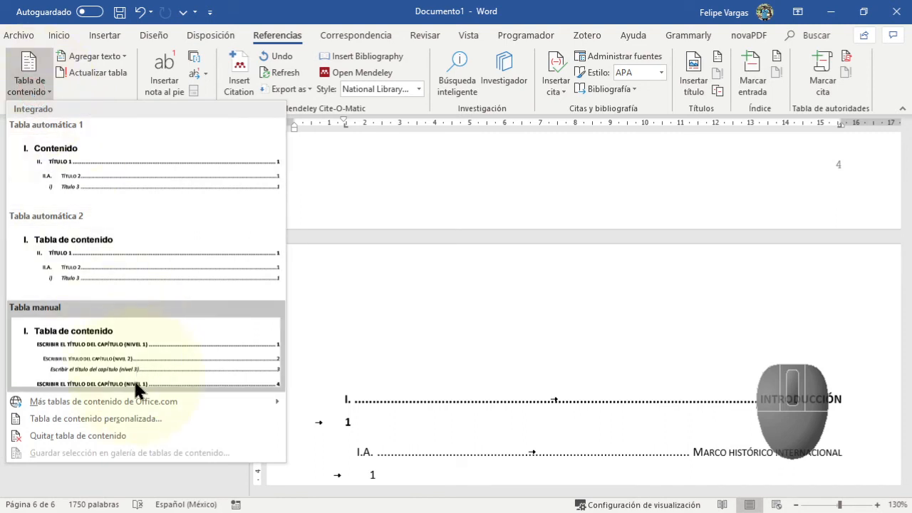
click(178, 418)
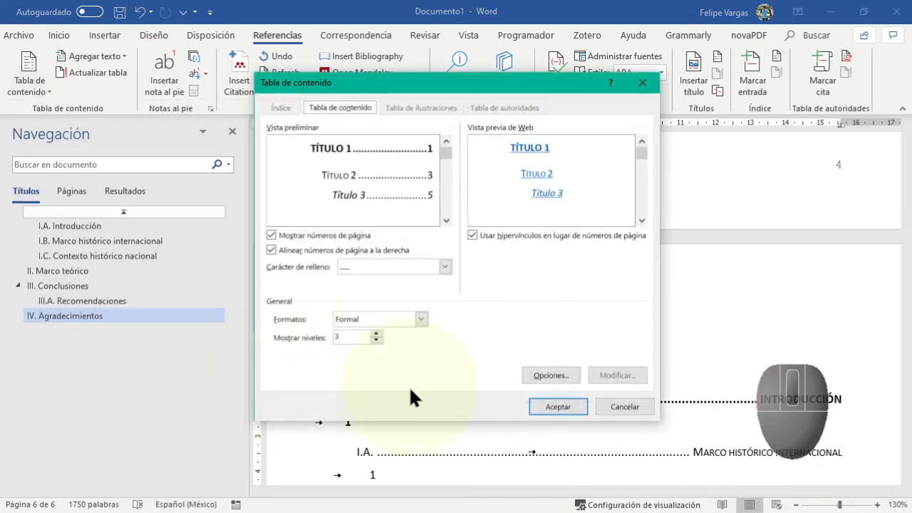
click(403, 314)
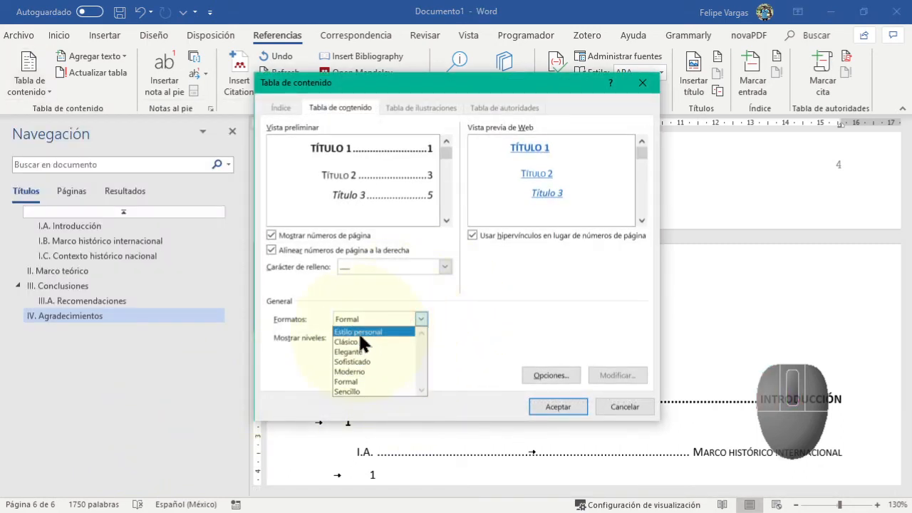
click(357, 340)
click(418, 317)
click(384, 348)
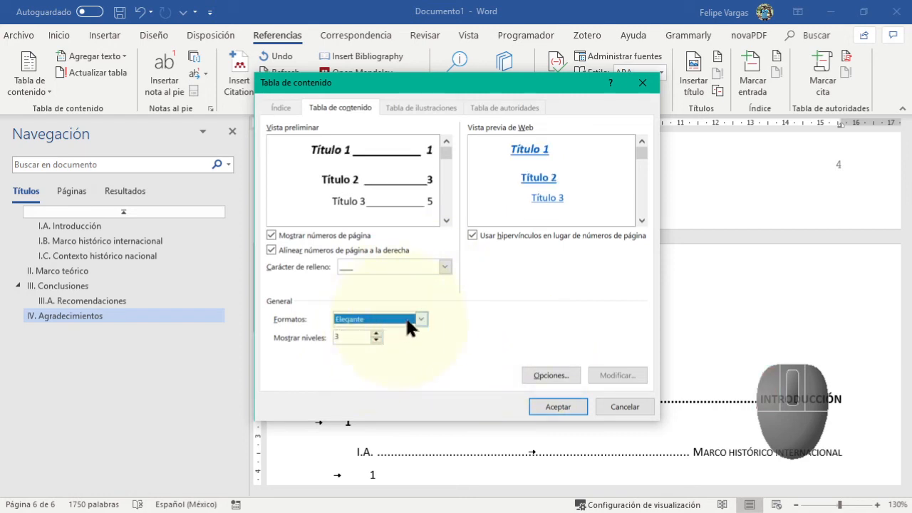
click(407, 317)
click(463, 317)
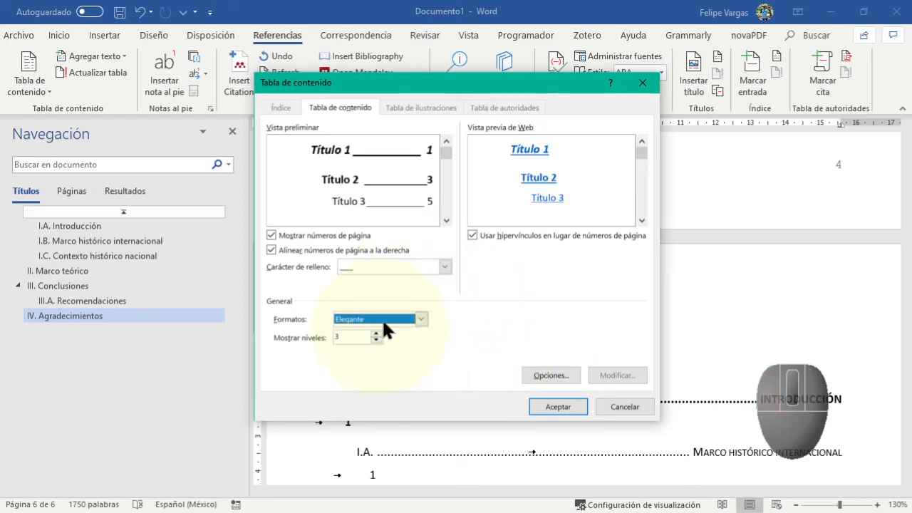
Reduce the levels shown in the table of contents to 1 and cancel the settings without applying them.
click(375, 340)
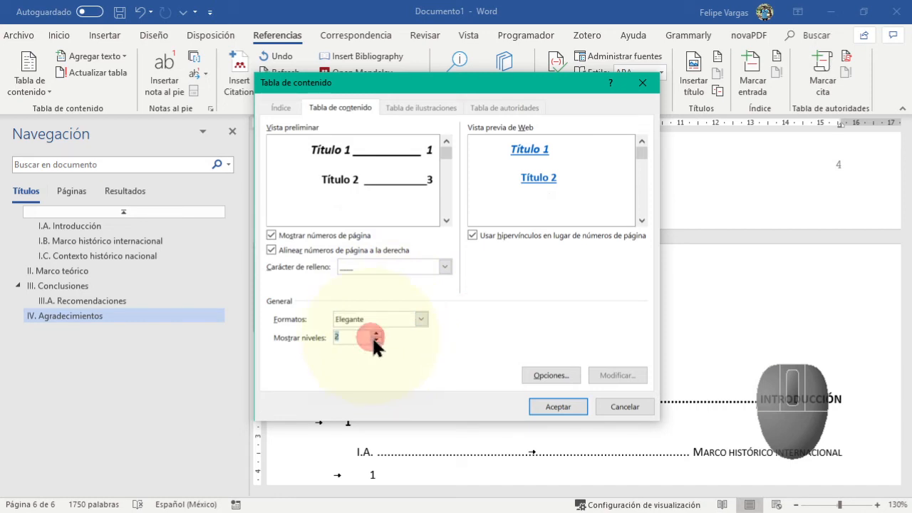
click(376, 340)
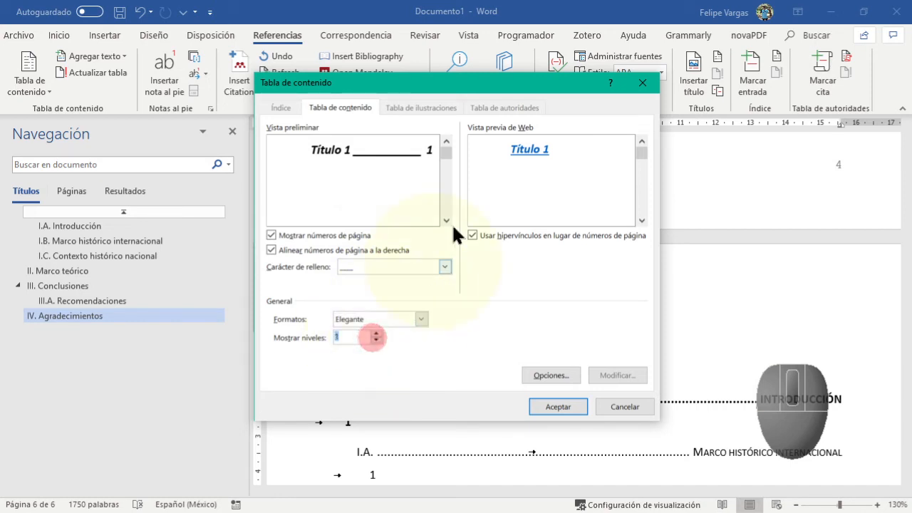
click(627, 407)
Go to the Introducción heading and apply the Título 1 style to it.
scroll(450, 365, up, 1)
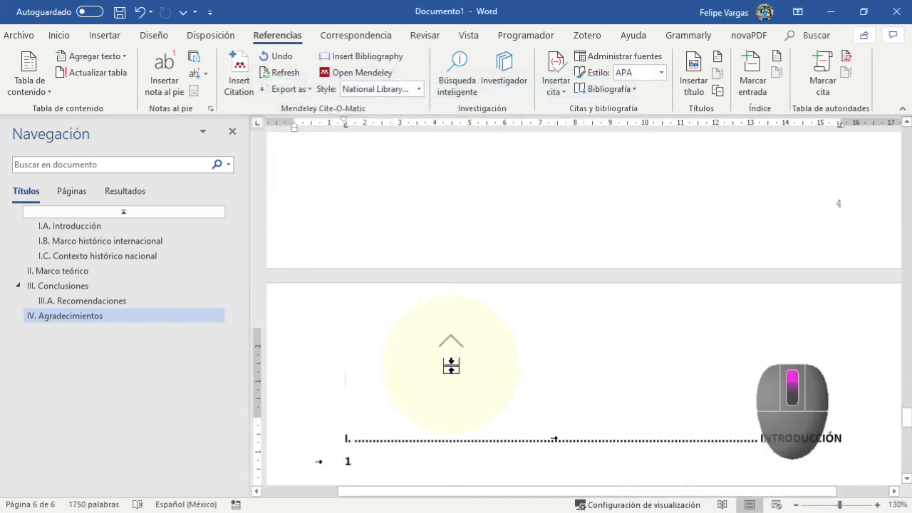
scroll(451, 366, up, 2)
click(93, 225)
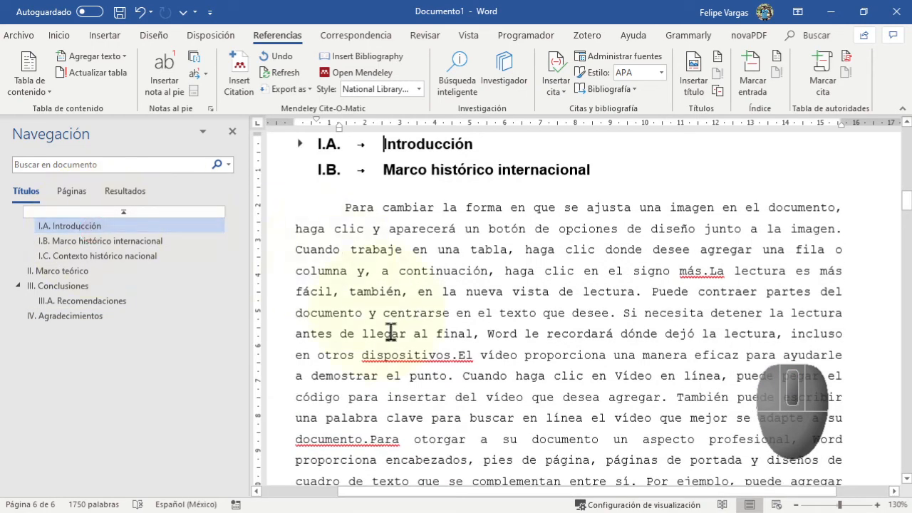
scroll(391, 333, up, 2)
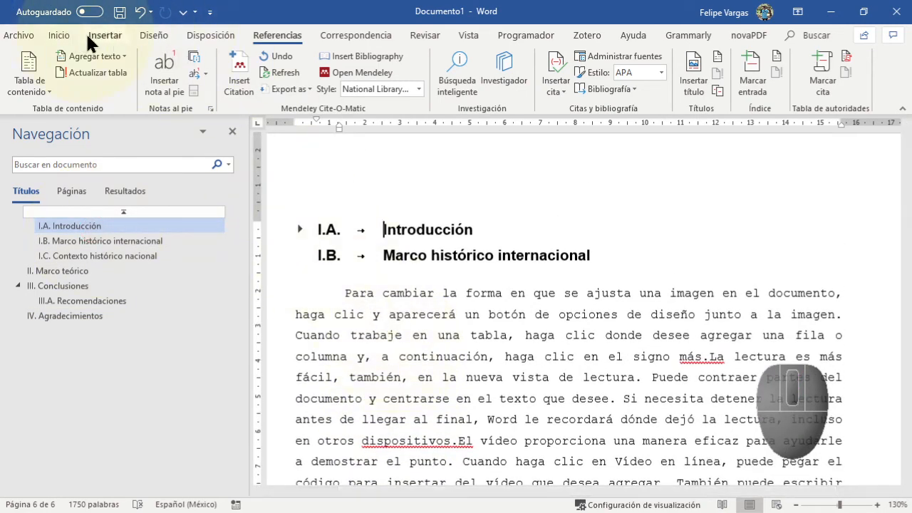
click(59, 35)
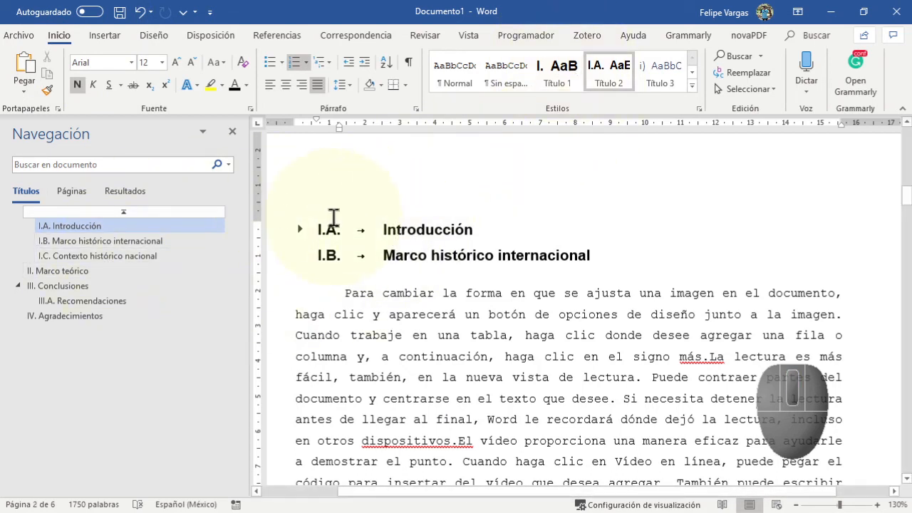
click(557, 68)
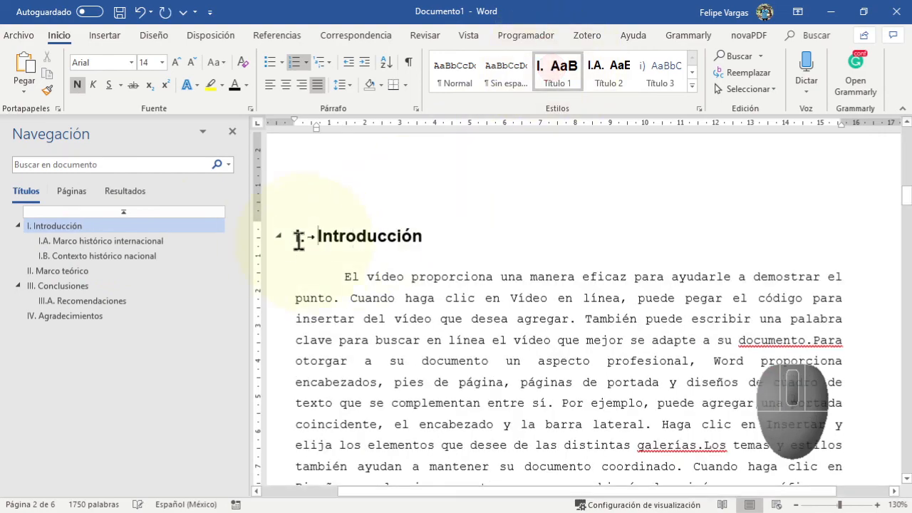
Define a new multilevel list from the Introducción heading and set its level 1 number format to "CAPÍTULO I.".
scroll(278, 387, down, 2)
scroll(279, 388, up, 2)
scroll(398, 392, down, 2)
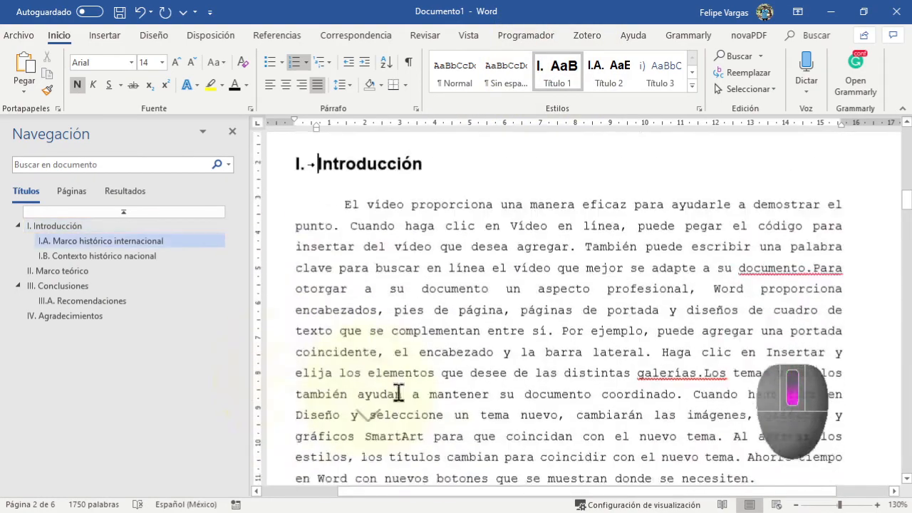
scroll(398, 393, down, 3)
scroll(427, 321, up, 5)
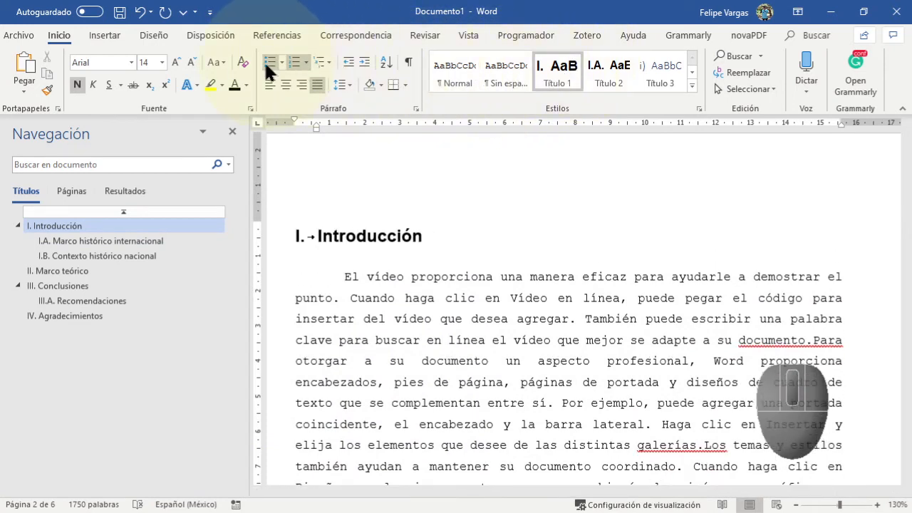
click(324, 60)
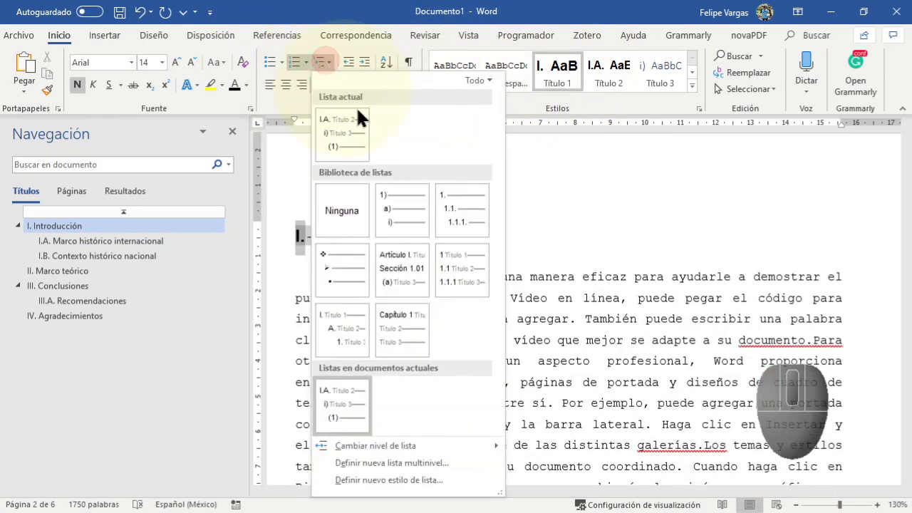
click(434, 464)
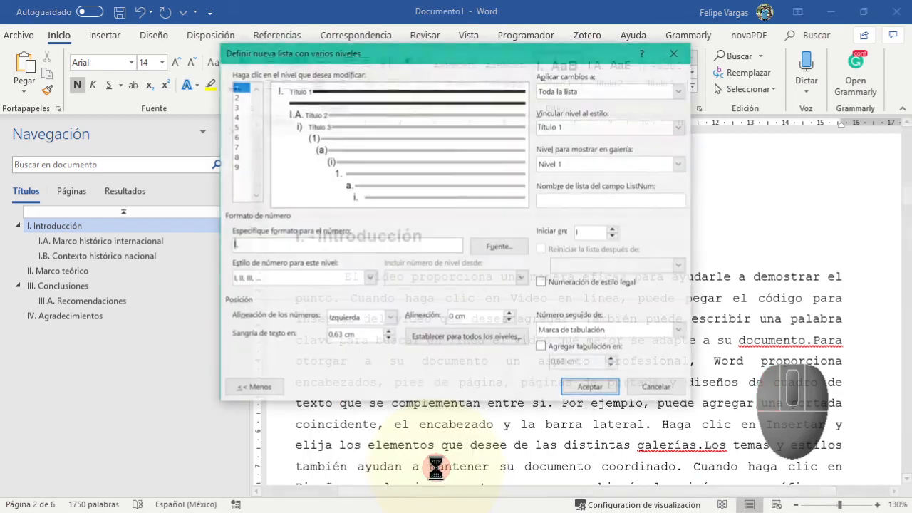
click(243, 242)
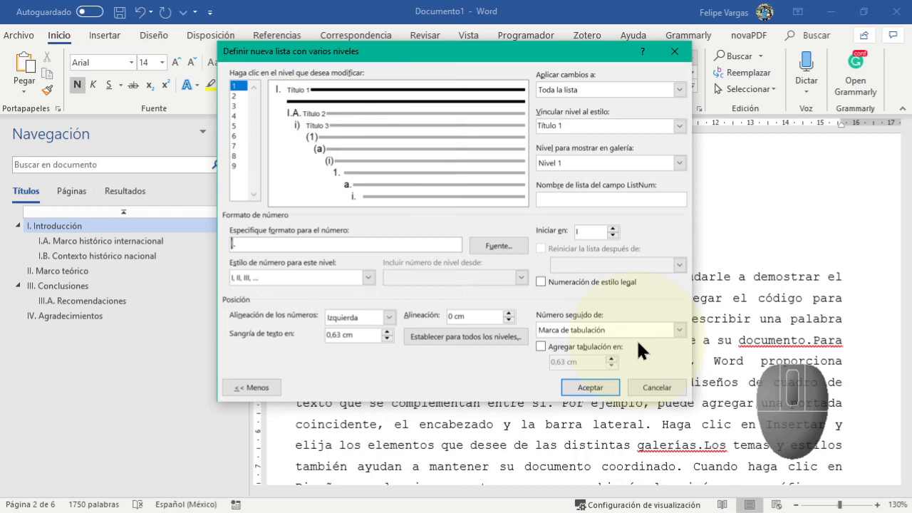
key(shift)
key(Caps_Lock)
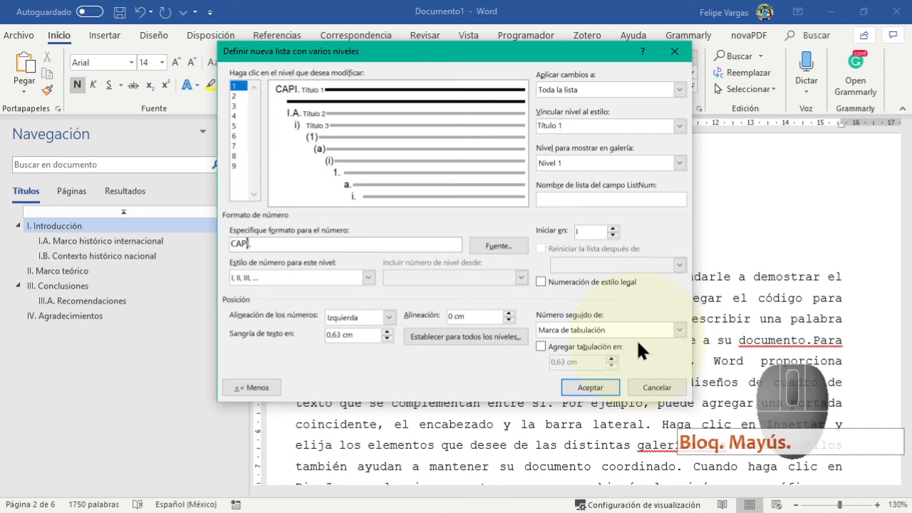
text(O)
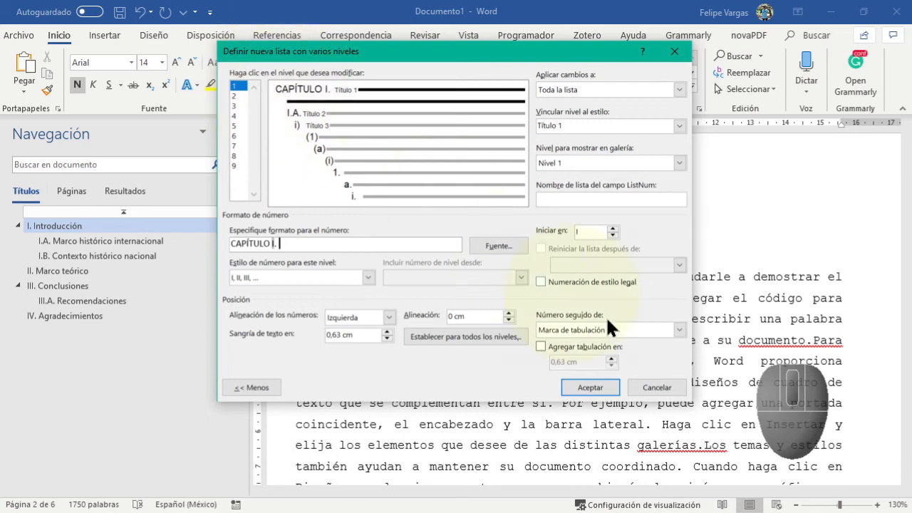
Choose Espacio as the separator following the level 1 number and apply the multilevel list.
click(644, 328)
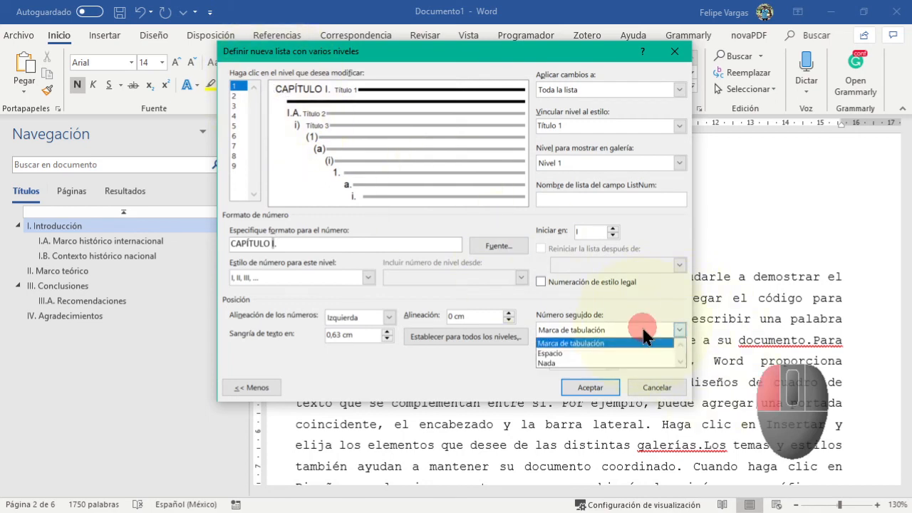
click(499, 291)
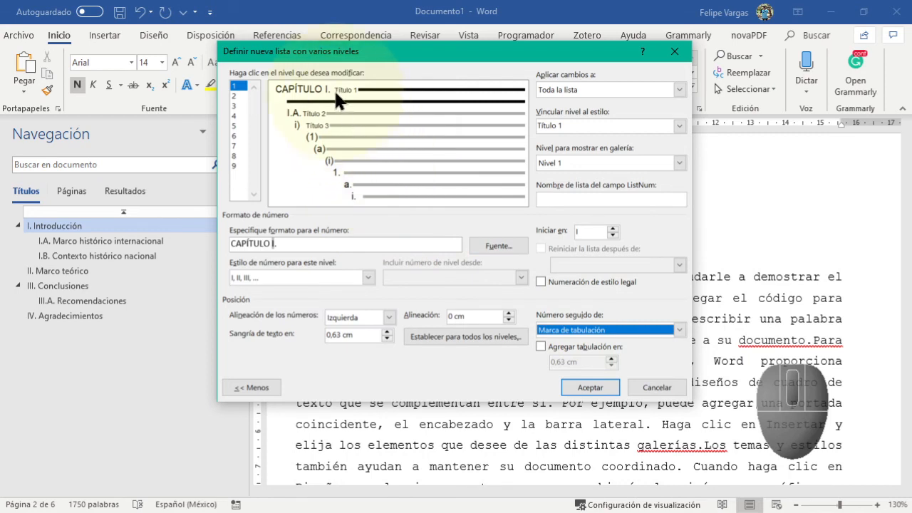
click(670, 331)
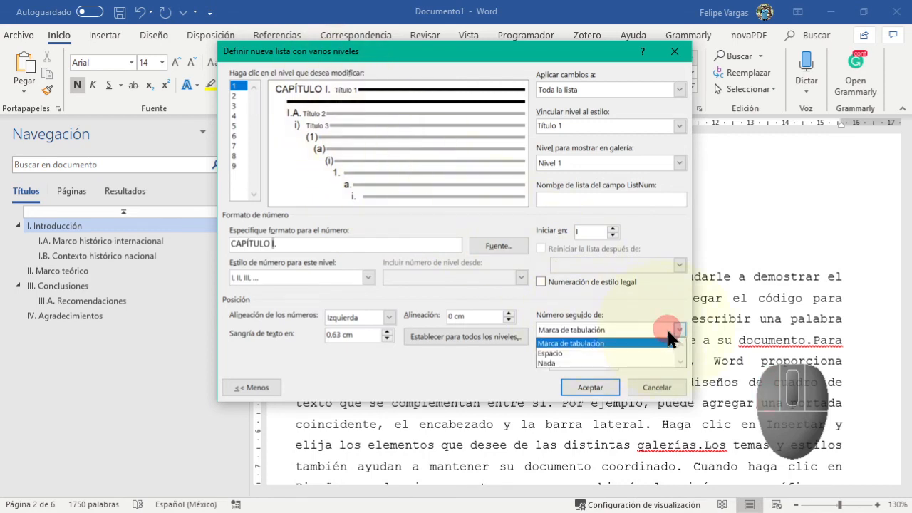
click(579, 353)
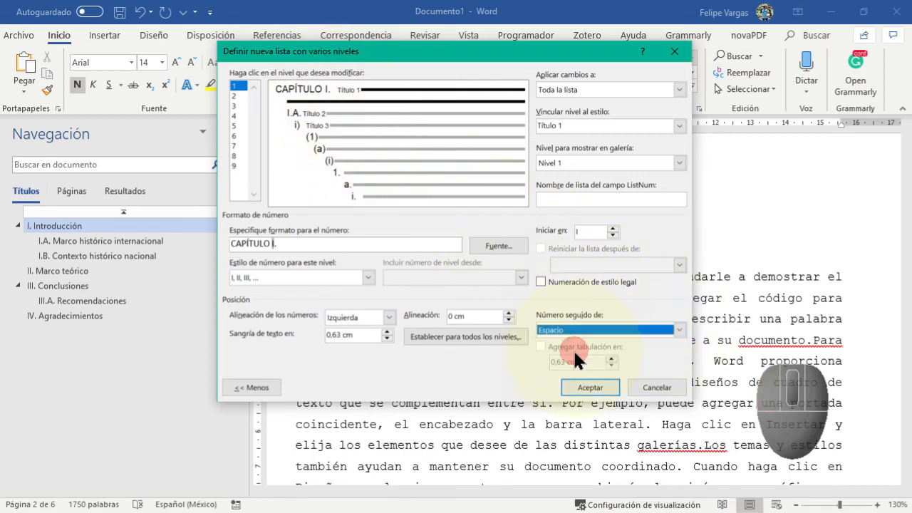
click(586, 387)
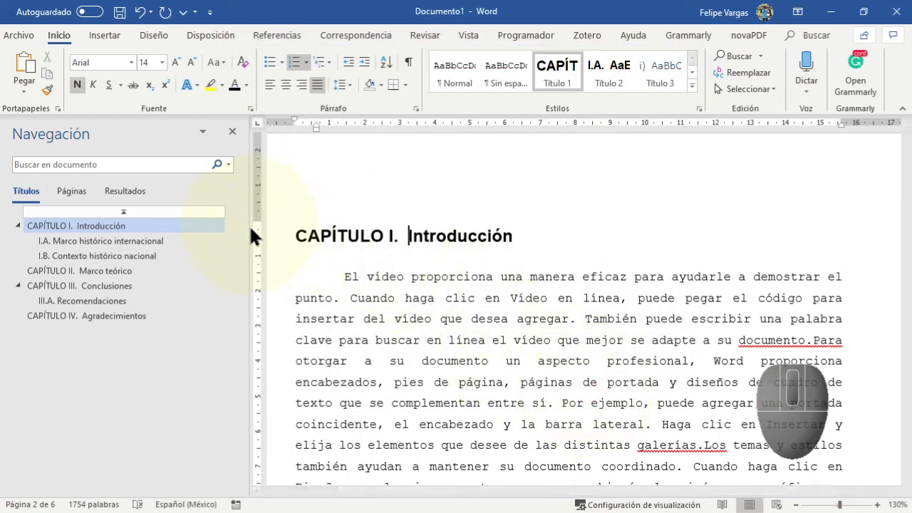
Go through the Marco teórico, Conclusiones and Agradecimientos headings and update the entire table of contents on the last page.
scroll(406, 239, down, 1)
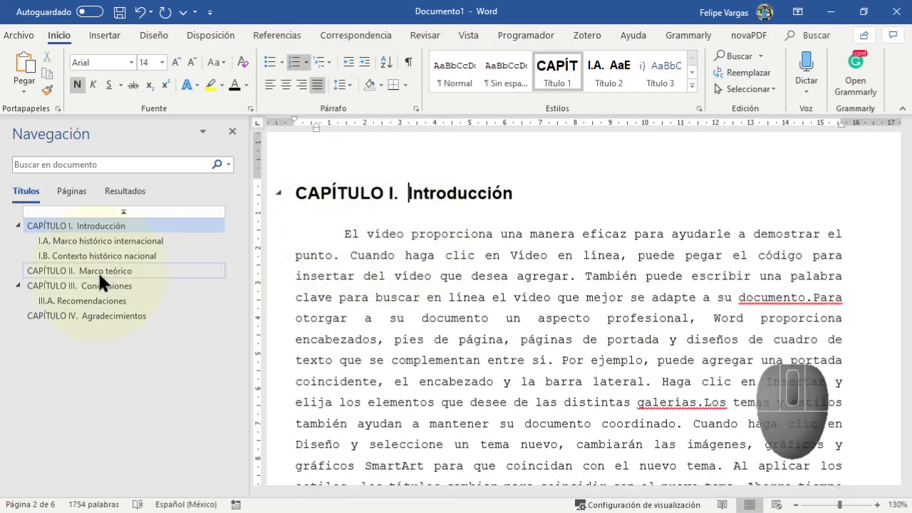
click(97, 271)
click(101, 286)
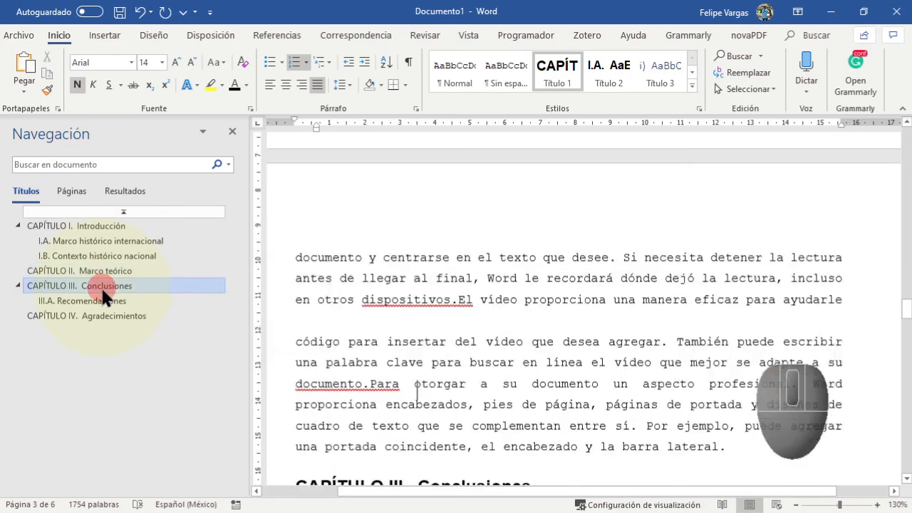
click(100, 315)
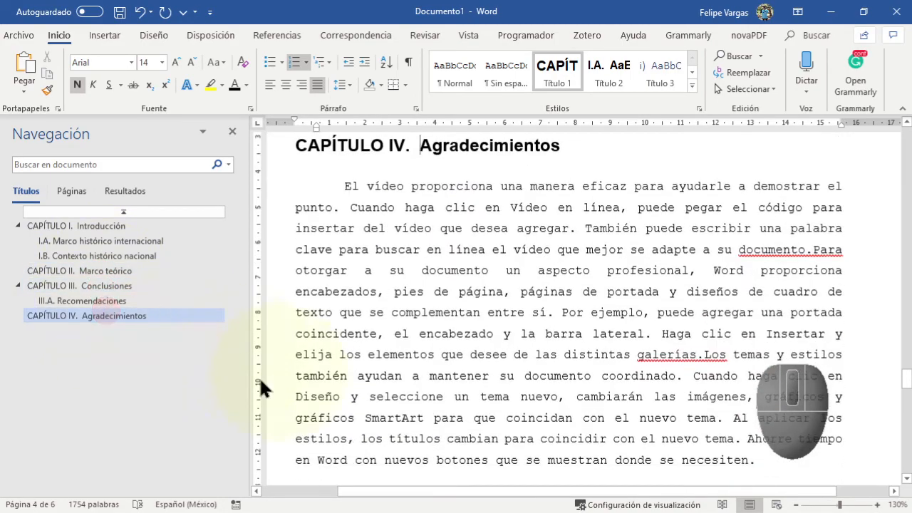
scroll(345, 431, down, 6)
scroll(345, 431, down, 5)
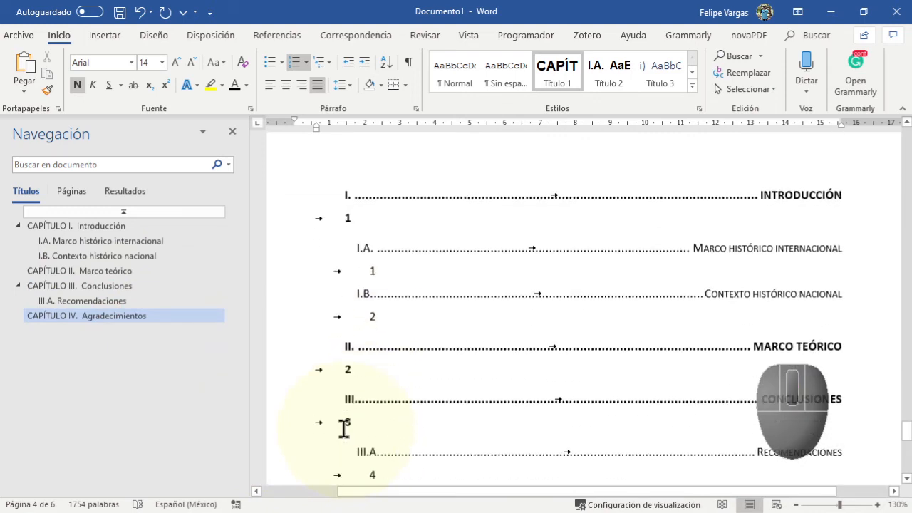
click(442, 194)
right_click(396, 201)
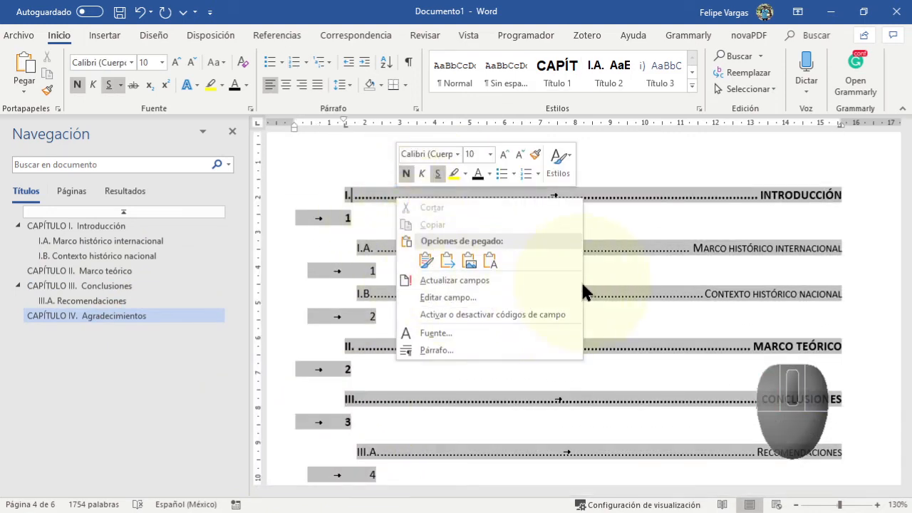
click(546, 278)
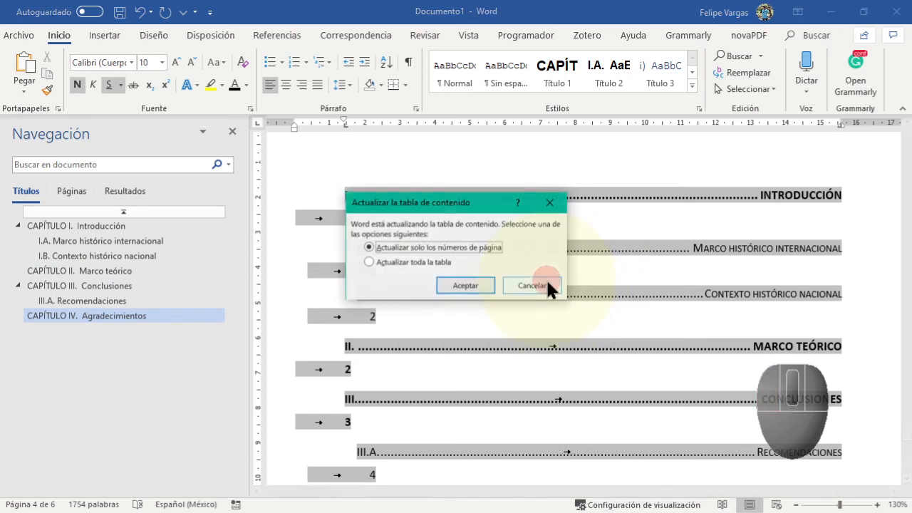
click(415, 262)
click(448, 285)
click(443, 440)
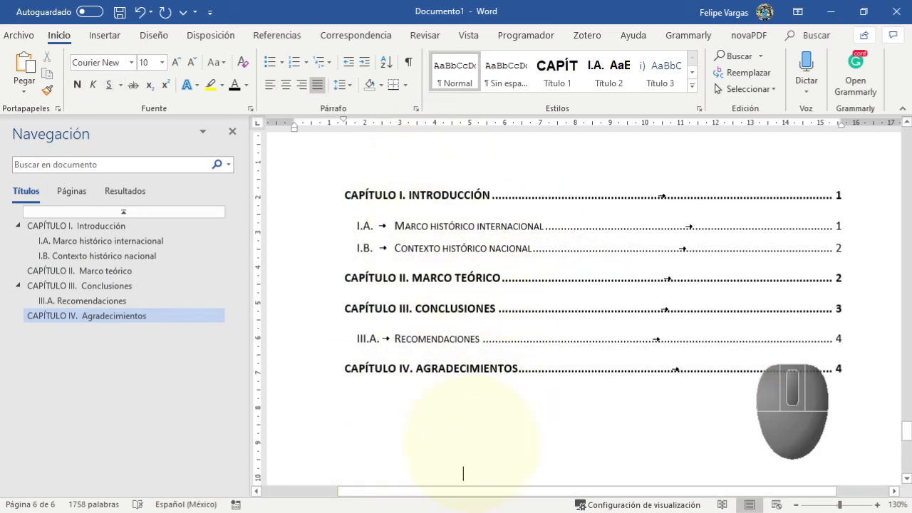
Compare the footer page number of the table of contents page with that of the page before it.
scroll(400, 453, up, 5)
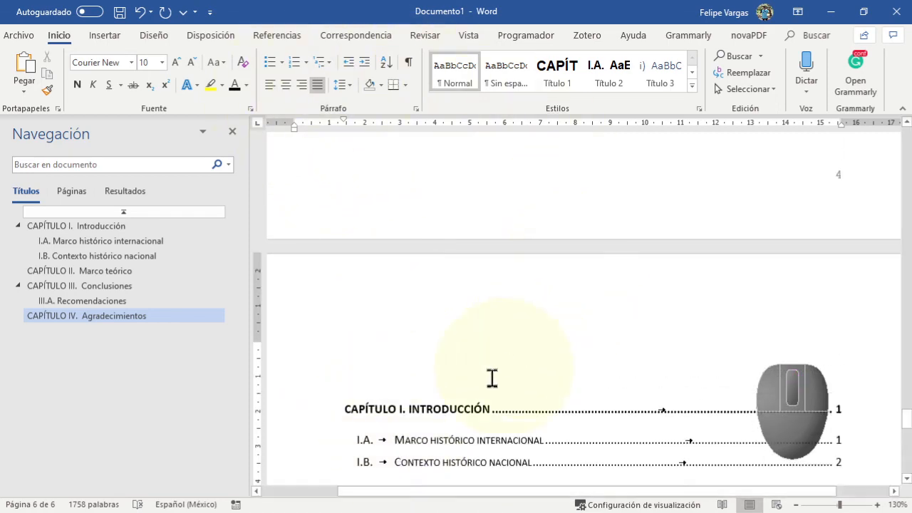
scroll(459, 427, down, 10)
scroll(459, 427, down, 3)
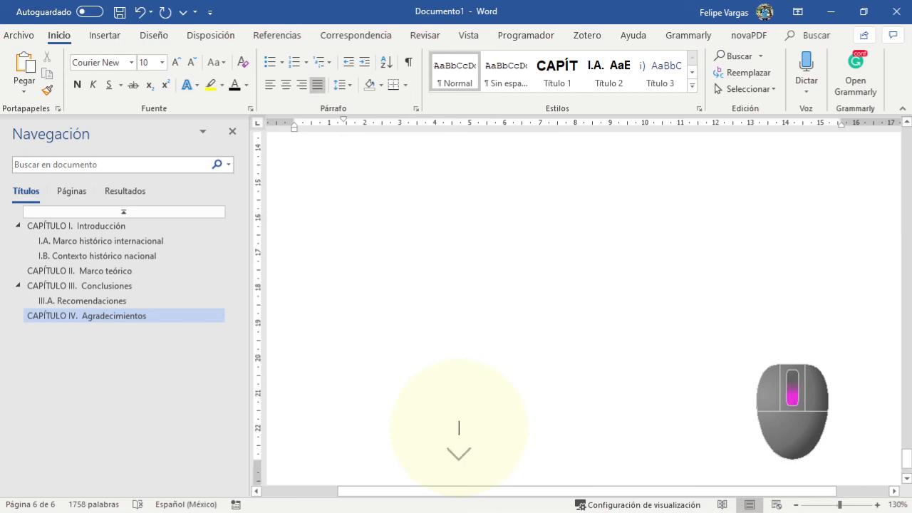
scroll(458, 428, up, 4)
scroll(459, 427, up, 15)
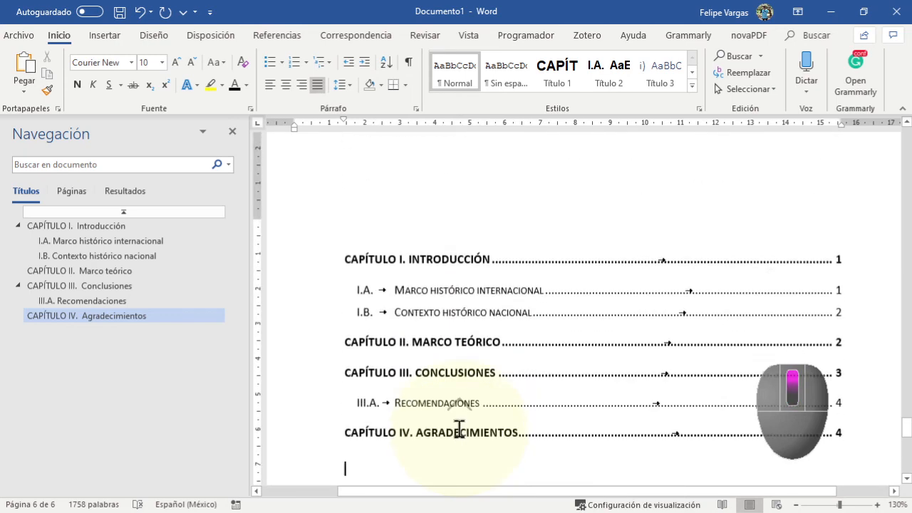
scroll(466, 427, down, 4)
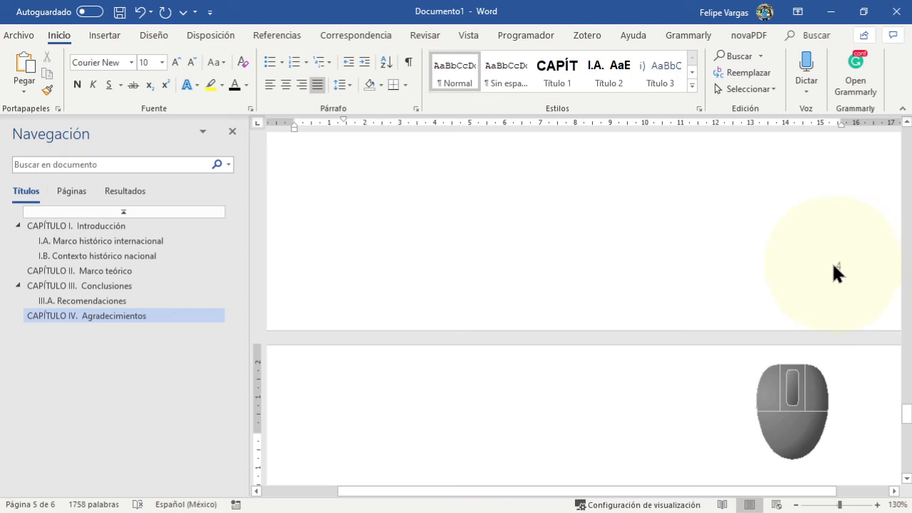
scroll(629, 332, up, 1)
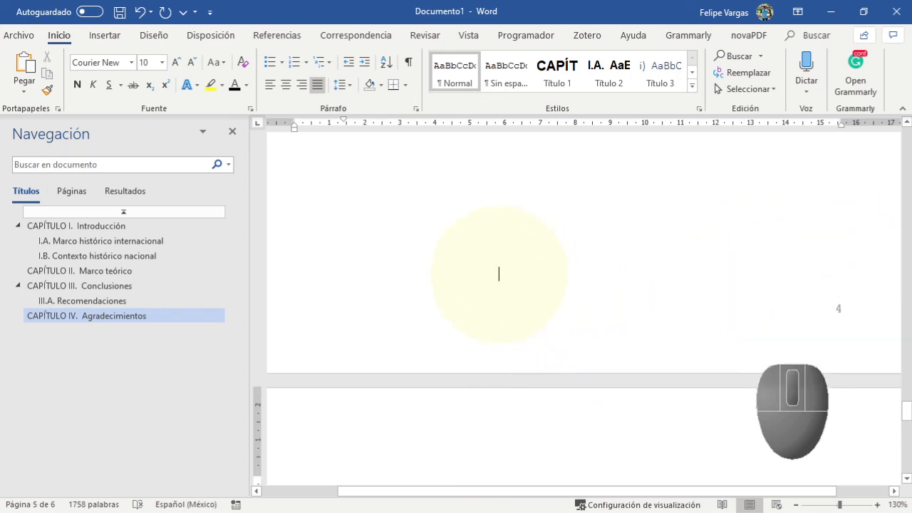
scroll(491, 299, down, 12)
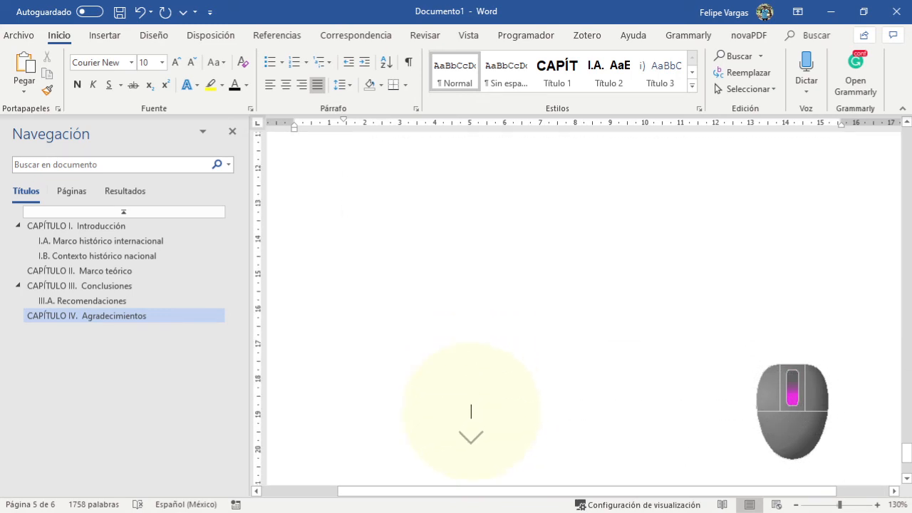
scroll(470, 411, down, 4)
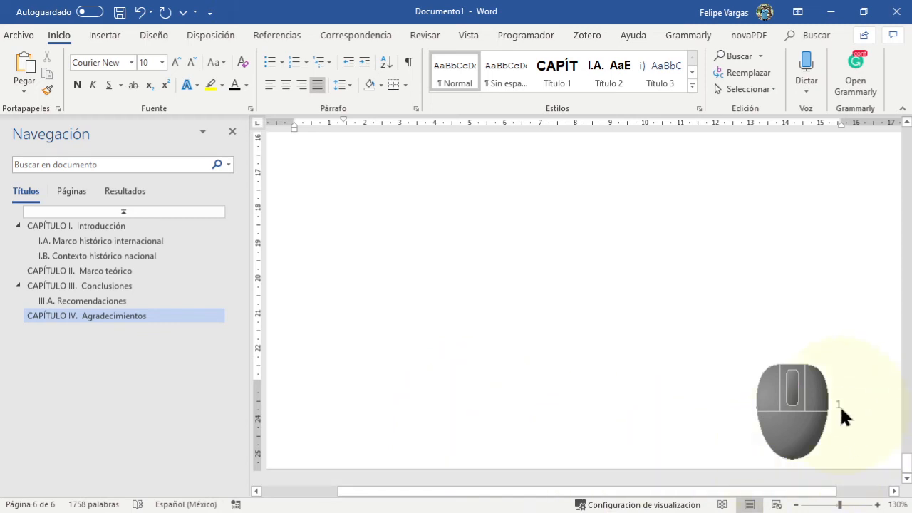
Make the footer page numbering of Sección 3 continue from the previous section, close the footer and check the last pages' numbers.
double_click(566, 438)
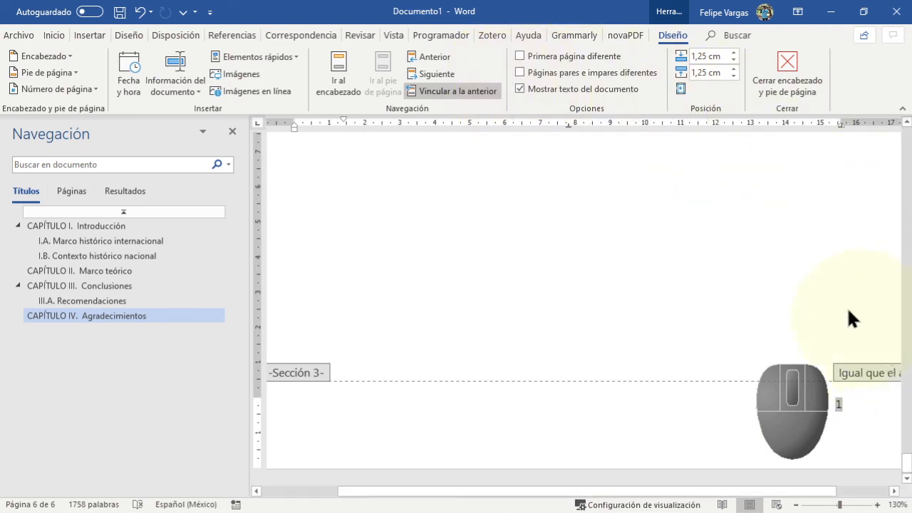
double_click(848, 403)
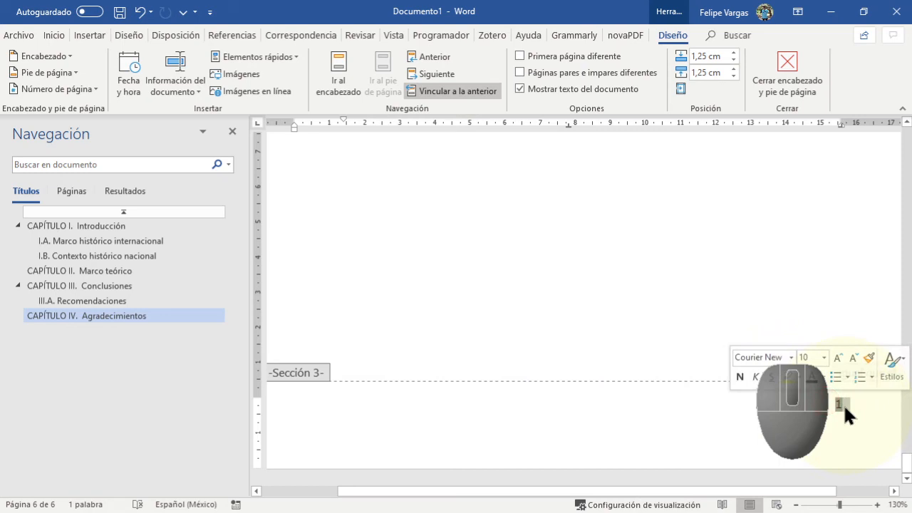
right_click(843, 403)
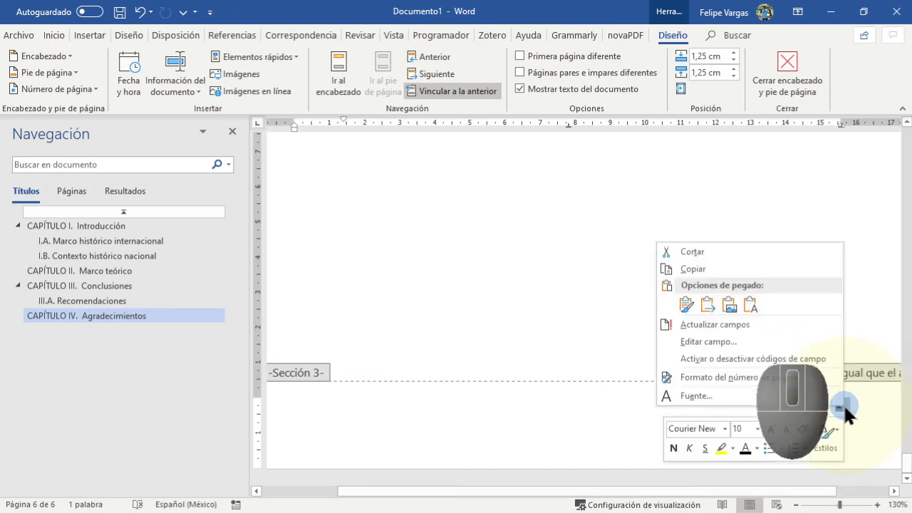
click(737, 378)
click(427, 290)
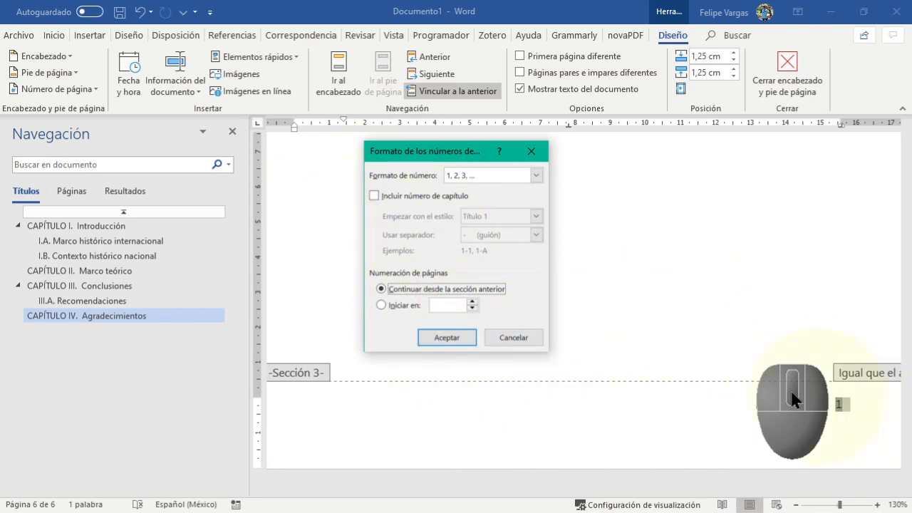
click(431, 338)
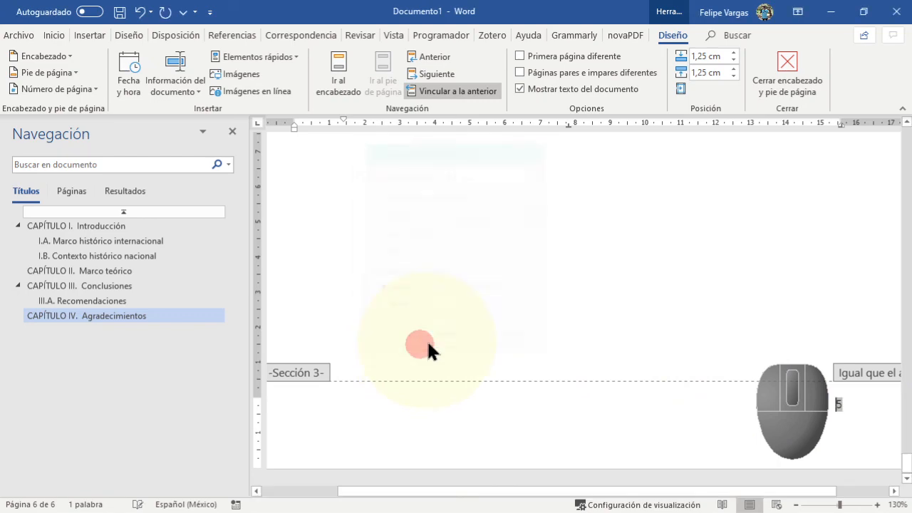
double_click(538, 329)
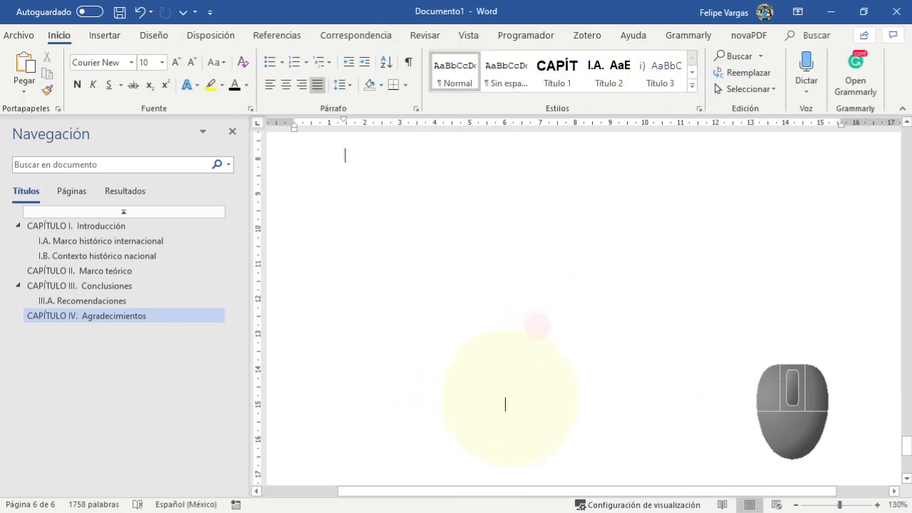
scroll(504, 391, up, 5)
scroll(502, 407, up, 4)
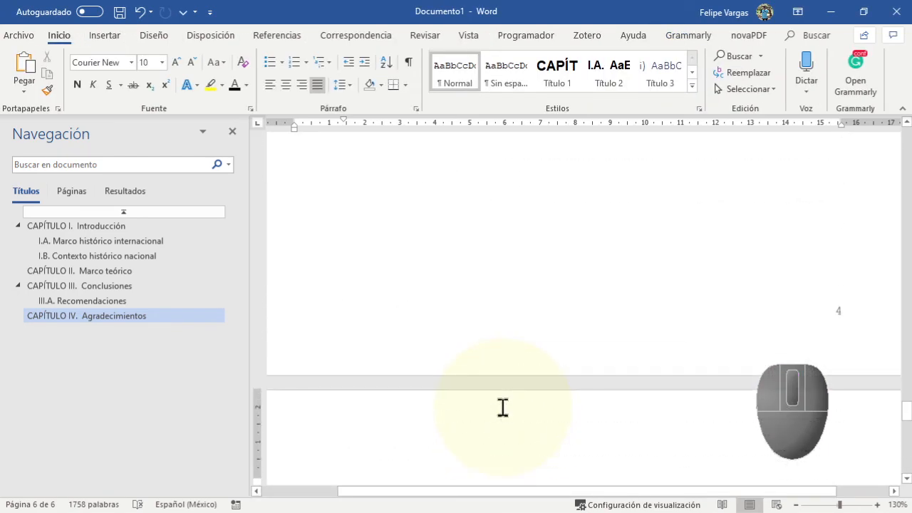
scroll(502, 408, down, 8)
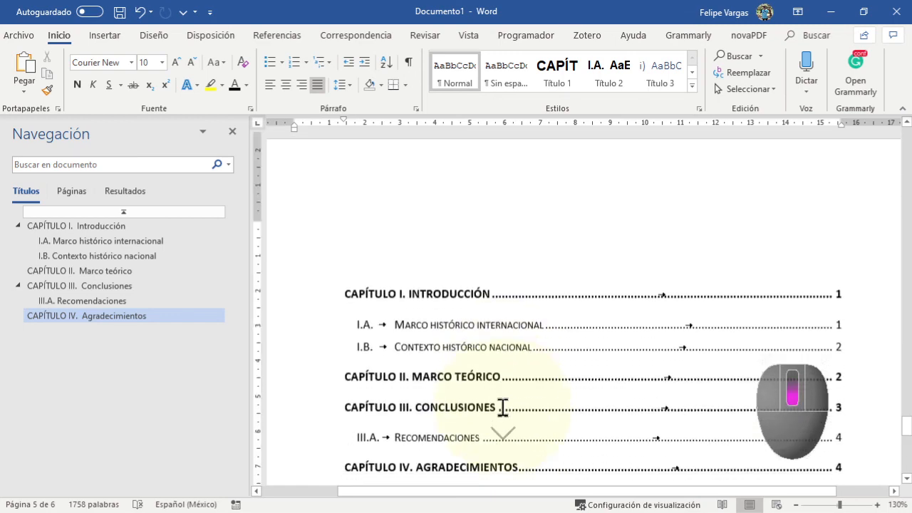
scroll(502, 407, down, 5)
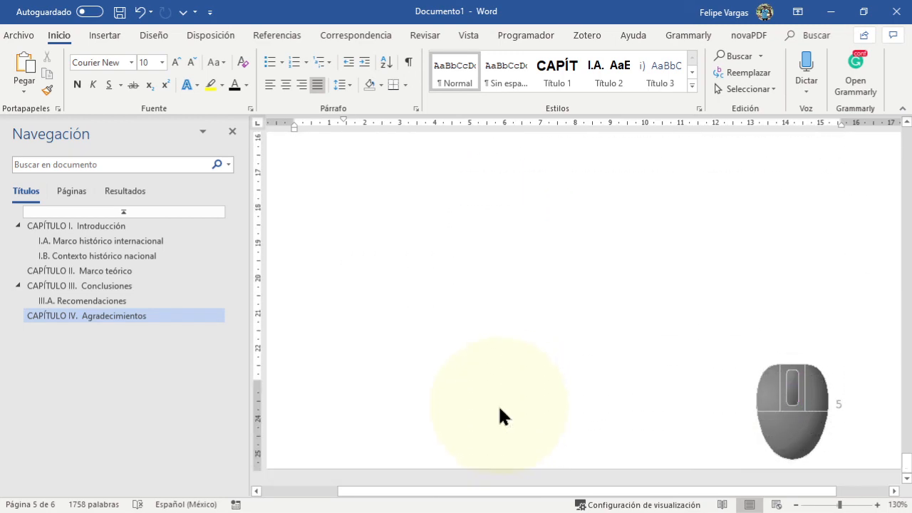